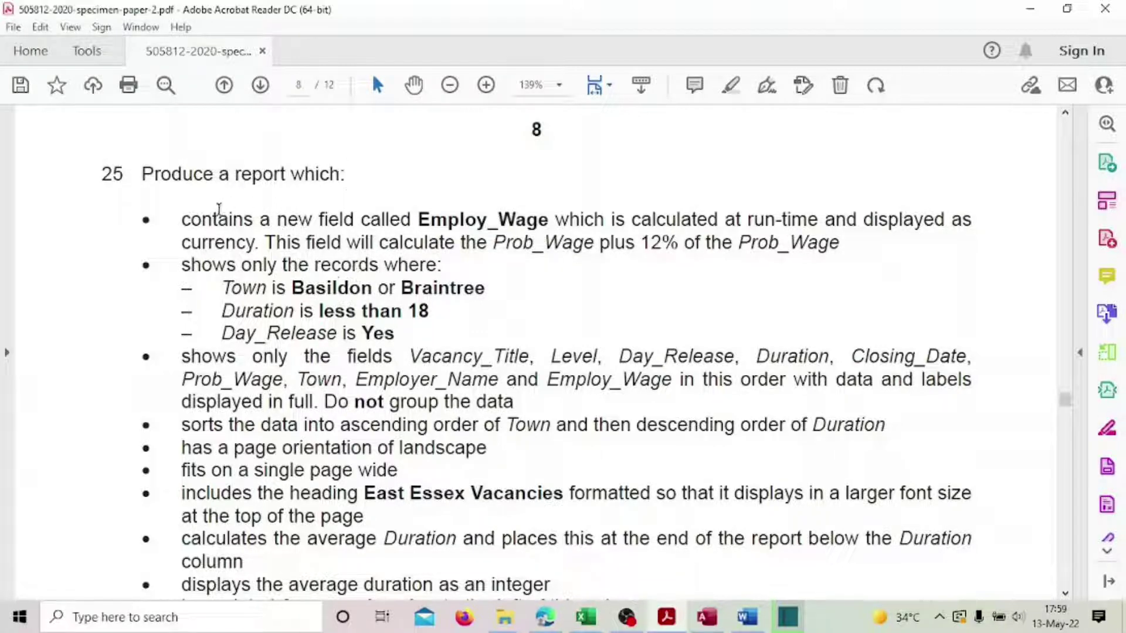
{"action": "left_click_drag", "start_coordinate": [178, 227], "coordinate": [487, 434]}
{"action": "scroll", "coordinate": [621, 457], "scroll_direction": "down", "scroll_amount": 5}
{"action": "scroll", "coordinate": [633, 467], "scroll_direction": "up", "scroll_amount": 5}
{"action": "left_click", "coordinate": [680, 242]}
{"action": "left_click", "coordinate": [707, 617]}
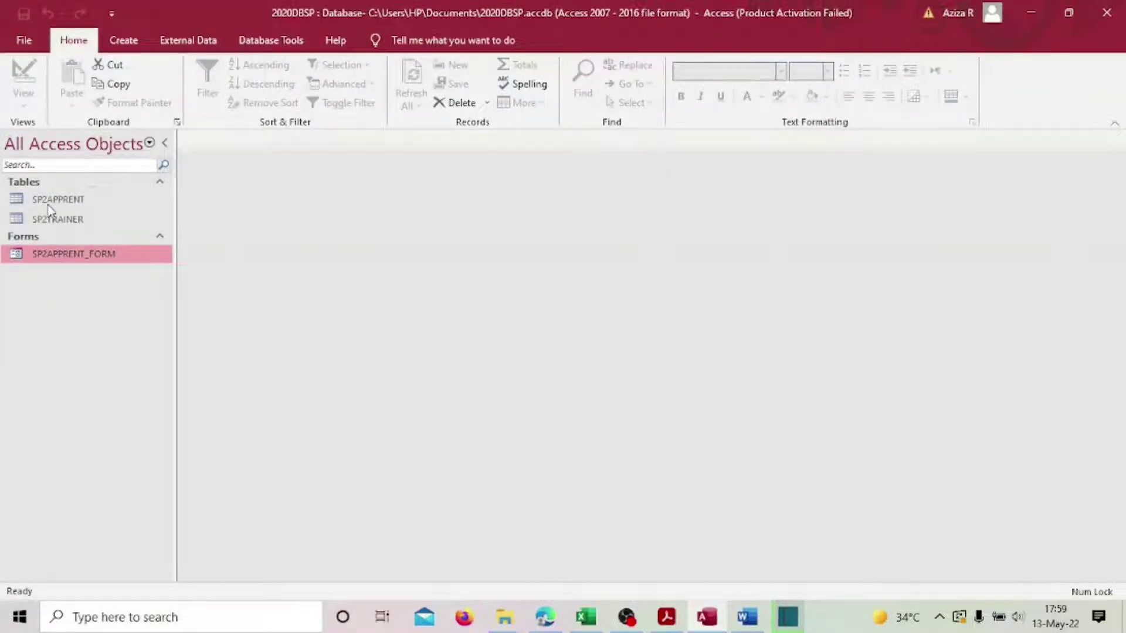
{"action": "left_click", "coordinate": [665, 619]}
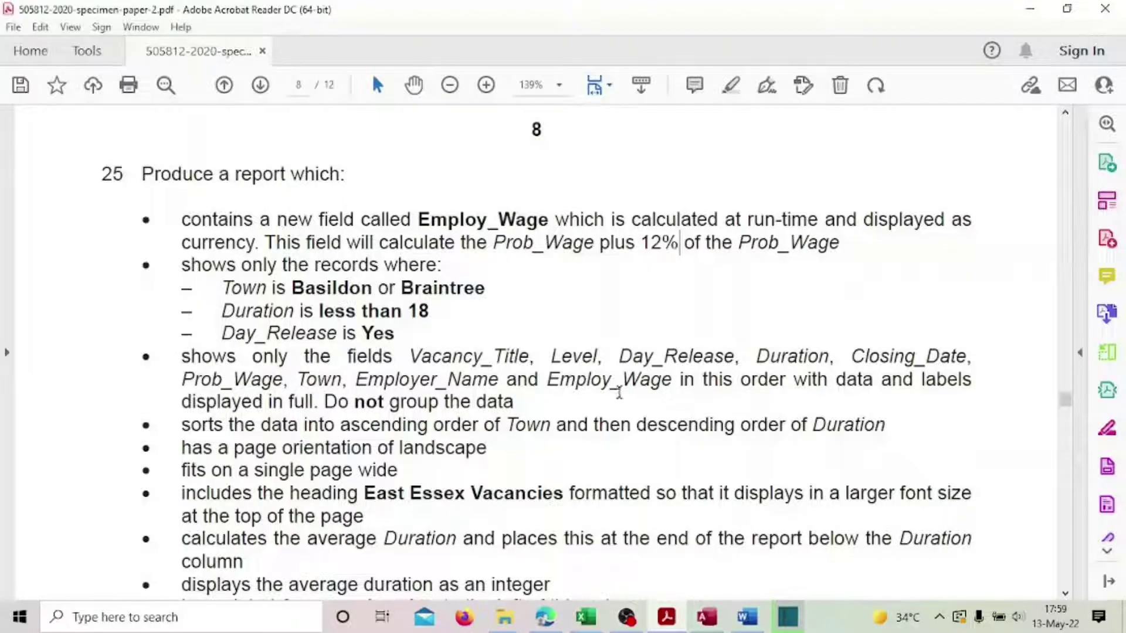
{"action": "left_click_drag", "start_coordinate": [140, 355], "coordinate": [519, 403]}
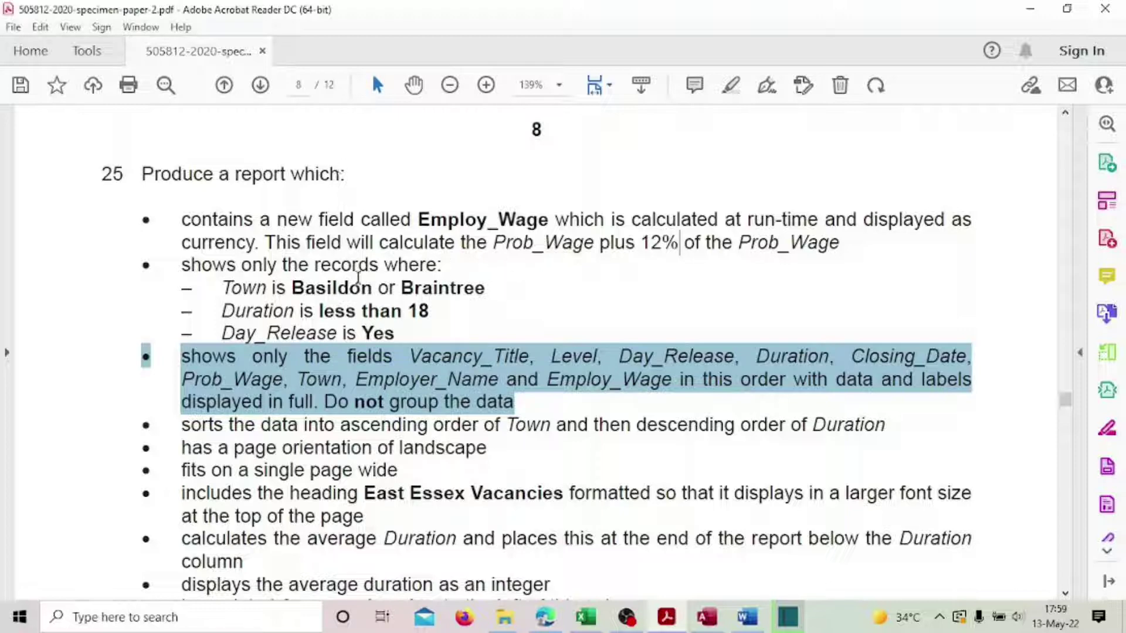
{"action": "left_click", "coordinate": [588, 433]}
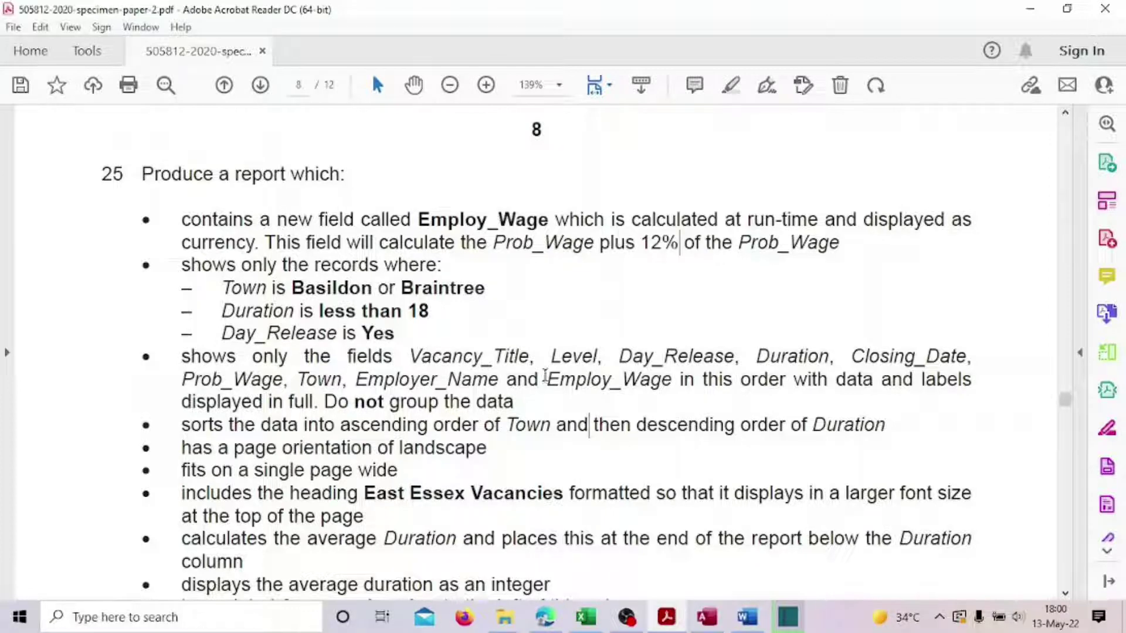
{"action": "left_click_drag", "start_coordinate": [414, 356], "coordinate": [484, 356]}
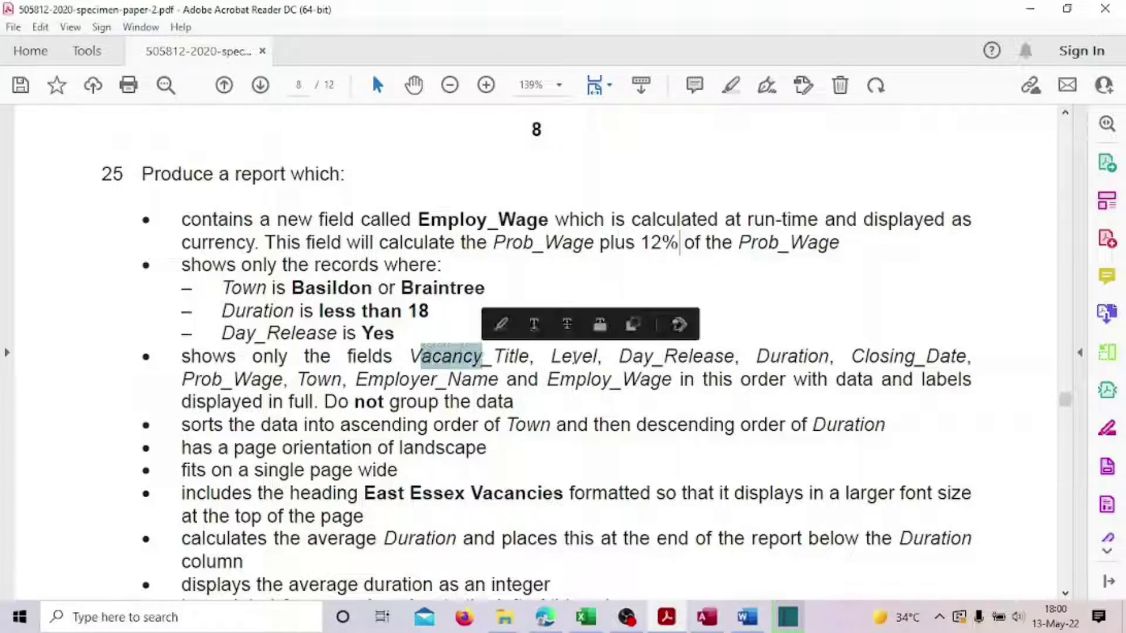
{"action": "left_click", "coordinate": [577, 356]}
{"action": "left_click_drag", "start_coordinate": [693, 357], "coordinate": [731, 365]}
{"action": "left_click", "coordinate": [706, 617]}
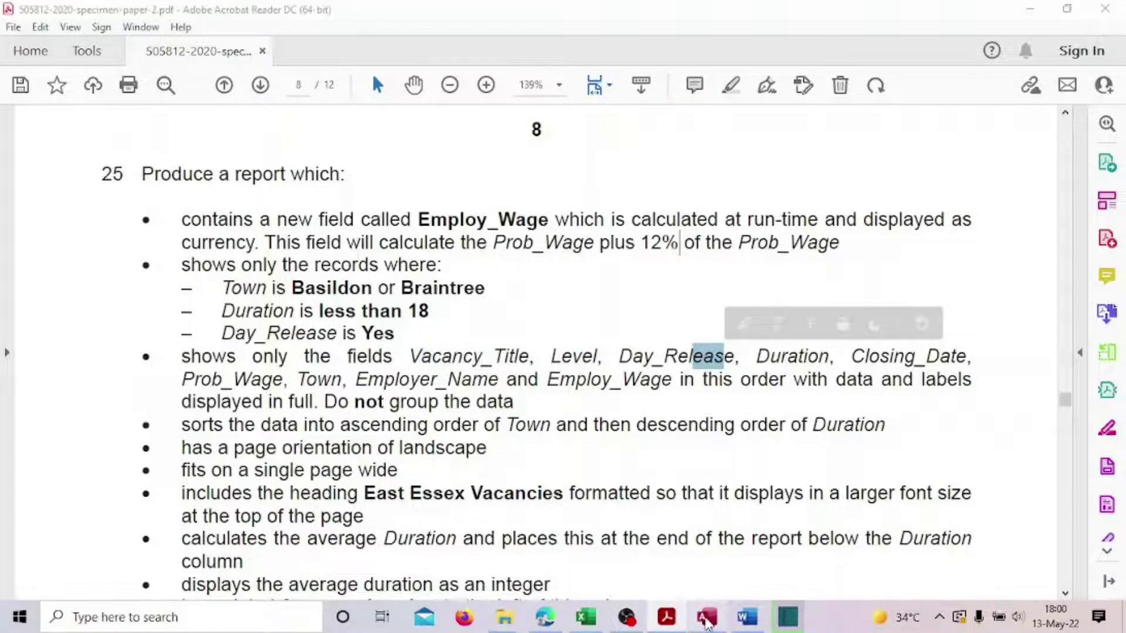
- Open the SP2APPRENT and SP2TRAINER tables in Datasheet View
{"action": "double_click", "coordinate": [65, 202]}
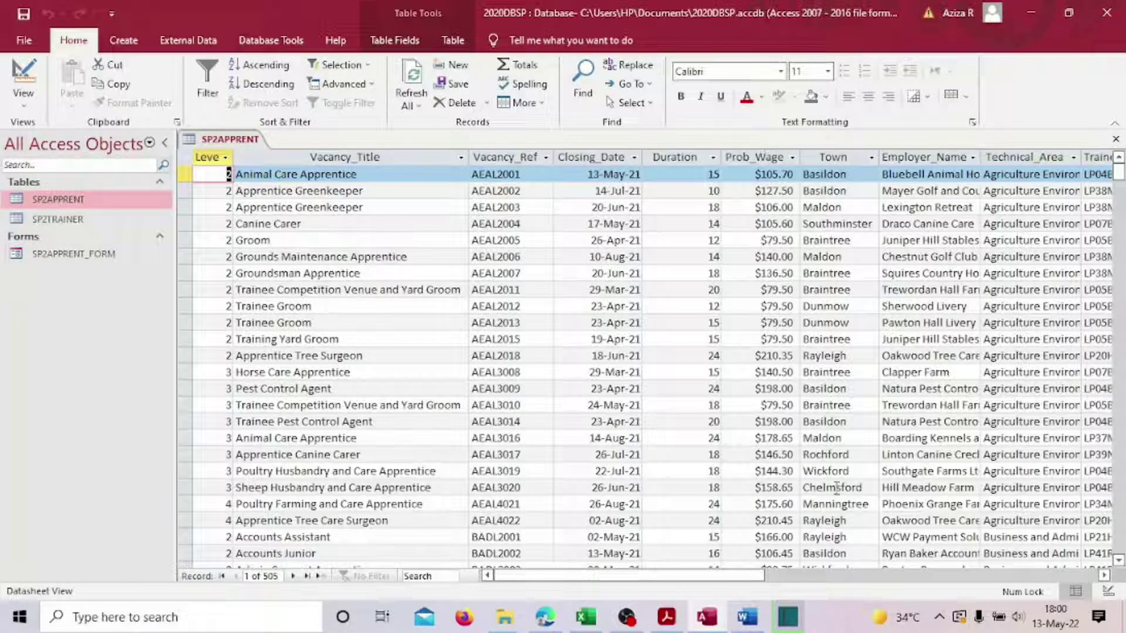
{"action": "left_click_drag", "start_coordinate": [709, 574], "coordinate": [888, 554]}
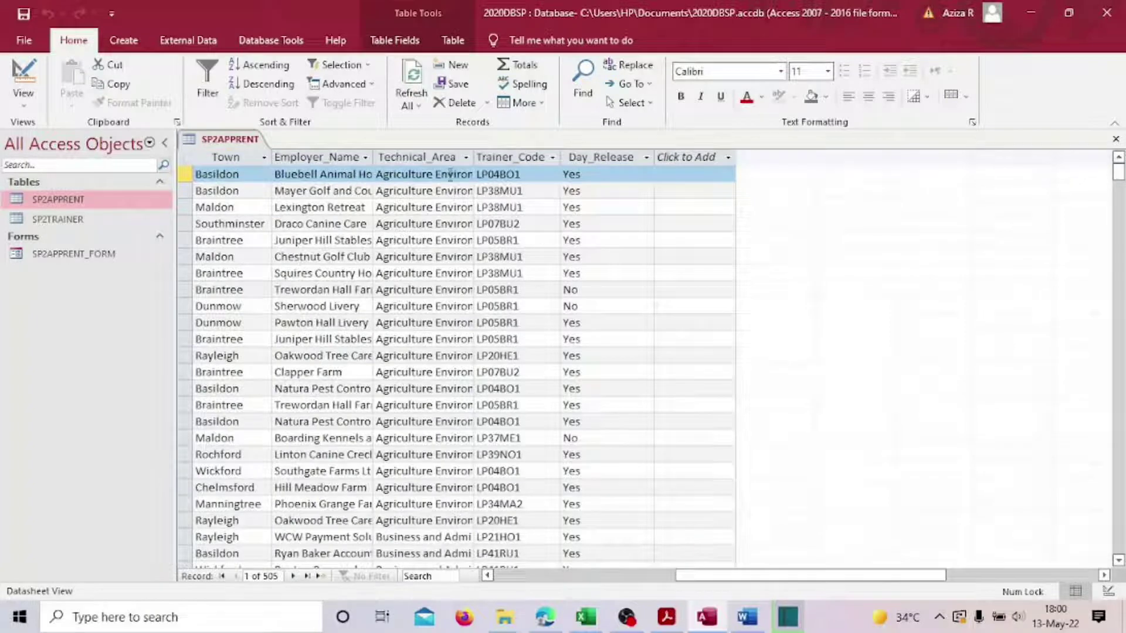
{"action": "double_click", "coordinate": [53, 219]}
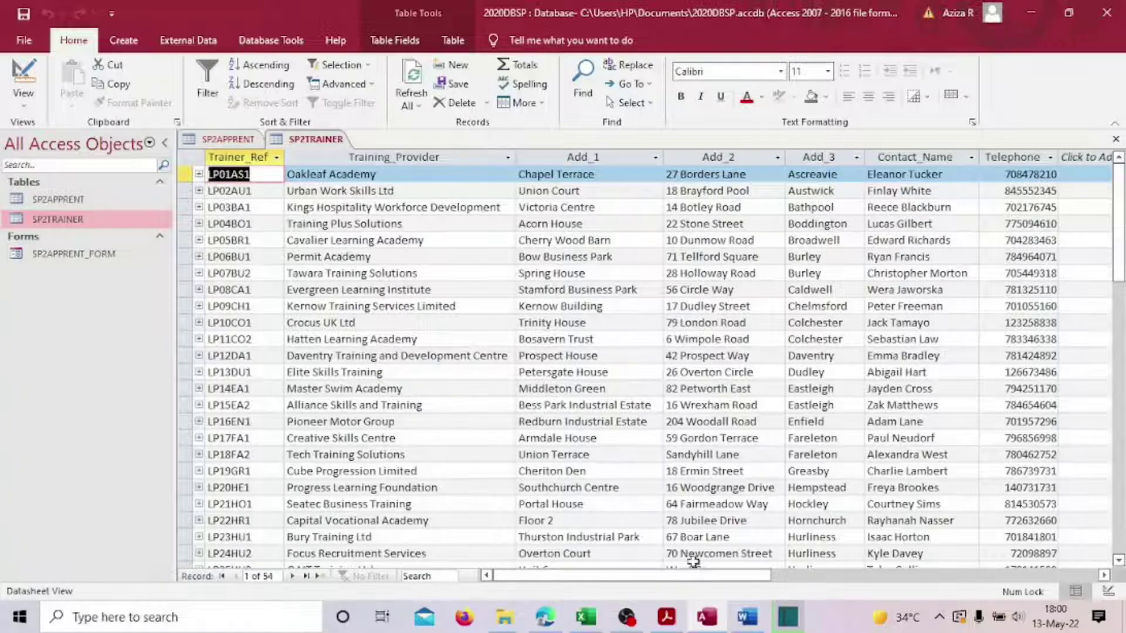
- Review the exam PDF's Employ_Wage, Prob_Wage and Duration requirements, then return to Access
{"action": "left_click", "coordinate": [667, 617]}
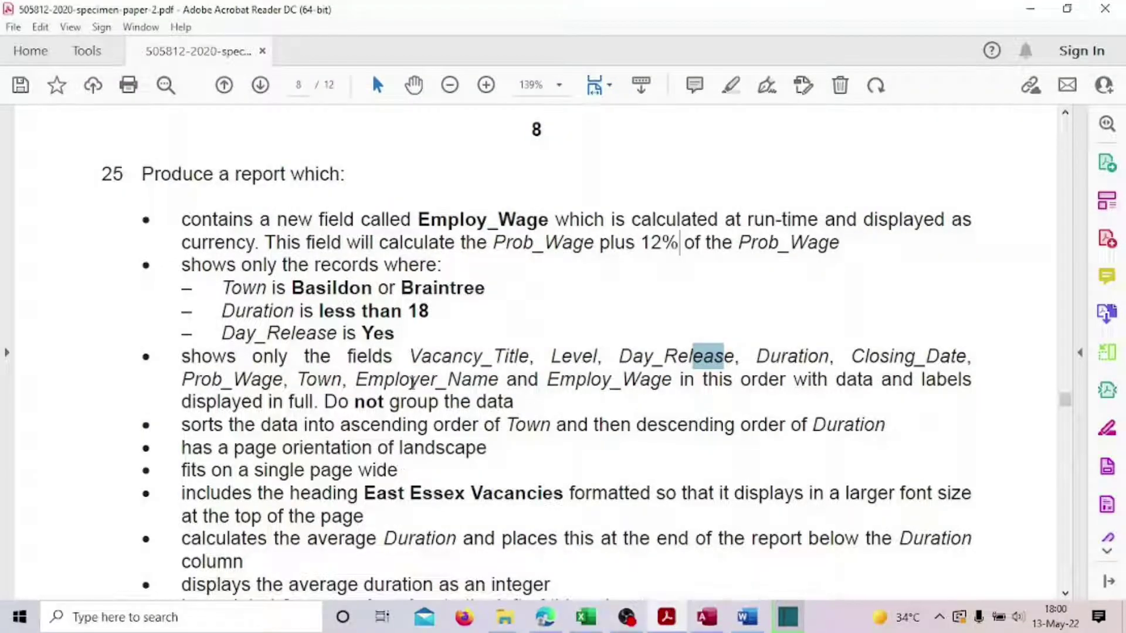
{"action": "left_click_drag", "start_coordinate": [576, 381], "coordinate": [612, 381]}
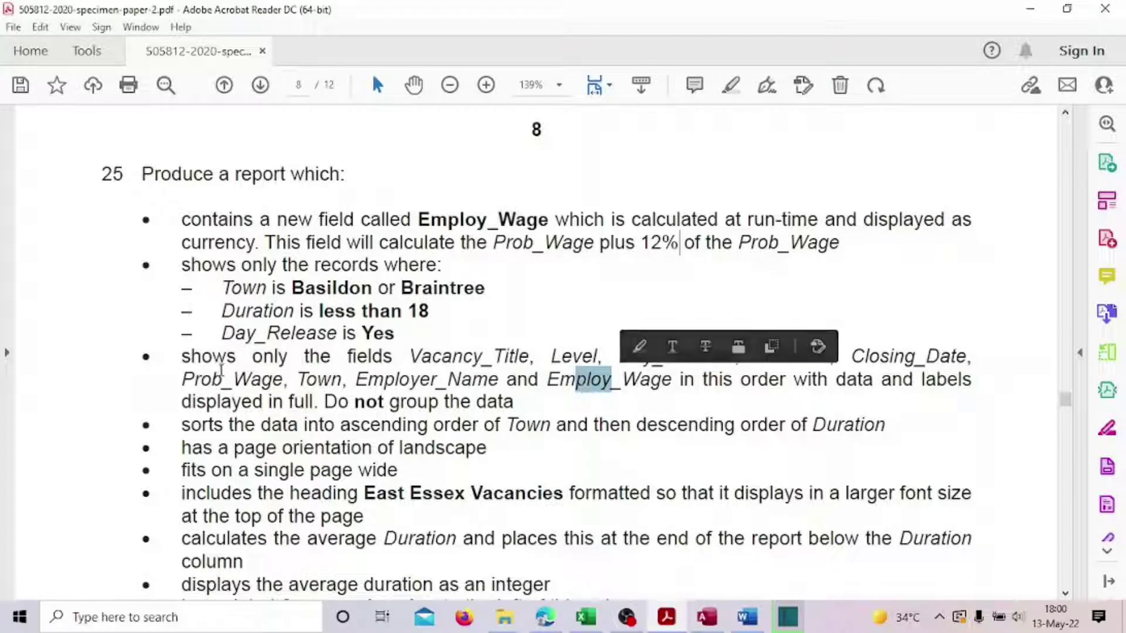
{"action": "left_click_drag", "start_coordinate": [422, 230], "coordinate": [496, 226]}
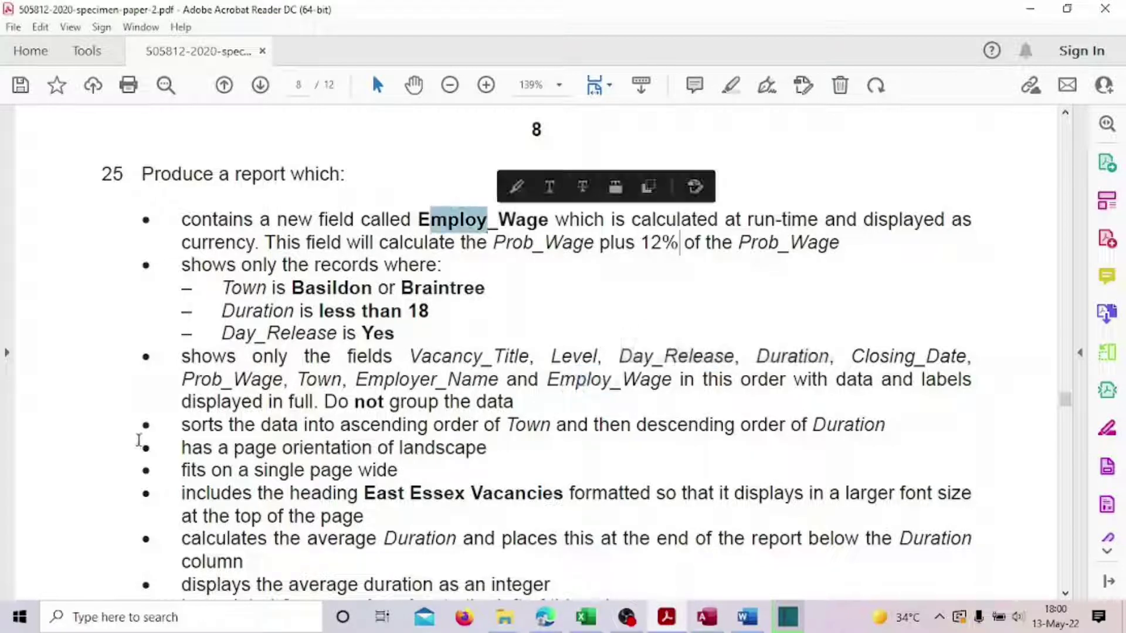
{"action": "left_click_drag", "start_coordinate": [210, 378], "coordinate": [223, 380]}
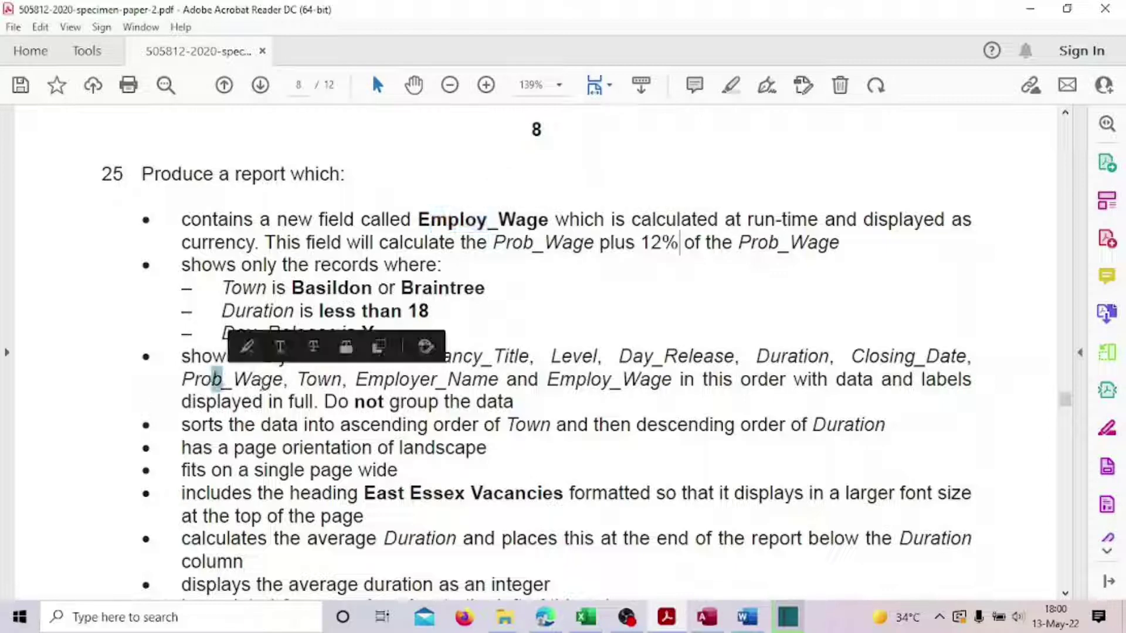
{"action": "left_click_drag", "start_coordinate": [887, 356], "coordinate": [780, 356]}
{"action": "left_click", "coordinate": [724, 619]}
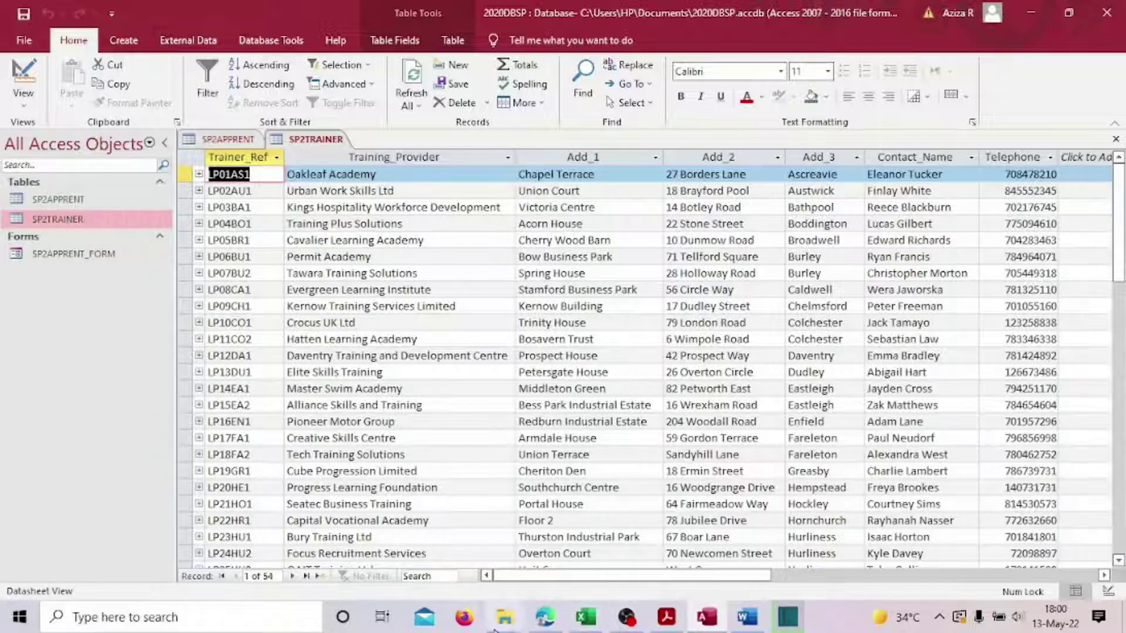
{"action": "left_click", "coordinate": [667, 626]}
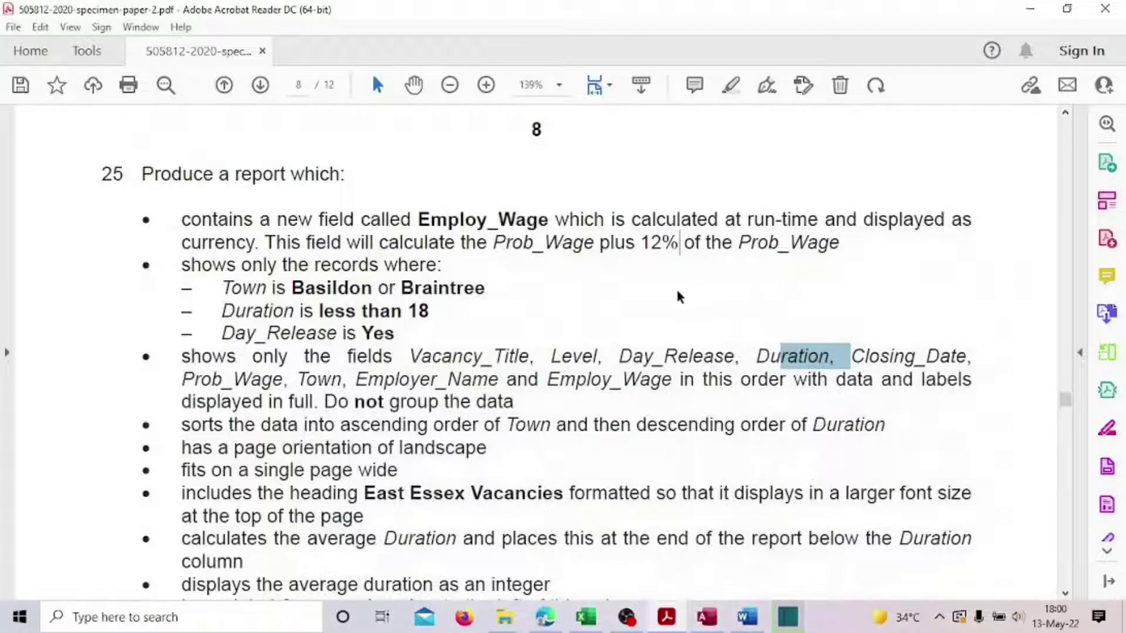
{"action": "left_click", "coordinate": [612, 328]}
{"action": "left_click_drag", "start_coordinate": [173, 379], "coordinate": [612, 382]}
{"action": "left_click_drag", "start_coordinate": [144, 354], "coordinate": [513, 399]}
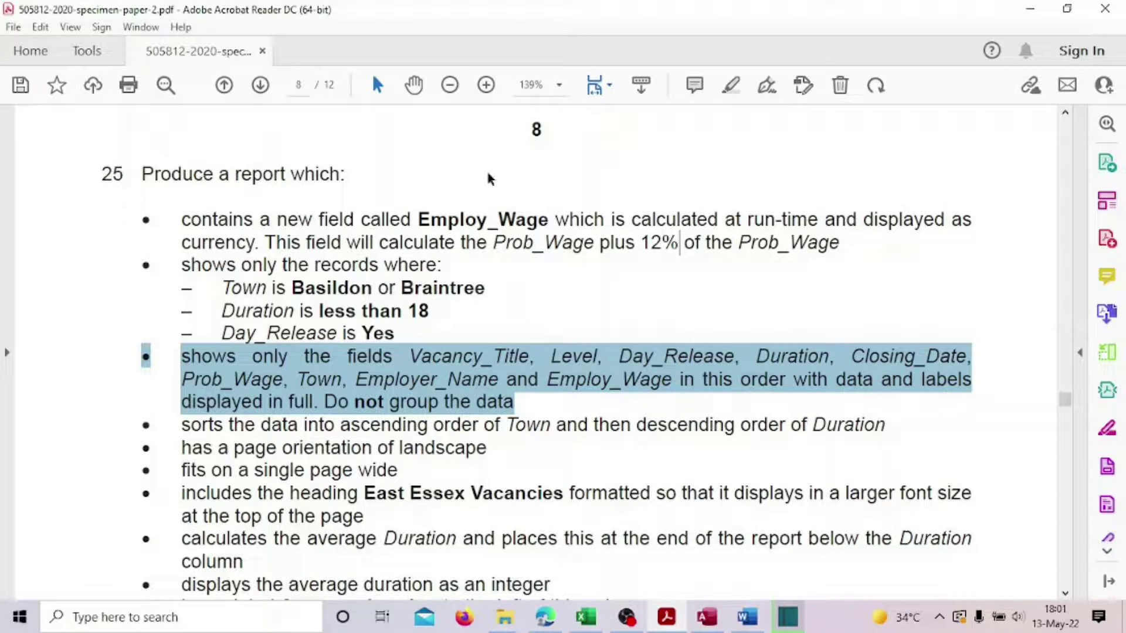
{"action": "left_click", "coordinate": [707, 619]}
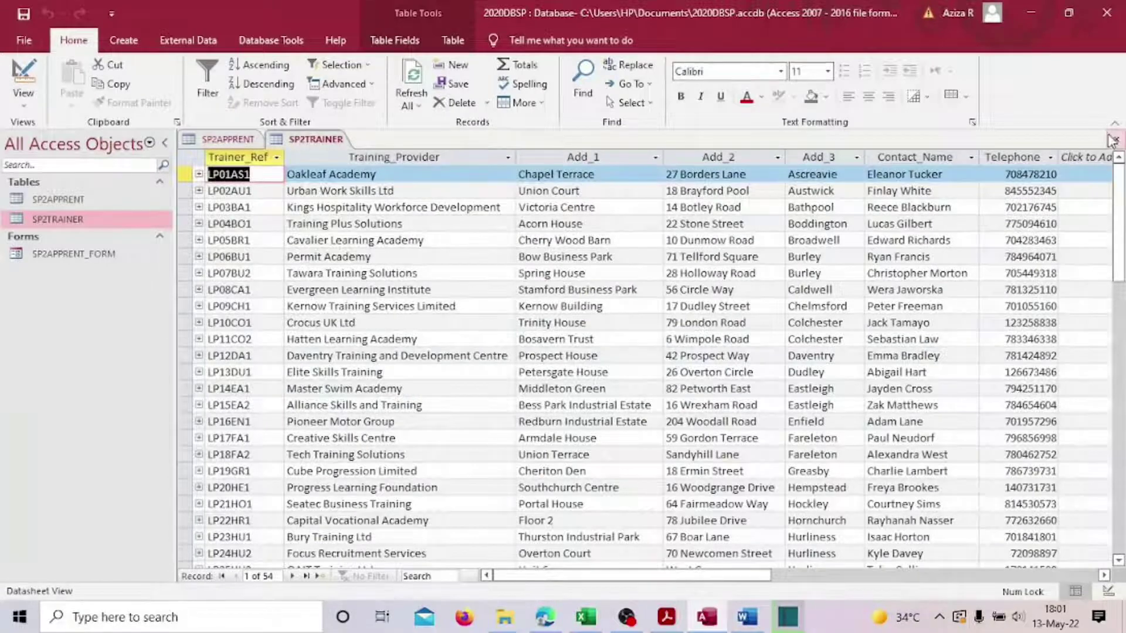
- Close both tables and start a new design-view query based on SP2APPRENT
{"action": "left_click", "coordinate": [1113, 139]}
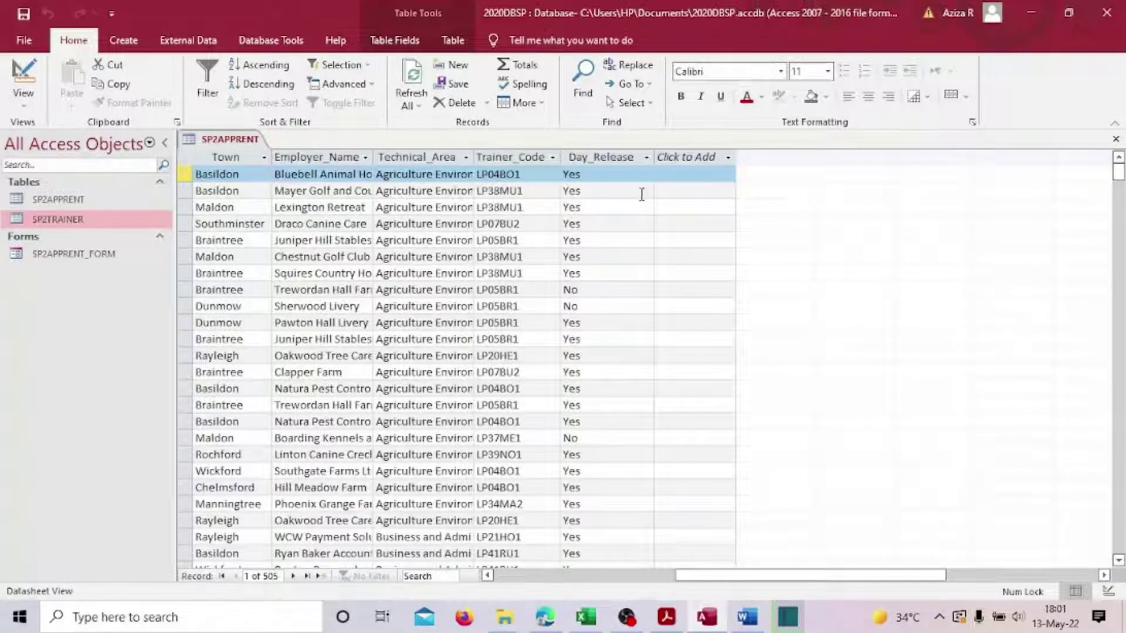
{"action": "left_click", "coordinate": [1114, 139]}
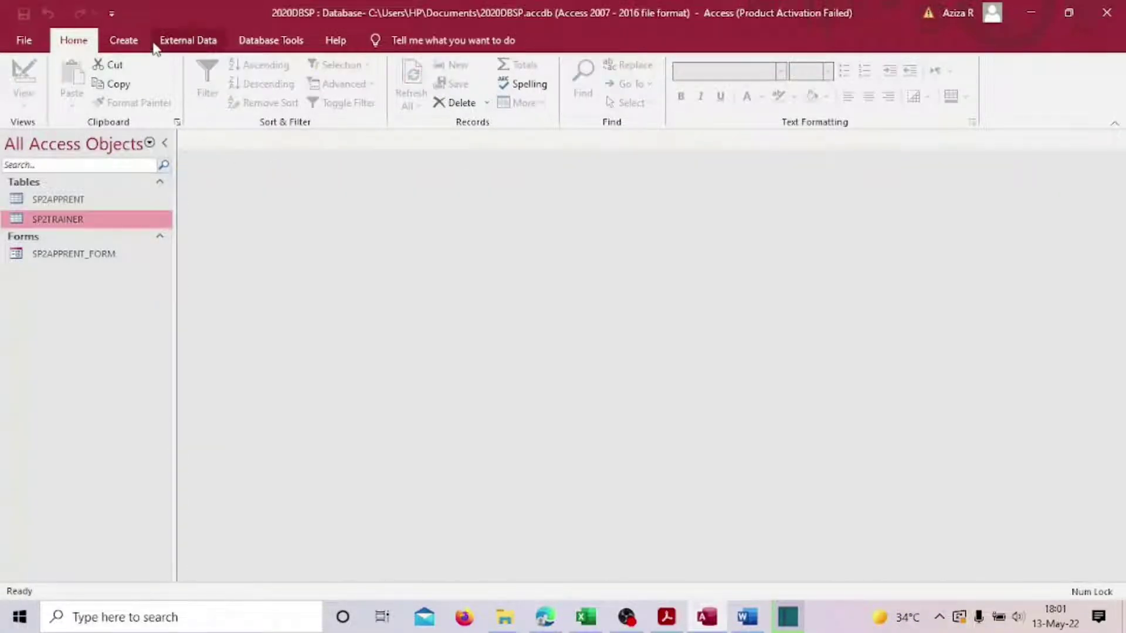
{"action": "left_click", "coordinate": [123, 42]}
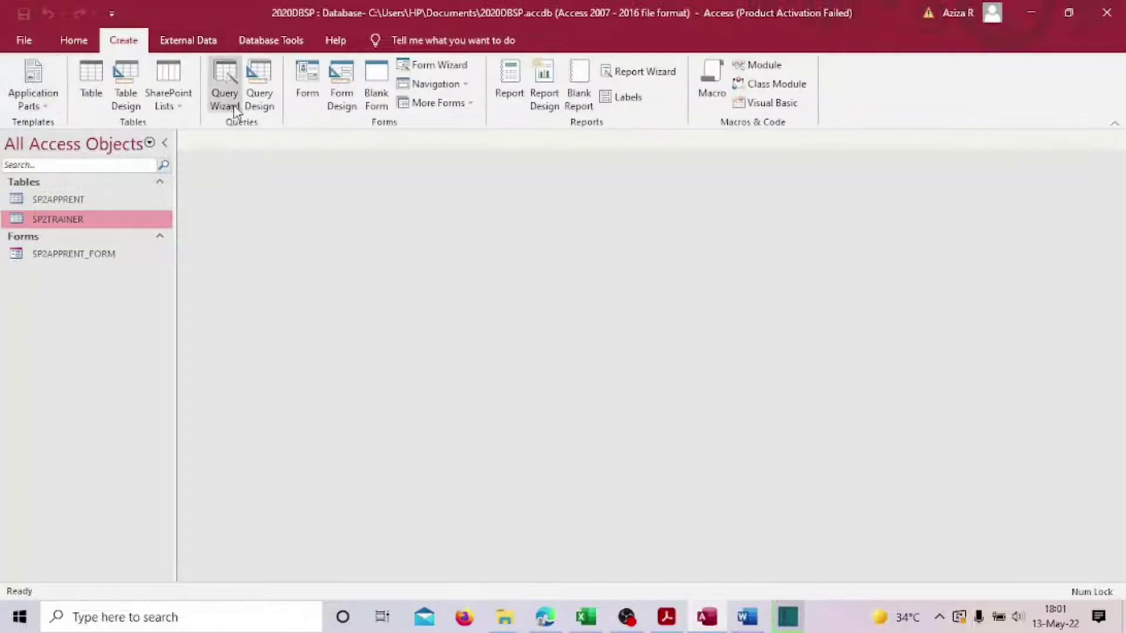
{"action": "left_click", "coordinate": [259, 85]}
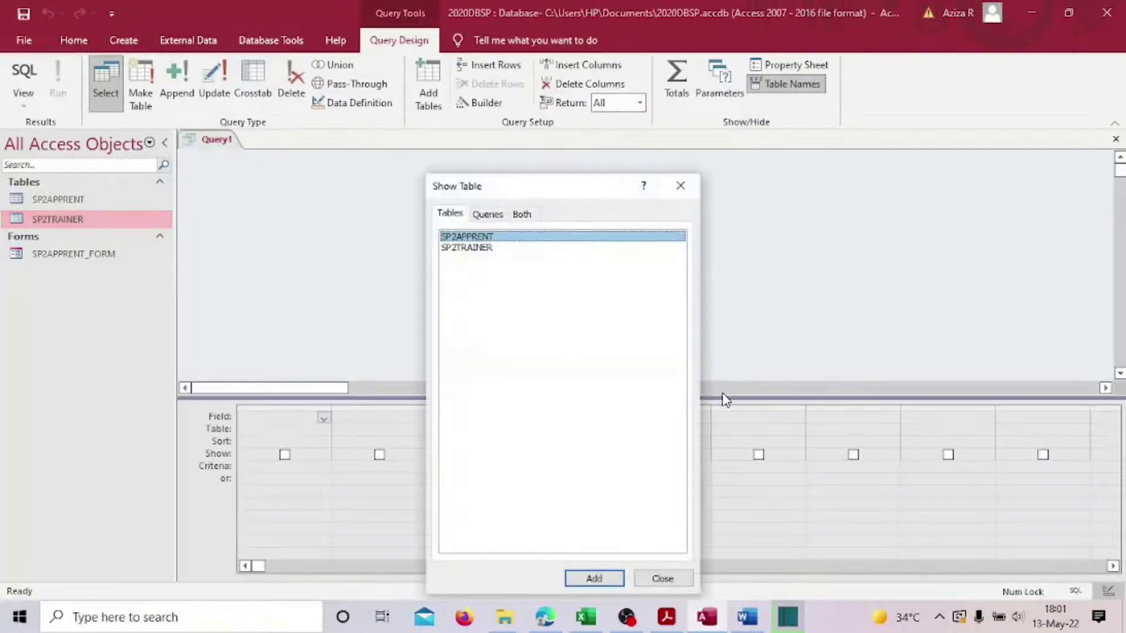
{"action": "double_click", "coordinate": [478, 237]}
{"action": "left_click", "coordinate": [663, 579]}
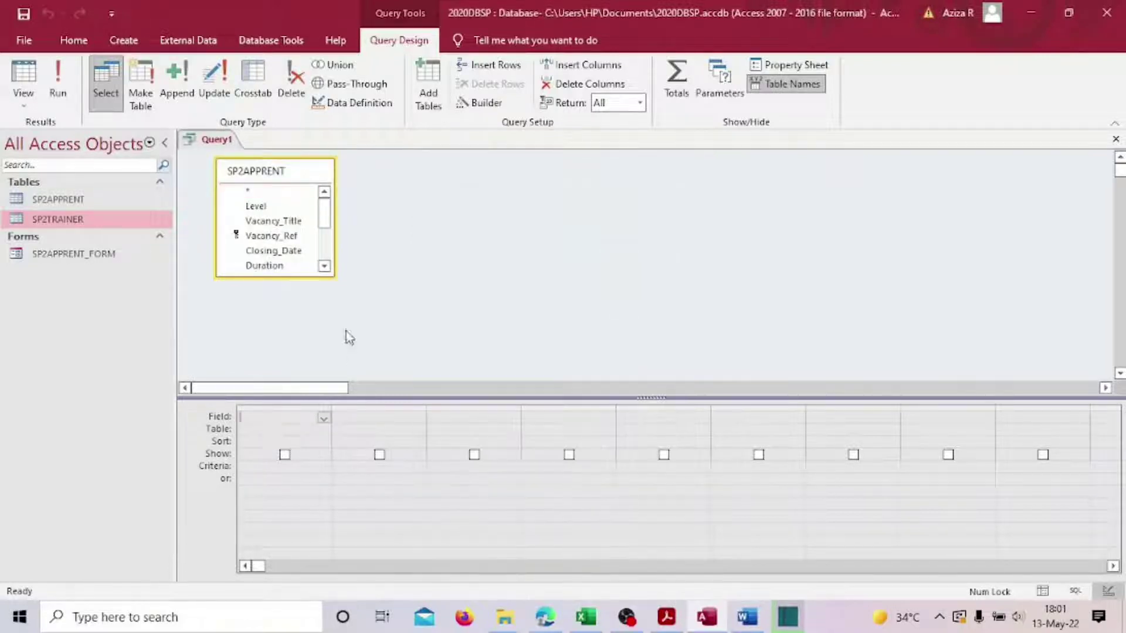
- Add Vacancy_Title, Level and Day_Release to the grid, undoing a duplicate and enlarging the field list
{"action": "left_click", "coordinate": [666, 616]}
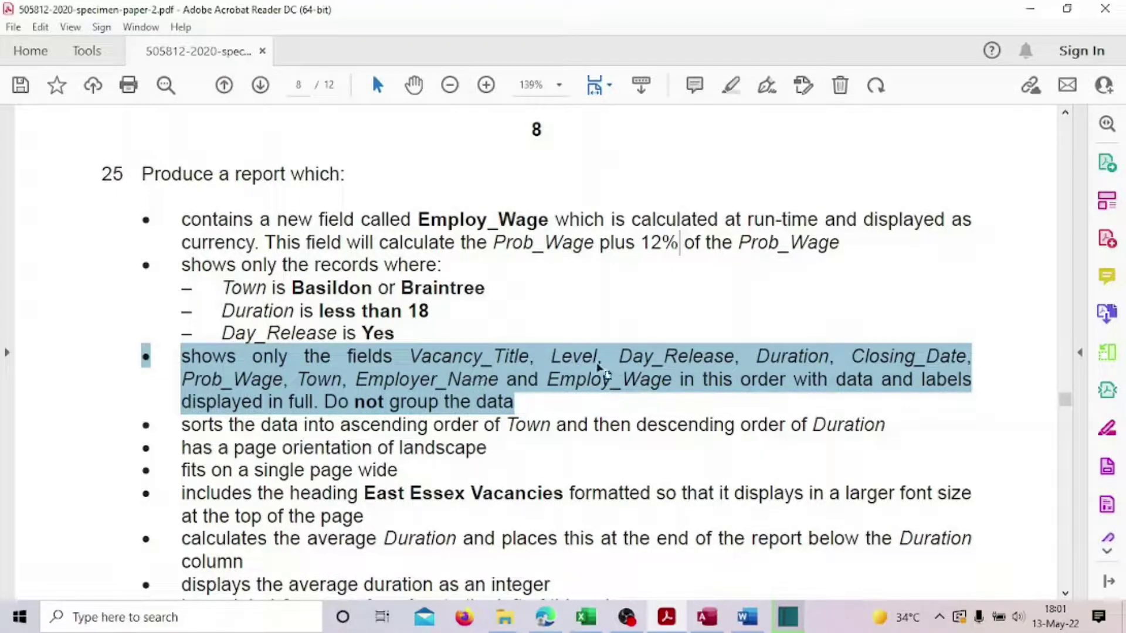
{"action": "left_click", "coordinate": [707, 616]}
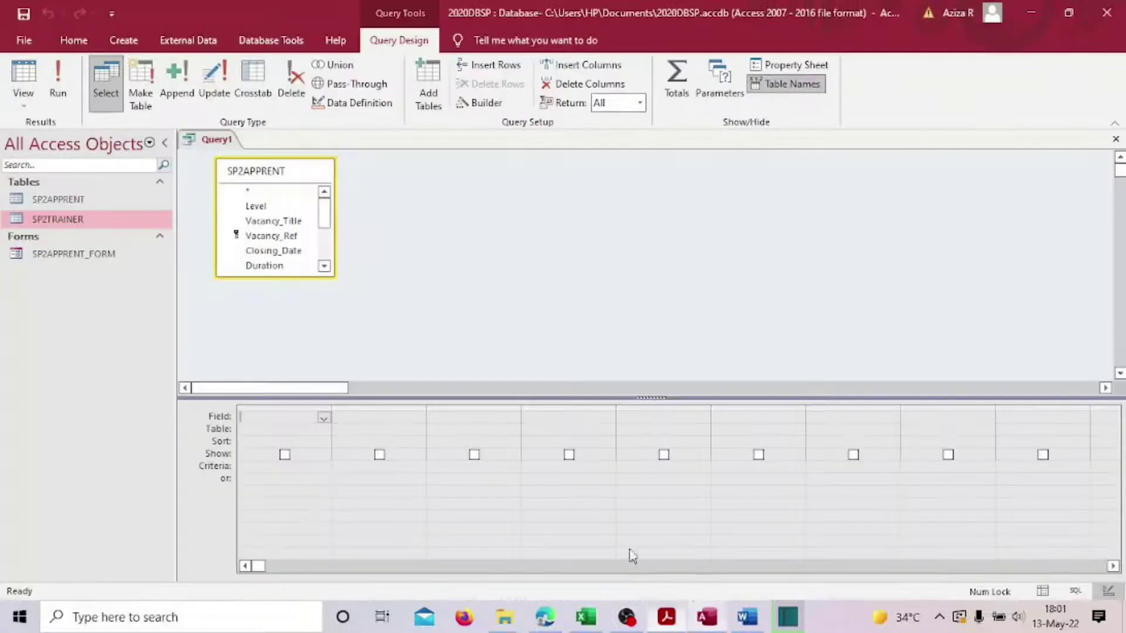
{"action": "double_click", "coordinate": [291, 222]}
{"action": "double_click", "coordinate": [290, 223]}
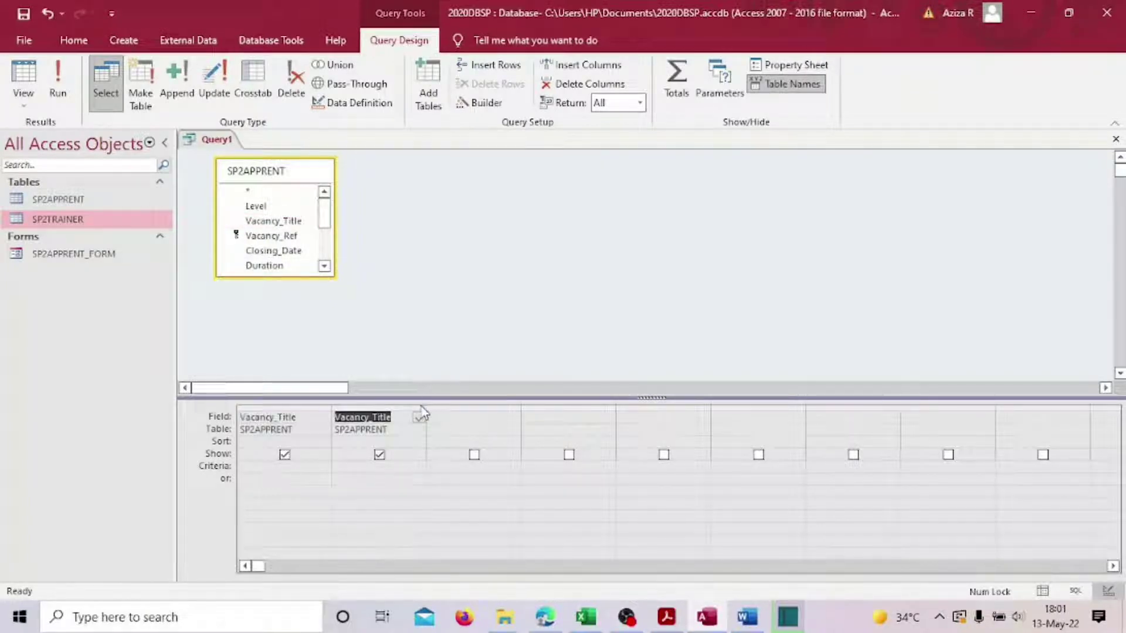
{"action": "left_click", "coordinate": [41, 9]}
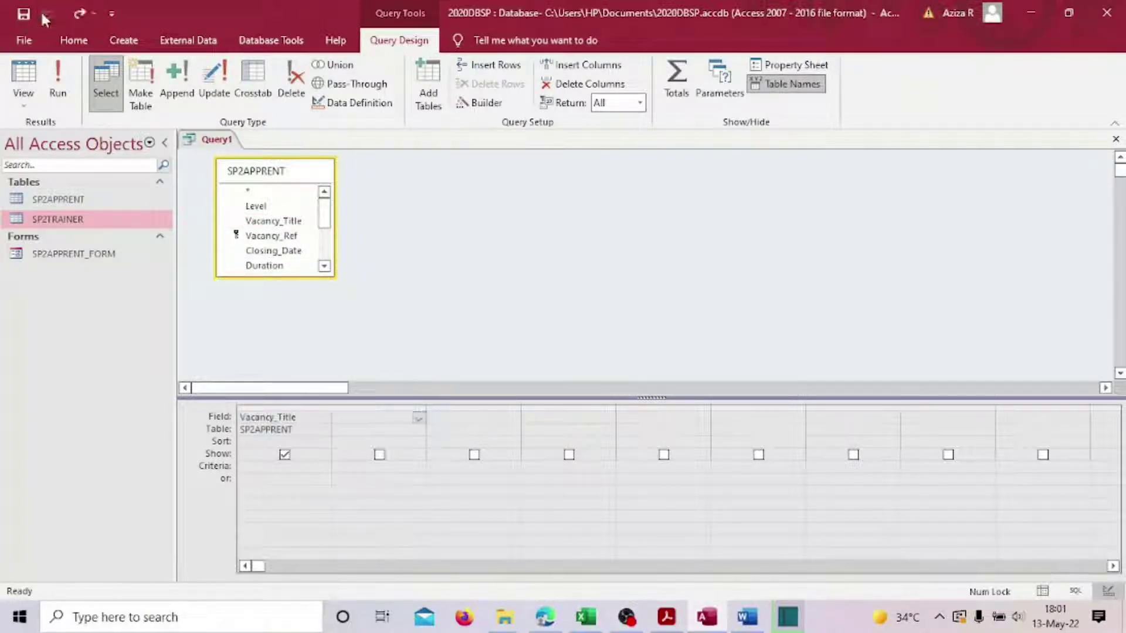
{"action": "double_click", "coordinate": [268, 206]}
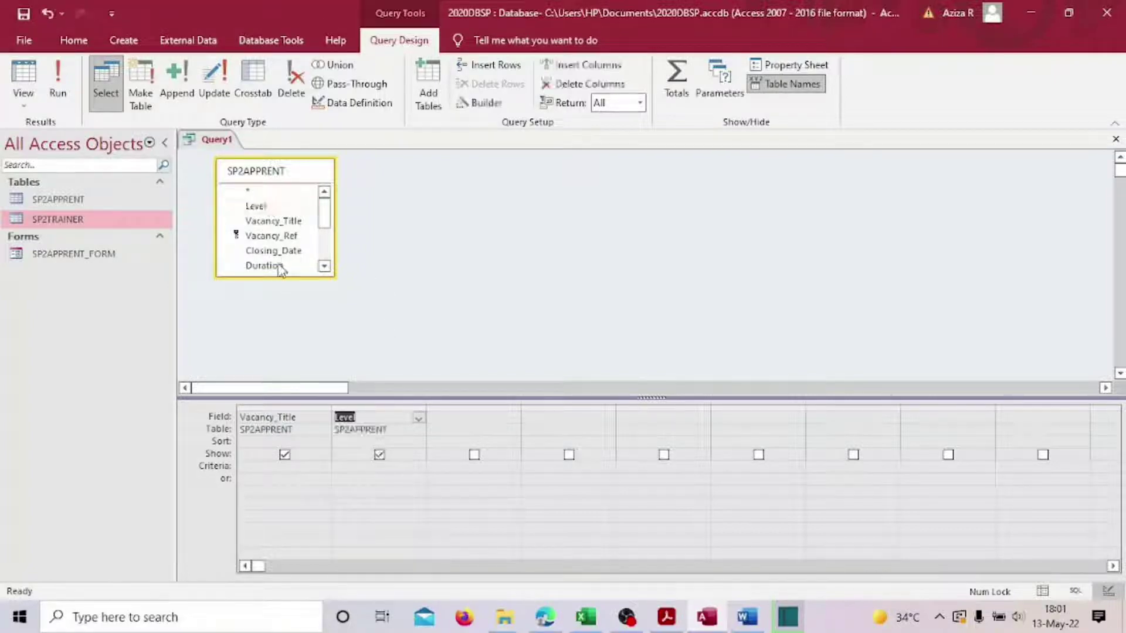
{"action": "left_click", "coordinate": [324, 266]}
{"action": "left_click", "coordinate": [324, 267]}
{"action": "left_click", "coordinate": [323, 267]}
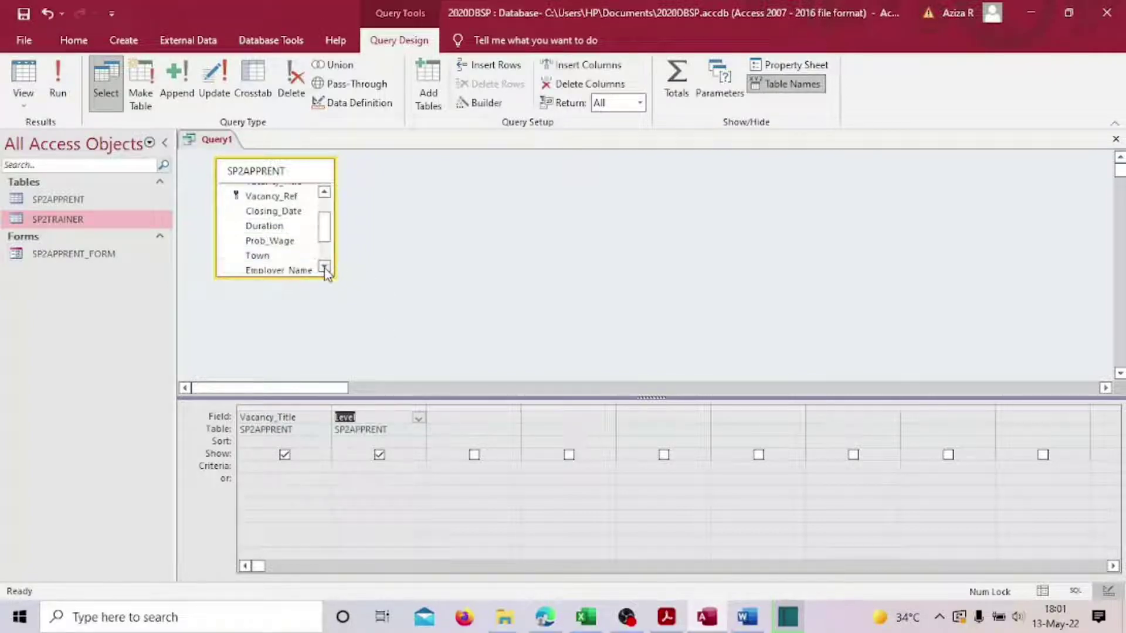
{"action": "left_click", "coordinate": [323, 267]}
{"action": "left_click", "coordinate": [324, 267]}
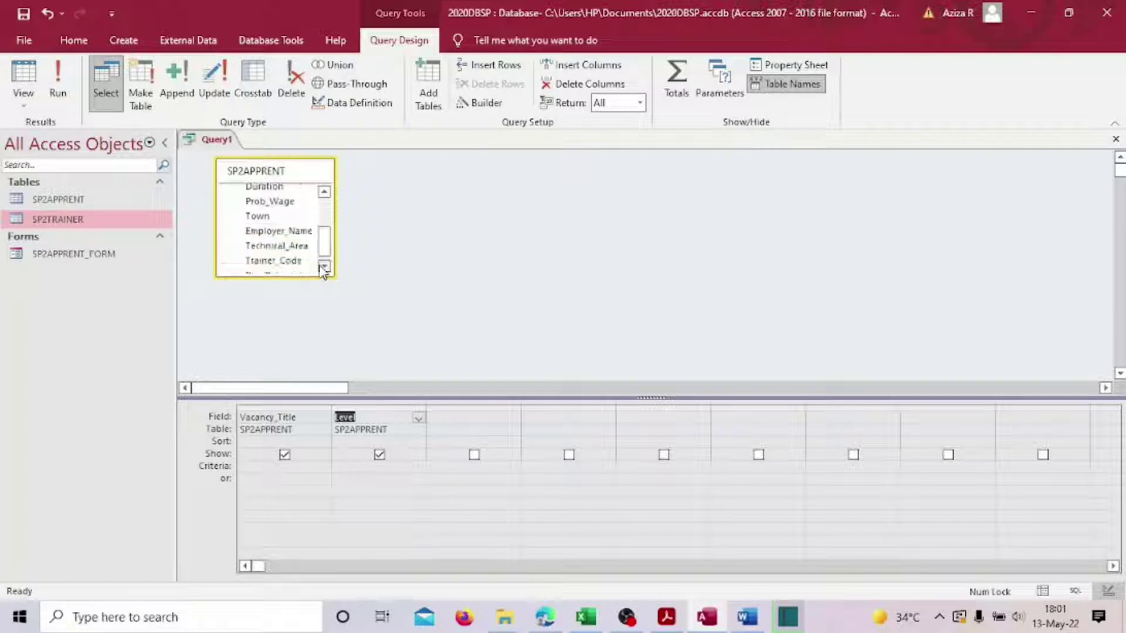
{"action": "left_click_drag", "start_coordinate": [314, 272], "coordinate": [332, 370]}
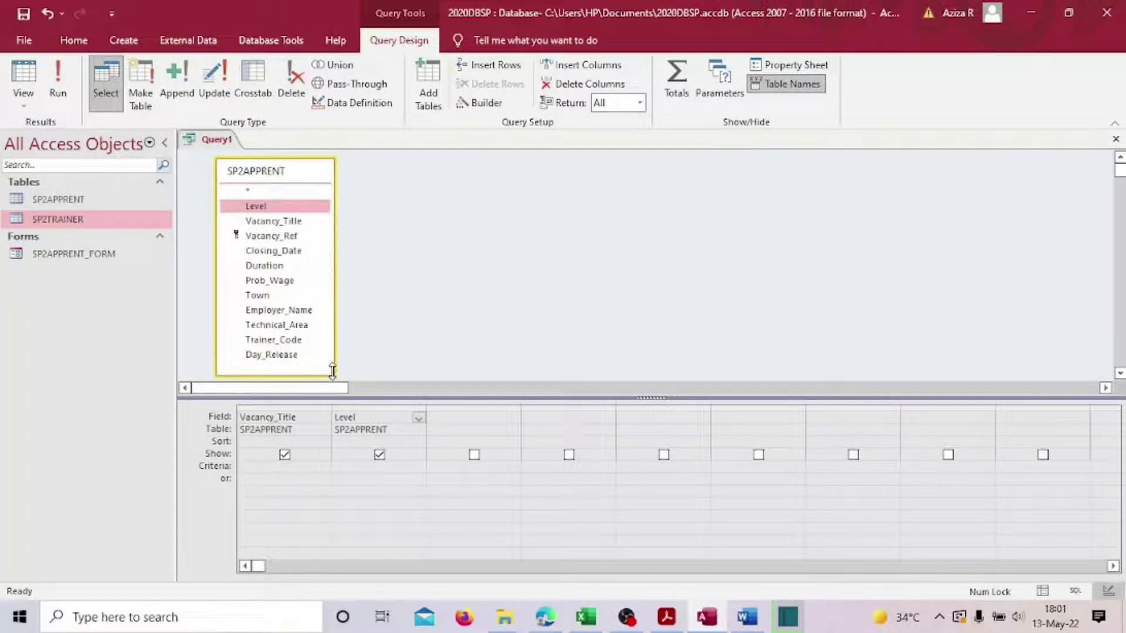
{"action": "double_click", "coordinate": [258, 356]}
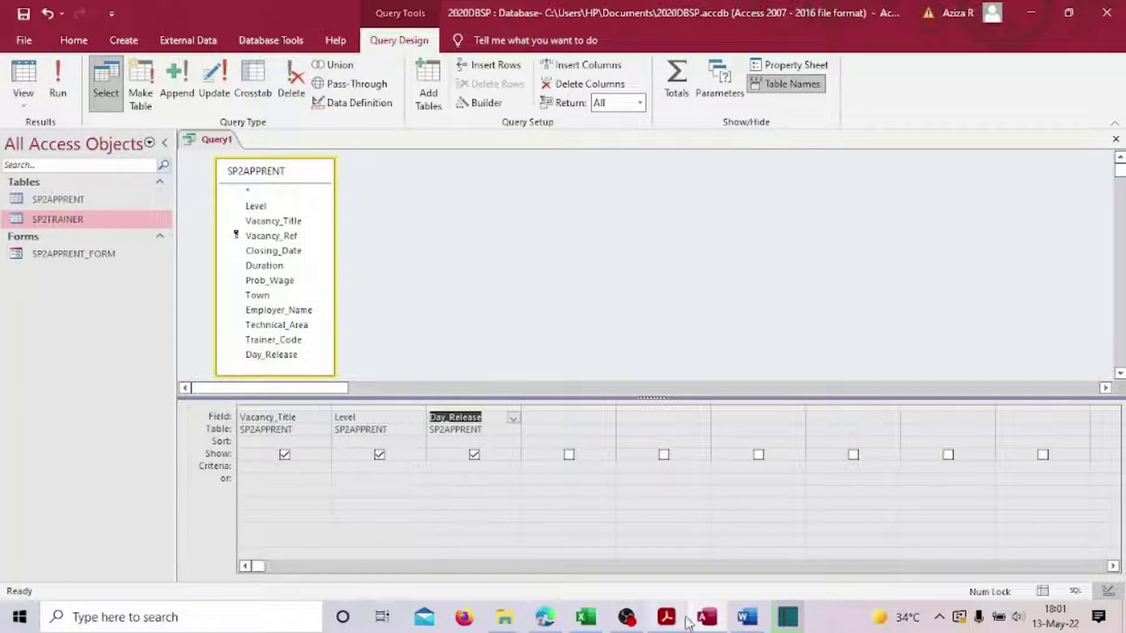
- Add Duration, Closing_Date and Prob_Wage as the fourth to sixth grid columns
{"action": "left_click", "coordinate": [667, 617]}
{"action": "left_click", "coordinate": [708, 387]}
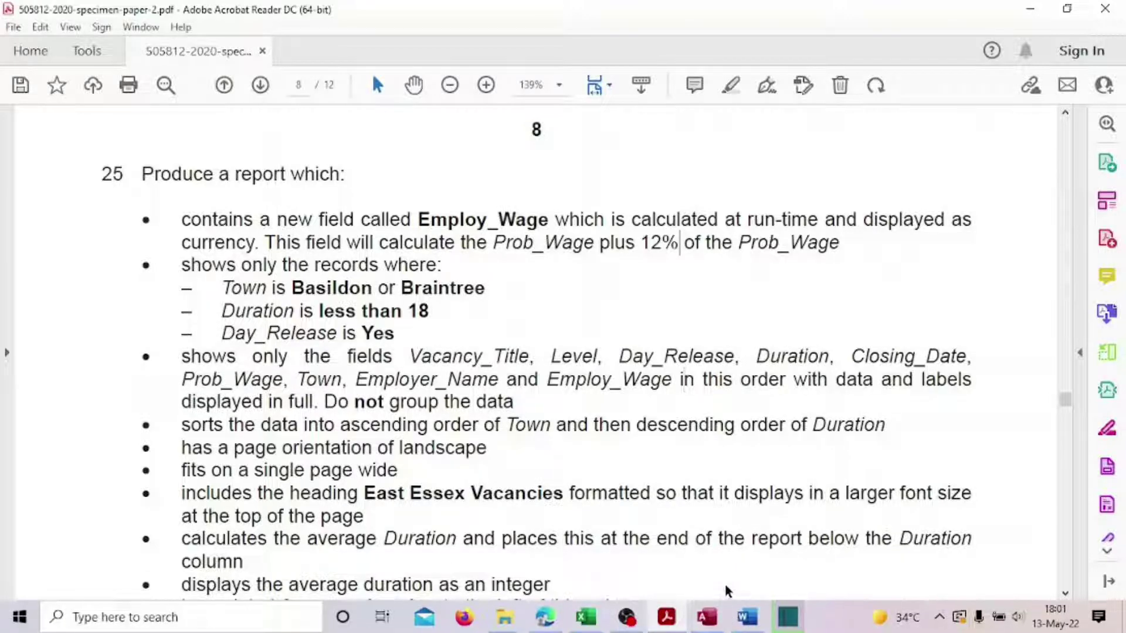
{"action": "left_click", "coordinate": [678, 609]}
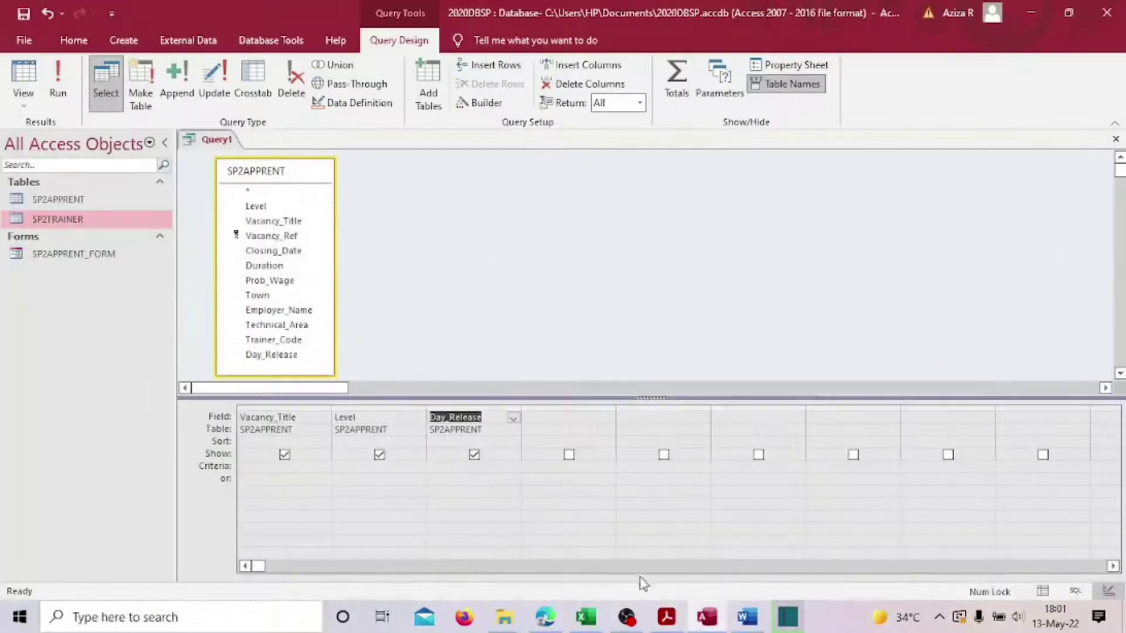
{"action": "double_click", "coordinate": [267, 267]}
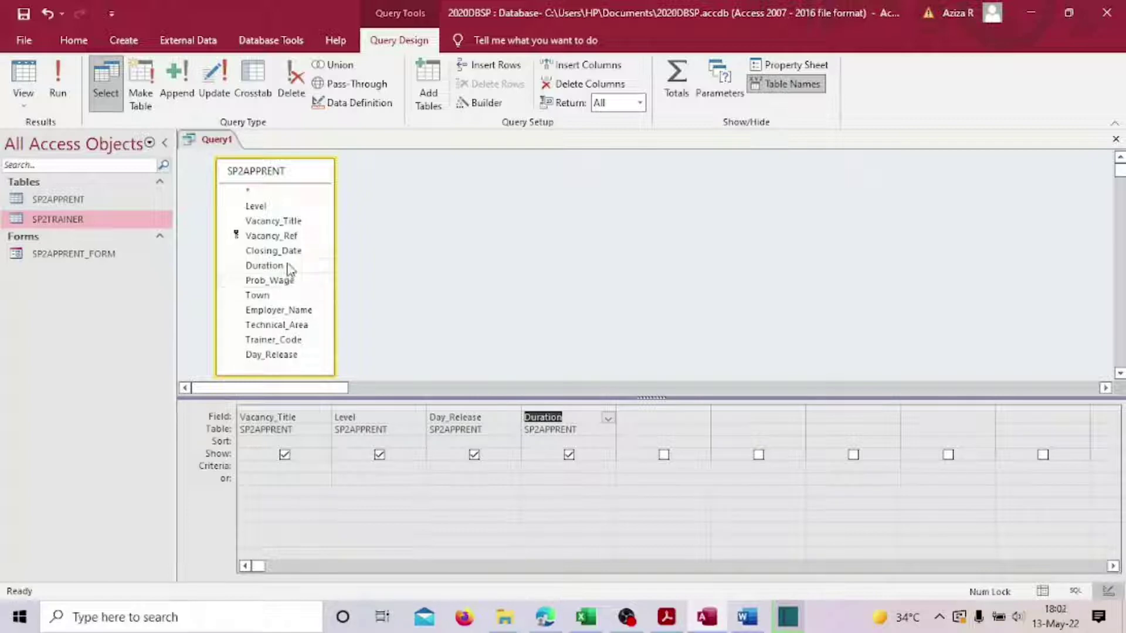
{"action": "left_click", "coordinate": [666, 617]}
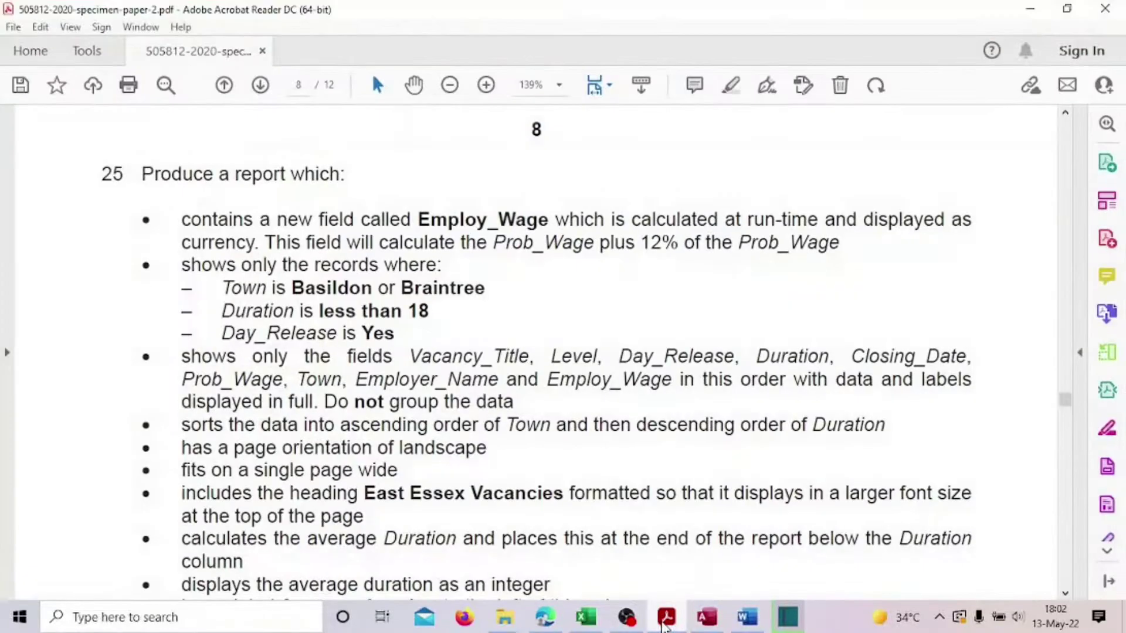
{"action": "left_click", "coordinate": [666, 617]}
{"action": "left_click", "coordinate": [274, 254]}
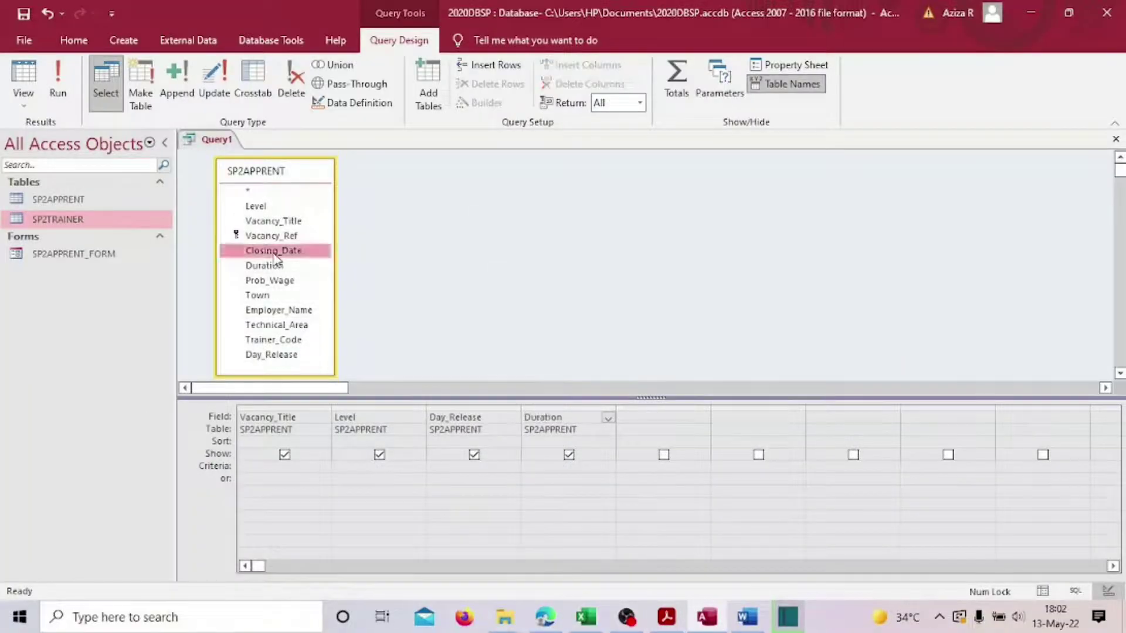
{"action": "double_click", "coordinate": [274, 254]}
{"action": "double_click", "coordinate": [264, 281]}
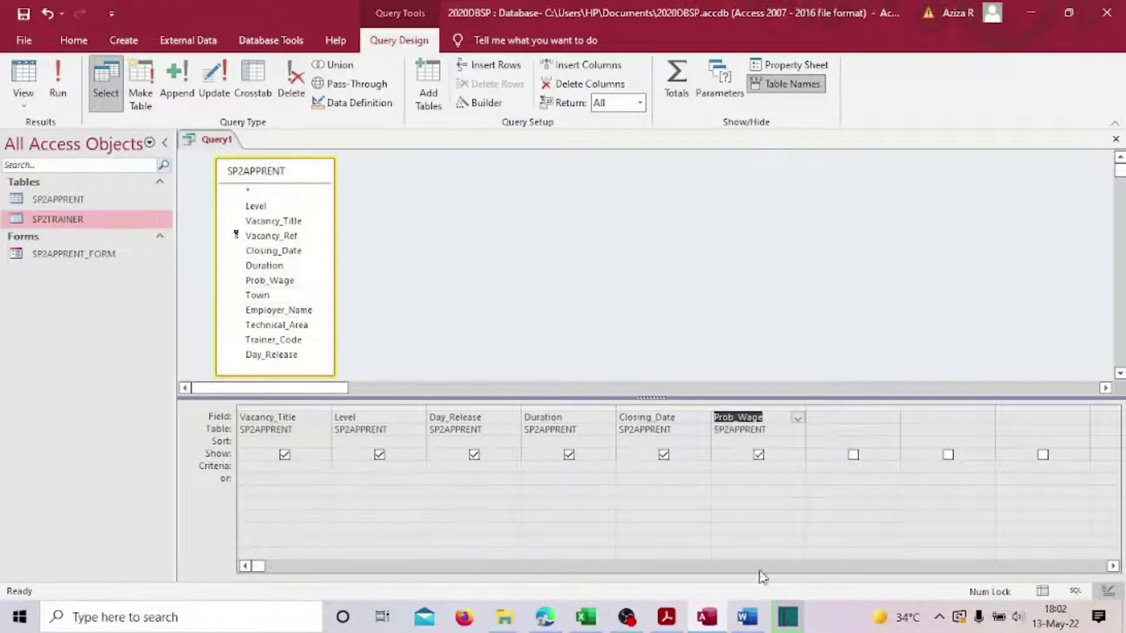
- Add Town and Employer_Name as the seventh and eighth grid columns
{"action": "left_click", "coordinate": [677, 628]}
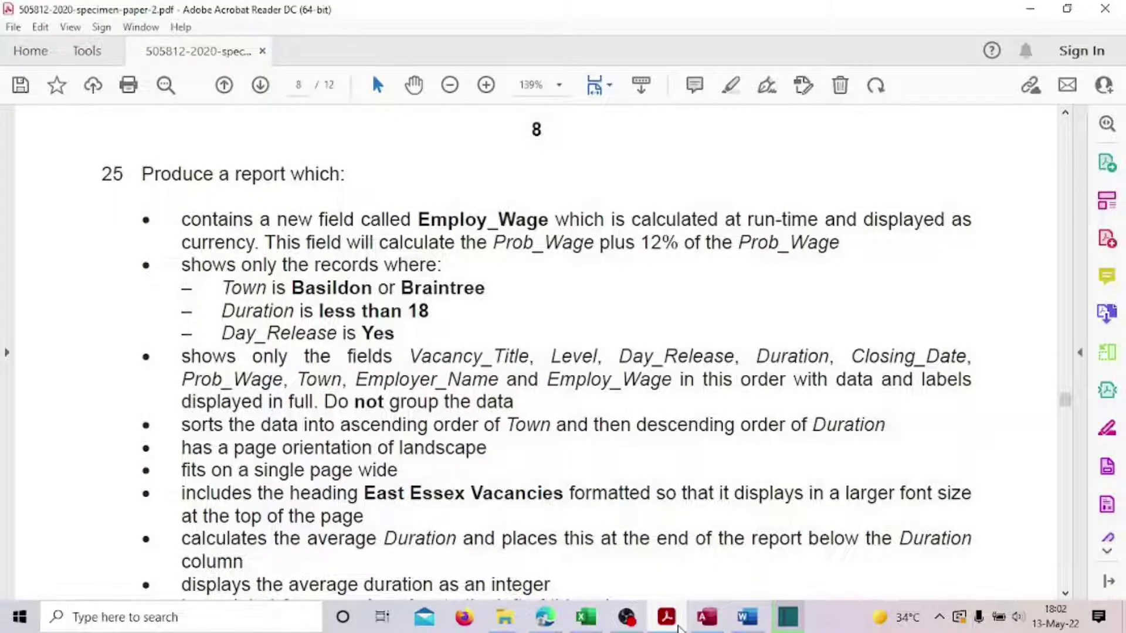
{"action": "left_click", "coordinate": [669, 617]}
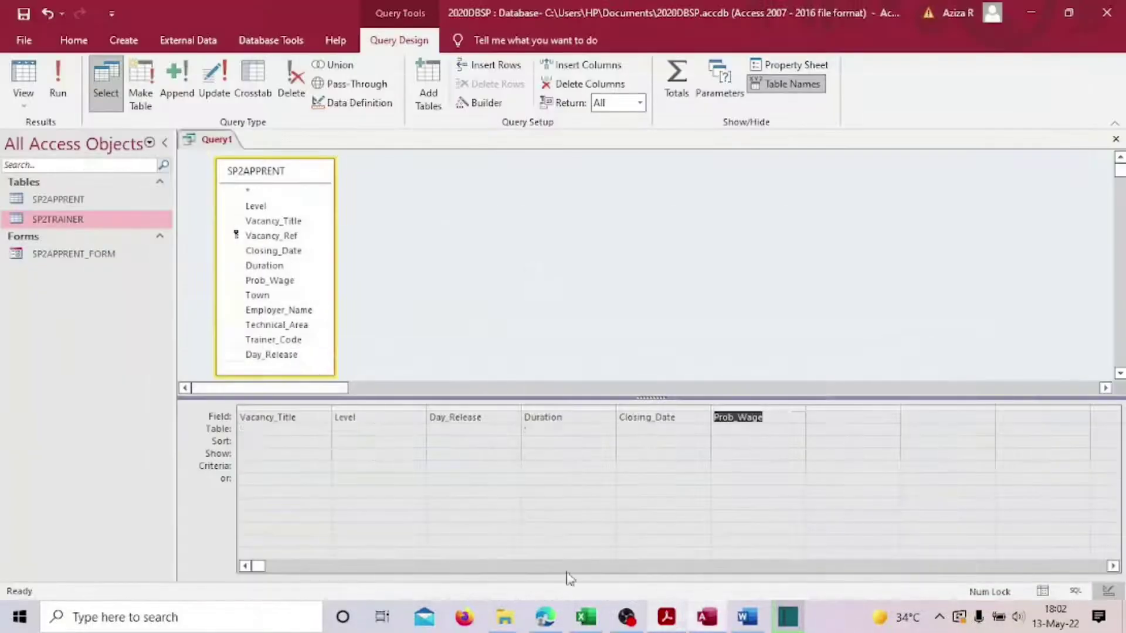
{"action": "double_click", "coordinate": [266, 296]}
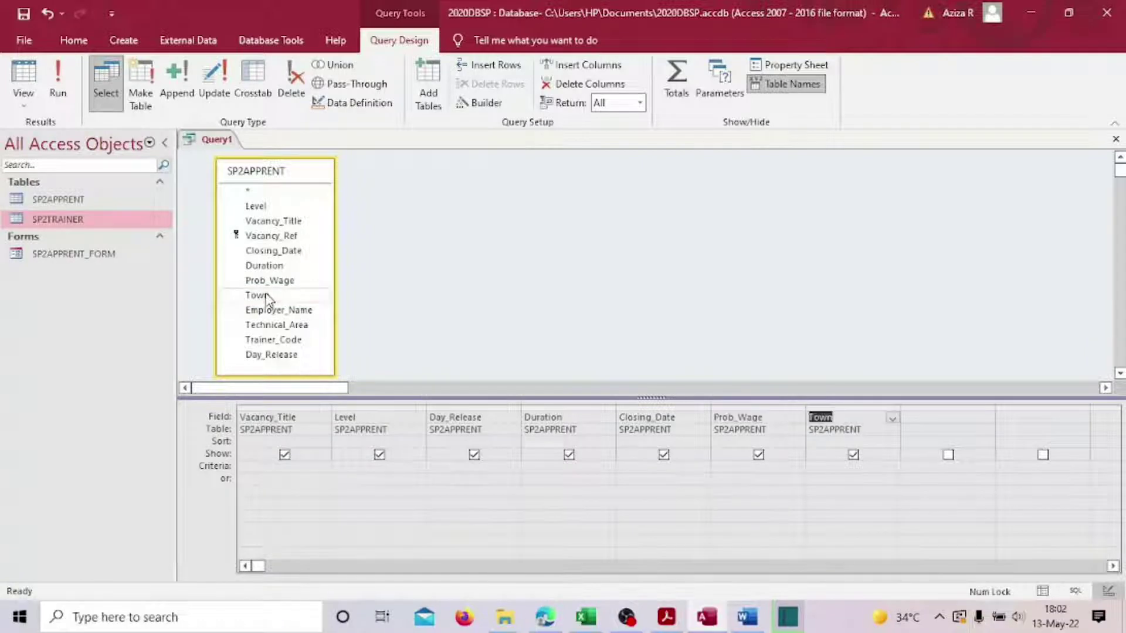
{"action": "double_click", "coordinate": [297, 310]}
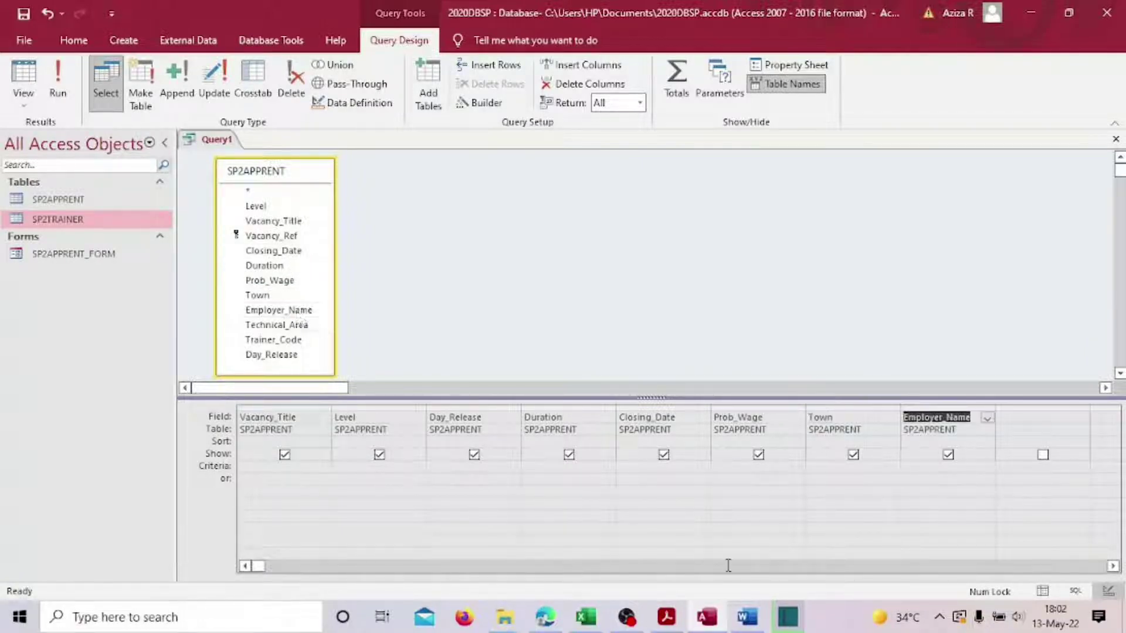
{"action": "left_click", "coordinate": [667, 622]}
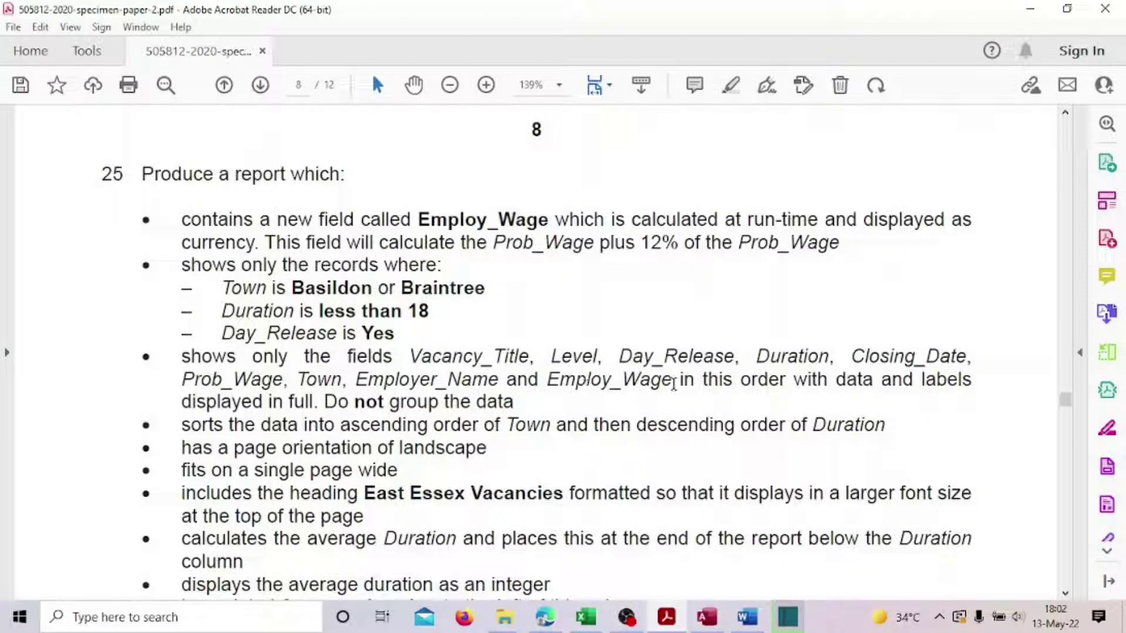
- Review the PDF's Employ_Wage and Prob_Wage calculation wording, then return to Query1's grid
{"action": "left_click_drag", "start_coordinate": [626, 380], "coordinate": [640, 380]}
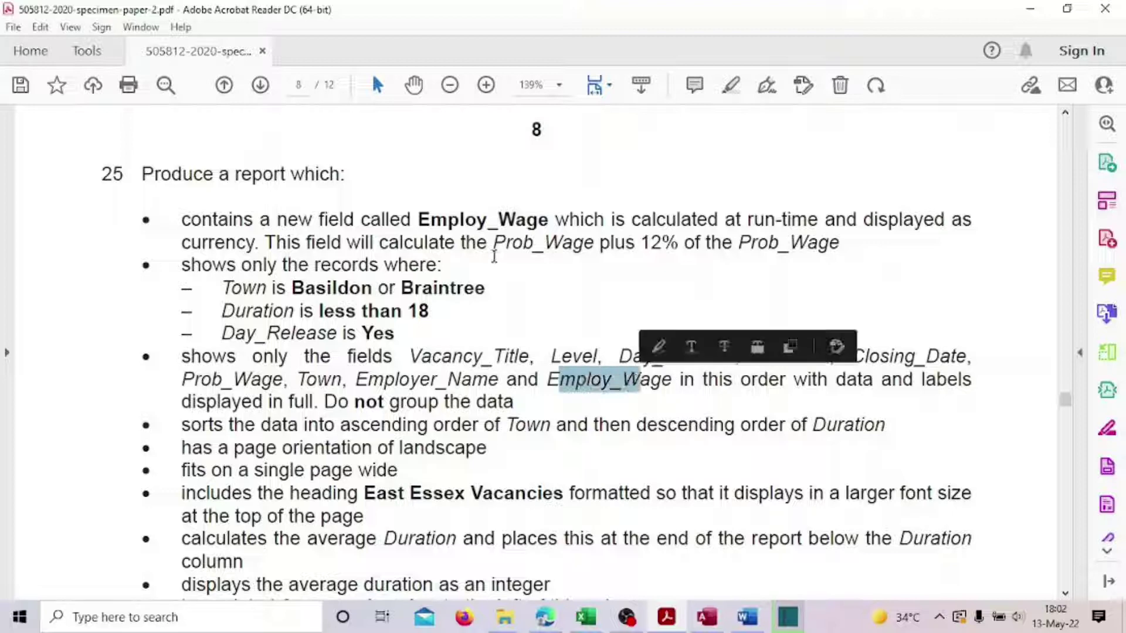
{"action": "left_click_drag", "start_coordinate": [431, 221], "coordinate": [529, 220]}
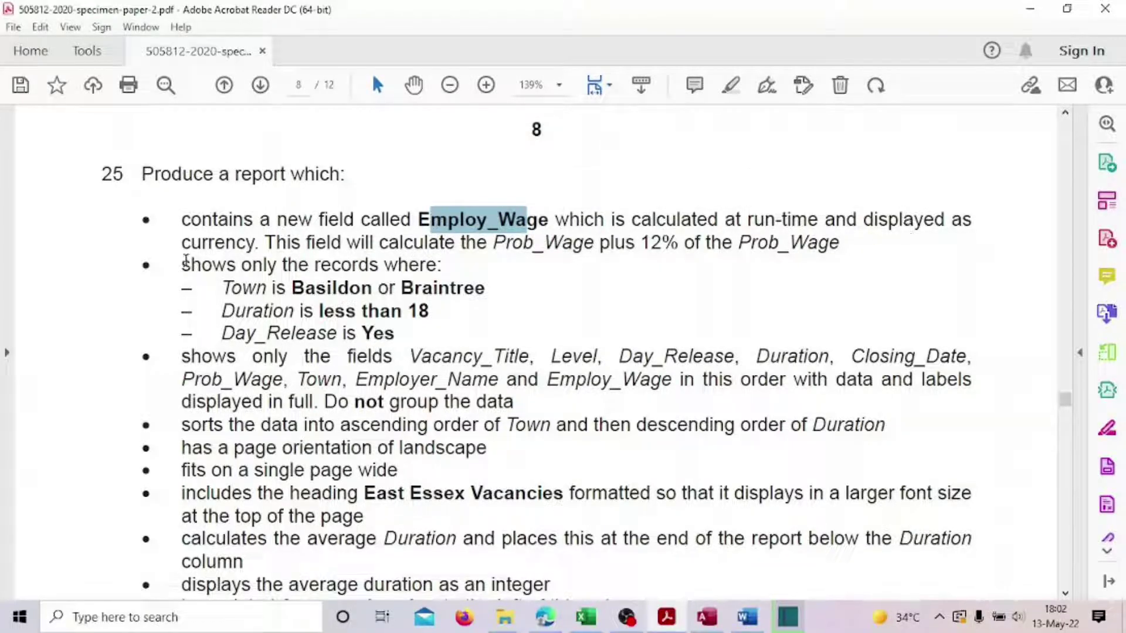
{"action": "left_click", "coordinate": [370, 240]}
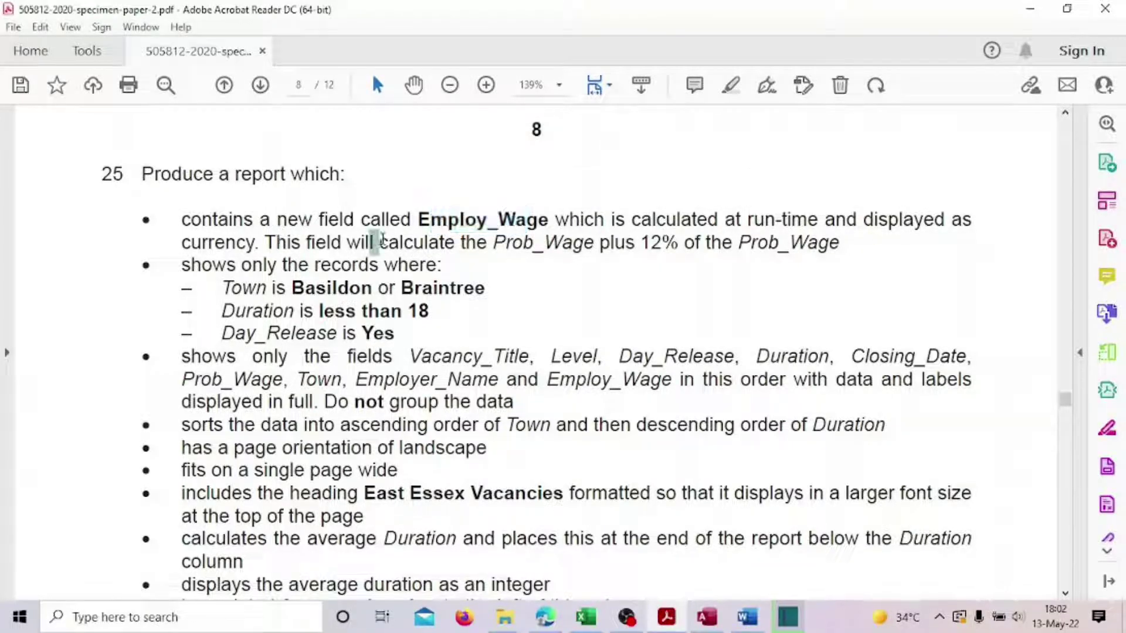
{"action": "left_click_drag", "start_coordinate": [378, 241], "coordinate": [530, 242]}
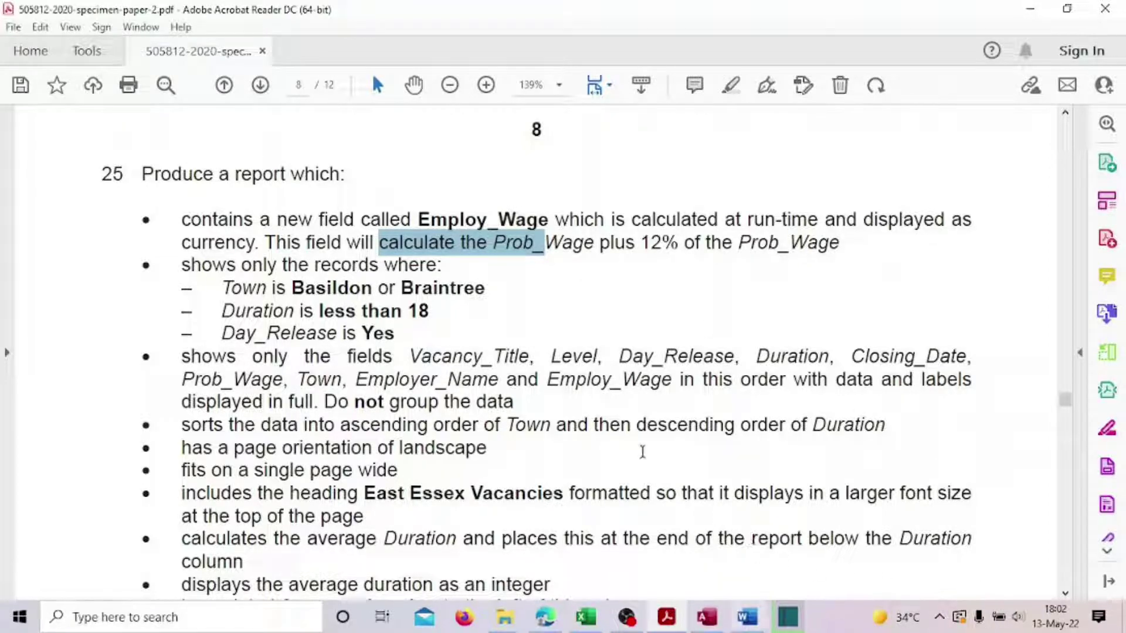
{"action": "left_click", "coordinate": [467, 244]}
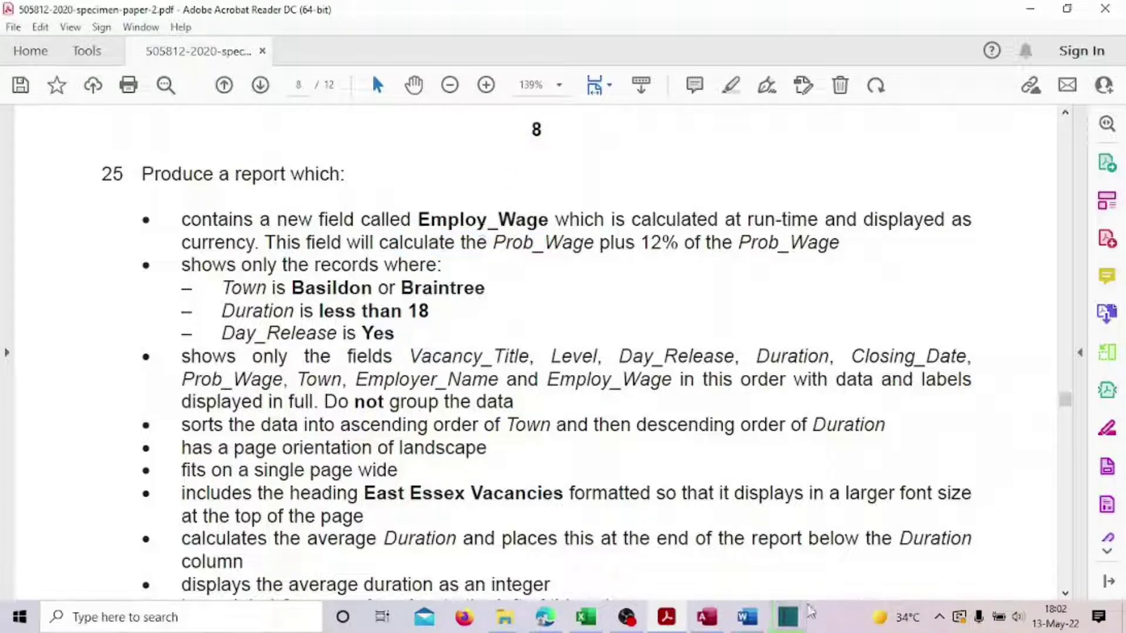
{"action": "left_click", "coordinate": [708, 613]}
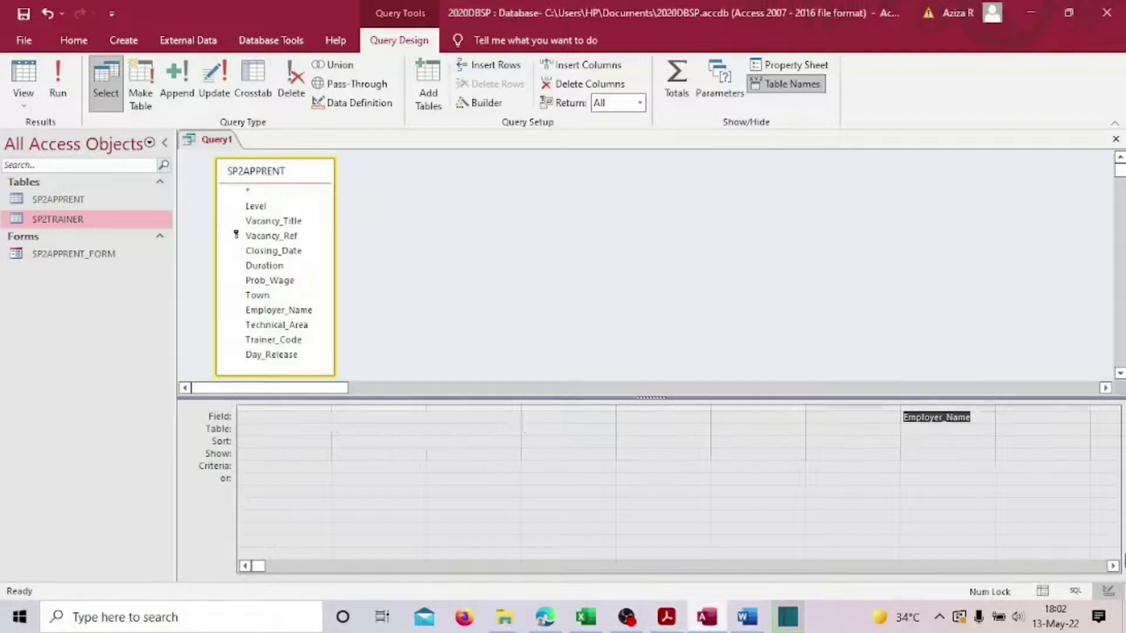
{"action": "left_click", "coordinate": [1111, 568]}
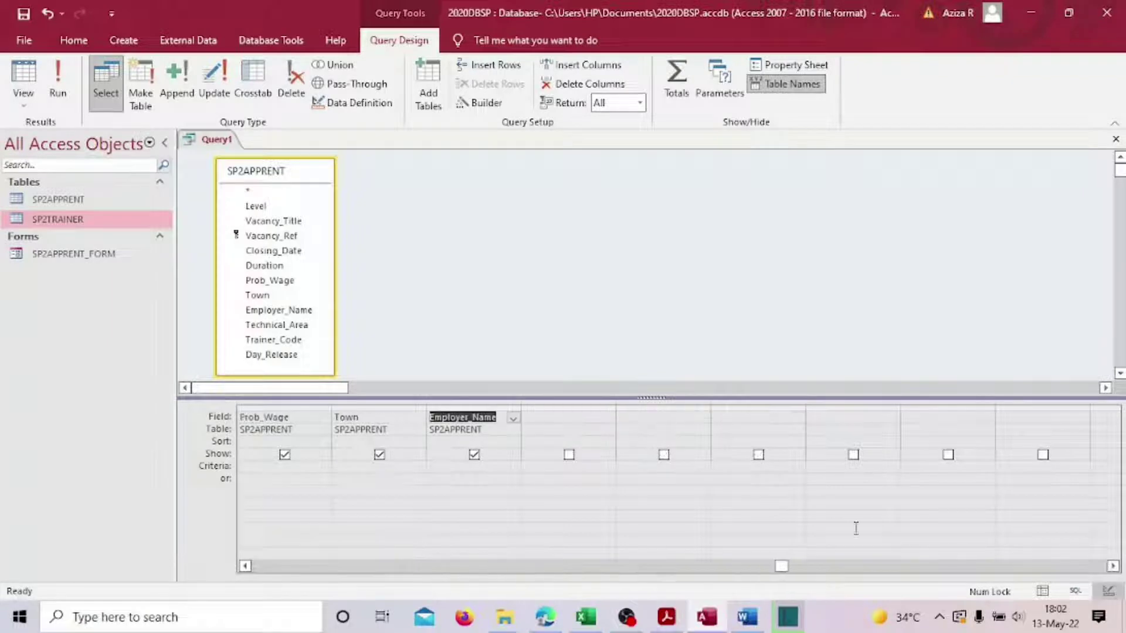
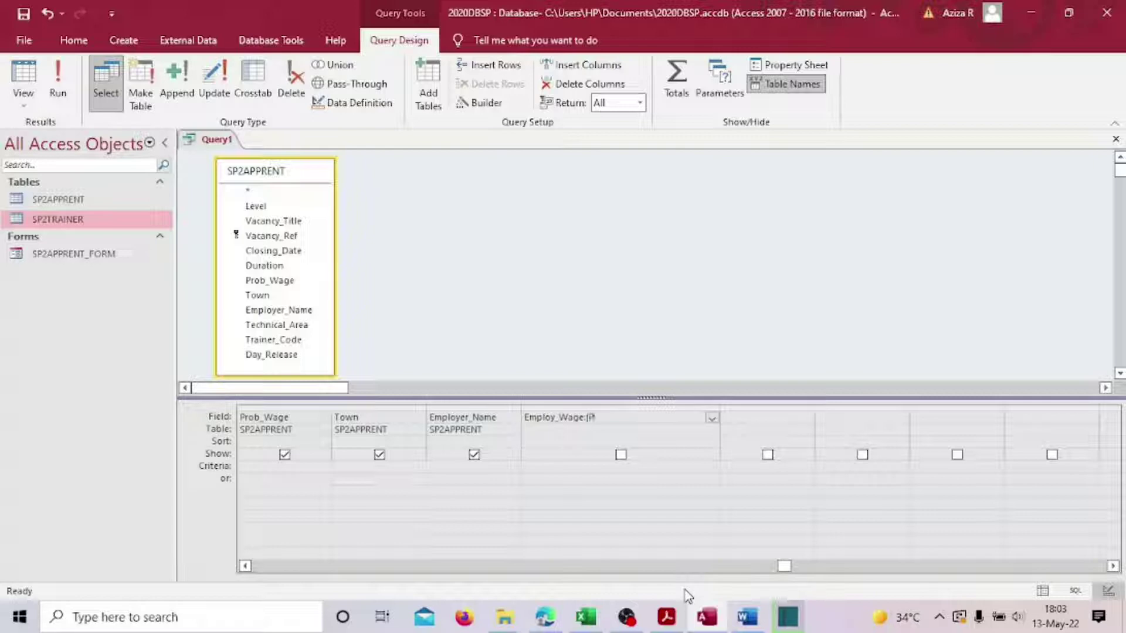
- Enter the calculated field Employ_Wage:[Prob_Wage]+[Prob_wage]*12/100 in the query grid, widening its column
{"action": "type", "text": "rob_Wage]+[P"}
{"action": "type", "text": "rob_wage]*"}
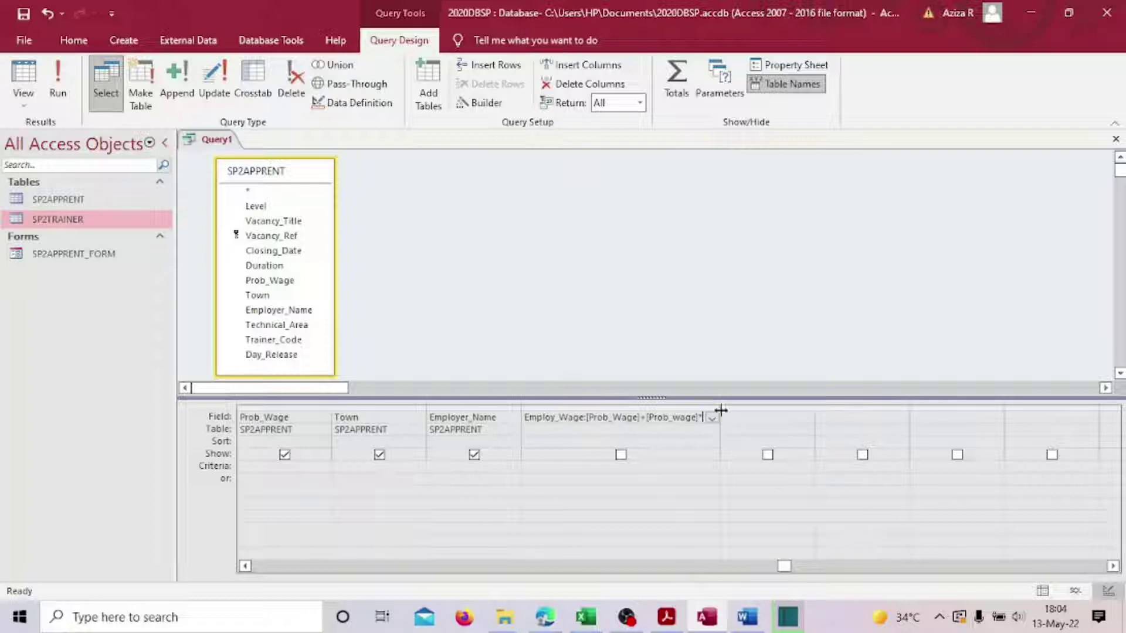
{"action": "left_click_drag", "start_coordinate": [720, 411], "coordinate": [800, 410]}
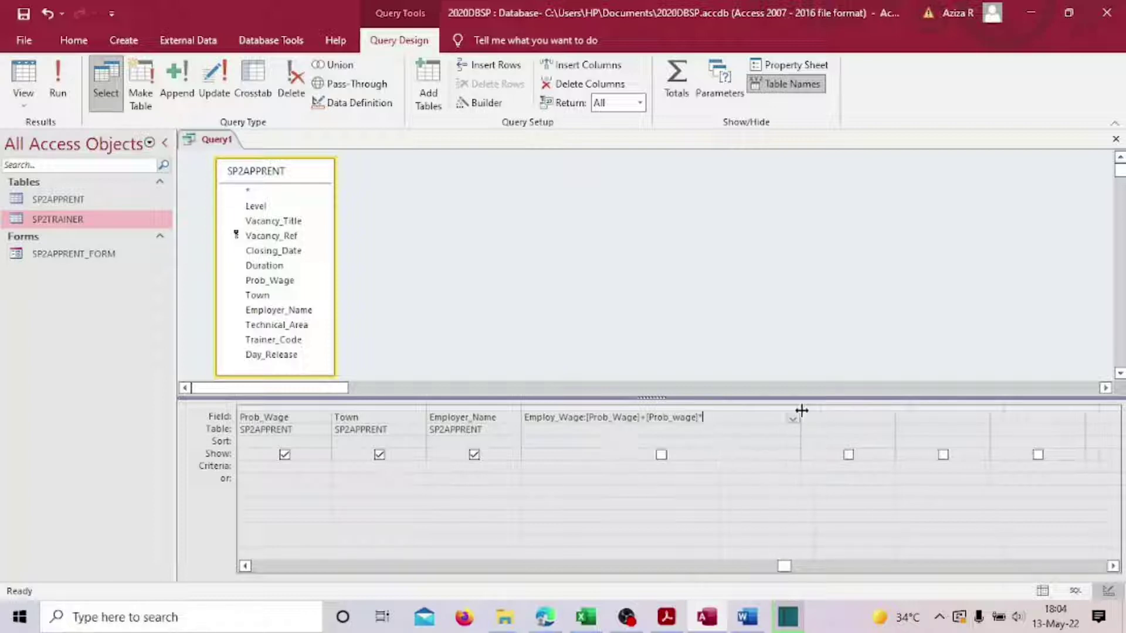
{"action": "left_click", "coordinate": [714, 414]}
{"action": "type", "text": "/100"}
- Commit the Employ_Wage expression and save the query under the name Query1Q25
{"action": "left_click", "coordinate": [716, 476]}
{"action": "left_click", "coordinate": [29, 12]}
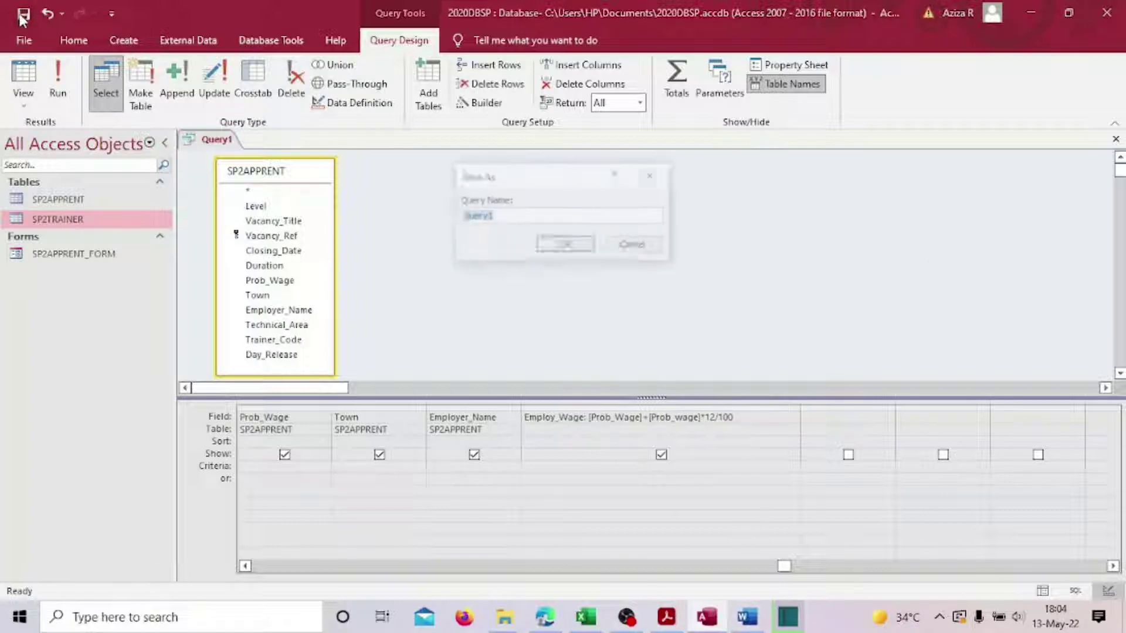
{"action": "left_click", "coordinate": [537, 217]}
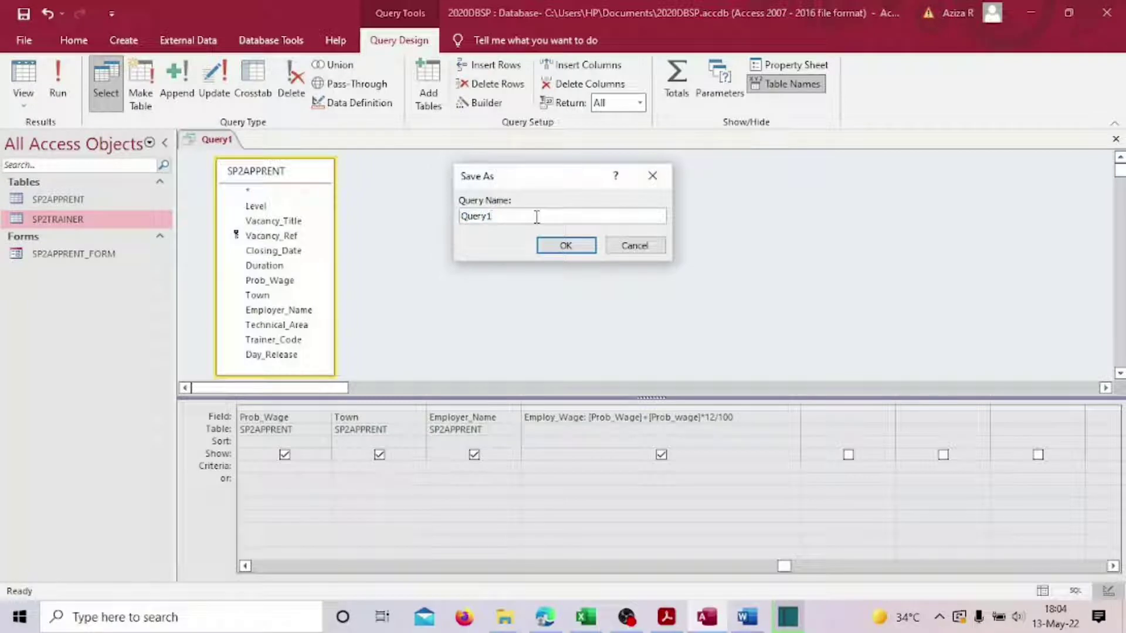
{"action": "type", "text": "Q25"}
{"action": "key", "text": "Return"}
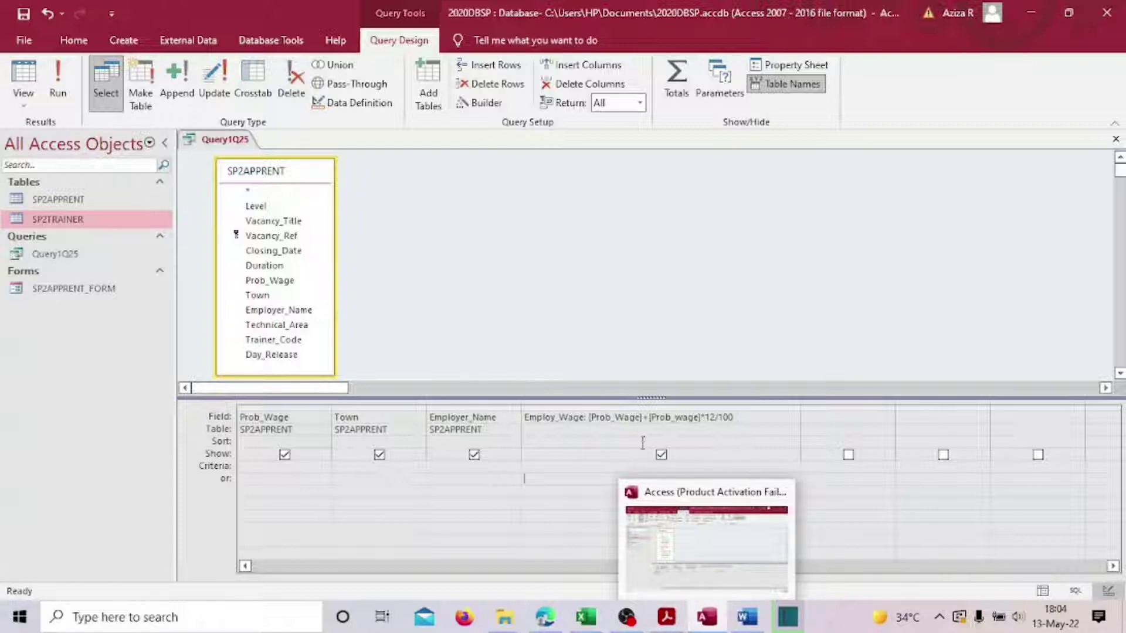
{"action": "left_click", "coordinate": [666, 617]}
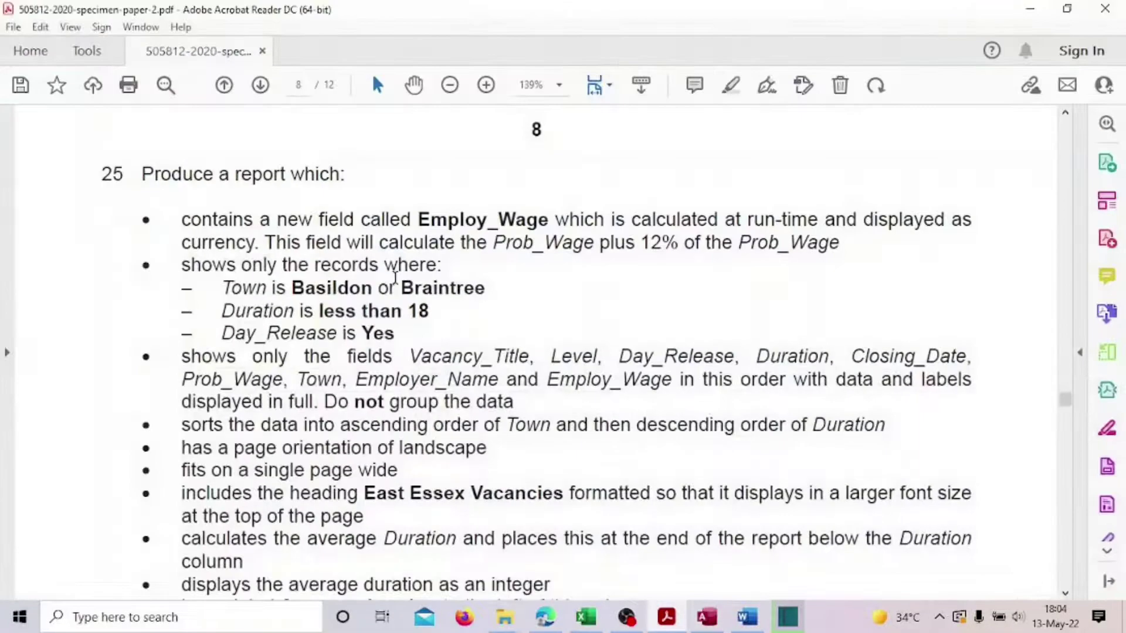
{"action": "left_click_drag", "start_coordinate": [264, 242], "coordinate": [778, 242]}
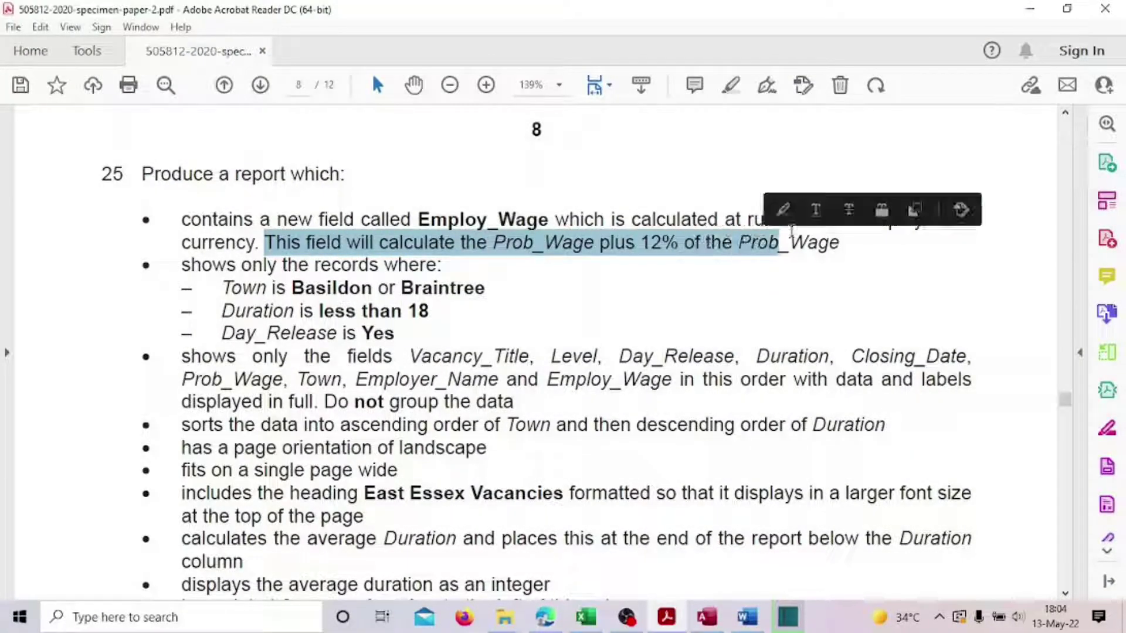
{"action": "left_click_drag", "start_coordinate": [182, 242], "coordinate": [253, 243]}
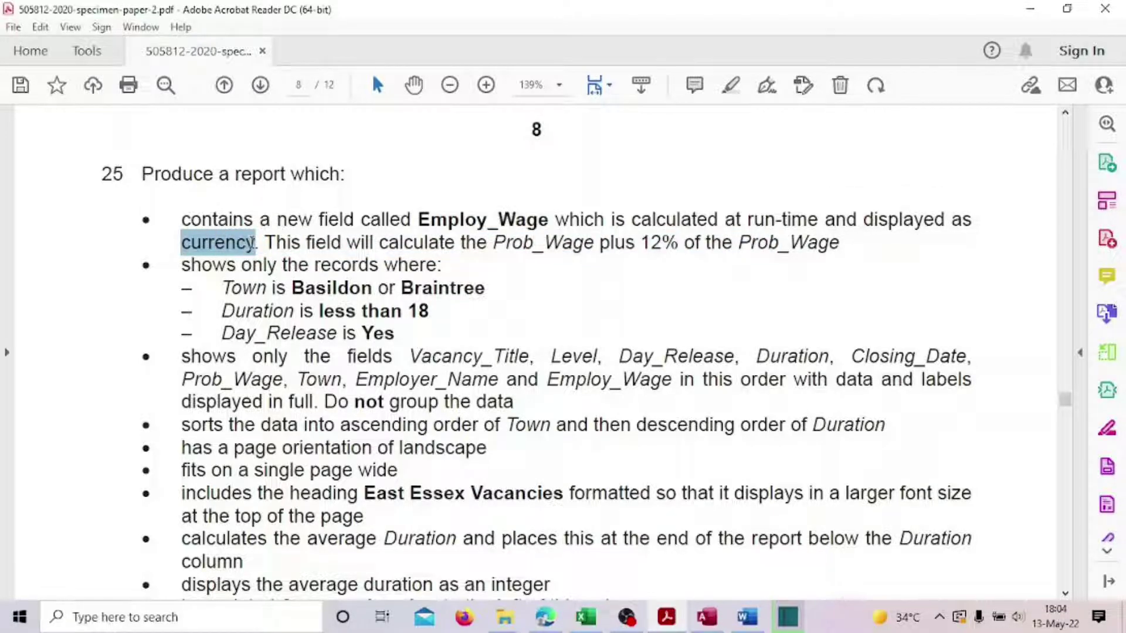
{"action": "left_click_drag", "start_coordinate": [181, 265], "coordinate": [363, 269]}
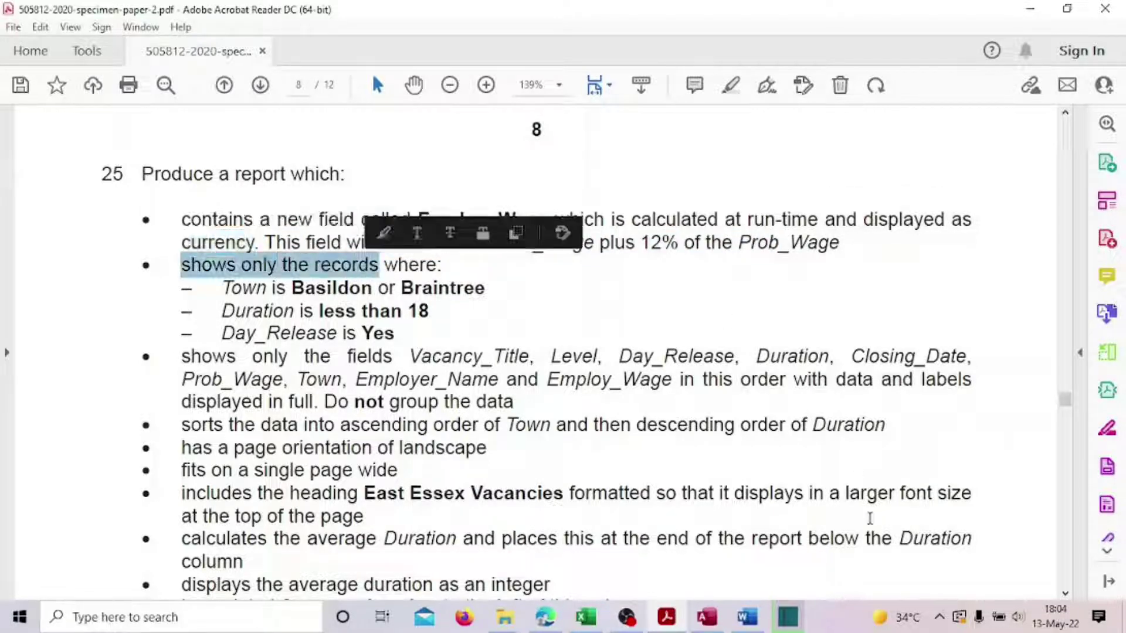
{"action": "key", "text": "alt+Tab"}
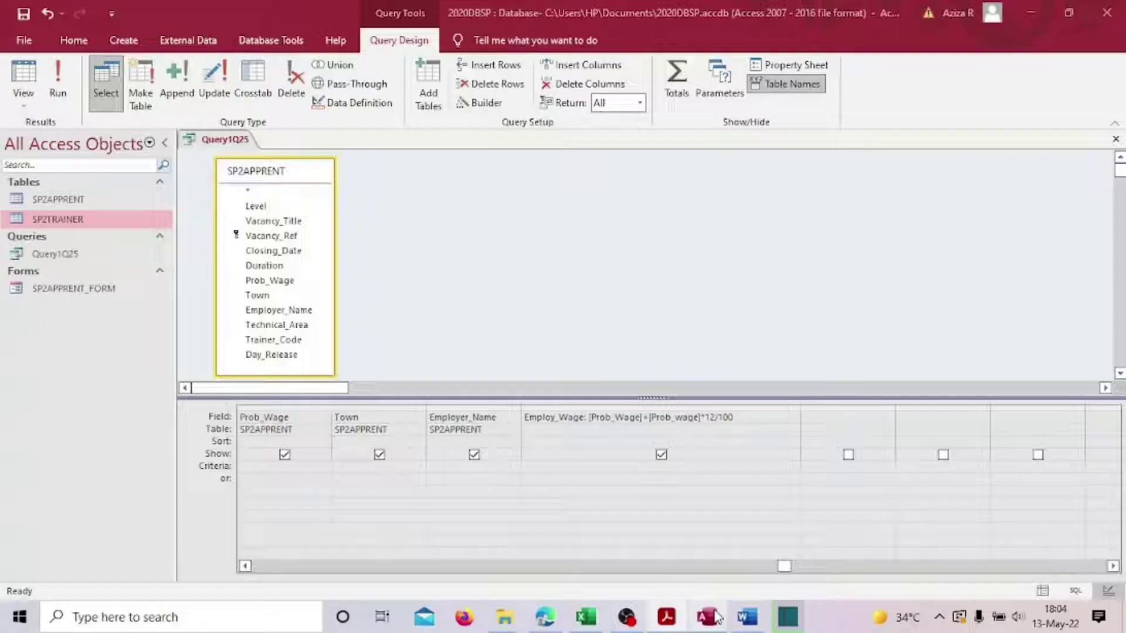
- Set the Employ_Wage column's Format property to Currency in the Property Sheet
{"action": "left_click", "coordinate": [625, 417]}
{"action": "left_click", "coordinate": [630, 407]}
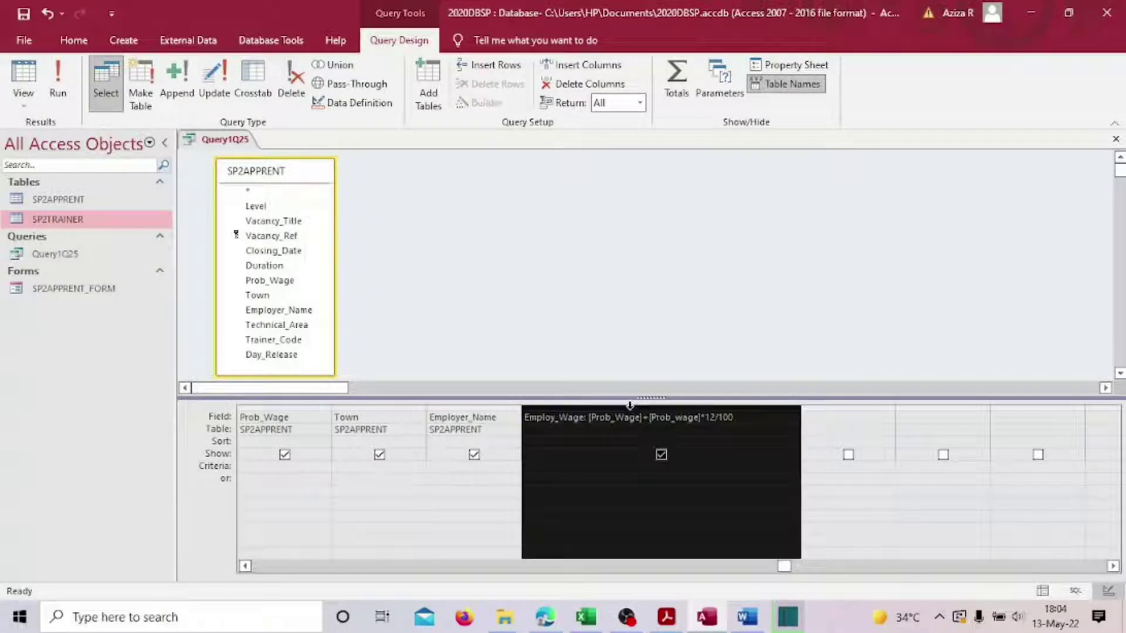
{"action": "left_click", "coordinate": [793, 66]}
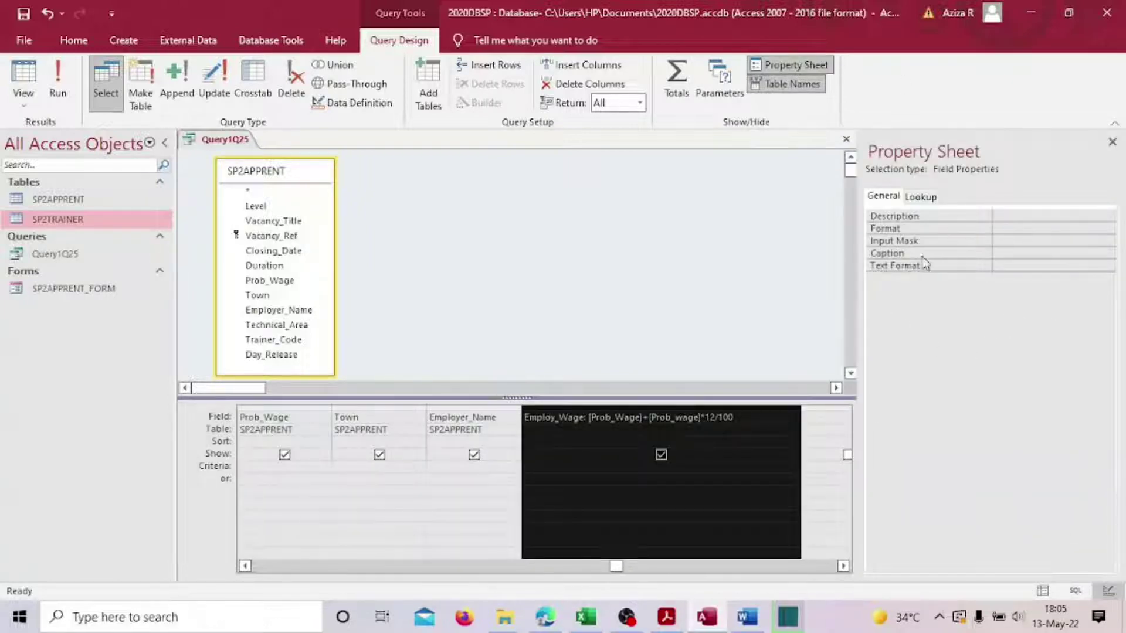
{"action": "left_click", "coordinate": [1051, 229]}
{"action": "left_click", "coordinate": [1107, 229]}
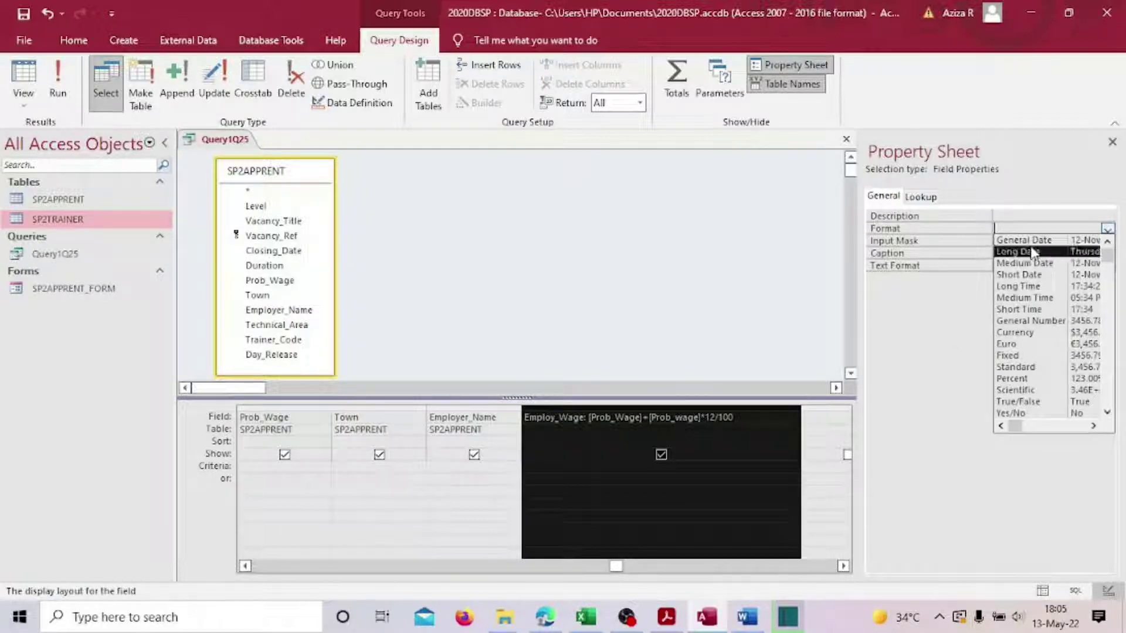
{"action": "left_click", "coordinate": [1066, 332]}
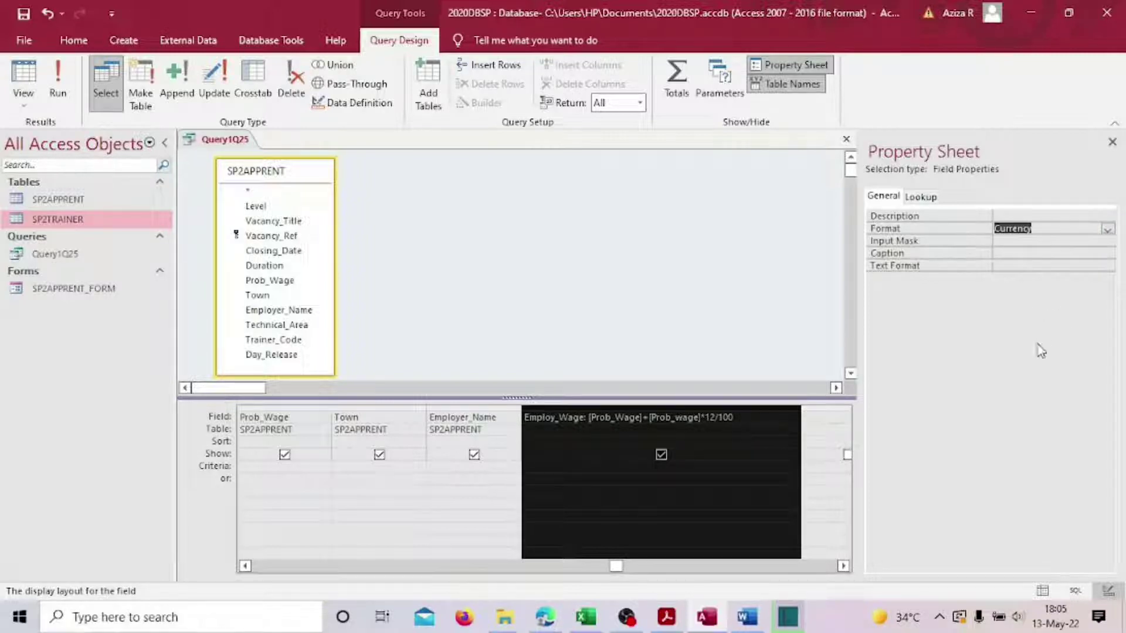
{"action": "left_click", "coordinate": [554, 327]}
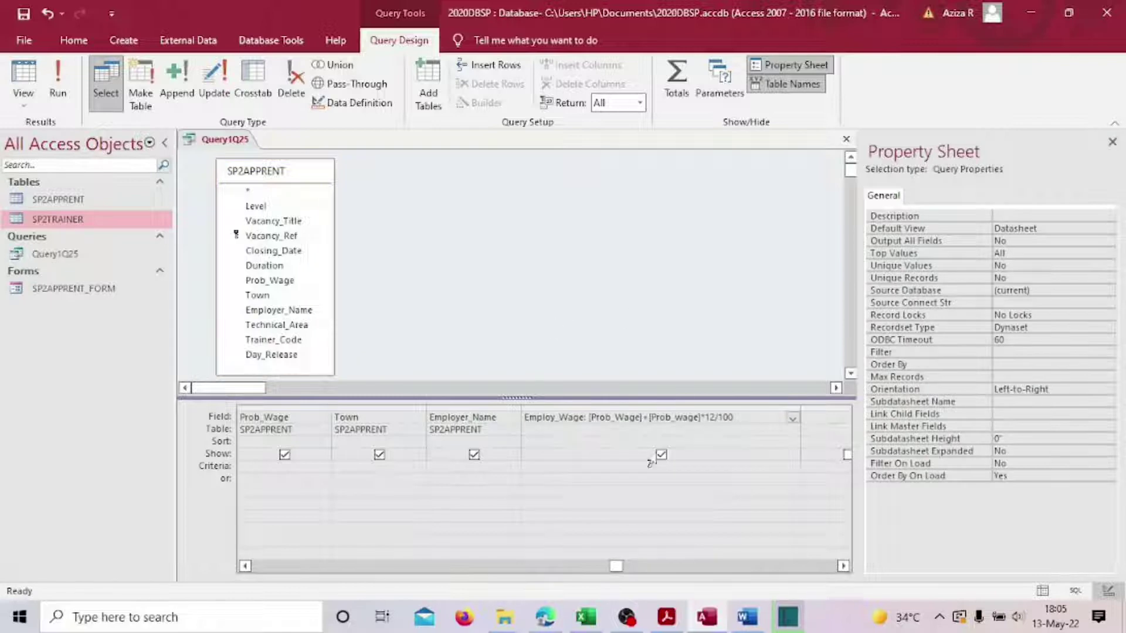
{"action": "left_click", "coordinate": [597, 417]}
{"action": "left_click", "coordinate": [612, 404]}
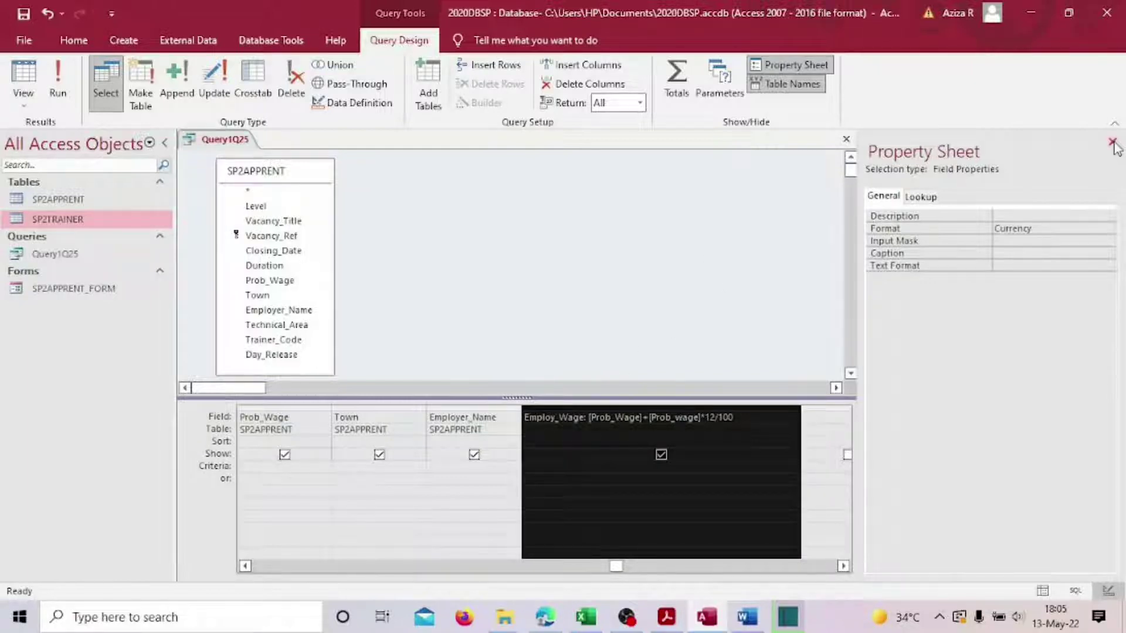
{"action": "left_click", "coordinate": [633, 189]}
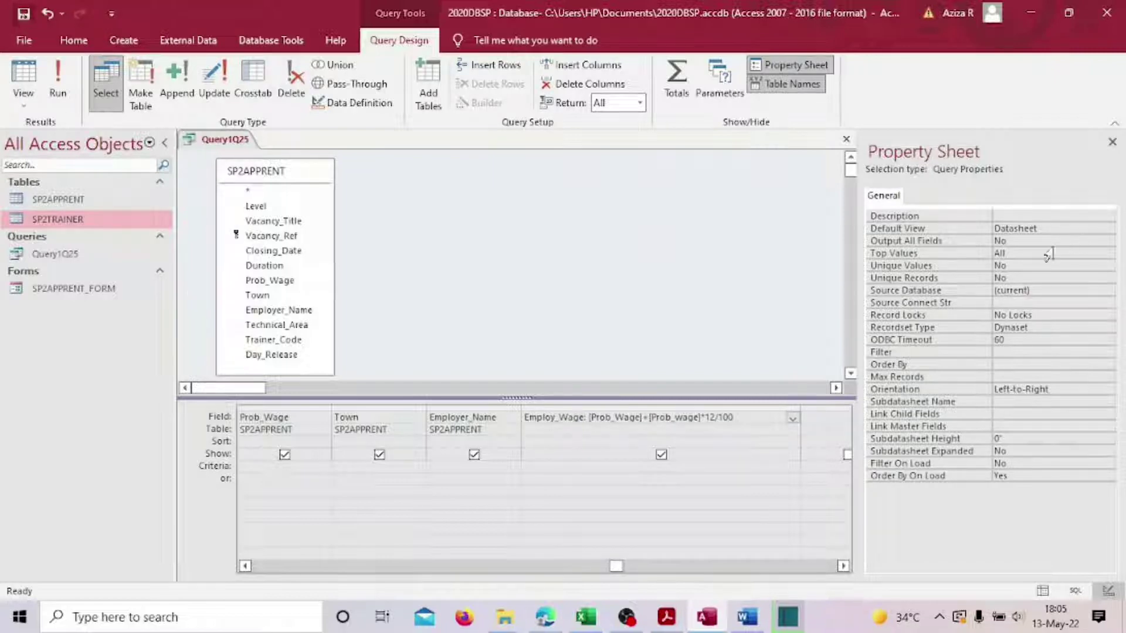
{"action": "left_click", "coordinate": [1112, 143]}
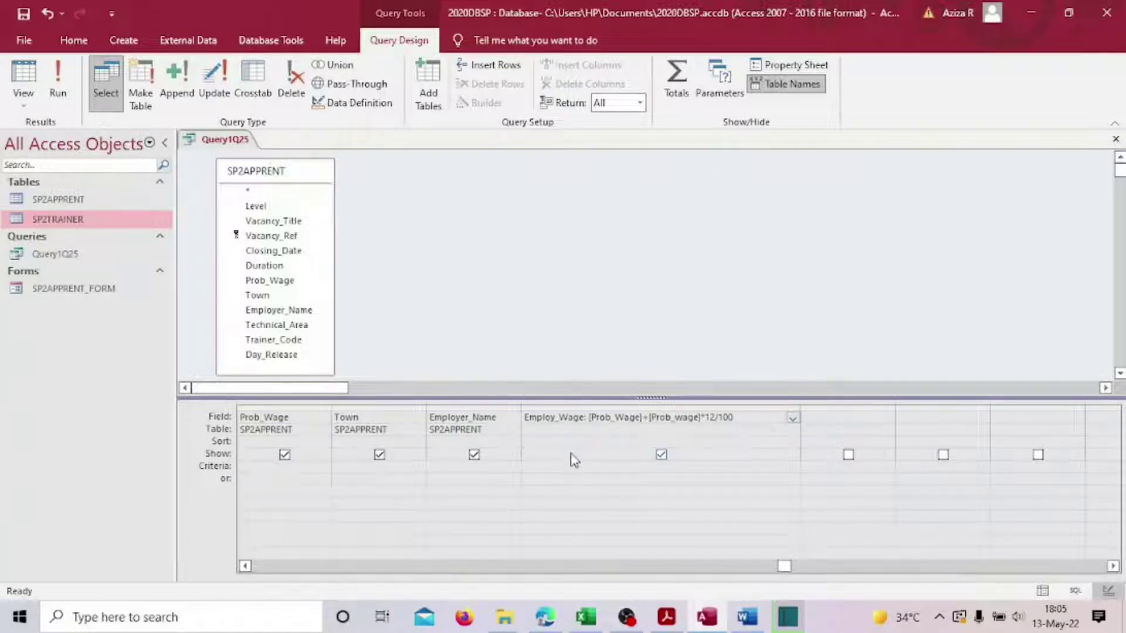
- Run Query1Q25 to display its results in the datasheet
{"action": "left_click", "coordinate": [58, 79]}
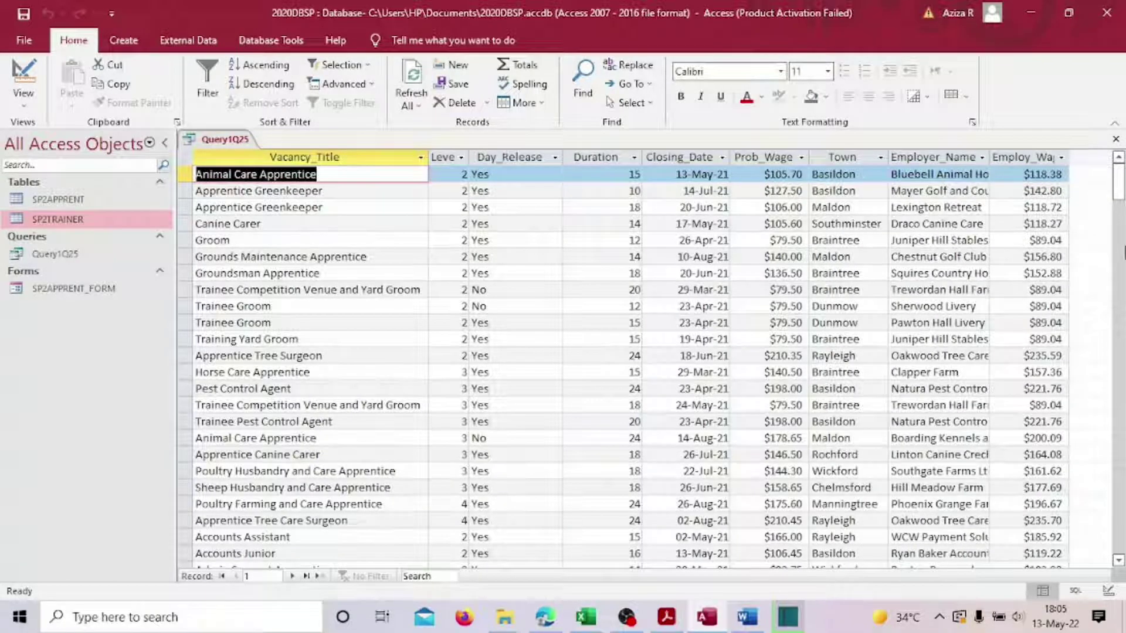
{"action": "left_click", "coordinate": [420, 157]}
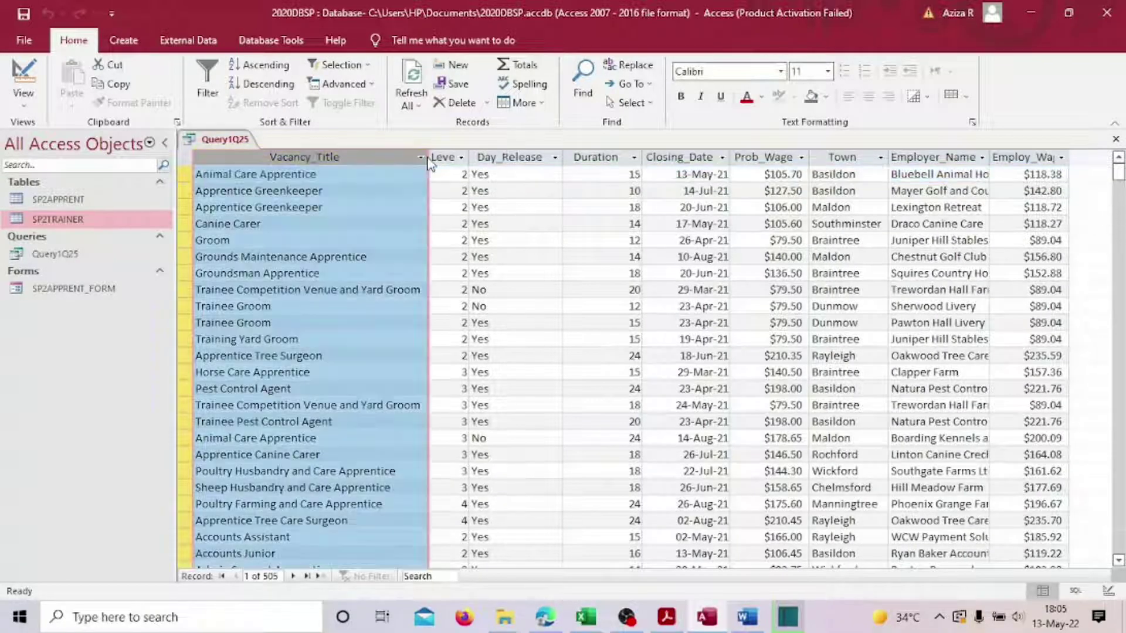
{"action": "left_click", "coordinate": [509, 143]}
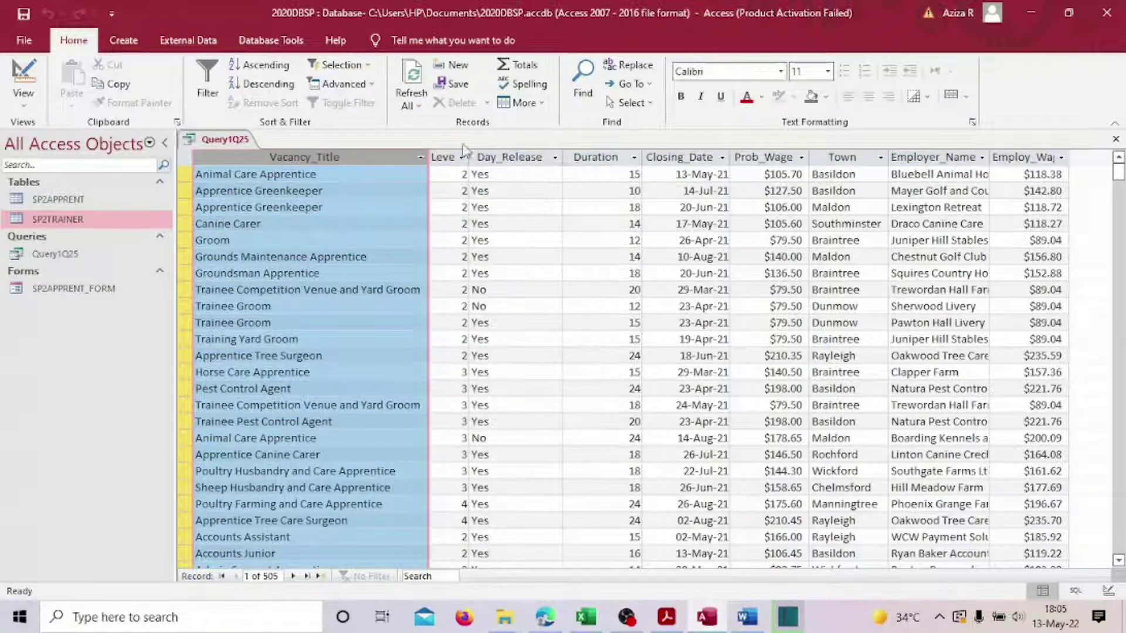
{"action": "left_click", "coordinate": [428, 158]}
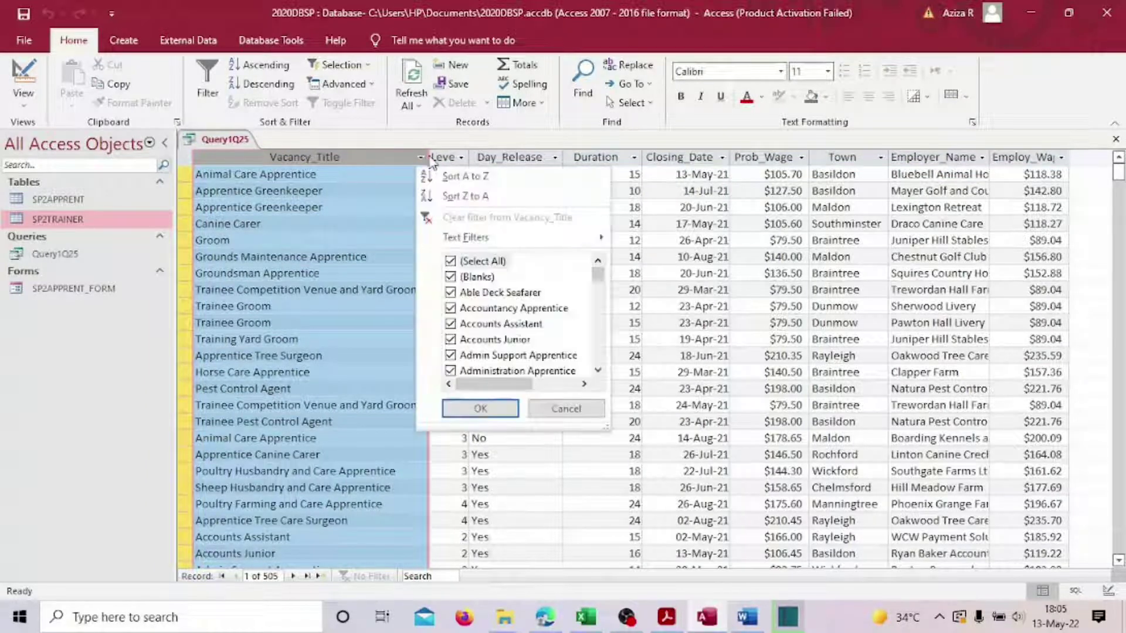
{"action": "left_click", "coordinate": [453, 144]}
- Resize the Vacancy_Title, Day_Release, Employ_Wage, Employer_Name and Prob_Wage columns to fit their contents
{"action": "left_click_drag", "start_coordinate": [428, 162], "coordinate": [425, 158]}
{"action": "mouse_move", "coordinate": [560, 159]}
{"action": "left_mouse_down"}
{"action": "mouse_move", "coordinate": [533, 156]}
{"action": "mouse_move", "coordinate": [544, 157]}
{"action": "left_mouse_up"}
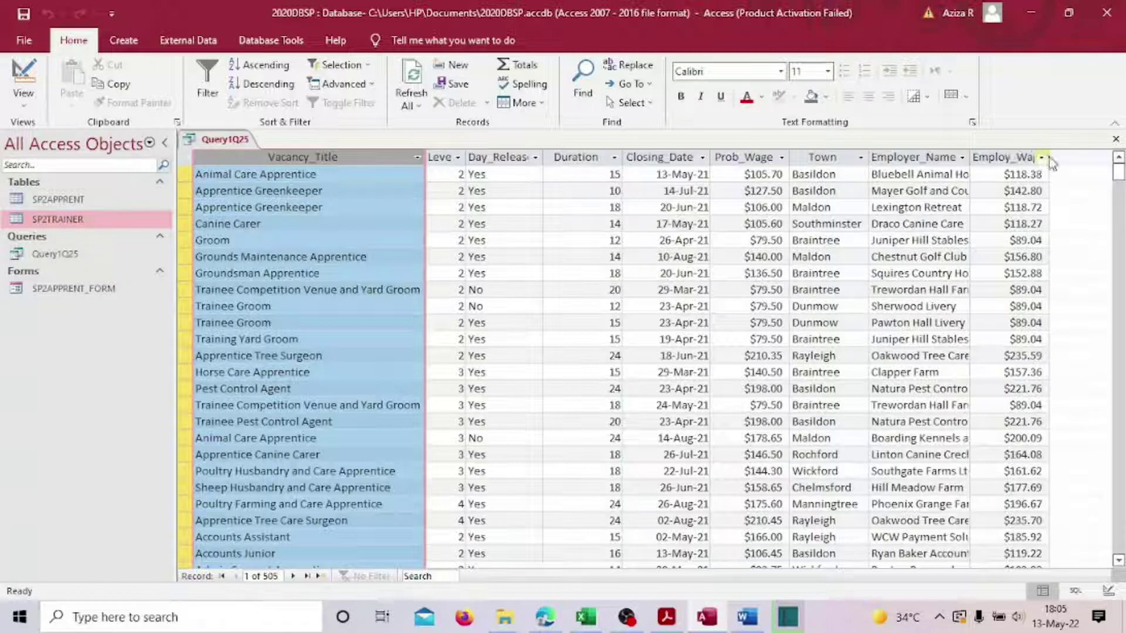
{"action": "left_click_drag", "start_coordinate": [1049, 157], "coordinate": [1084, 158]}
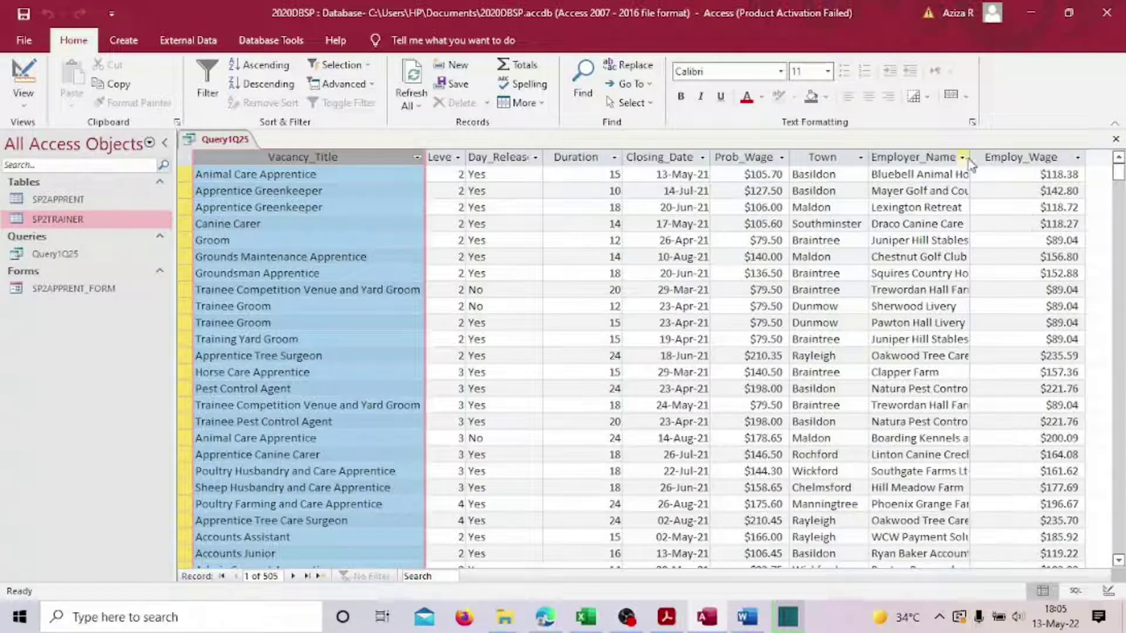
{"action": "left_click_drag", "start_coordinate": [970, 157], "coordinate": [1042, 160]}
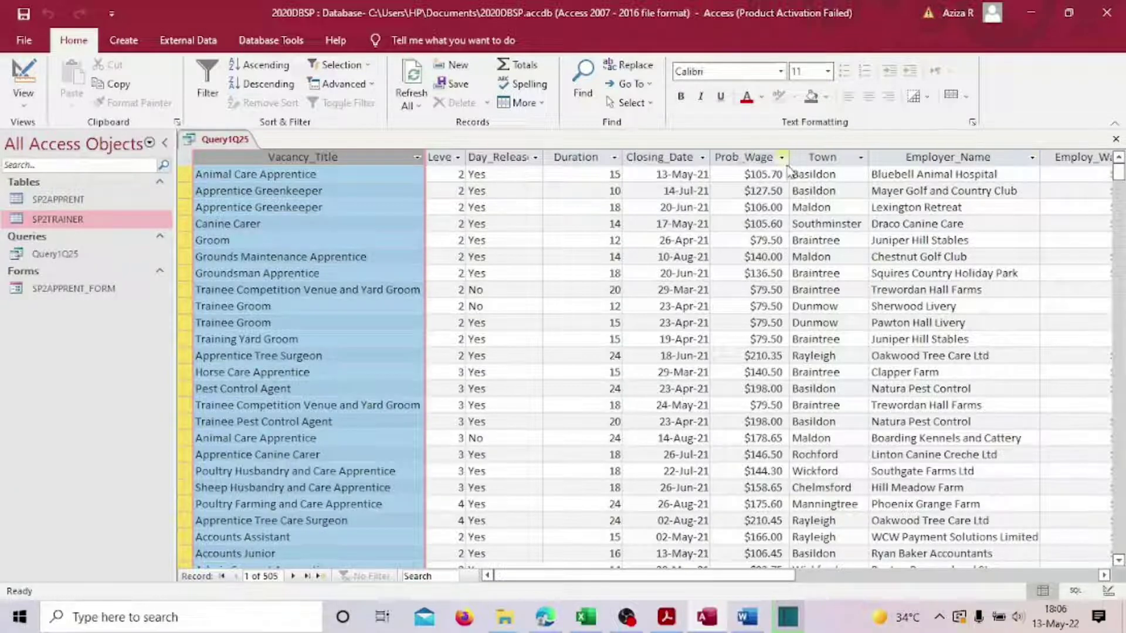
{"action": "left_click_drag", "start_coordinate": [789, 157], "coordinate": [803, 156]}
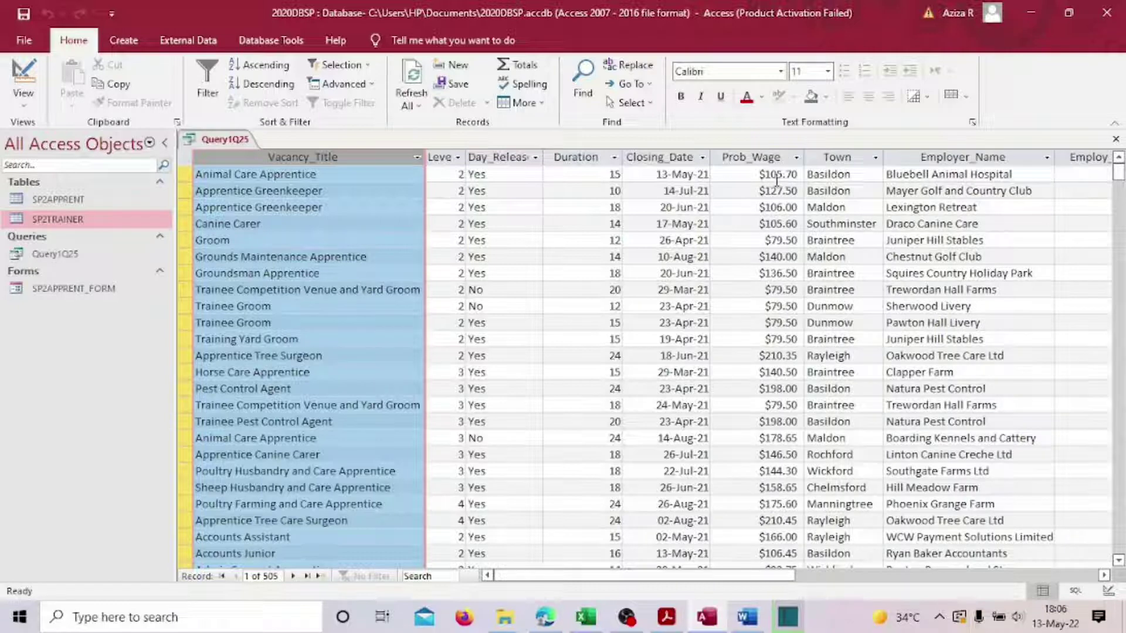
{"action": "left_click", "coordinate": [136, 623]}
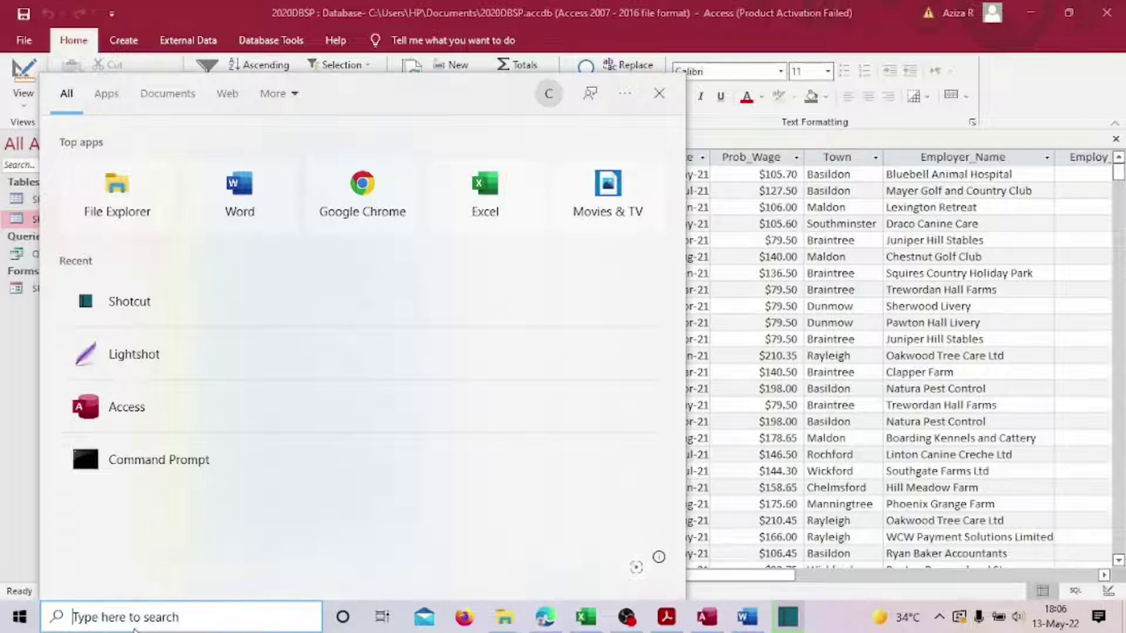
- Open Windows Calculator and compute 105 × 0.12 = 12.6
{"action": "type", "text": "ca;"}
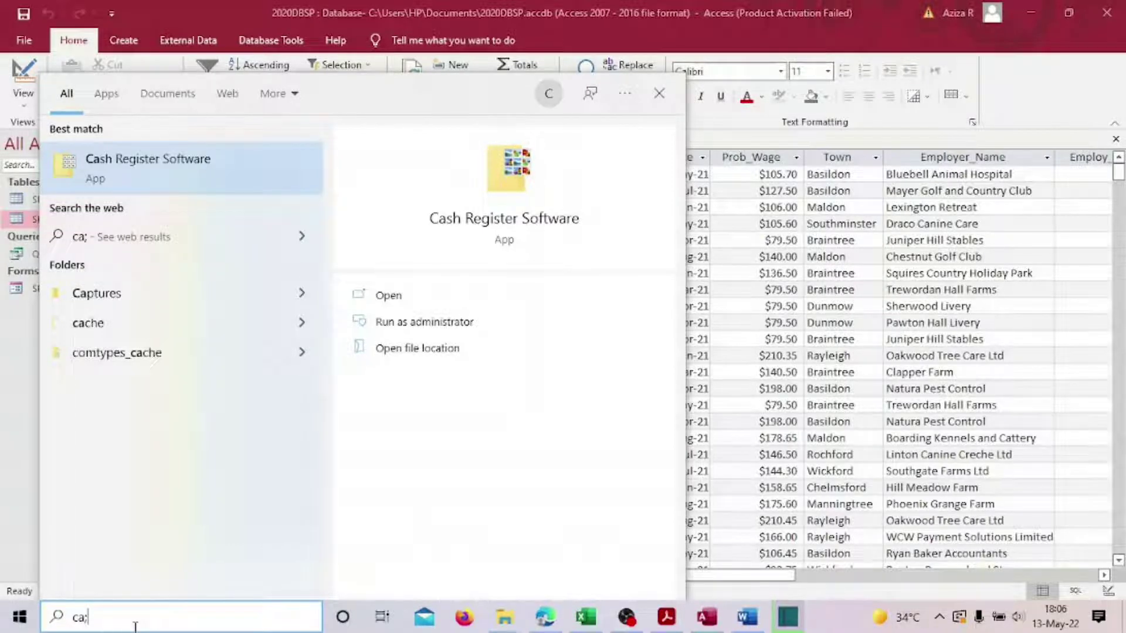
{"action": "left_click", "coordinate": [220, 155]}
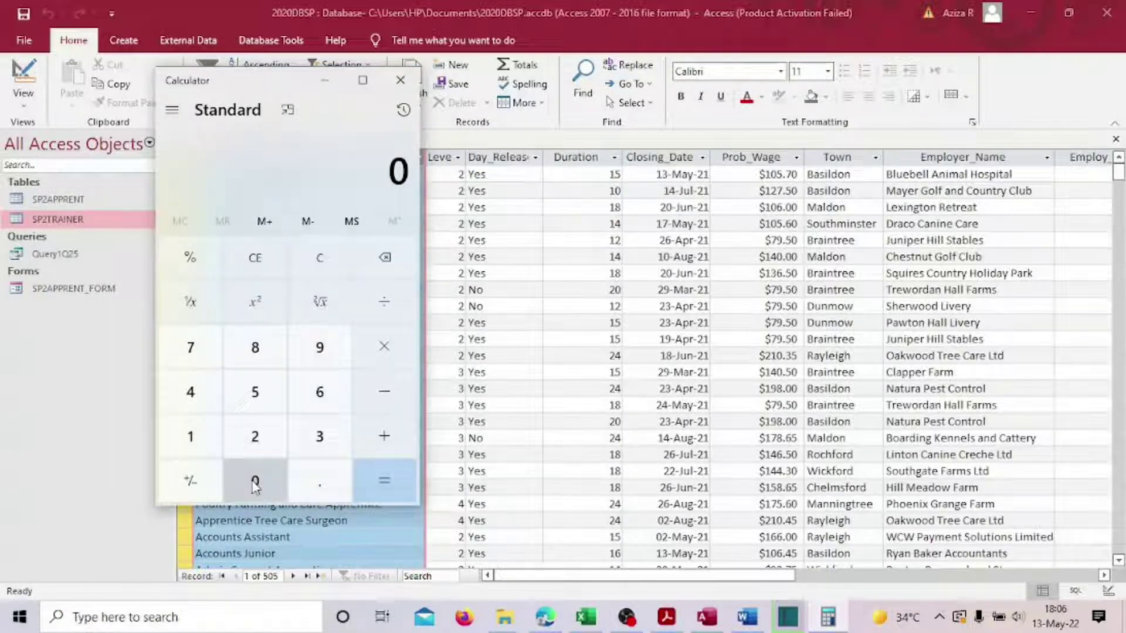
{"action": "left_click", "coordinate": [191, 437]}
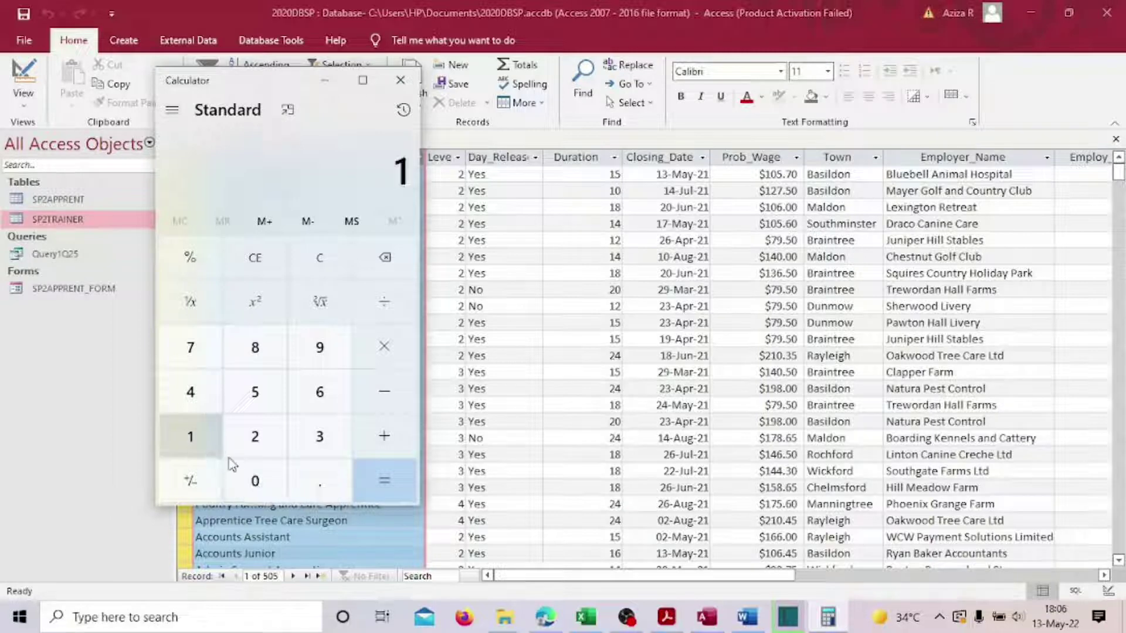
{"action": "left_click", "coordinate": [275, 490]}
{"action": "left_click", "coordinate": [276, 382]}
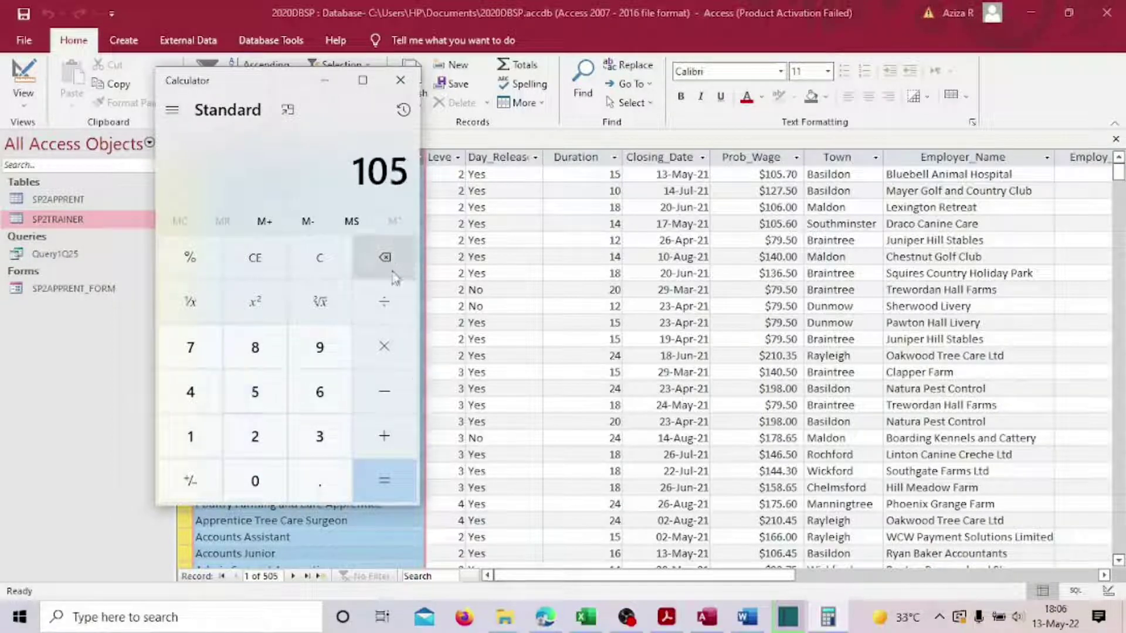
{"action": "left_click", "coordinate": [383, 345]}
{"action": "left_click", "coordinate": [252, 478]}
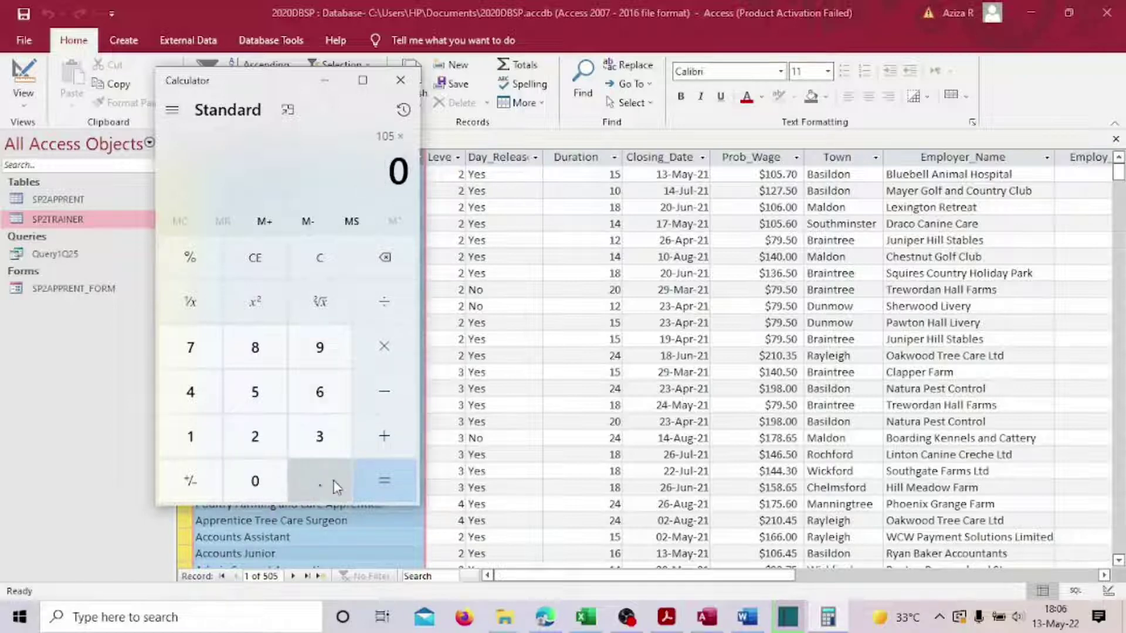
{"action": "left_click", "coordinate": [328, 482]}
{"action": "left_click", "coordinate": [195, 438]}
{"action": "left_click", "coordinate": [256, 447]}
{"action": "left_click", "coordinate": [387, 489]}
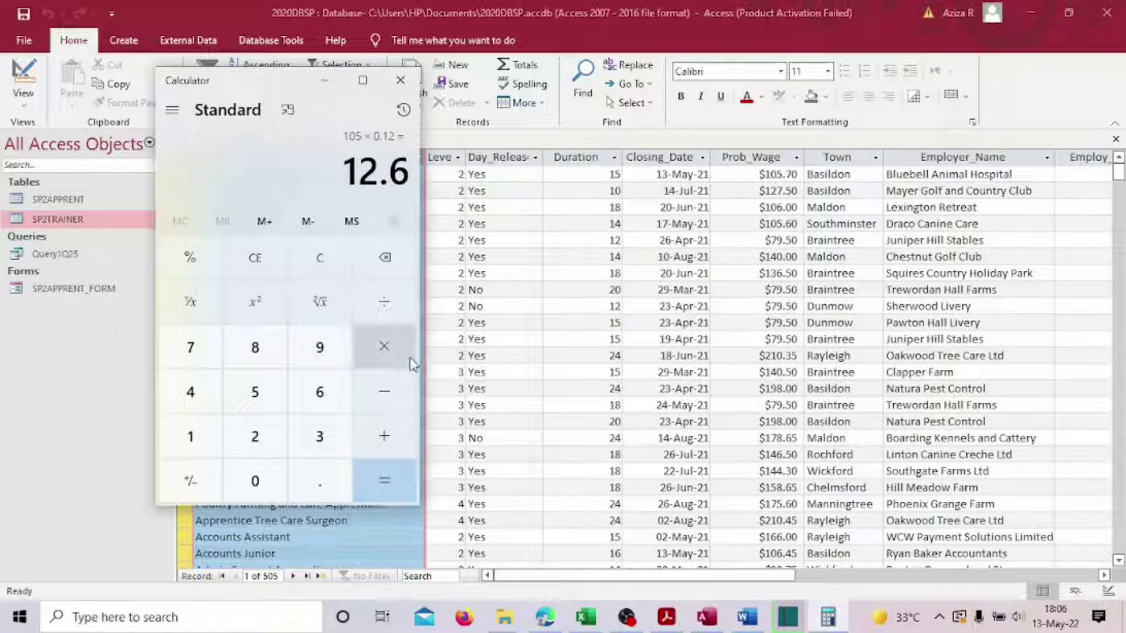
- Add 105 to the 12.6 result, giving 117.6
{"action": "left_click", "coordinate": [390, 451]}
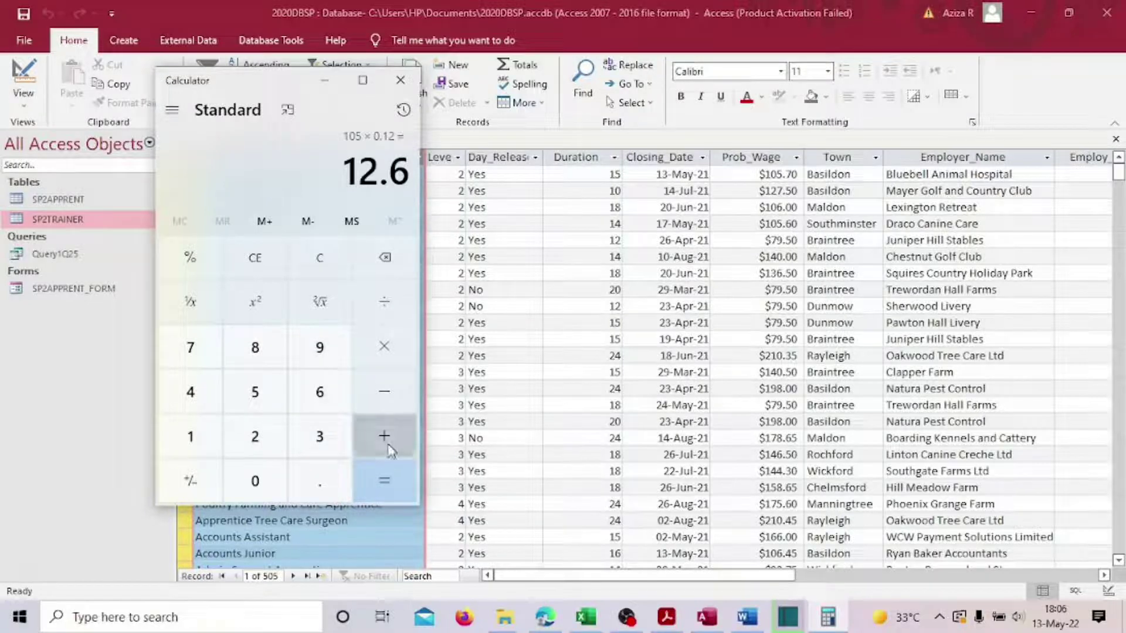
{"action": "left_click", "coordinate": [194, 435]}
{"action": "left_click", "coordinate": [249, 478]}
{"action": "left_click", "coordinate": [277, 392]}
{"action": "left_click", "coordinate": [387, 486]}
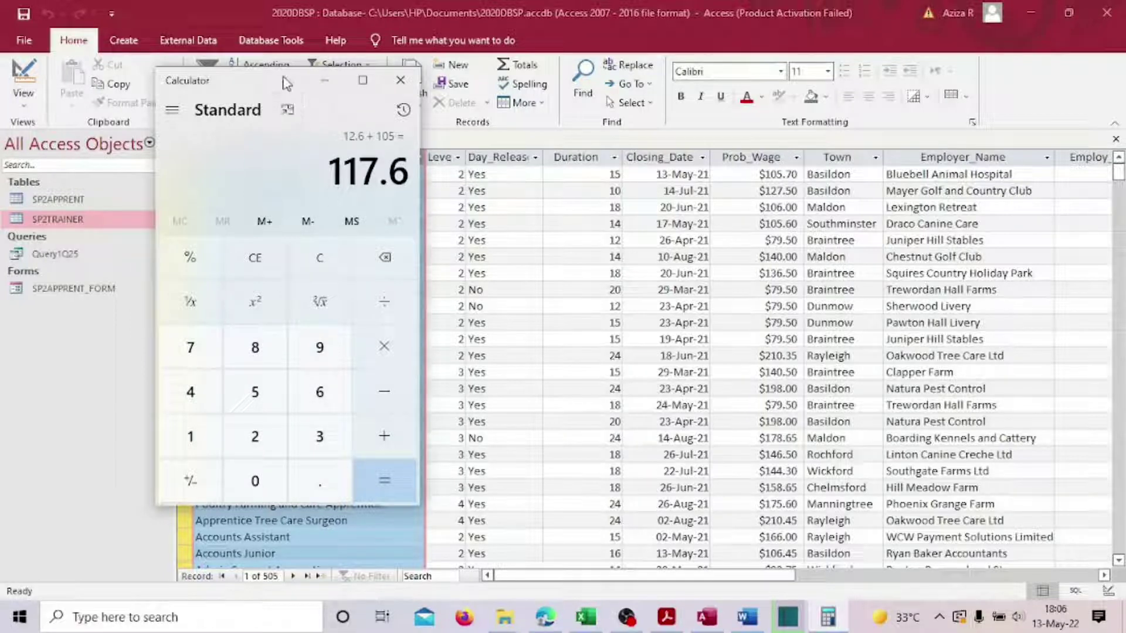
{"action": "left_click_drag", "start_coordinate": [286, 84], "coordinate": [181, 83]}
- After checking the datasheet, clear Calculator and compute 105.7 × 0.12 = 12.684
{"action": "left_click", "coordinate": [797, 558]}
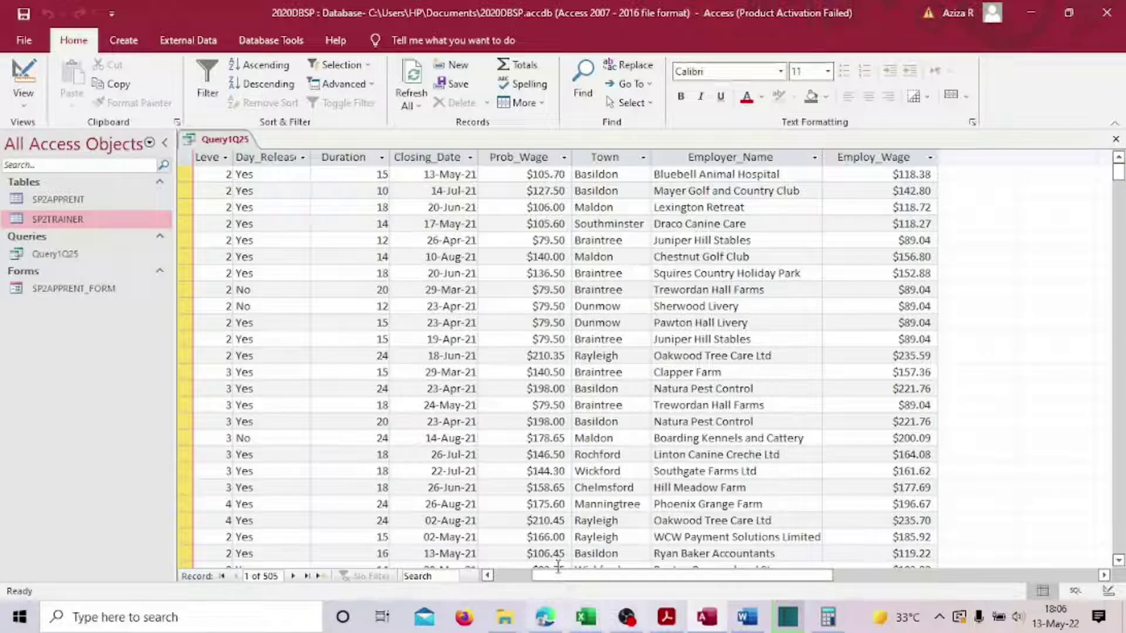
{"action": "left_click", "coordinate": [828, 617]}
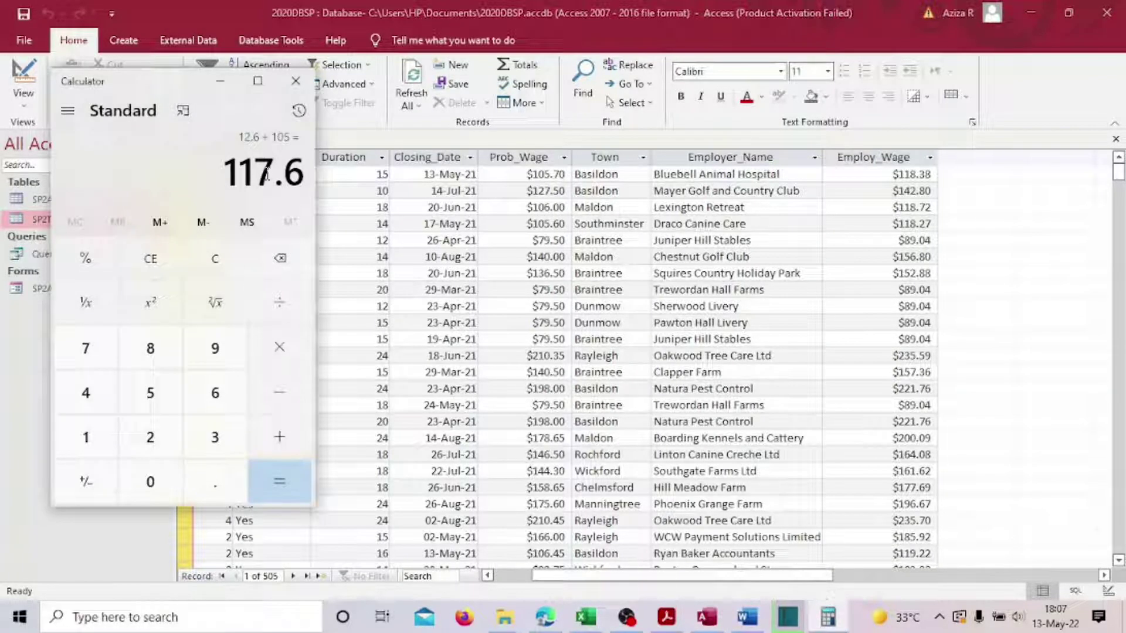
{"action": "left_click", "coordinate": [150, 261]}
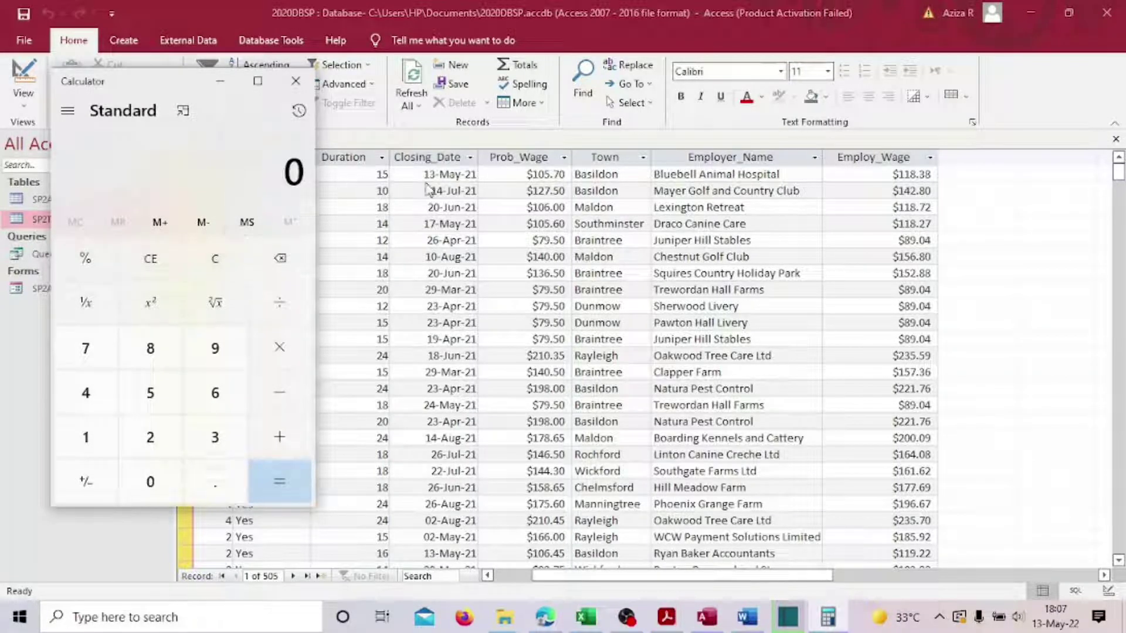
{"action": "left_click", "coordinate": [87, 439]}
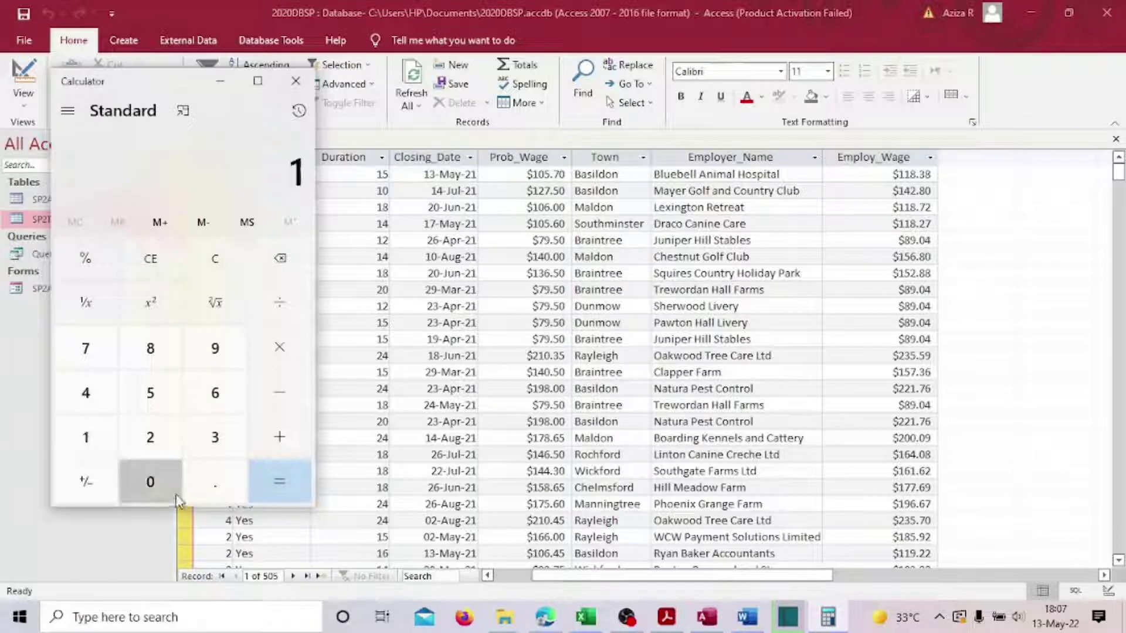
{"action": "left_click", "coordinate": [150, 482]}
{"action": "left_click", "coordinate": [151, 393]}
{"action": "left_click", "coordinate": [215, 482]}
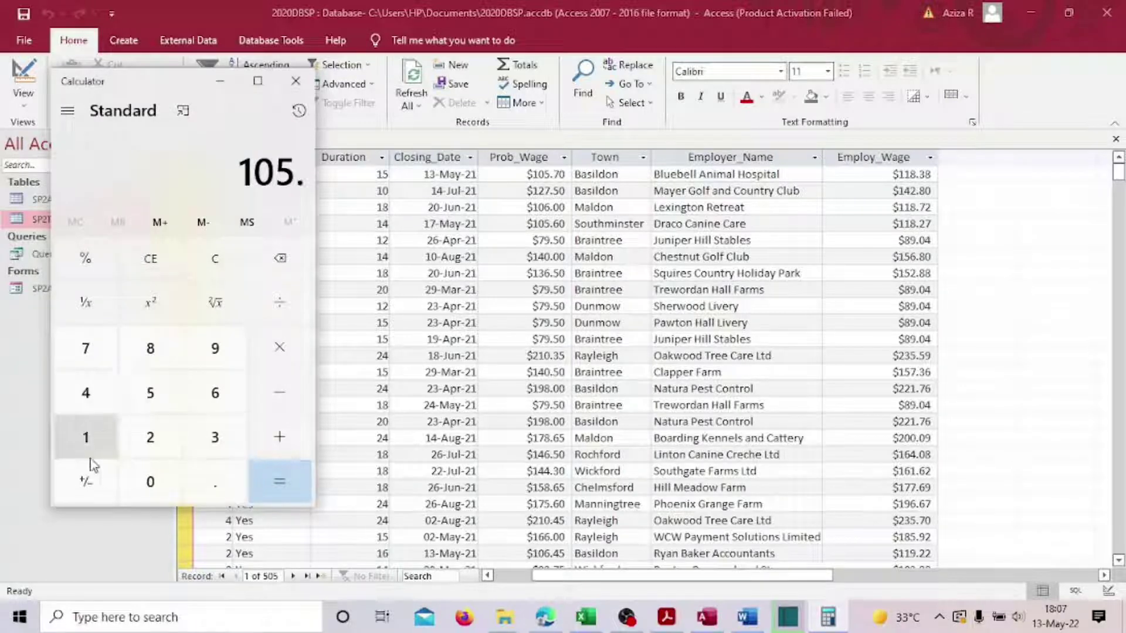
{"action": "left_click", "coordinate": [86, 349]}
{"action": "left_click", "coordinate": [154, 480]}
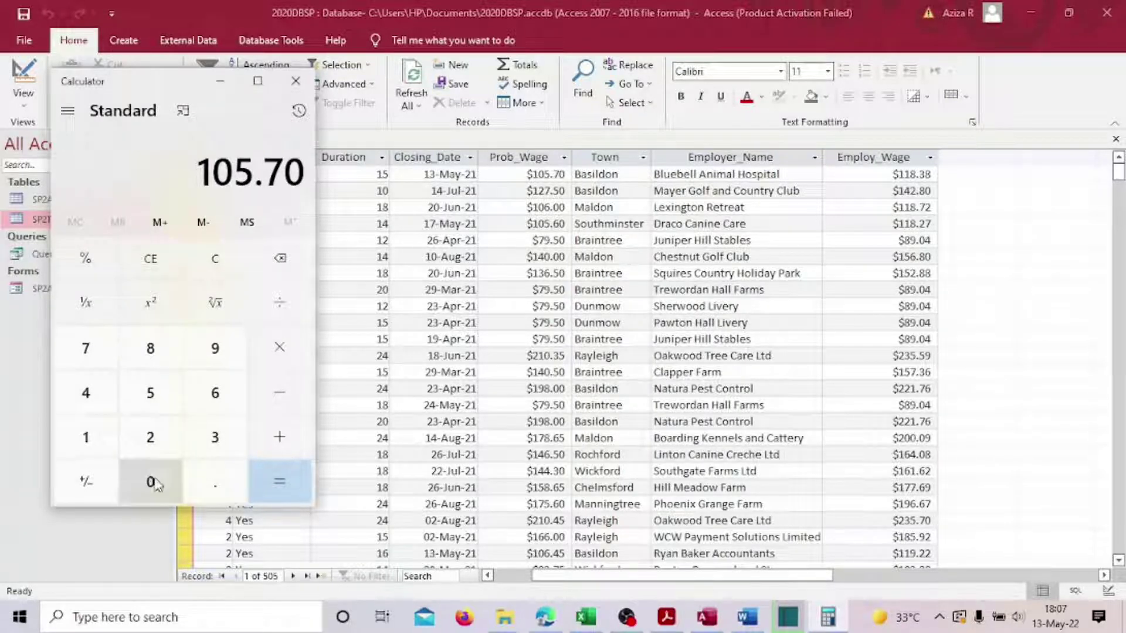
{"action": "left_click", "coordinate": [288, 360]}
{"action": "left_click", "coordinate": [144, 496]}
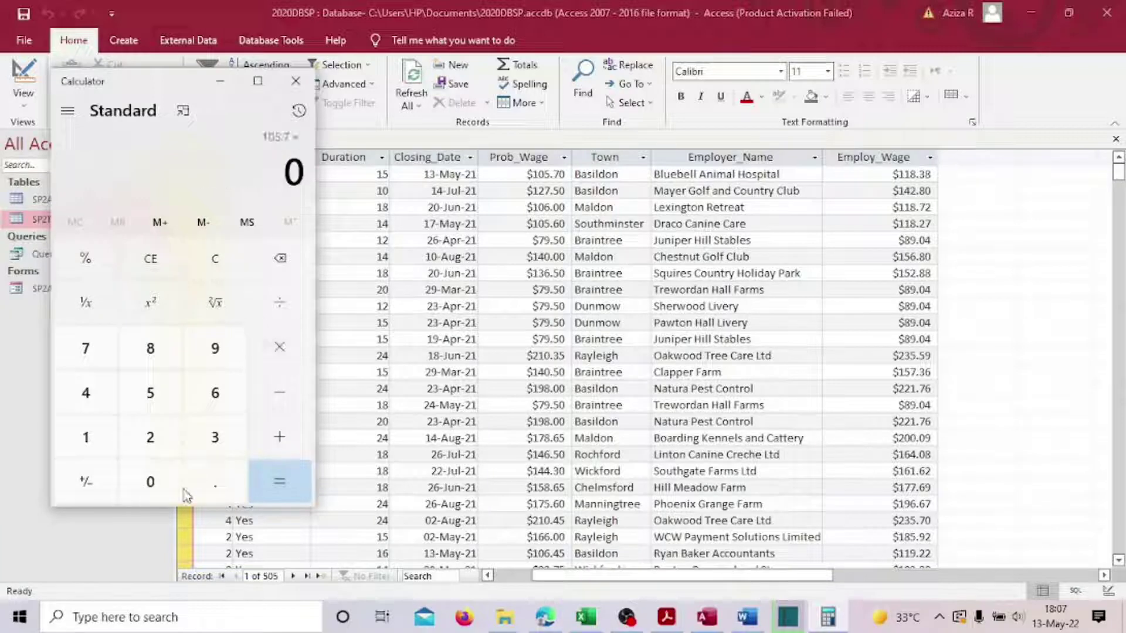
{"action": "left_click", "coordinate": [212, 489]}
{"action": "left_click", "coordinate": [85, 437]}
{"action": "left_click", "coordinate": [150, 441]}
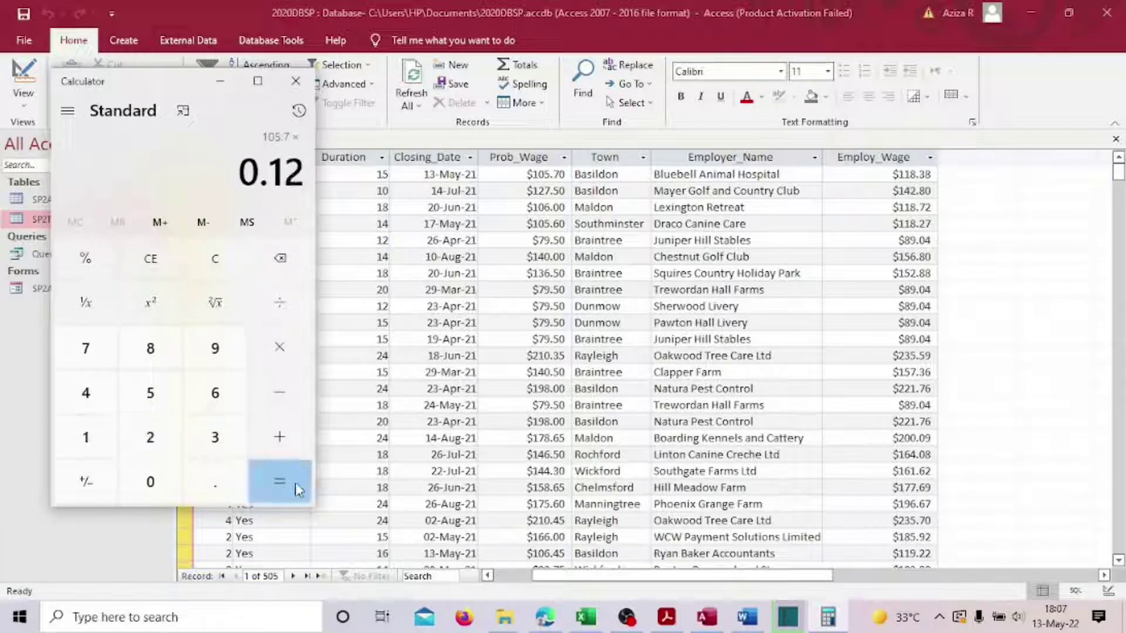
{"action": "left_click", "coordinate": [298, 484]}
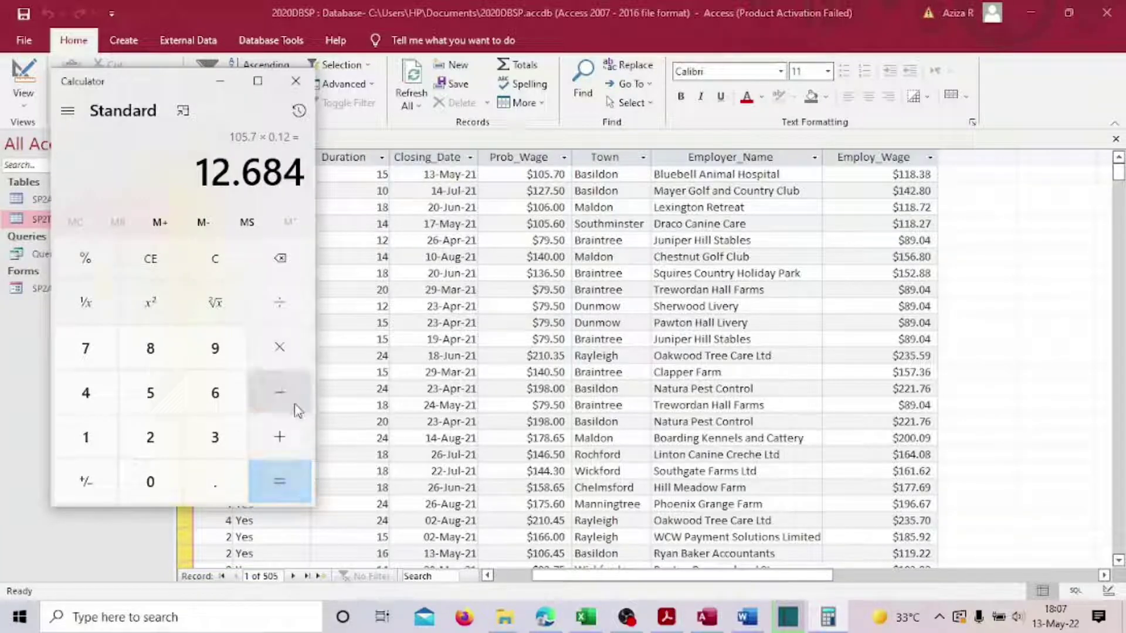
- Add 105.7 to 12.684, giving 118.384
{"action": "left_click", "coordinate": [278, 440]}
{"action": "left_click", "coordinate": [94, 445]}
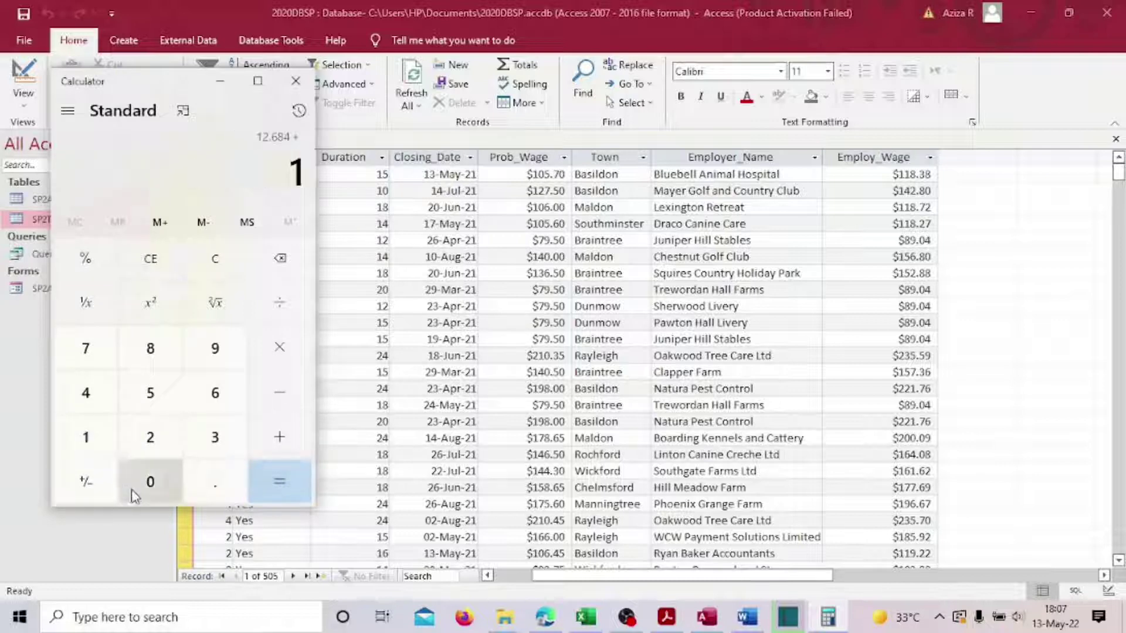
{"action": "left_click", "coordinate": [143, 487]}
{"action": "left_click", "coordinate": [150, 395]}
{"action": "left_click", "coordinate": [217, 484]}
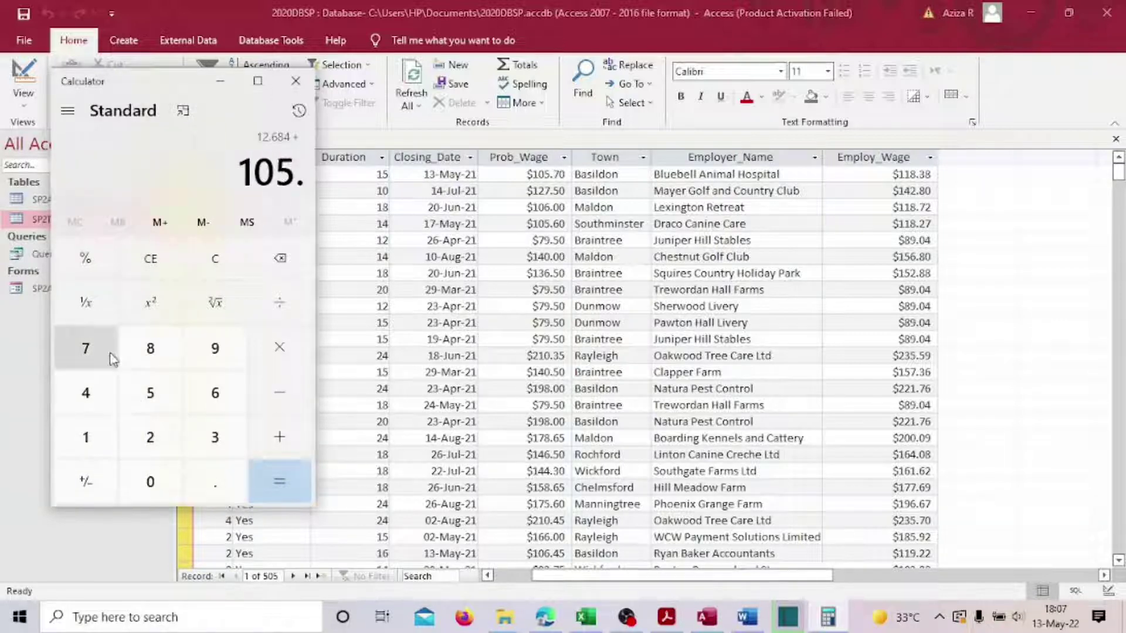
{"action": "left_click", "coordinate": [108, 354]}
{"action": "left_click", "coordinate": [171, 486]}
{"action": "left_click", "coordinate": [281, 484]}
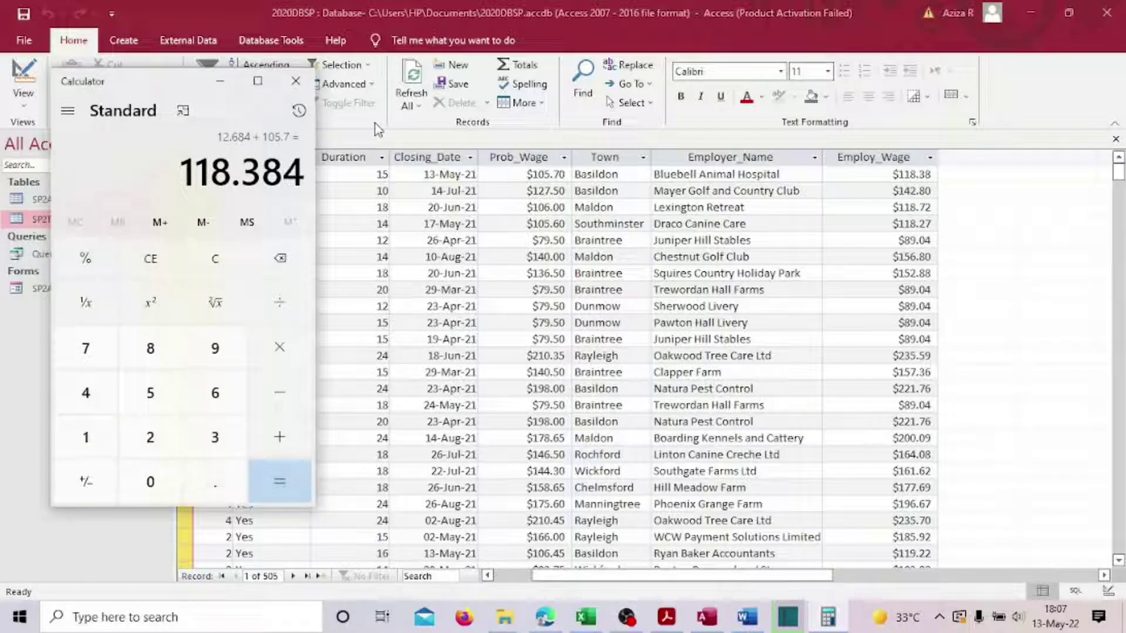
- Confirm the first record's Employ_Wage shows $118.384, then close Calculator
{"action": "left_click", "coordinate": [901, 179]}
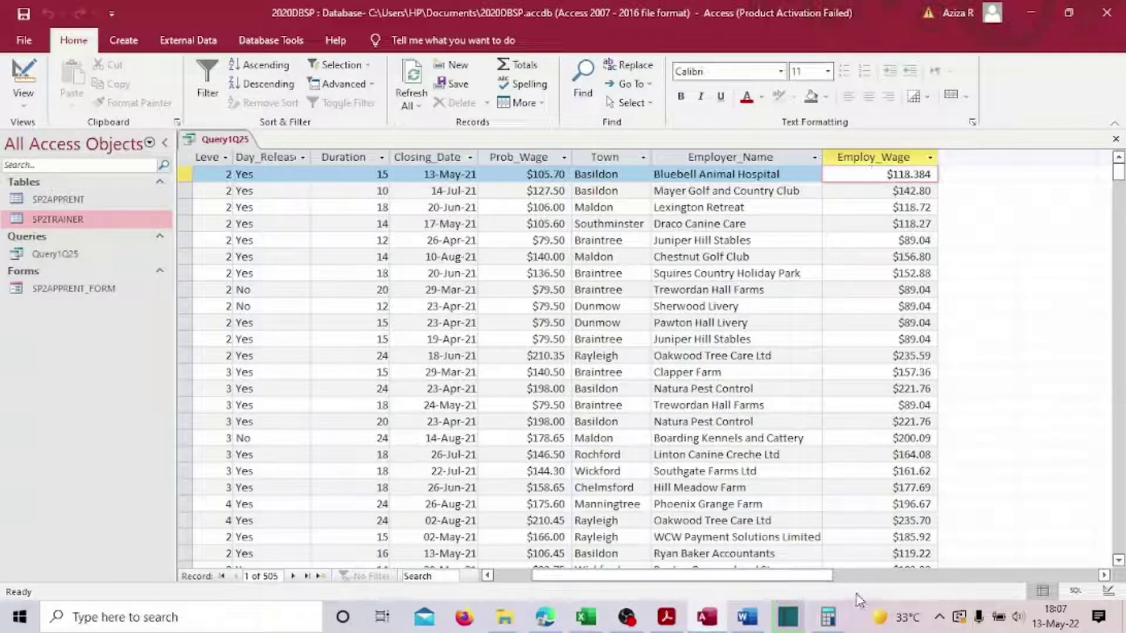
{"action": "left_click", "coordinate": [828, 617]}
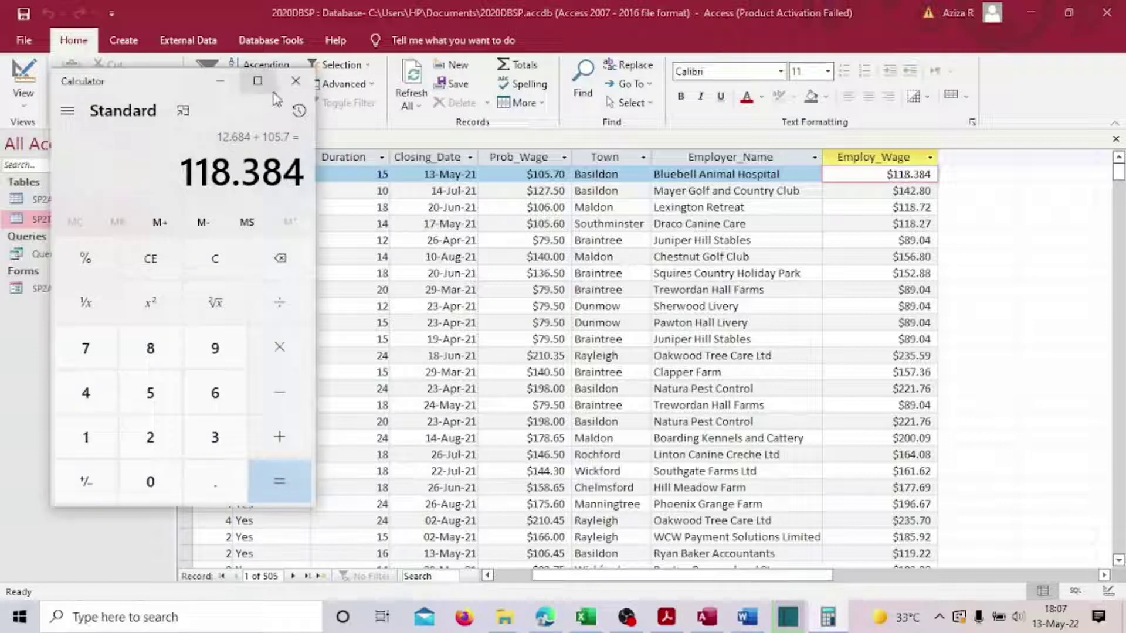
{"action": "left_click", "coordinate": [1001, 260]}
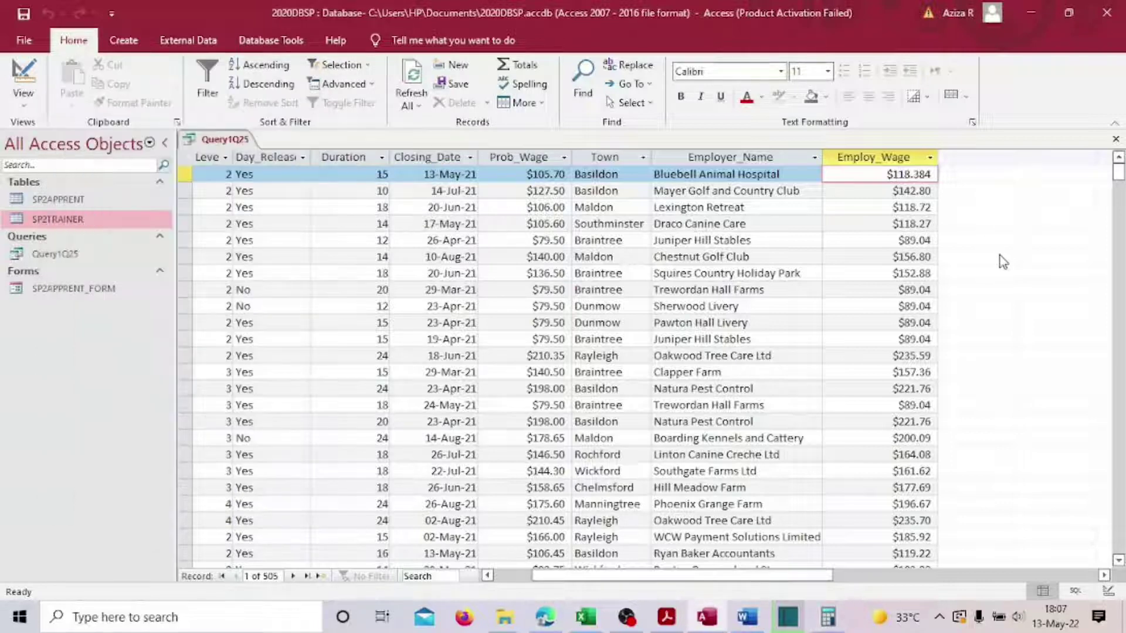
{"action": "left_click", "coordinate": [827, 617]}
{"action": "left_click", "coordinate": [298, 75]}
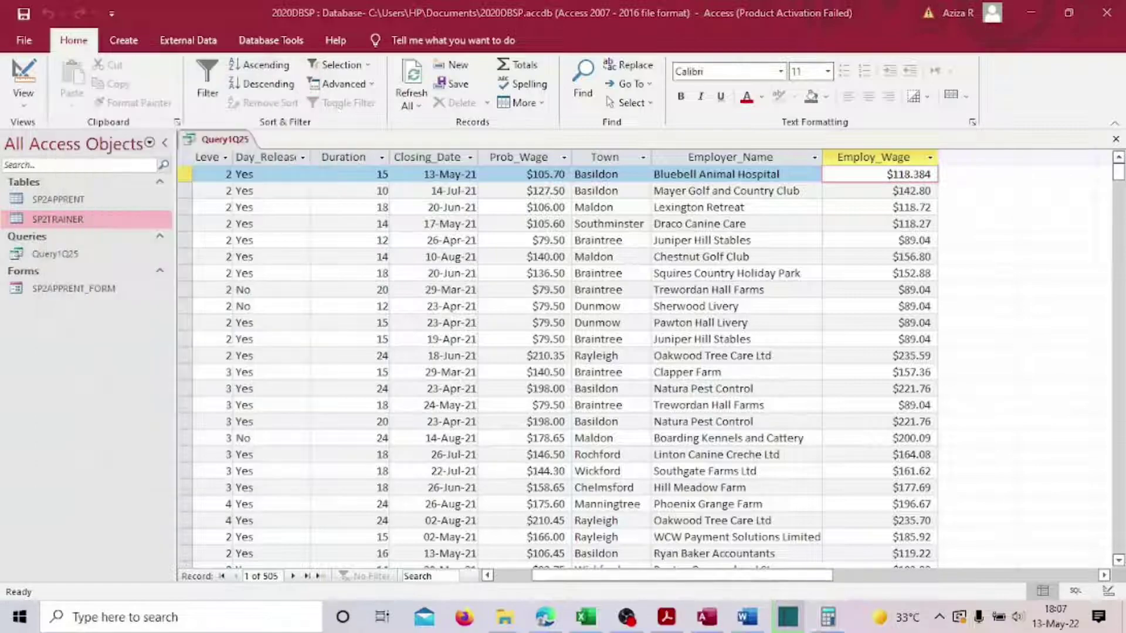
{"action": "left_click", "coordinate": [666, 617]}
{"action": "scroll", "coordinate": [388, 265], "scroll_direction": "down", "scroll_amount": 1}
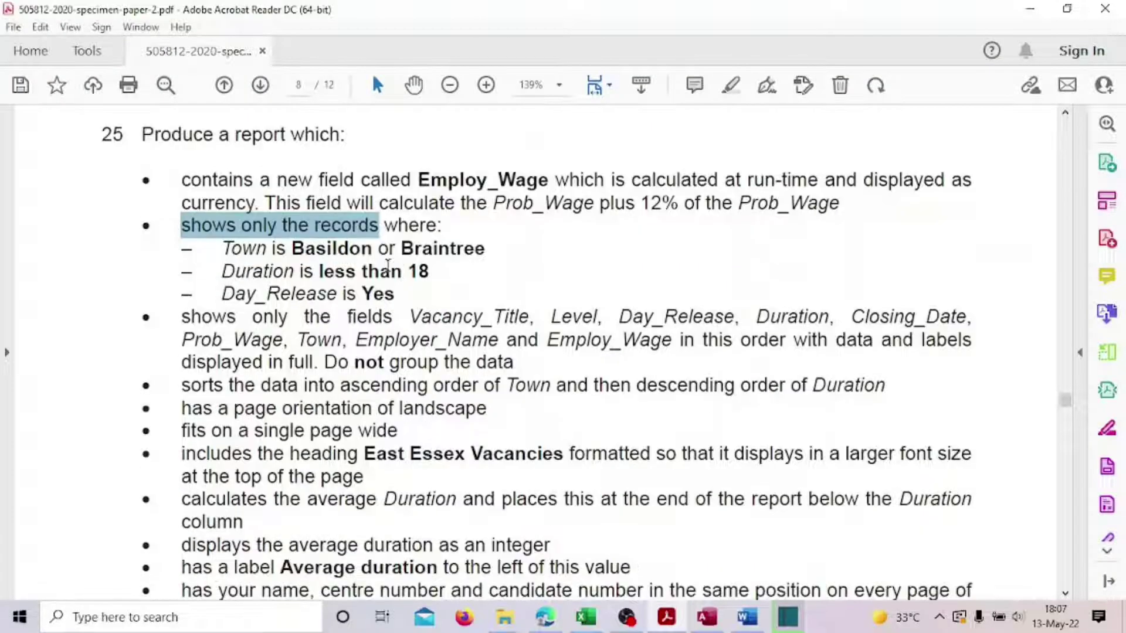
{"action": "left_click", "coordinate": [607, 240]}
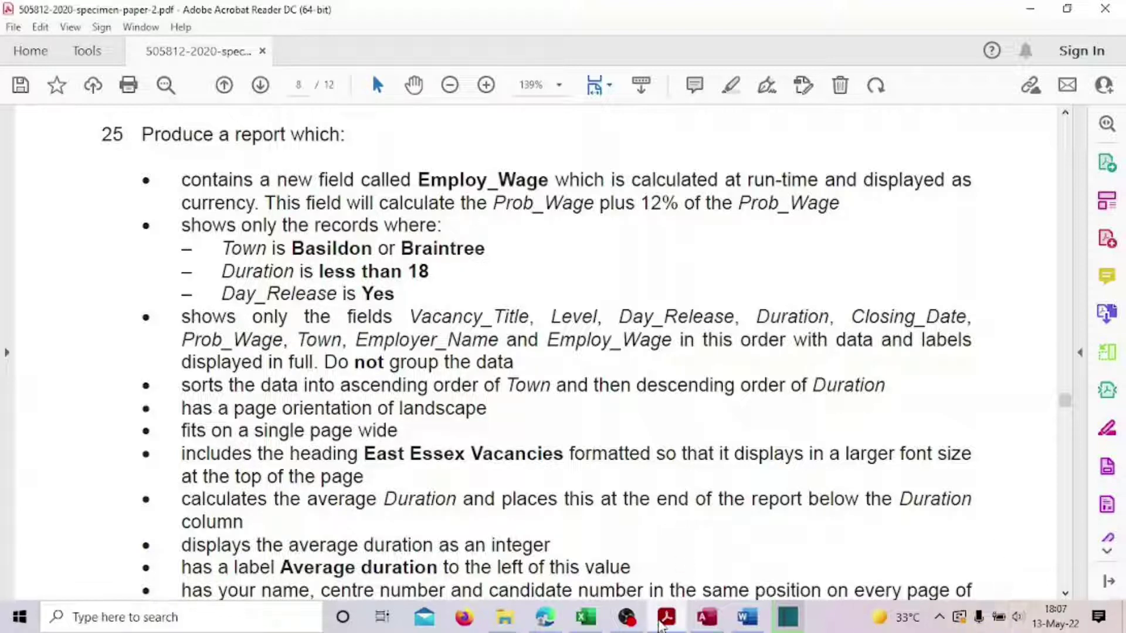
{"action": "mouse_move", "coordinate": [706, 623]}
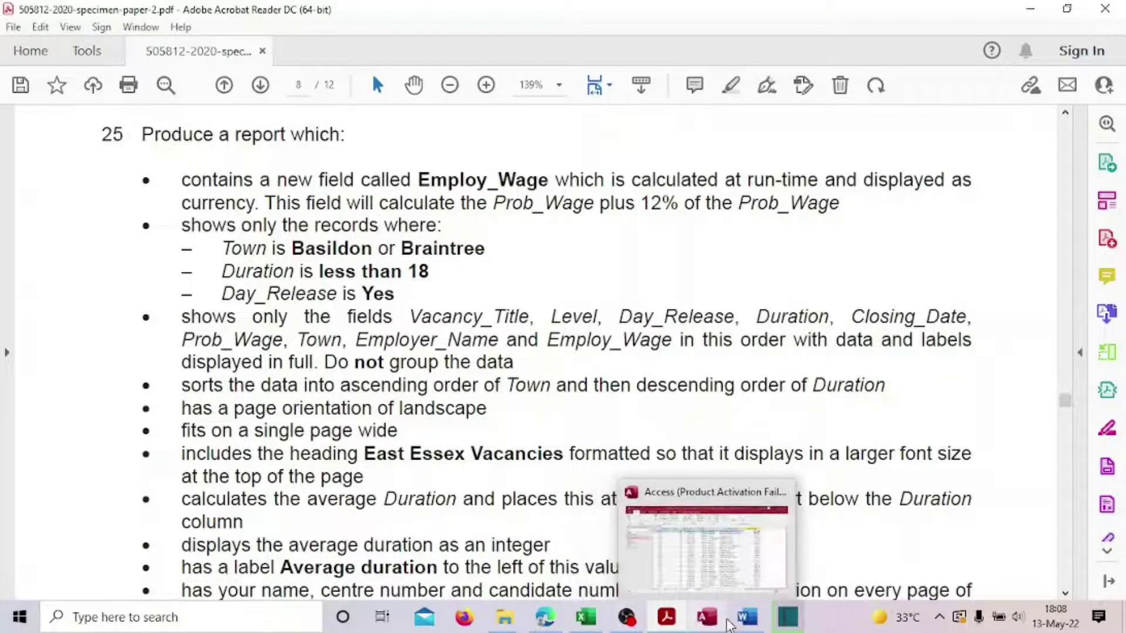
{"action": "left_click", "coordinate": [706, 617]}
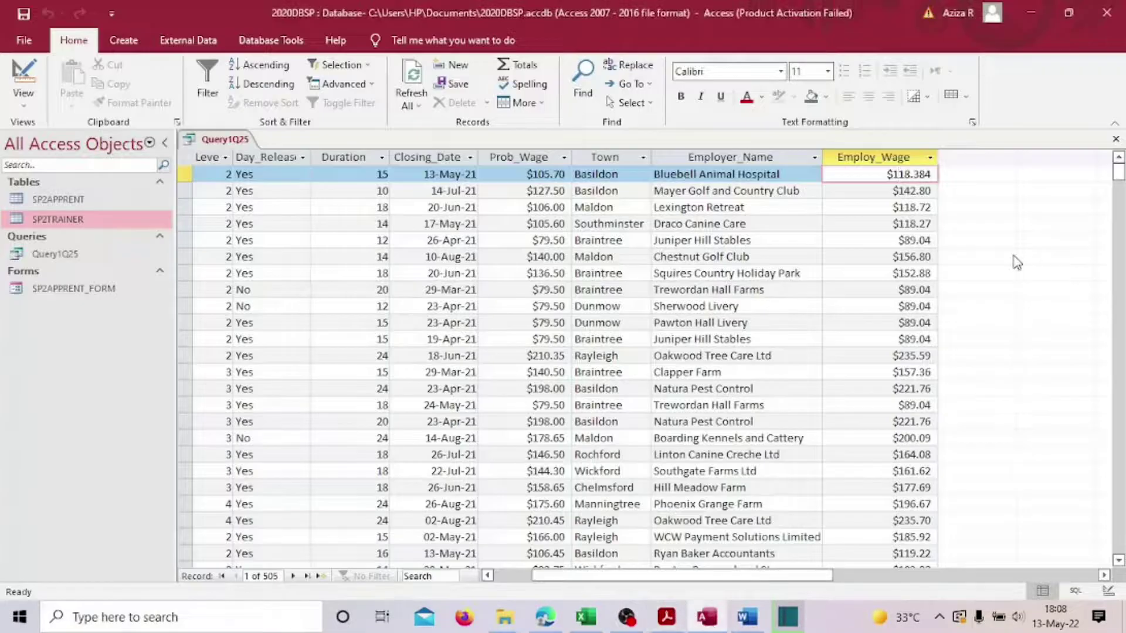
{"action": "left_click", "coordinate": [28, 105]}
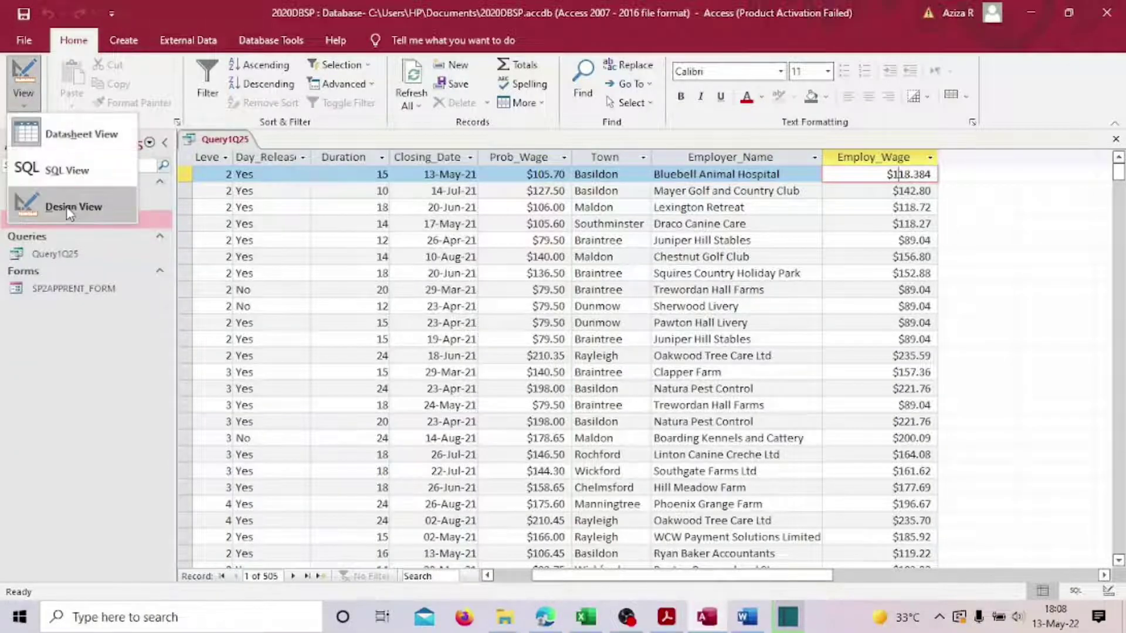
- Switch Query1Q25 to Design View and begin the Town criterion with 'Basilton or'
{"action": "left_click", "coordinate": [69, 210]}
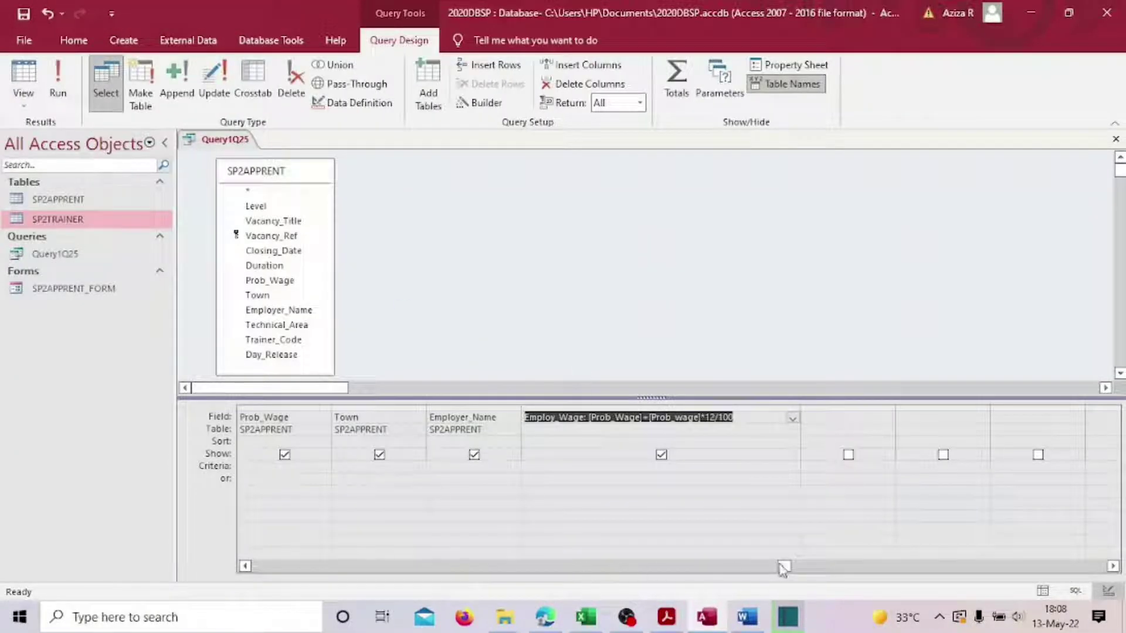
{"action": "left_click_drag", "start_coordinate": [784, 566], "coordinate": [722, 571]}
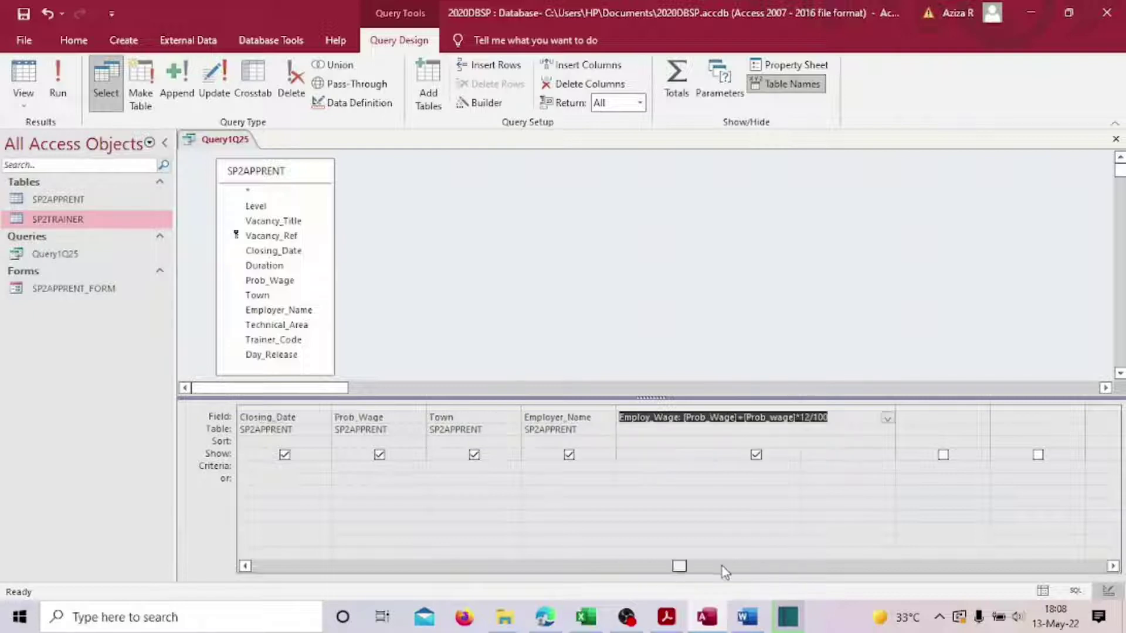
{"action": "left_click", "coordinate": [490, 473]}
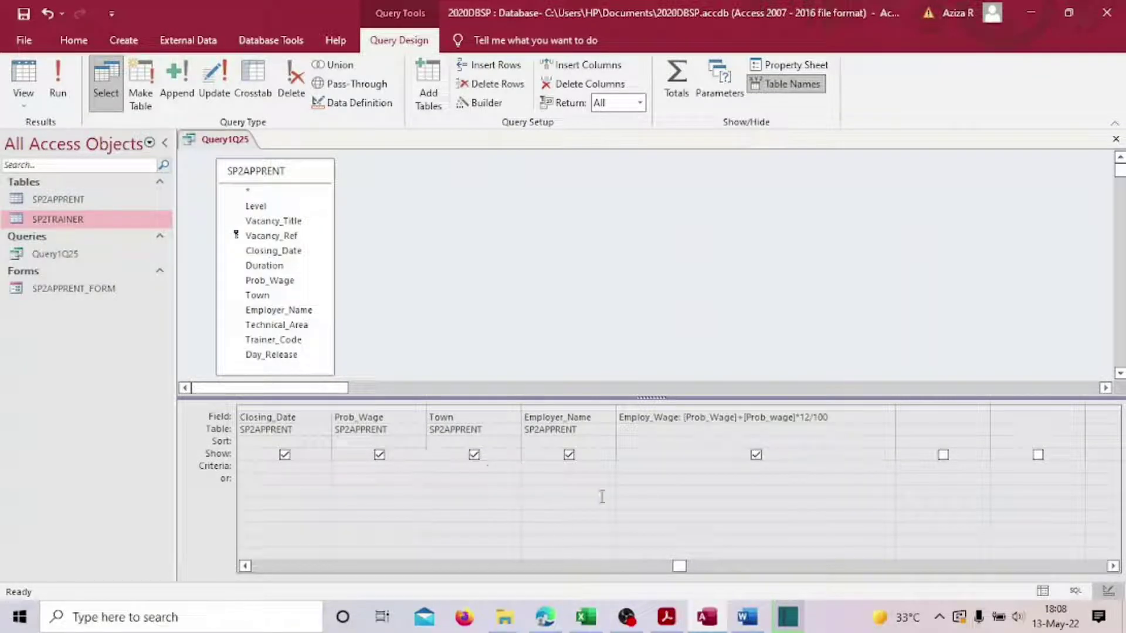
{"action": "left_click", "coordinate": [669, 619]}
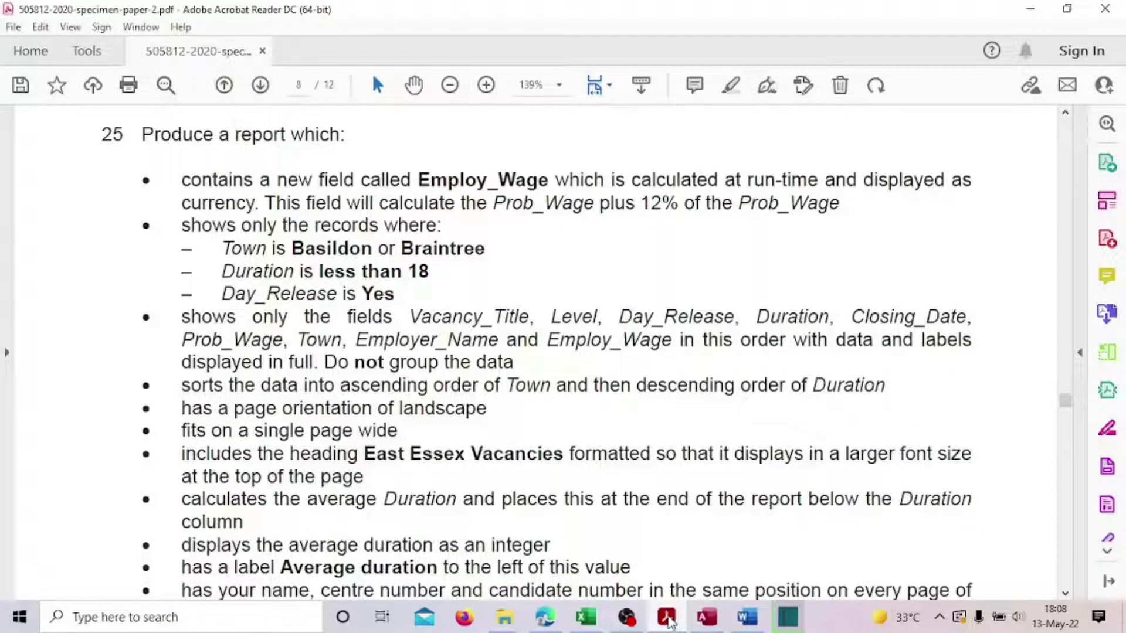
{"action": "left_click", "coordinate": [669, 620]}
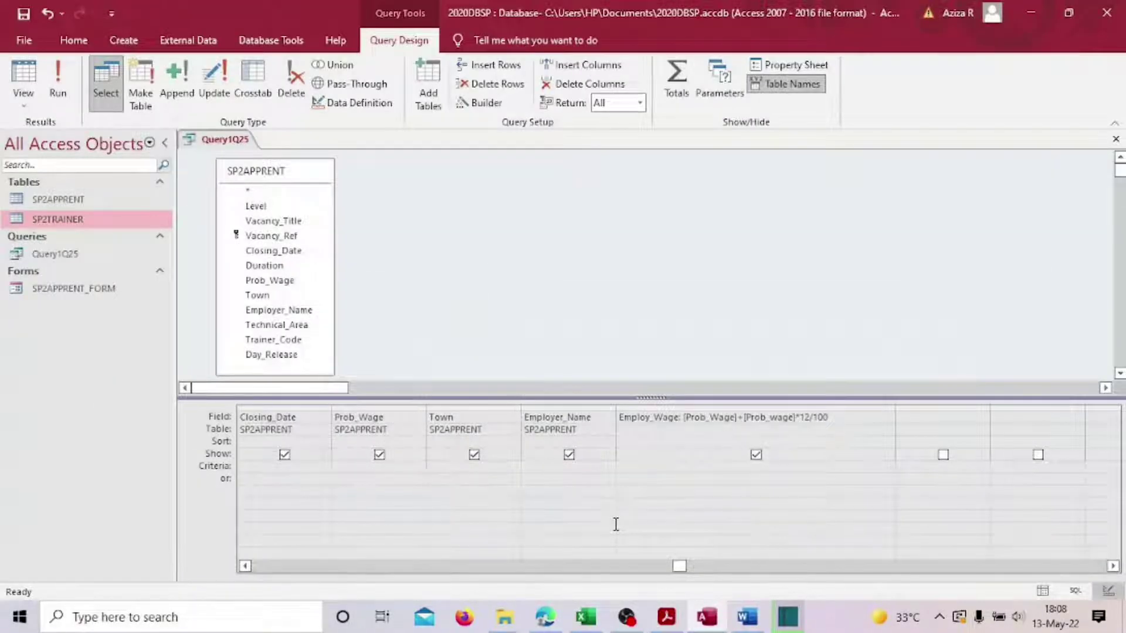
{"action": "key", "text": "super+shift+s"}
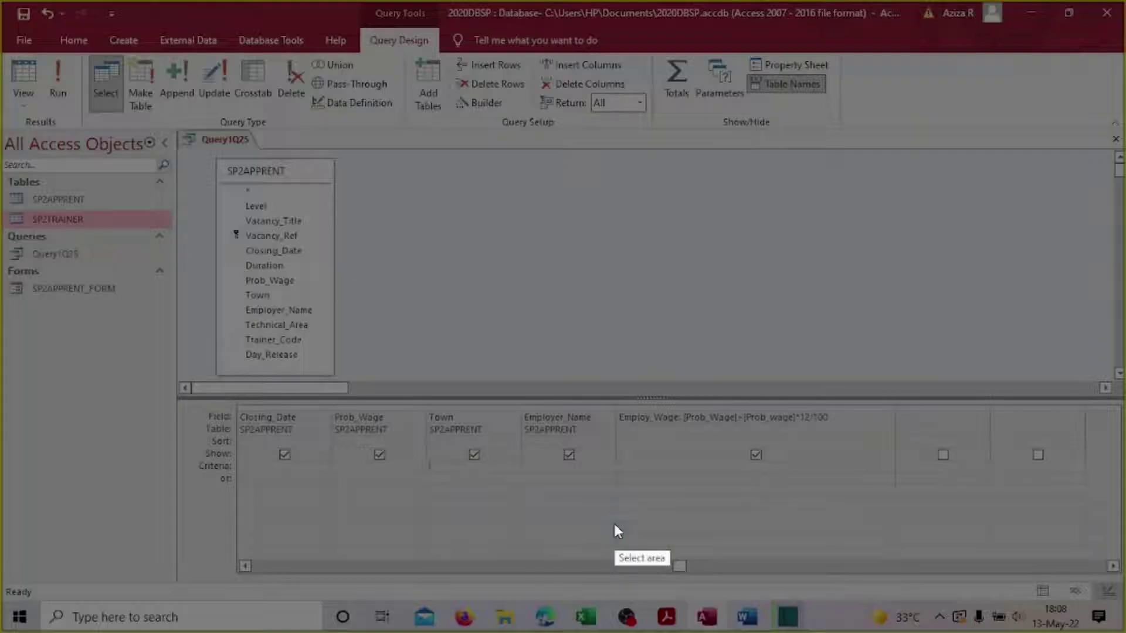
{"action": "key", "text": "Escape"}
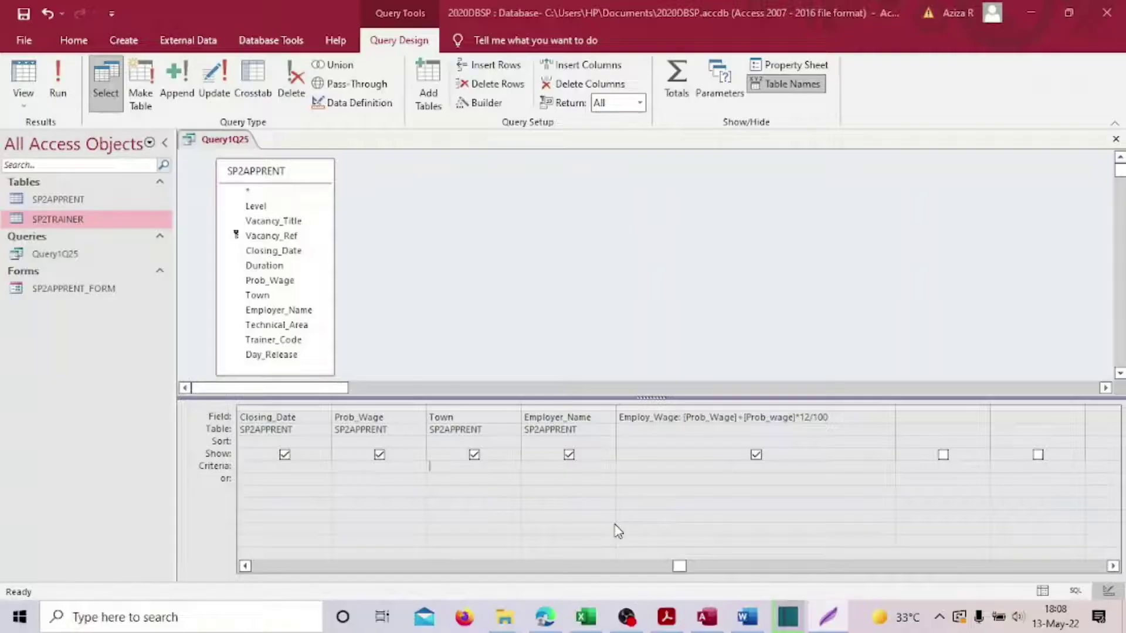
{"action": "type", "text": "Bas"}
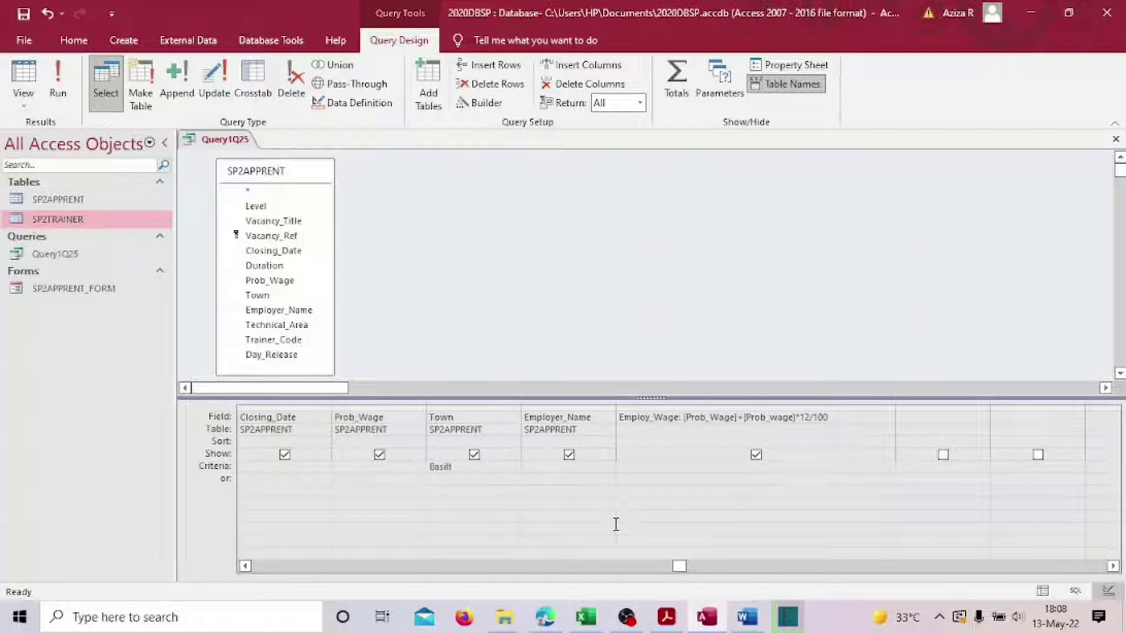
{"action": "type", "text": "ilton or"}
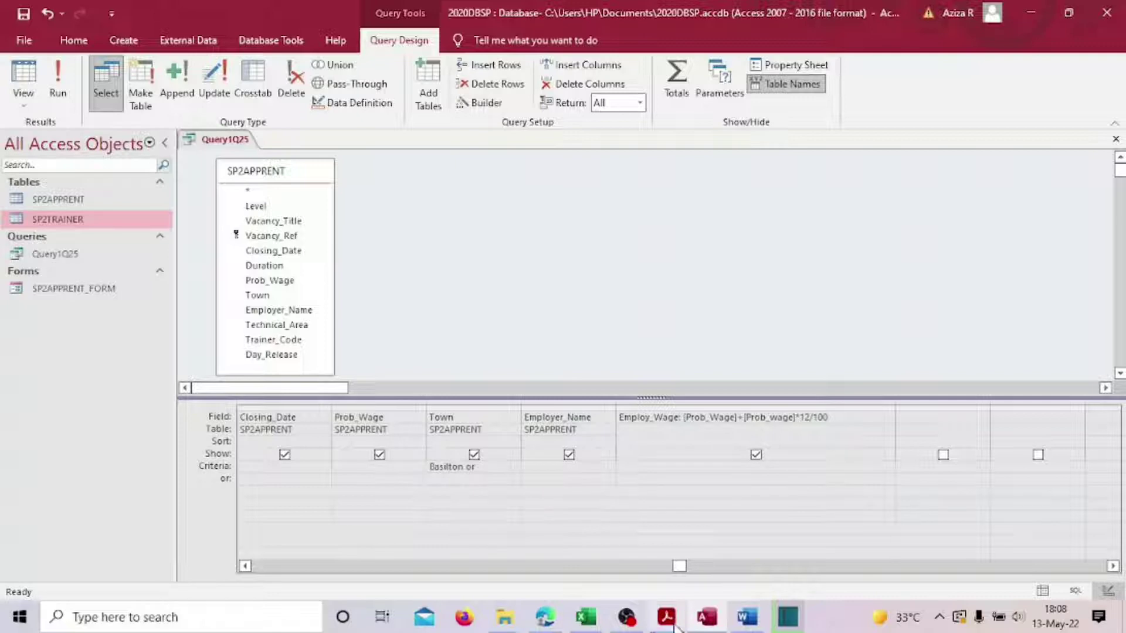
- Complete the Town criterion as Basilton or Braintree, widen the Town column, and run the query
{"action": "left_click", "coordinate": [667, 618]}
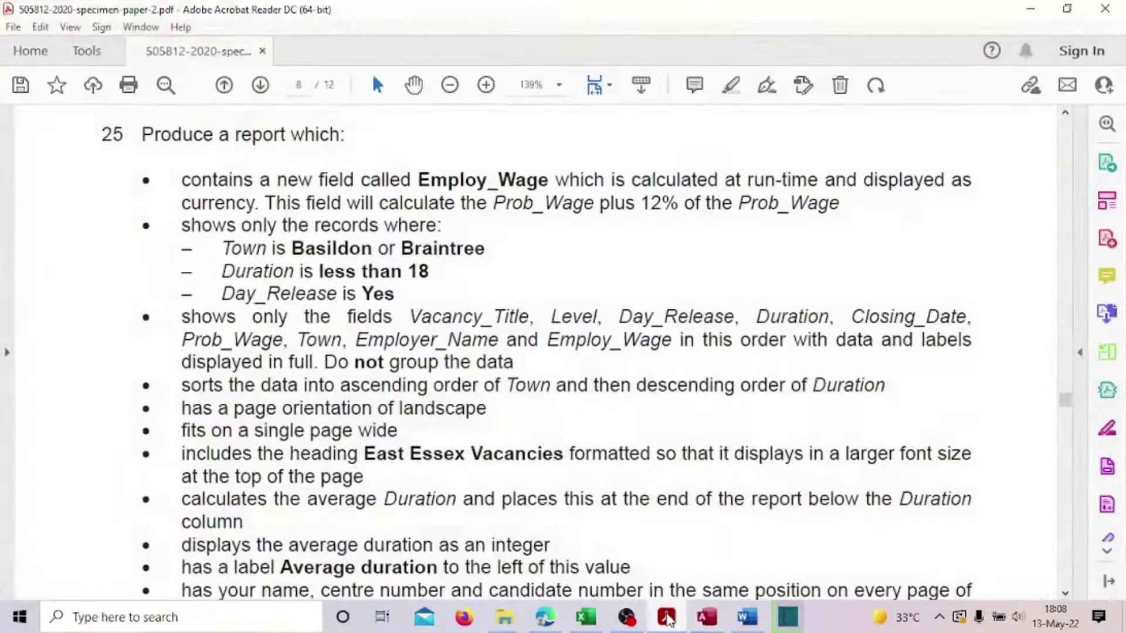
{"action": "left_click", "coordinate": [669, 619]}
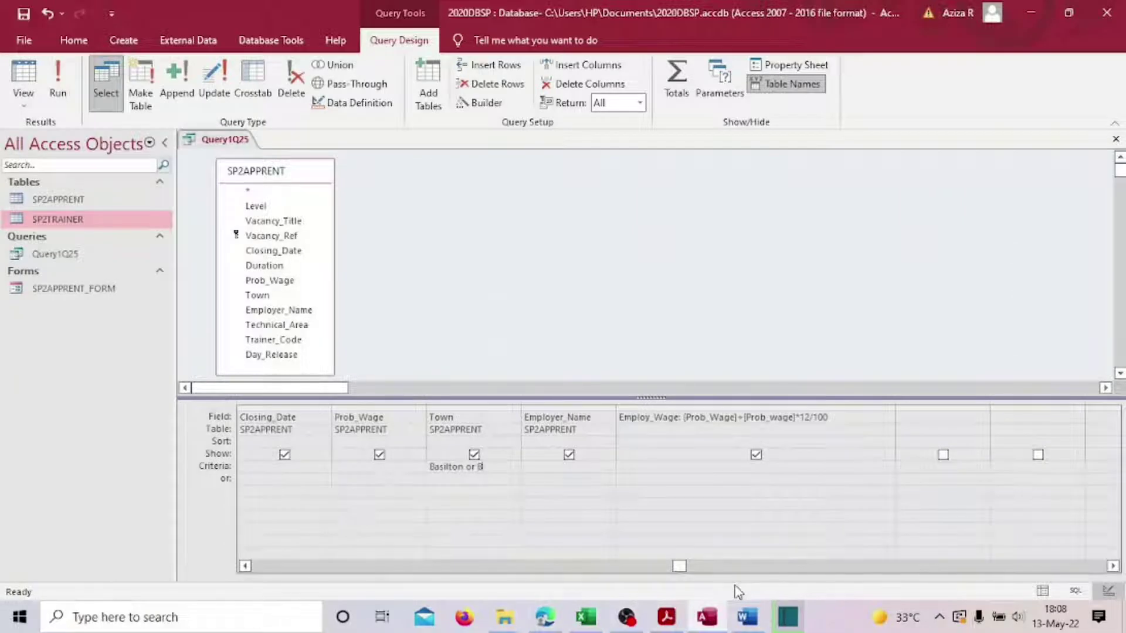
{"action": "type", "text": "raintree"}
{"action": "left_click_drag", "start_coordinate": [520, 408], "coordinate": [531, 408]}
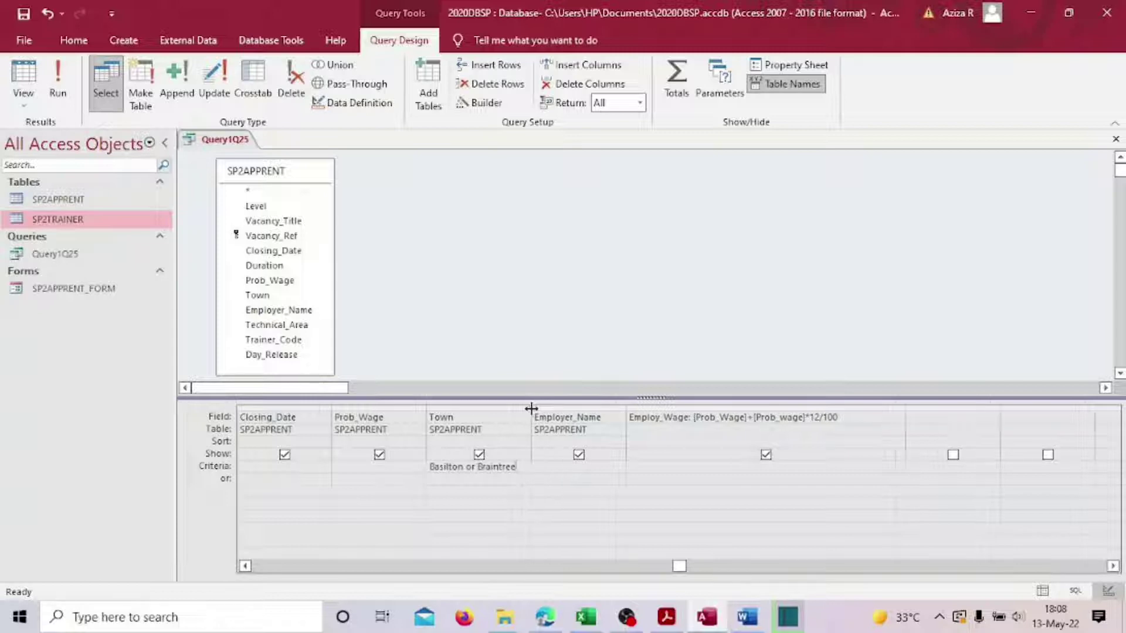
{"action": "left_click", "coordinate": [592, 478]}
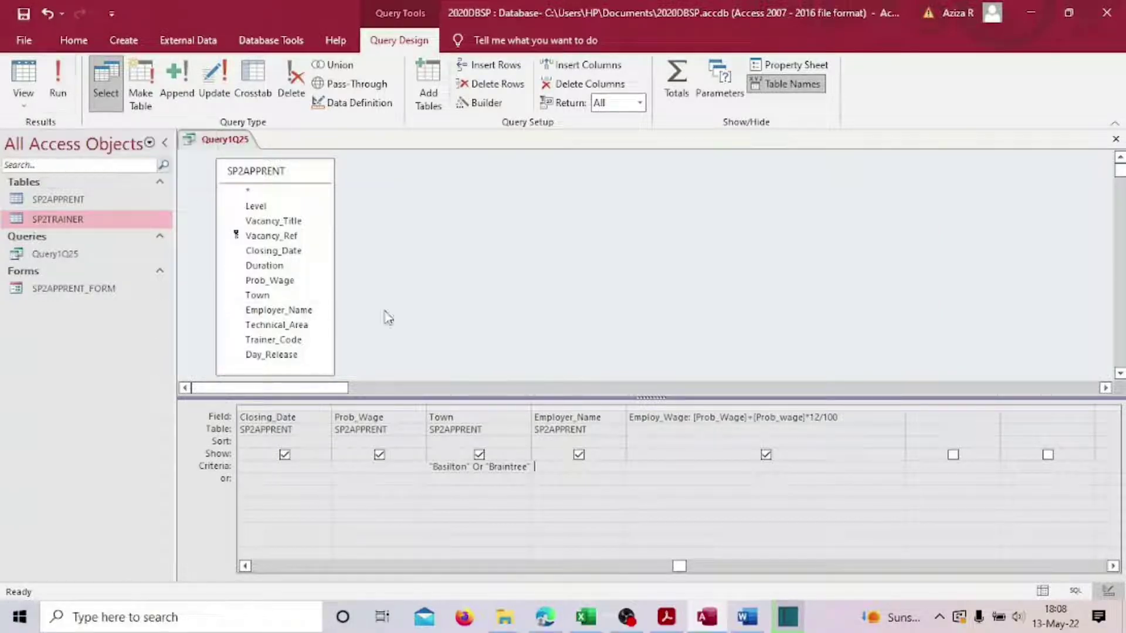
{"action": "left_click_drag", "start_coordinate": [528, 409], "coordinate": [537, 410]}
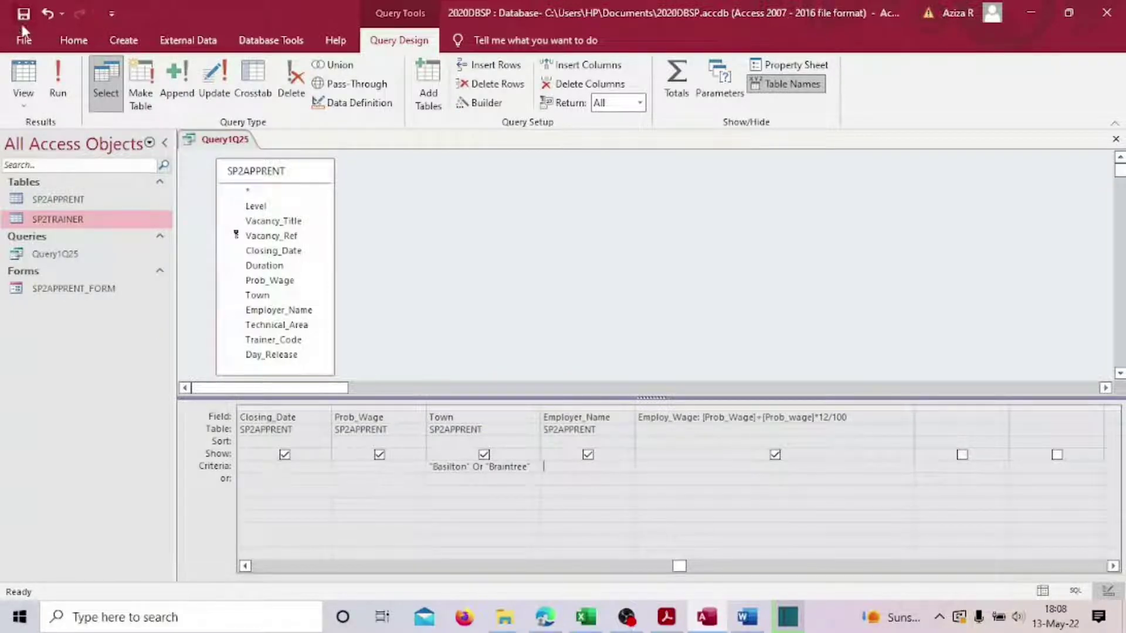
{"action": "left_click", "coordinate": [58, 83]}
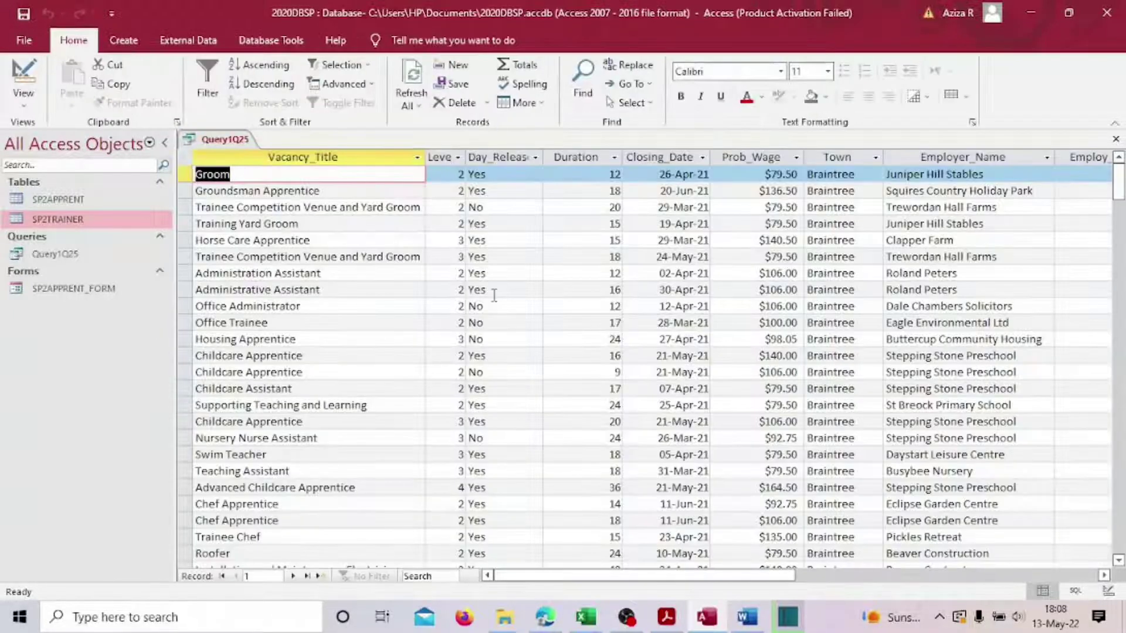
{"action": "scroll", "coordinate": [849, 190], "scroll_direction": "down", "scroll_amount": 5}
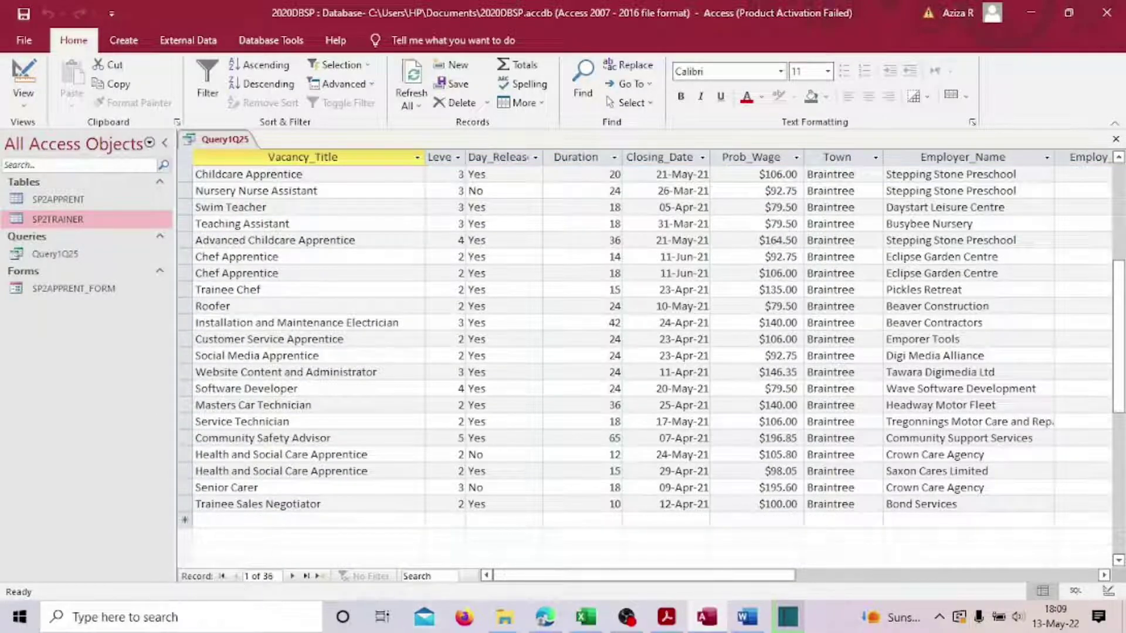
{"action": "left_click", "coordinate": [277, 577]}
{"action": "left_click", "coordinate": [773, 255]}
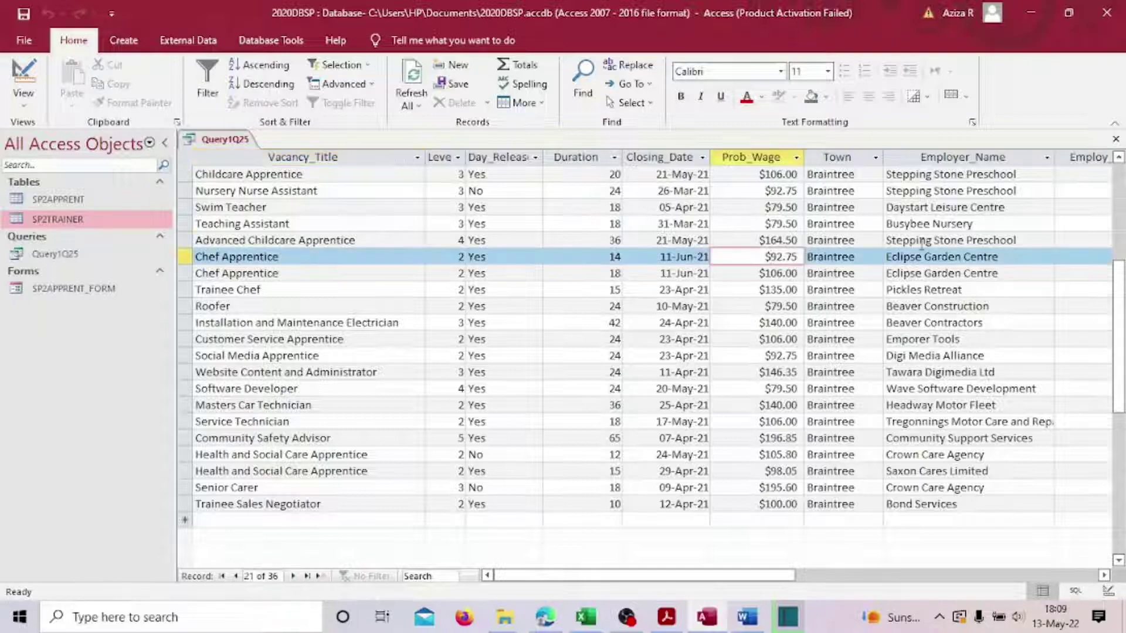
{"action": "scroll", "coordinate": [922, 244], "scroll_direction": "down", "scroll_amount": 3}
{"action": "scroll", "coordinate": [938, 299], "scroll_direction": "up", "scroll_amount": 9}
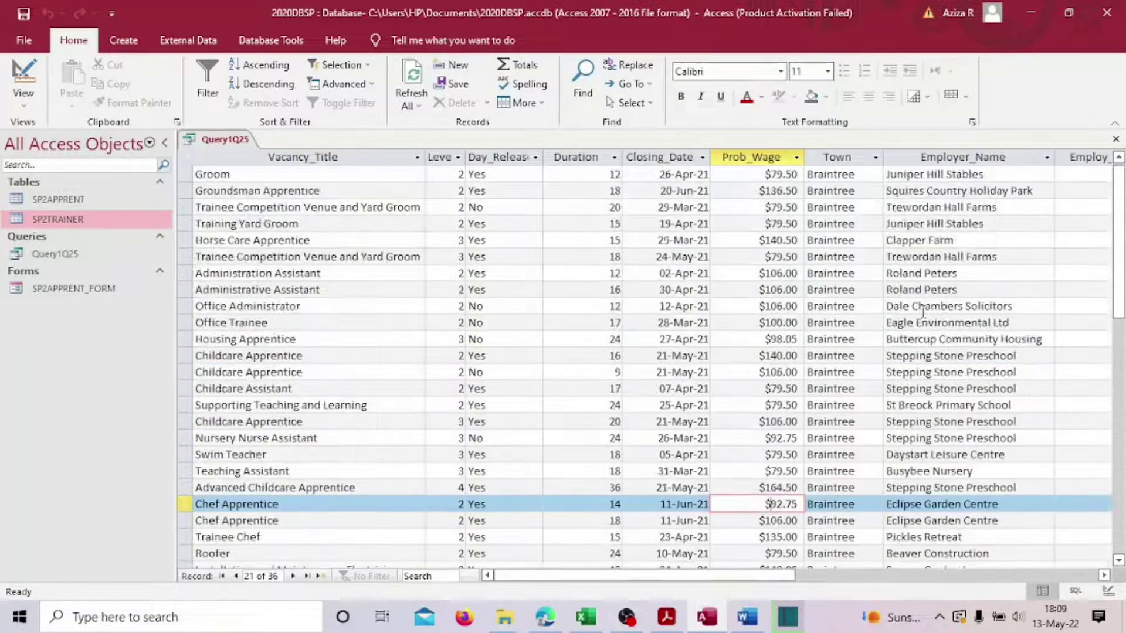
{"action": "left_click_drag", "start_coordinate": [1120, 226], "coordinate": [1121, 188]}
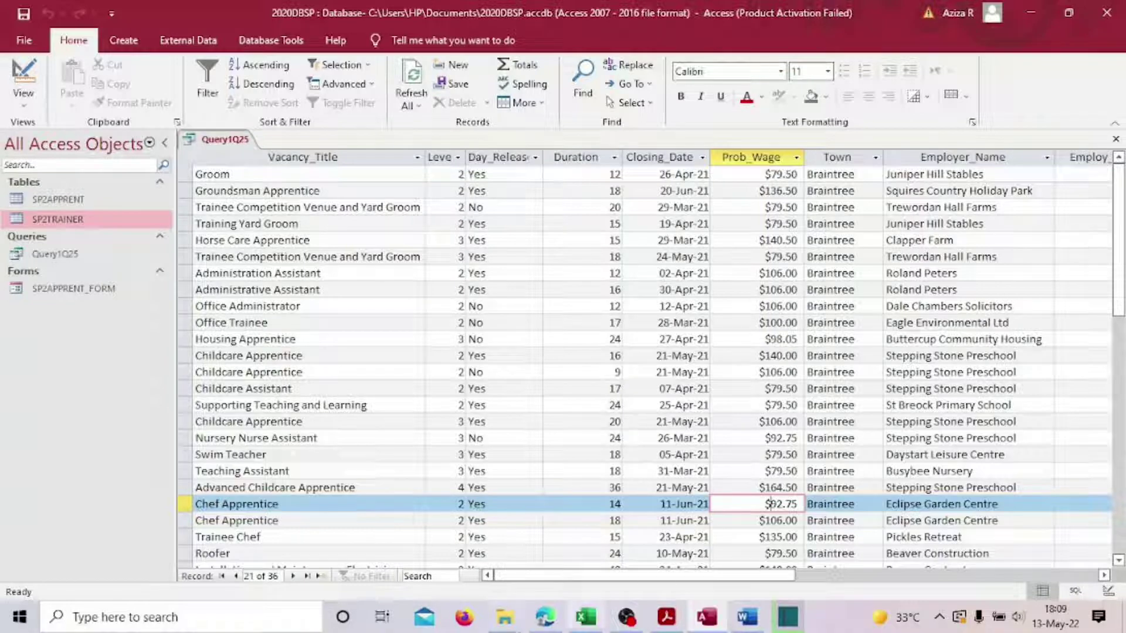
{"action": "mouse_move", "coordinate": [572, 577]}
{"action": "left_mouse_down"}
{"action": "mouse_move", "coordinate": [841, 577]}
{"action": "mouse_move", "coordinate": [574, 577]}
{"action": "left_mouse_up"}
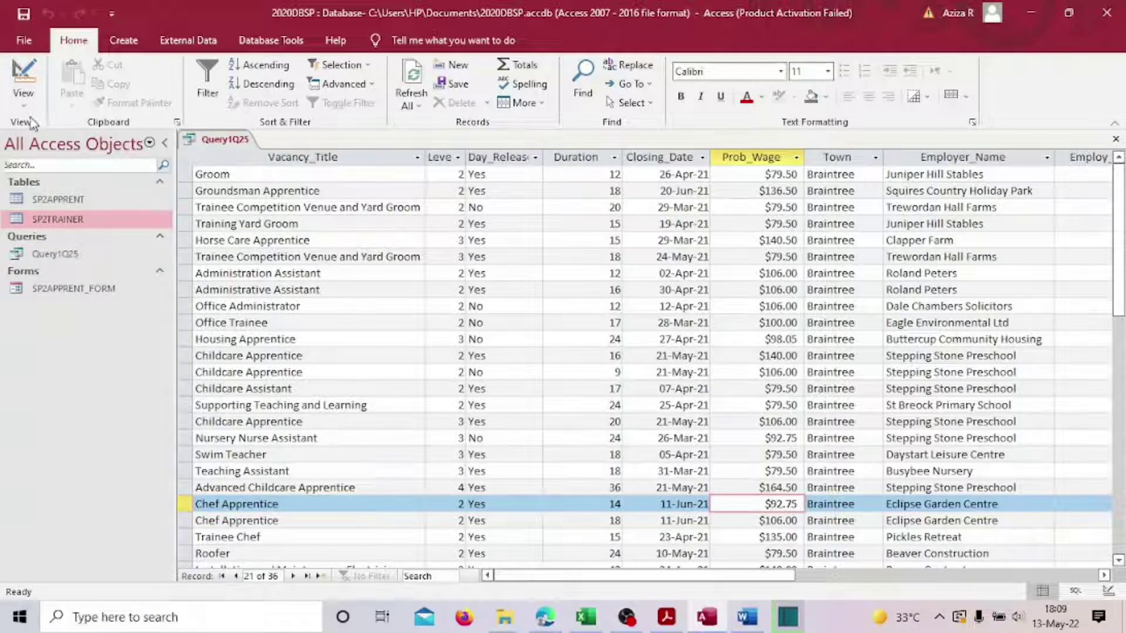
- Correct the Town criterion from Basilton to Basildon in Design View and rerun the query
{"action": "left_click", "coordinate": [25, 101]}
{"action": "left_click", "coordinate": [76, 216]}
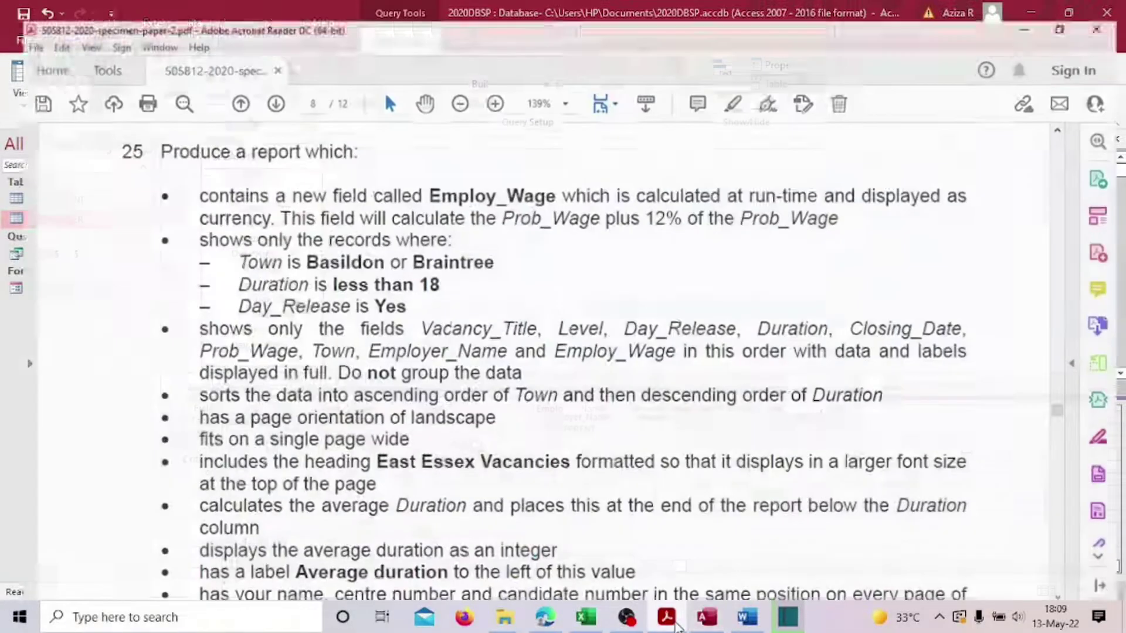
{"action": "left_click", "coordinate": [672, 622]}
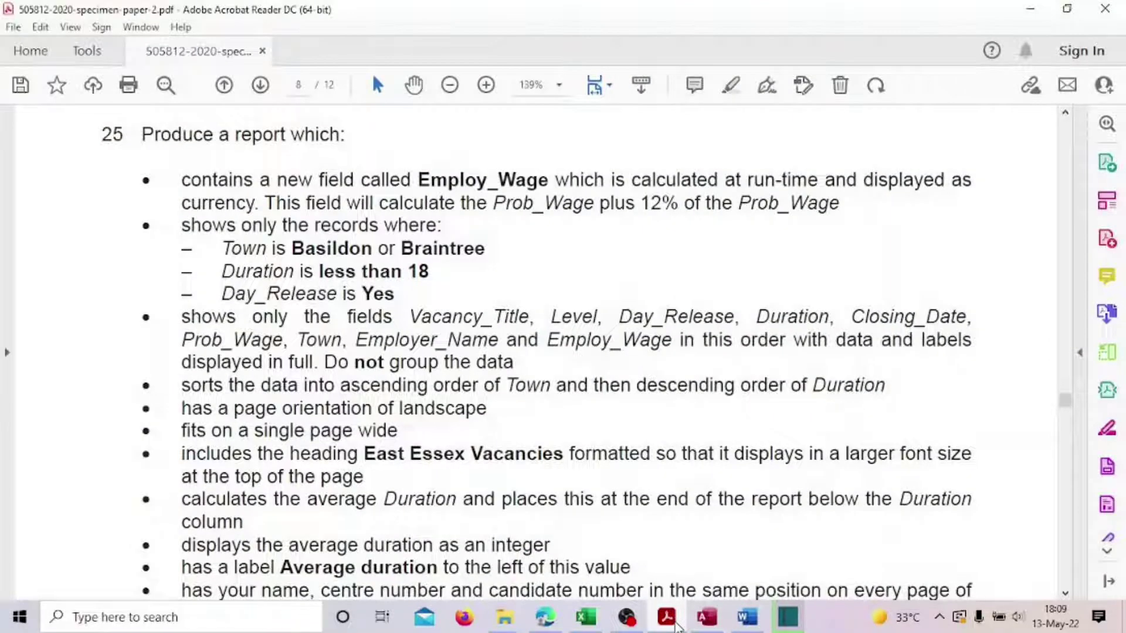
{"action": "left_click", "coordinate": [668, 619]}
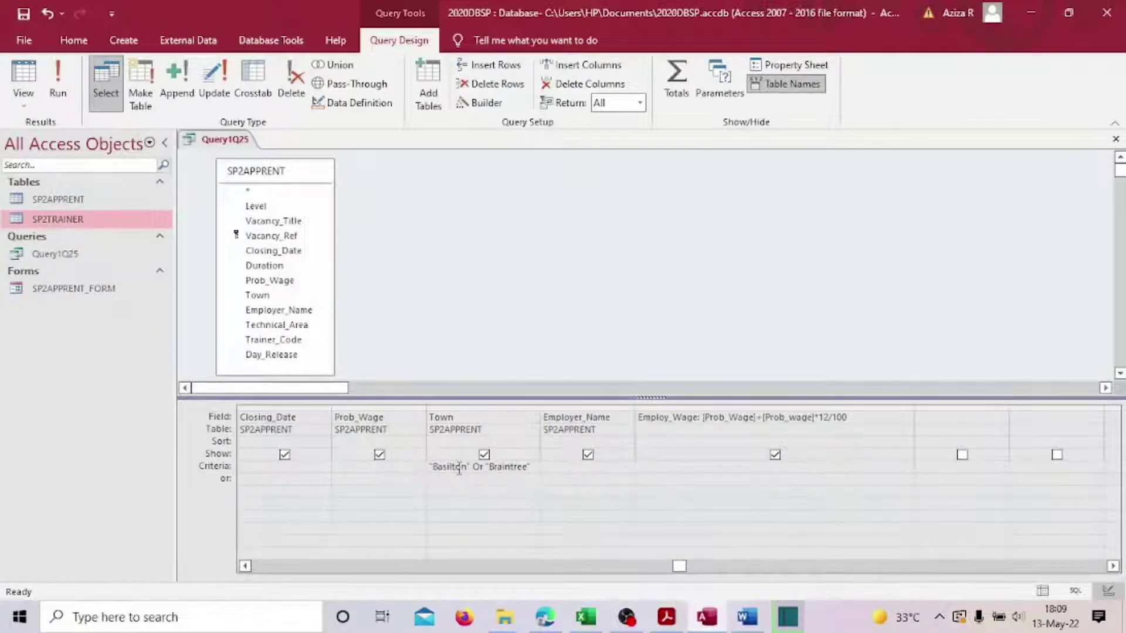
{"action": "key", "text": "BackSpace"}
{"action": "type", "text": "d"}
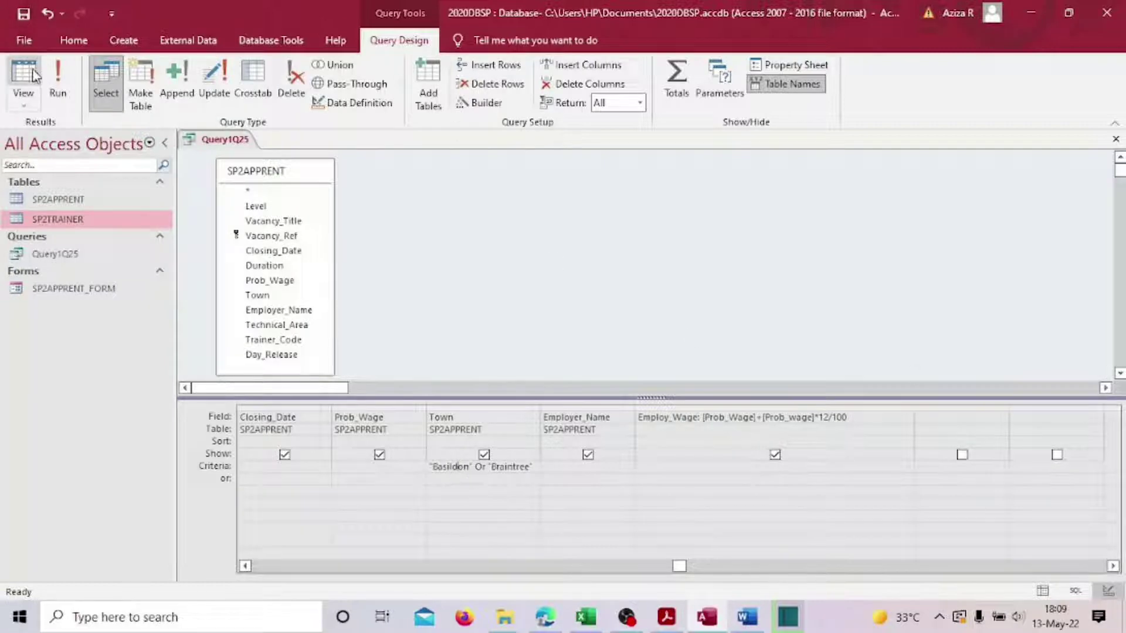
{"action": "left_click", "coordinate": [58, 76]}
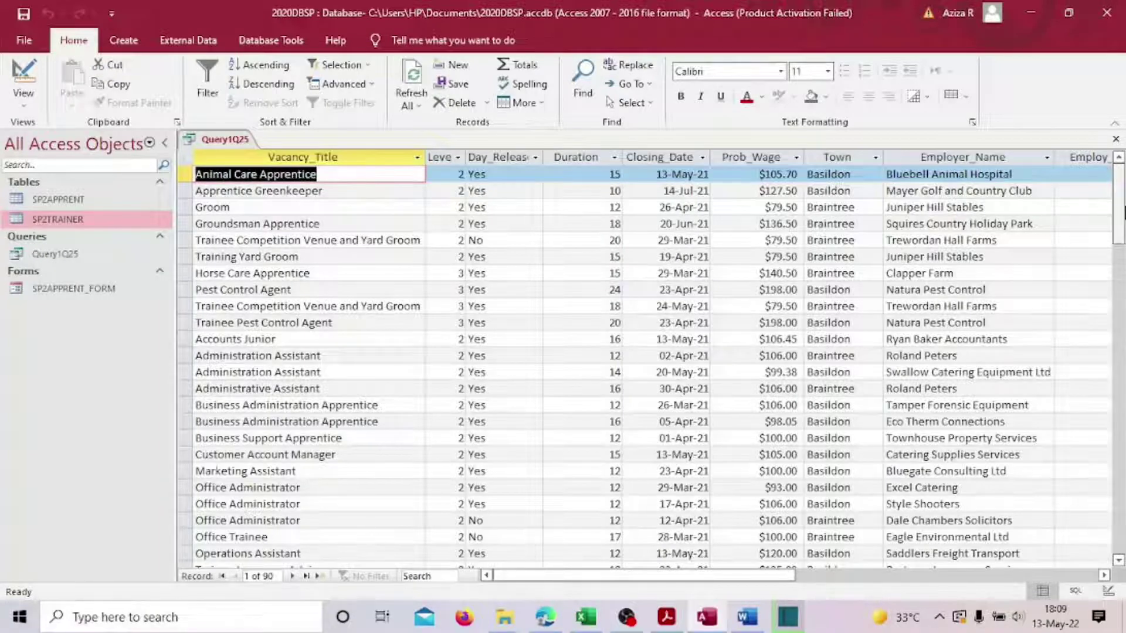
- Scroll the 90 results, recheck the exam task PDF, and return Query1Q25 to Design View
{"action": "left_click_drag", "start_coordinate": [1123, 214], "coordinate": [1123, 130]}
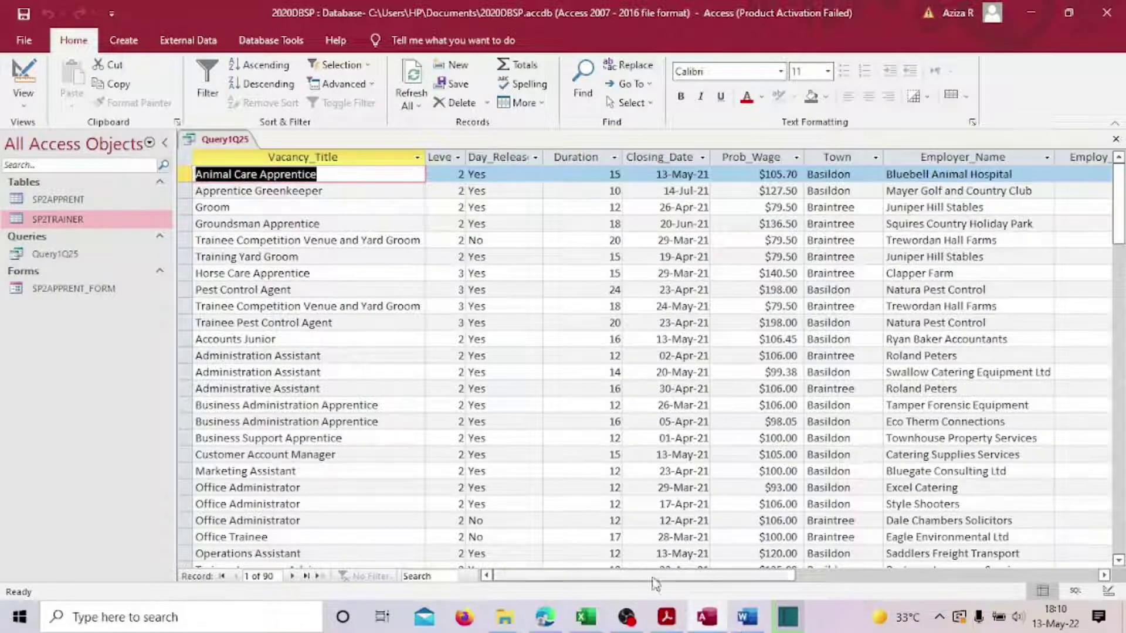
{"action": "left_click", "coordinate": [674, 621]}
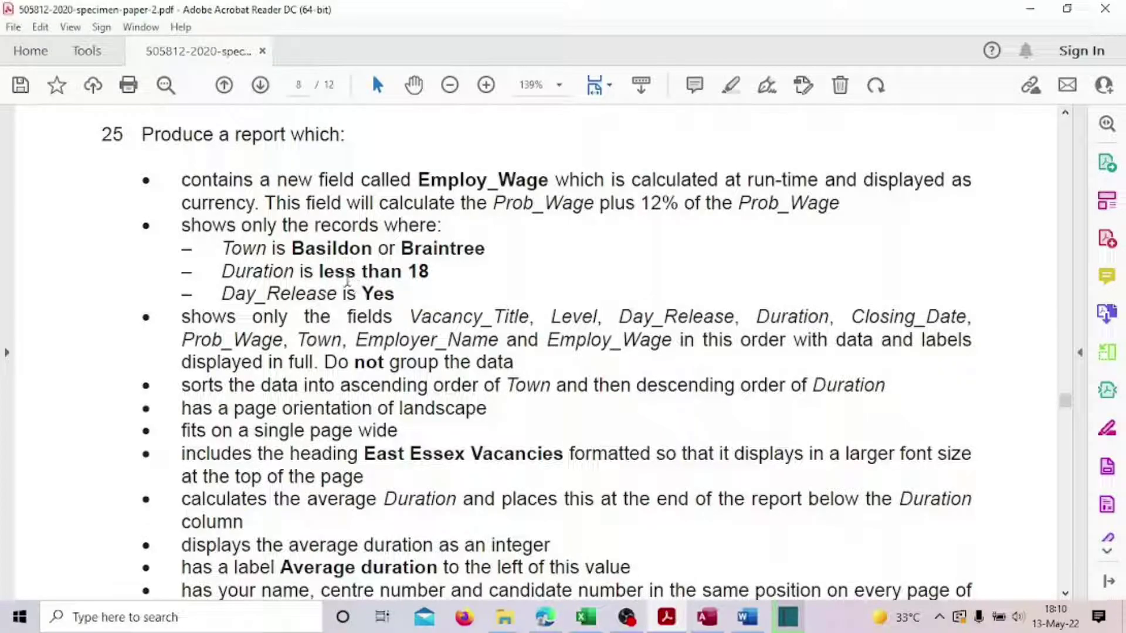
{"action": "key", "text": "alt+Tab"}
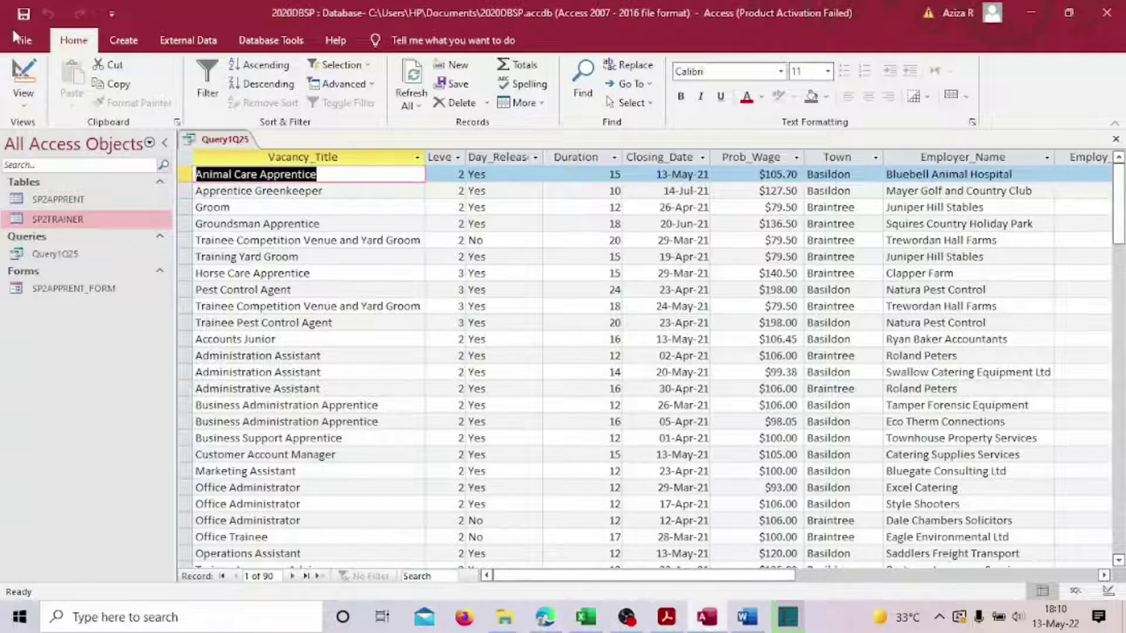
{"action": "left_click", "coordinate": [24, 104]}
{"action": "left_click", "coordinate": [67, 199]}
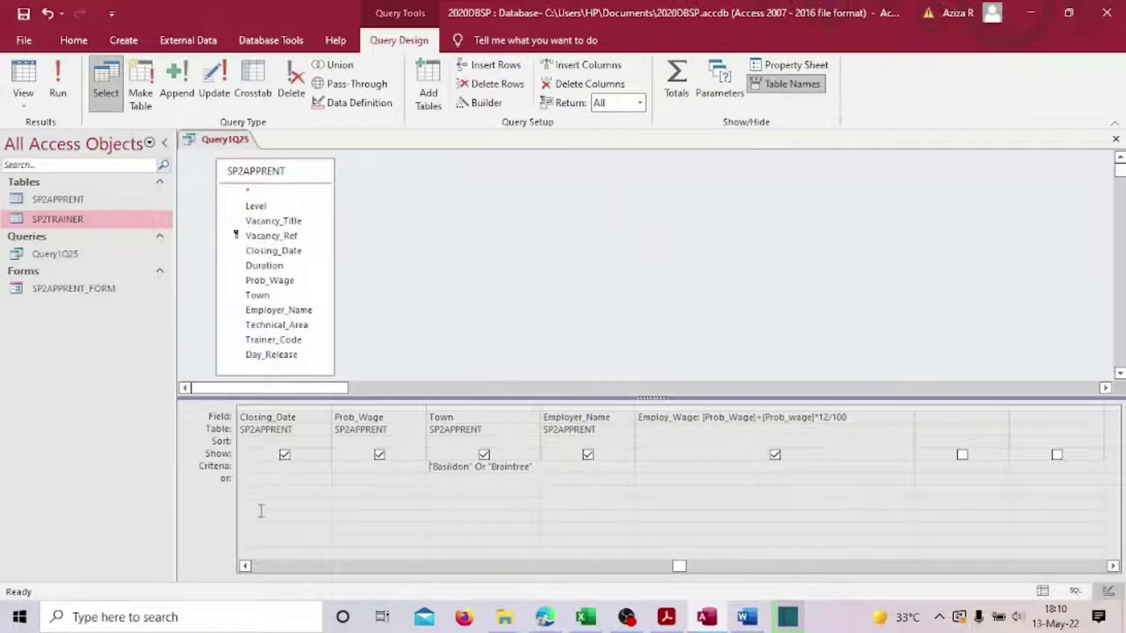
- Run the query with the Duration <18 criterion, scroll its 44 records, and return to Design View
{"action": "left_click", "coordinate": [261, 566]}
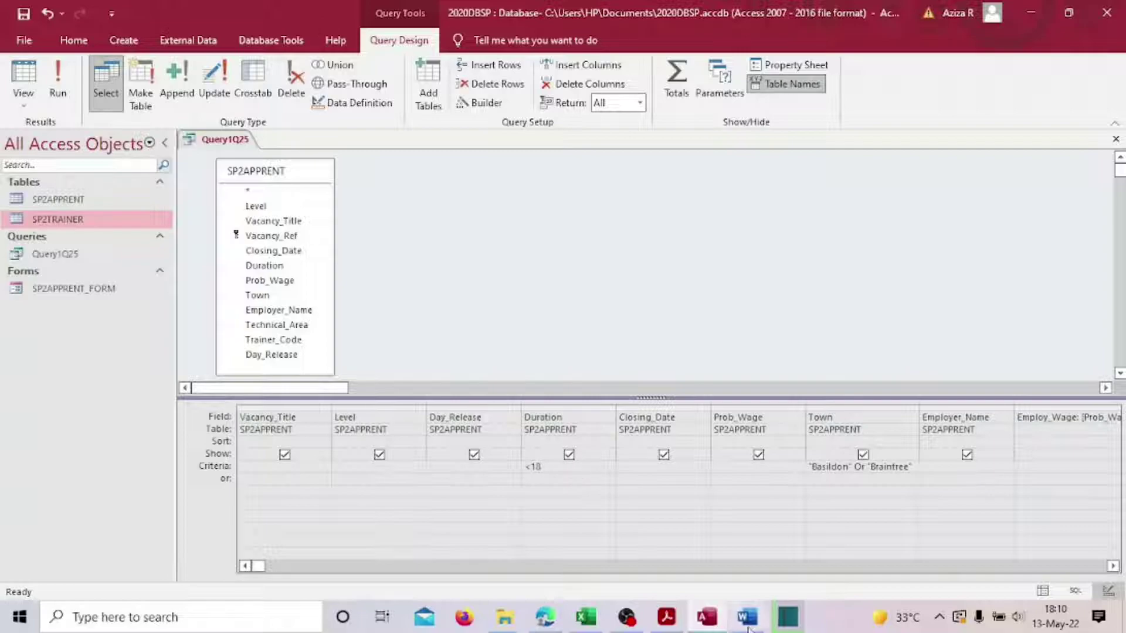
{"action": "left_click", "coordinate": [668, 622]}
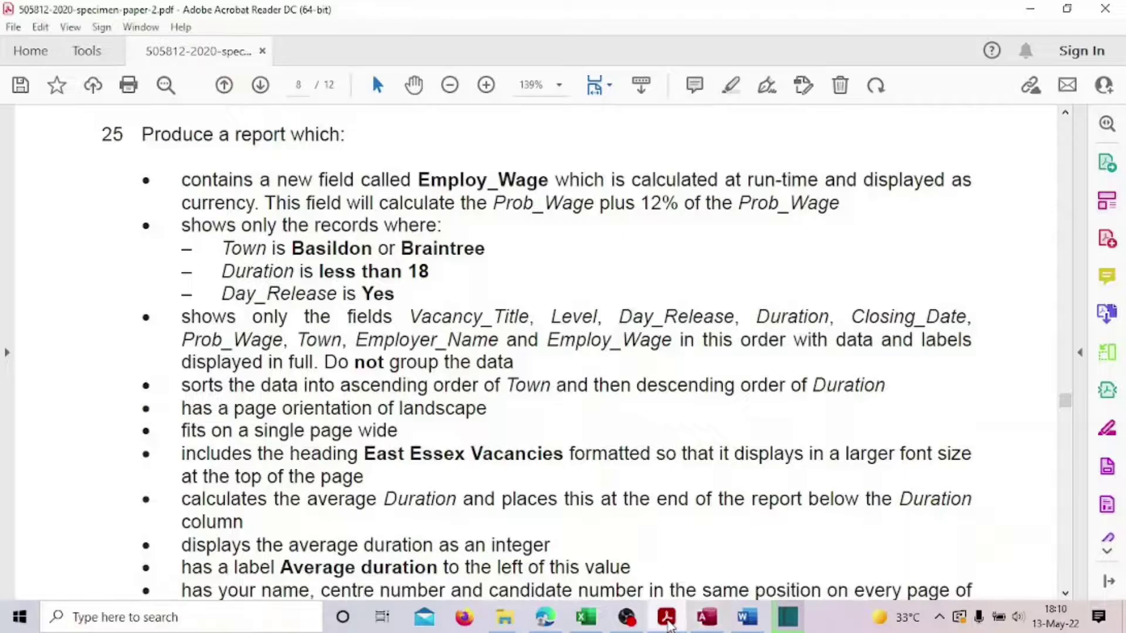
{"action": "left_click", "coordinate": [707, 616]}
{"action": "left_click", "coordinate": [57, 82]}
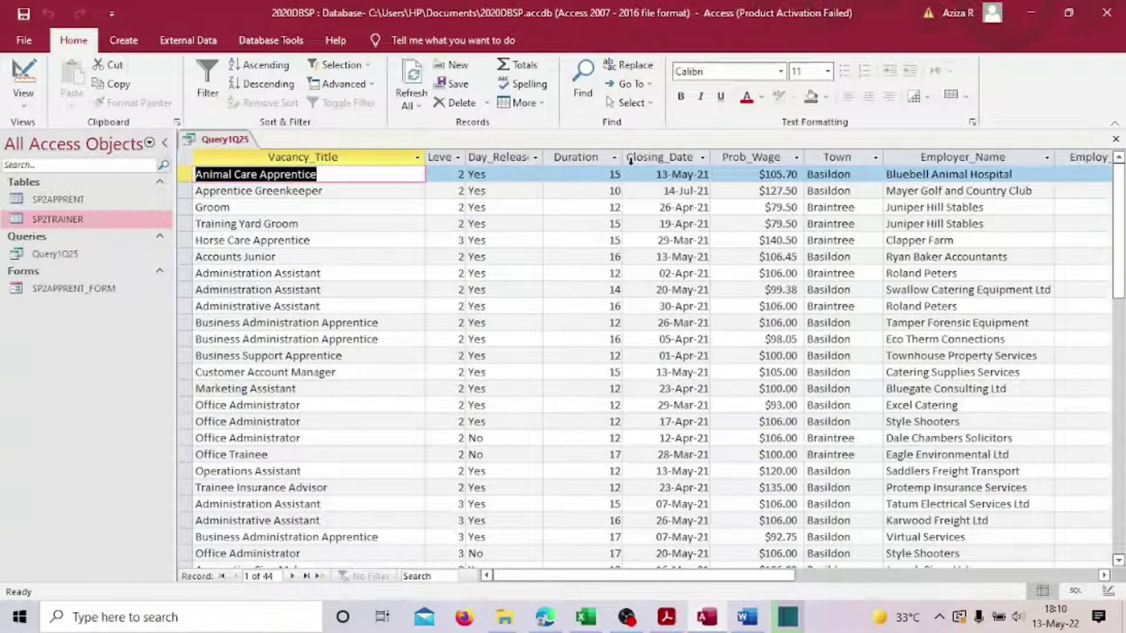
{"action": "scroll", "coordinate": [592, 259], "scroll_direction": "down", "scroll_amount": 8}
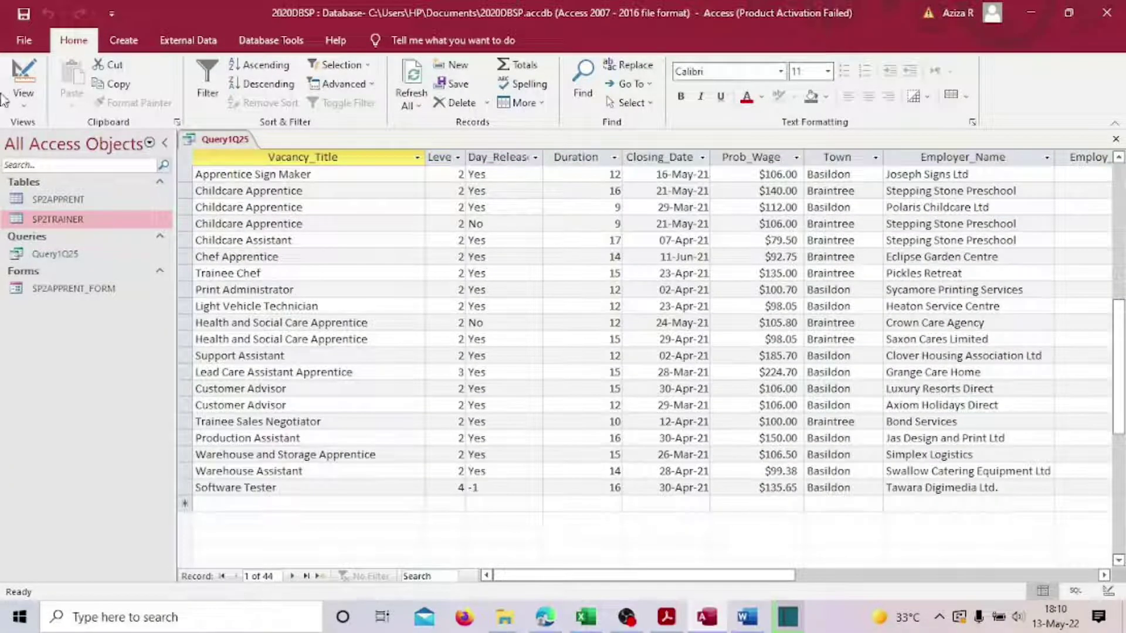
{"action": "left_click", "coordinate": [24, 99]}
{"action": "left_click", "coordinate": [65, 204]}
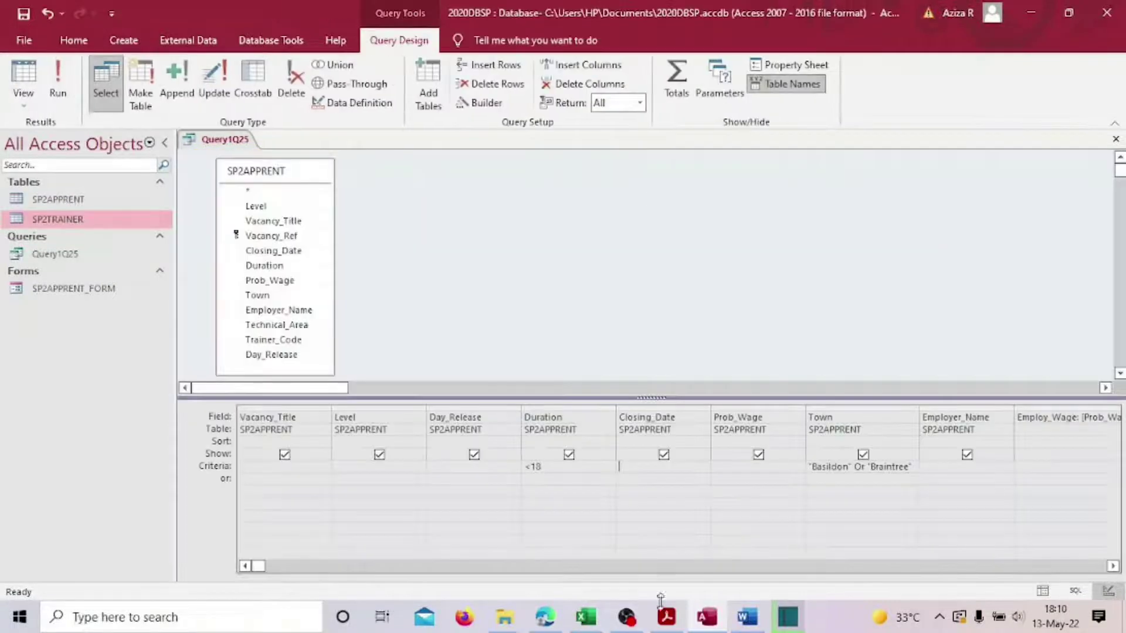
{"action": "left_click", "coordinate": [668, 619]}
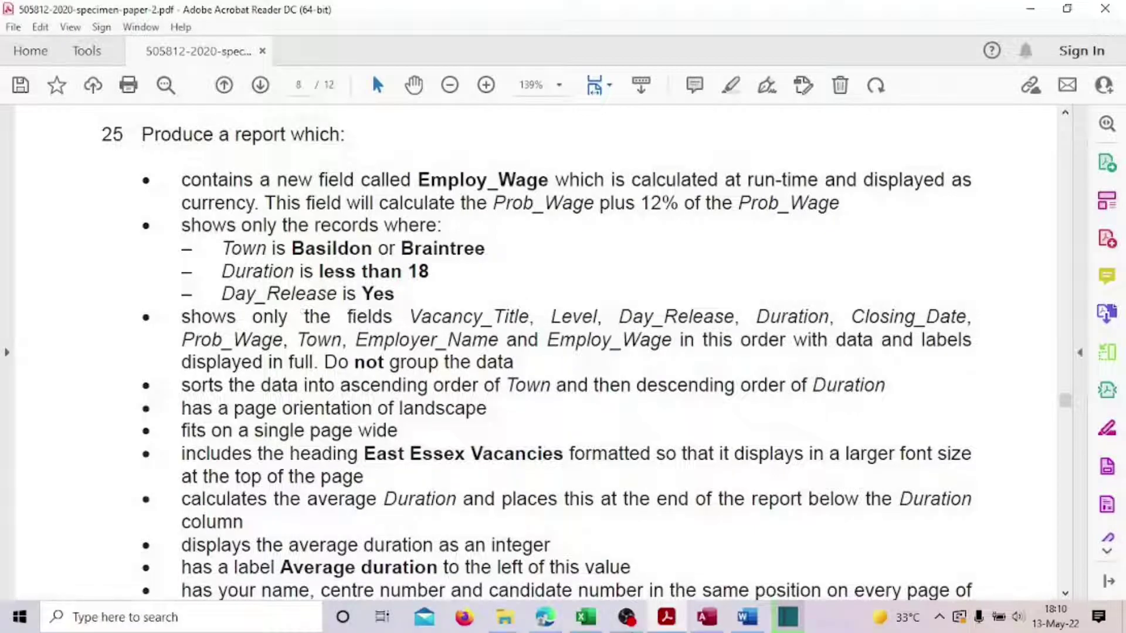
- Enter Yes as the Day_Release criterion in the query grid
{"action": "left_click", "coordinate": [667, 618]}
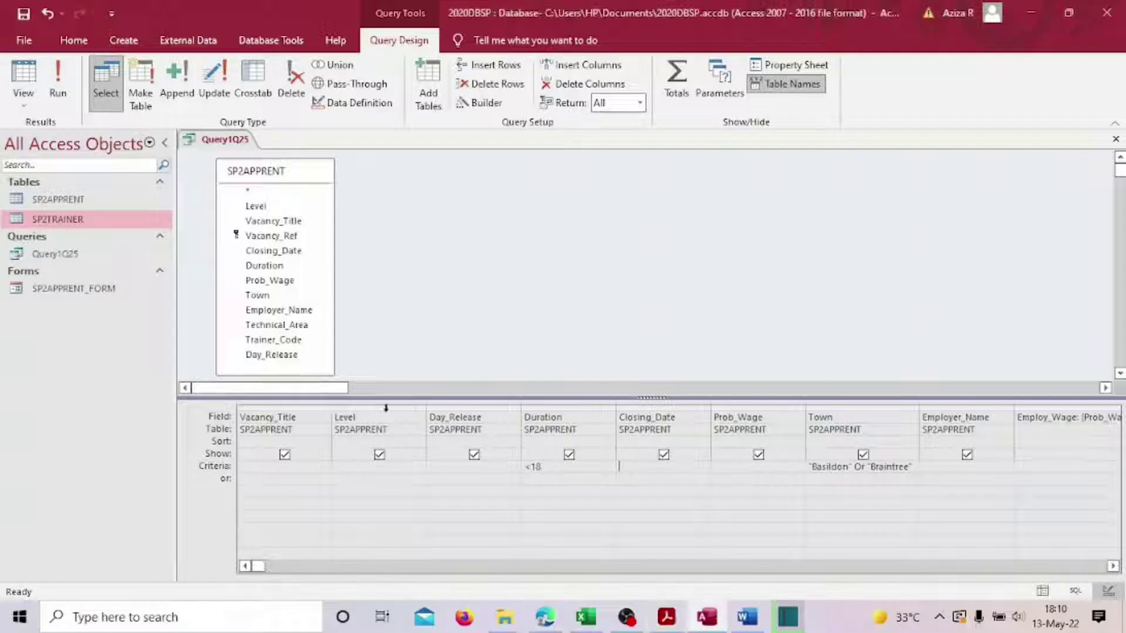
{"action": "left_click", "coordinate": [652, 467]}
{"action": "left_click", "coordinate": [478, 465]}
{"action": "type", "text": "Yes"}
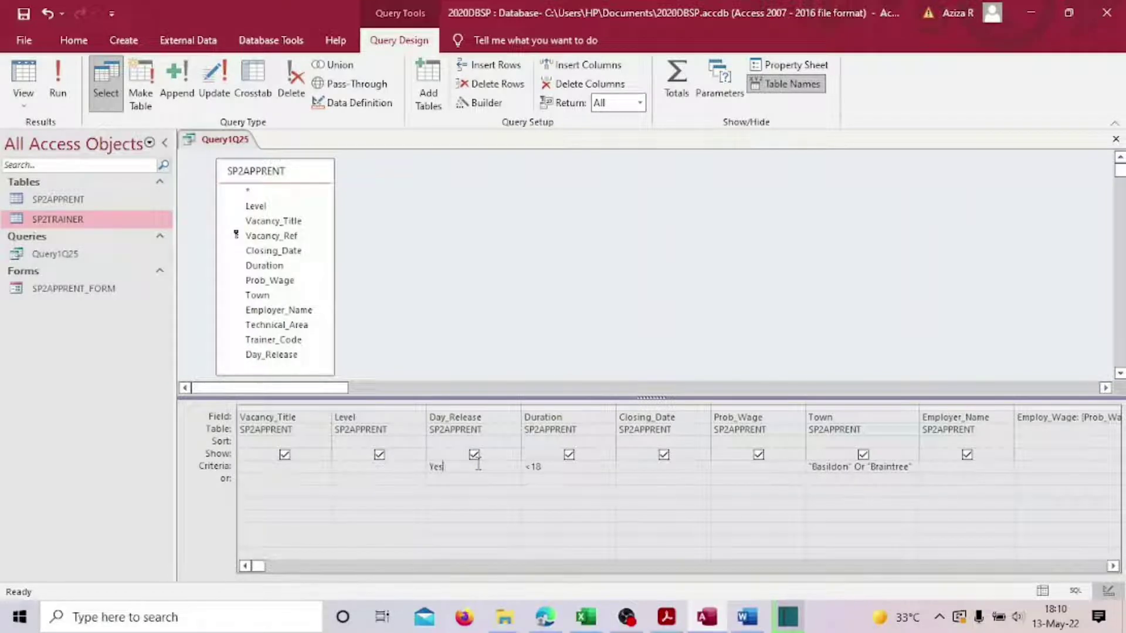
{"action": "key", "text": "Tab"}
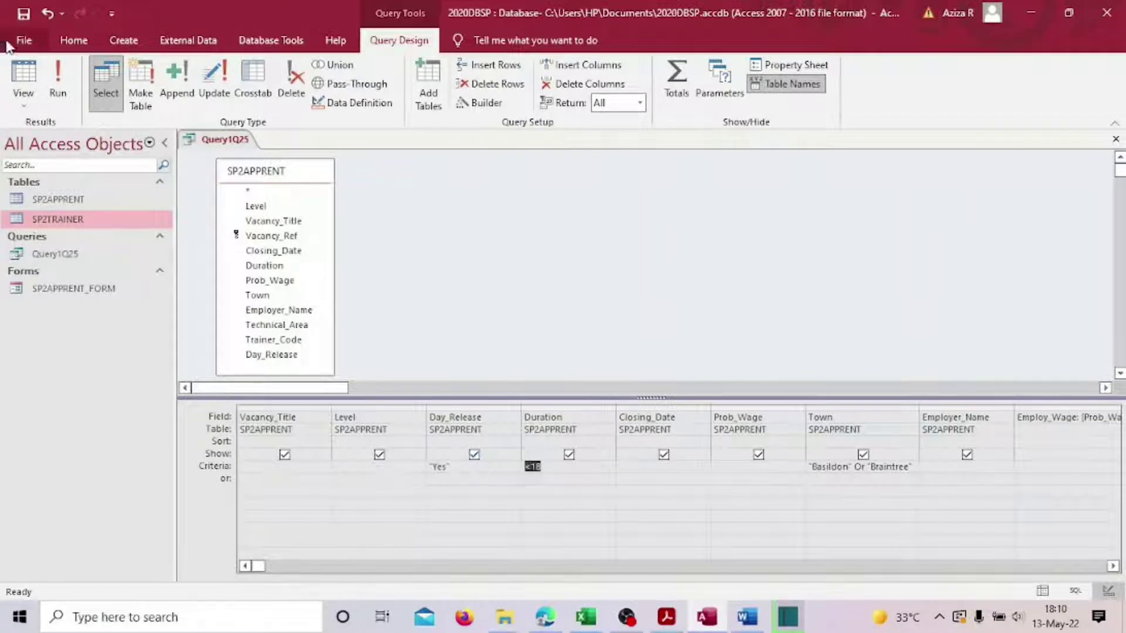
- Run the query to list its 38 matching records and widen the Day_Release column
{"action": "left_click", "coordinate": [48, 66]}
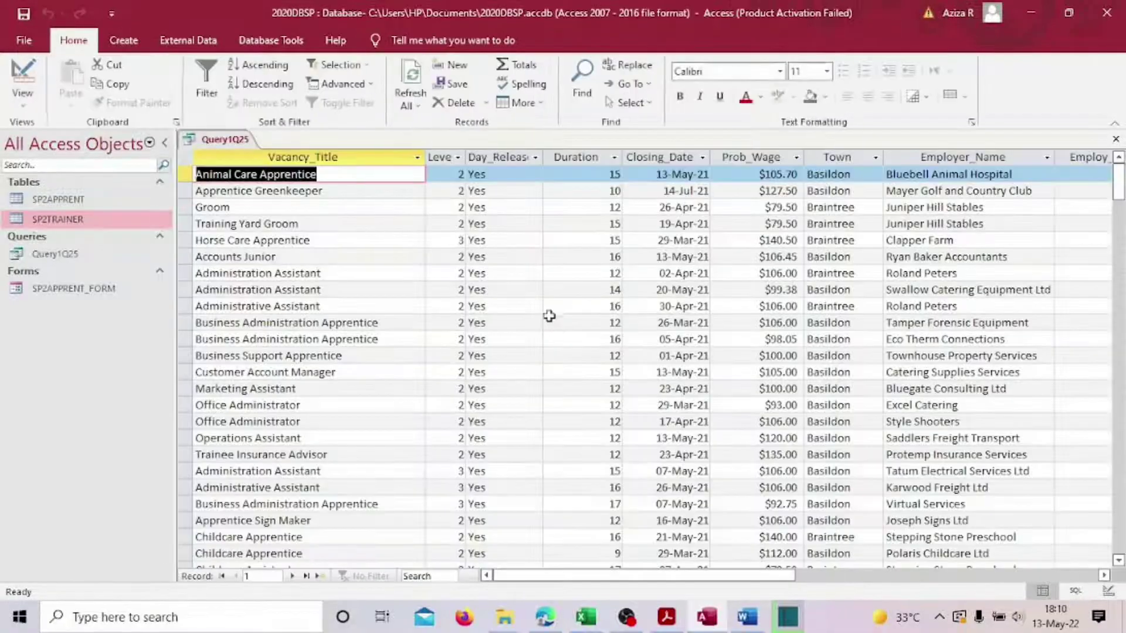
{"action": "scroll", "coordinate": [627, 410], "scroll_direction": "down", "scroll_amount": 6}
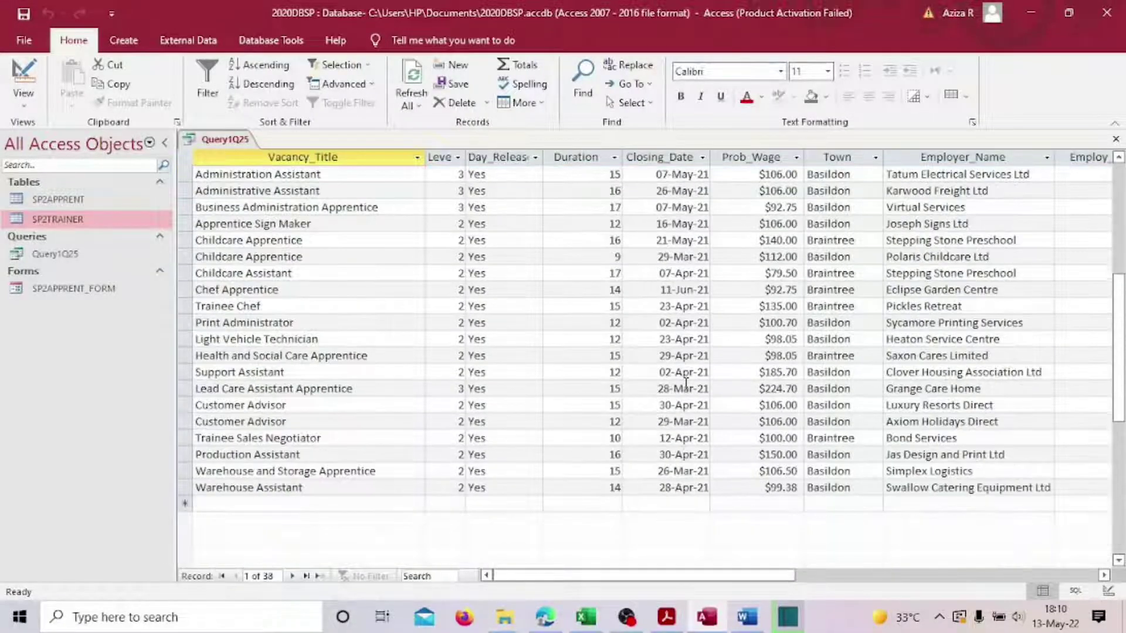
{"action": "scroll", "coordinate": [686, 384], "scroll_direction": "up", "scroll_amount": 6}
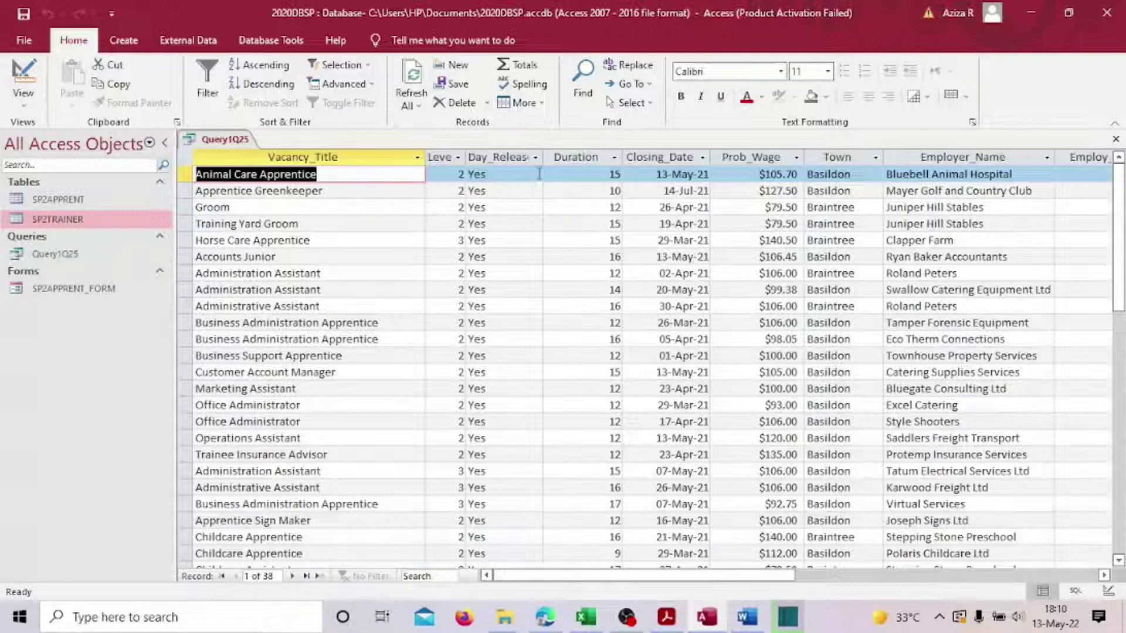
{"action": "left_click_drag", "start_coordinate": [542, 157], "coordinate": [551, 157]}
{"action": "scroll", "coordinate": [515, 170], "scroll_direction": "down", "scroll_amount": 10}
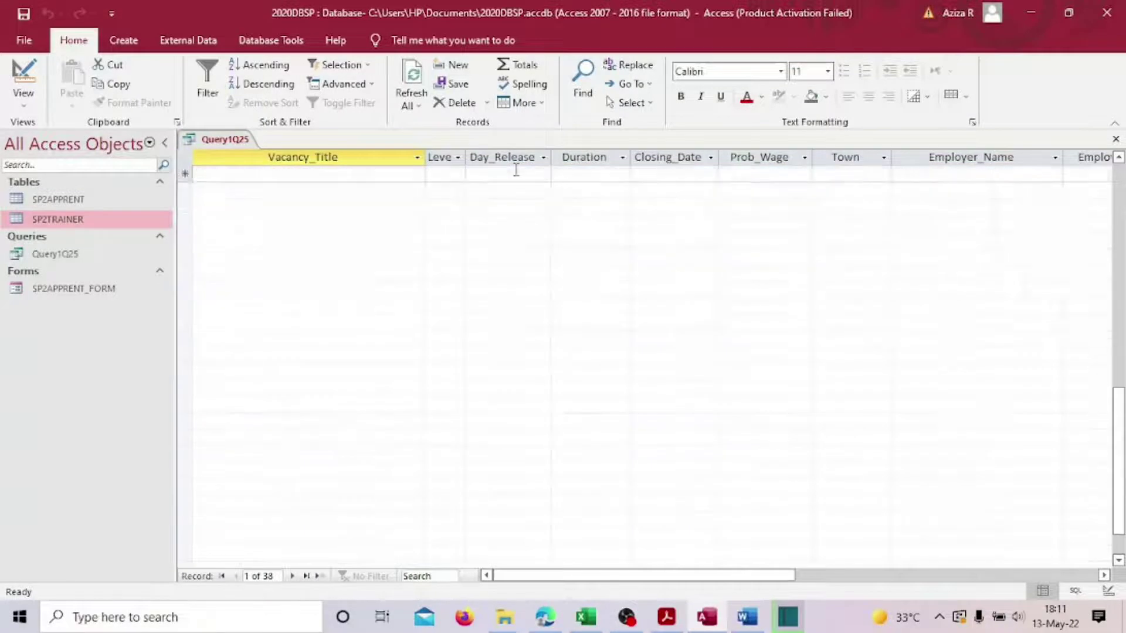
{"action": "scroll", "coordinate": [516, 170], "scroll_direction": "up", "scroll_amount": 10}
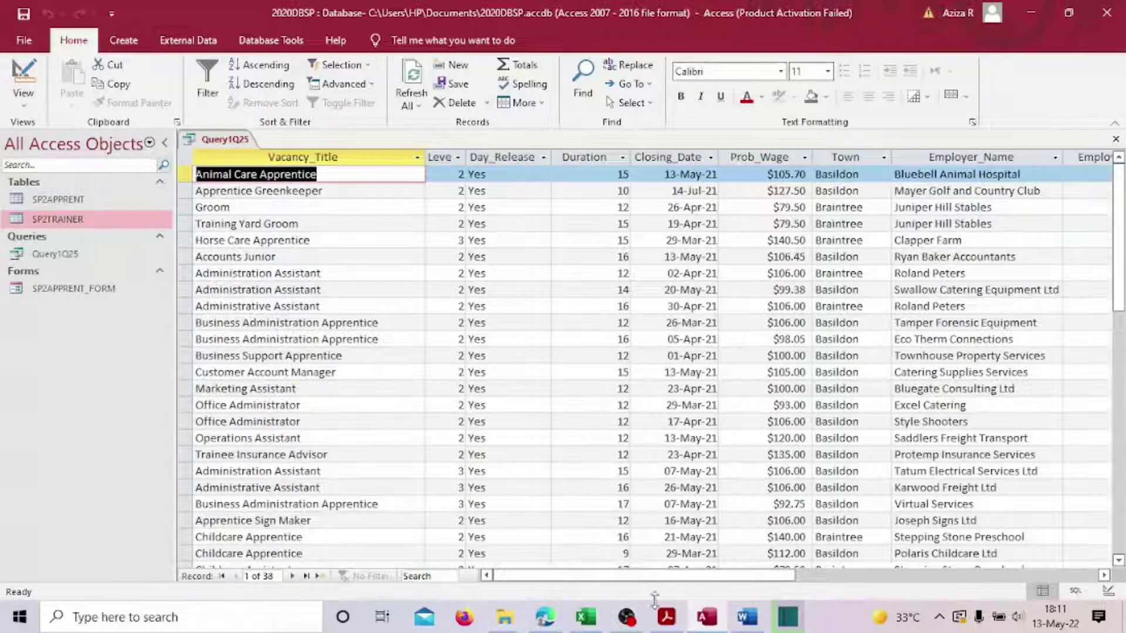
{"action": "left_click", "coordinate": [666, 617]}
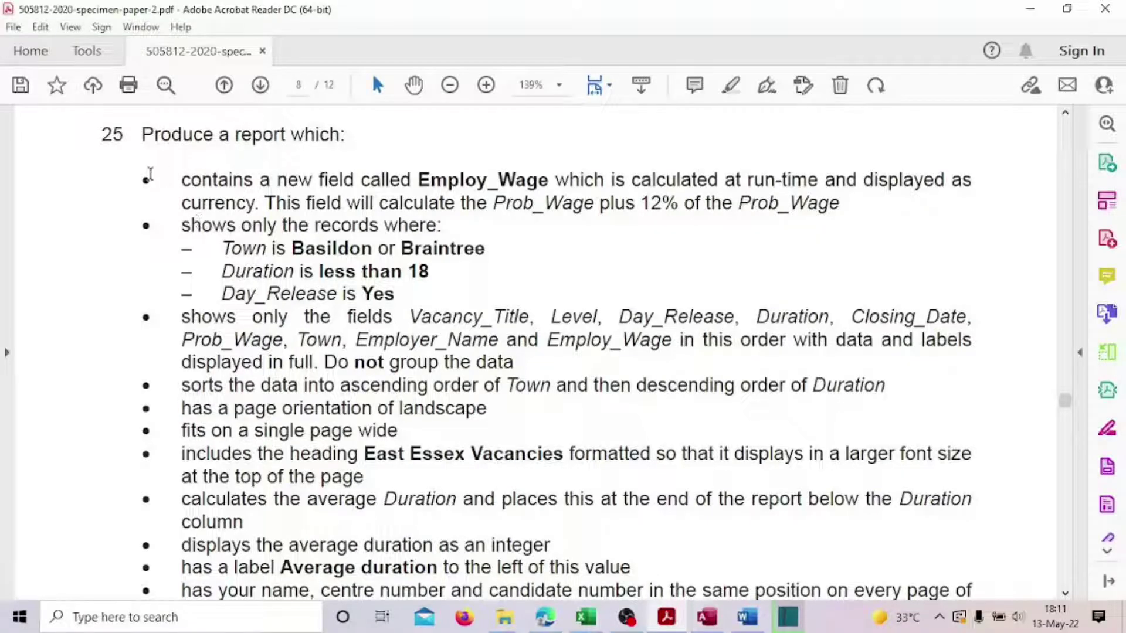
- In the specimen paper PDF, highlight the requirements from the Employ_Wage bullet to 'Employer_Name and' in yellow
{"action": "left_click_drag", "start_coordinate": [150, 174], "coordinate": [968, 380]}
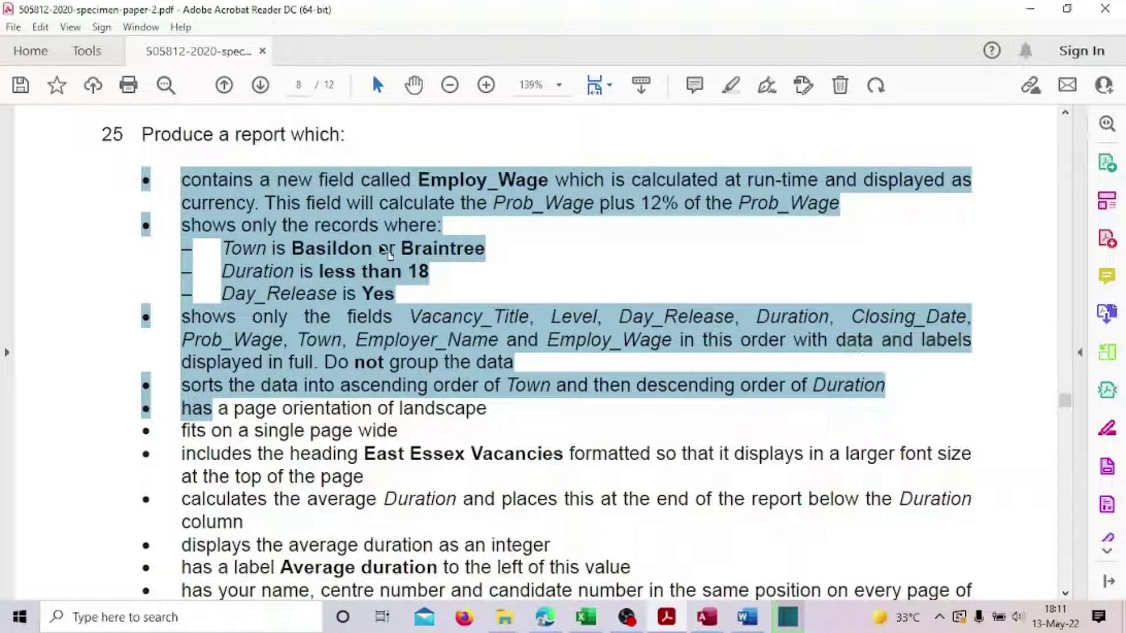
{"action": "left_click", "coordinate": [387, 252]}
{"action": "left_click_drag", "start_coordinate": [146, 178], "coordinate": [511, 340]}
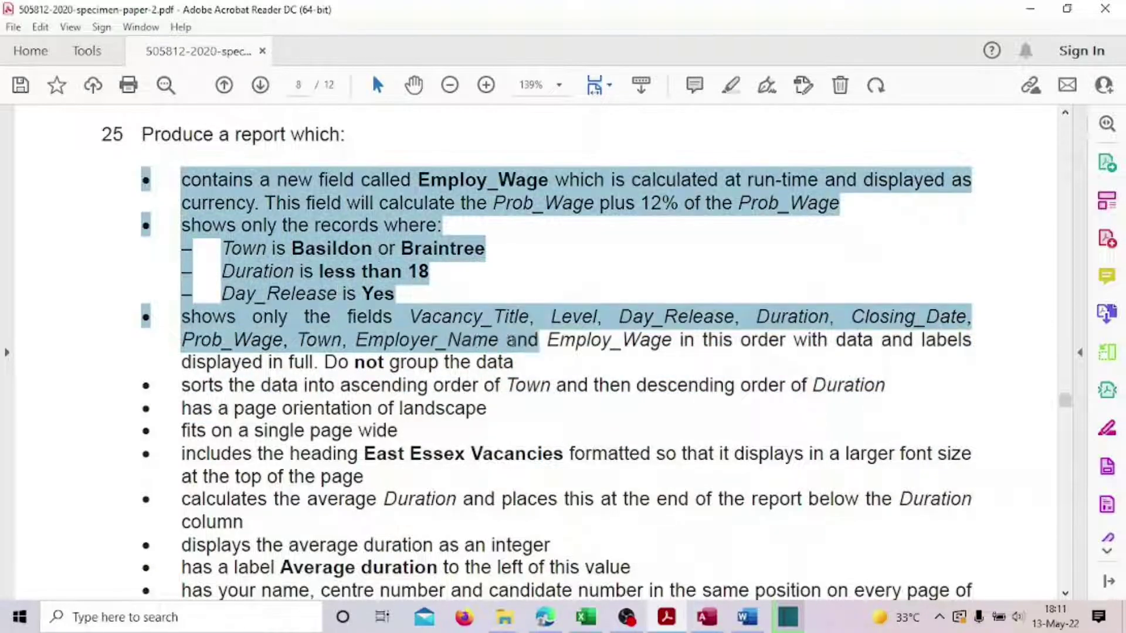
{"action": "left_click", "coordinate": [545, 309]}
{"action": "scroll", "coordinate": [544, 315], "scroll_direction": "down", "scroll_amount": 5}
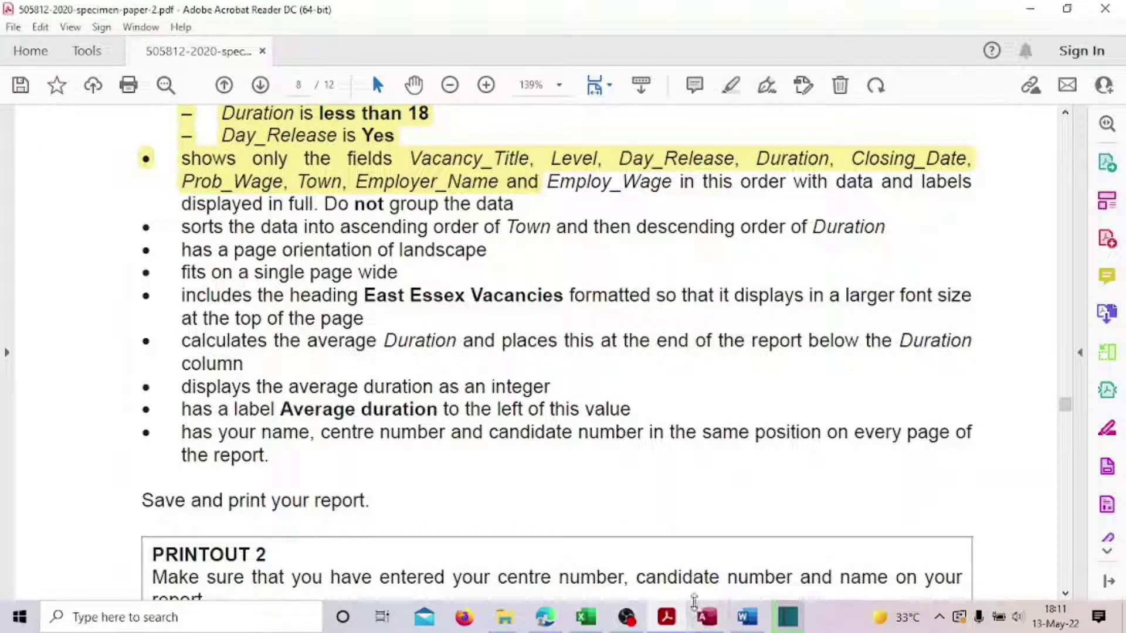
{"action": "left_click", "coordinate": [706, 616]}
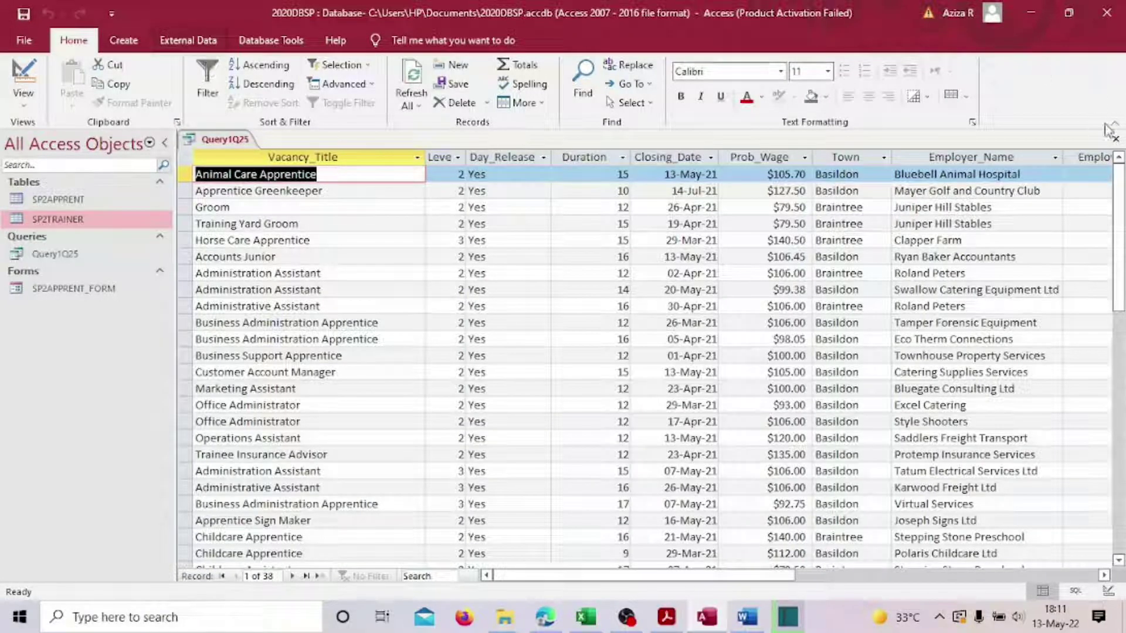
- Close Query1Q25 and start a Report Wizard on it with all fields and no grouping
{"action": "left_click", "coordinate": [1116, 139]}
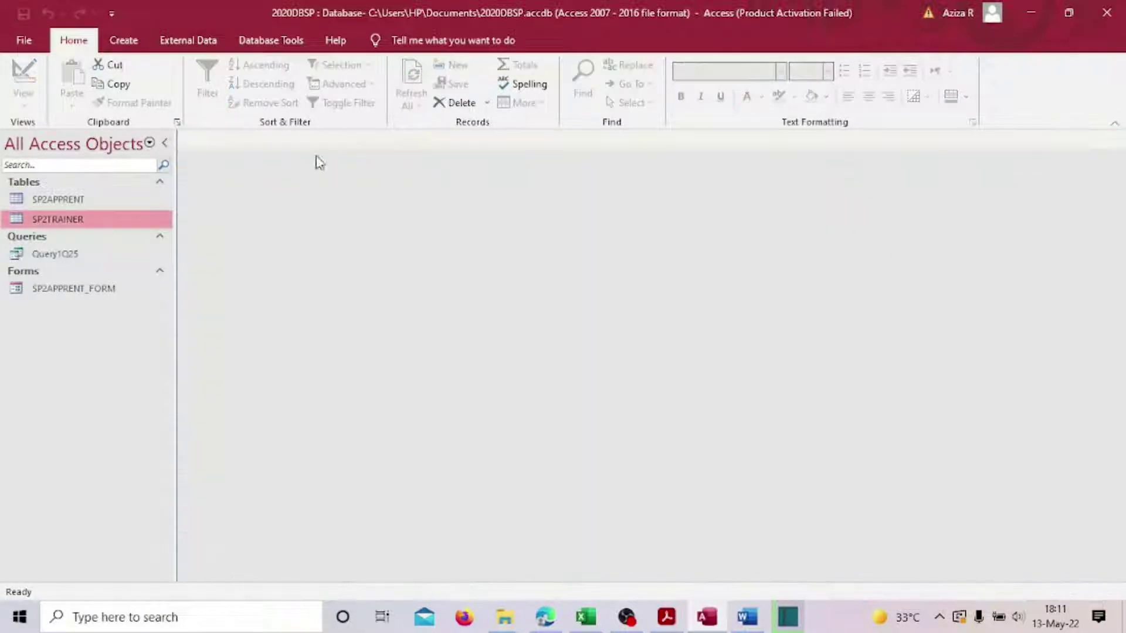
{"action": "left_click", "coordinate": [120, 38]}
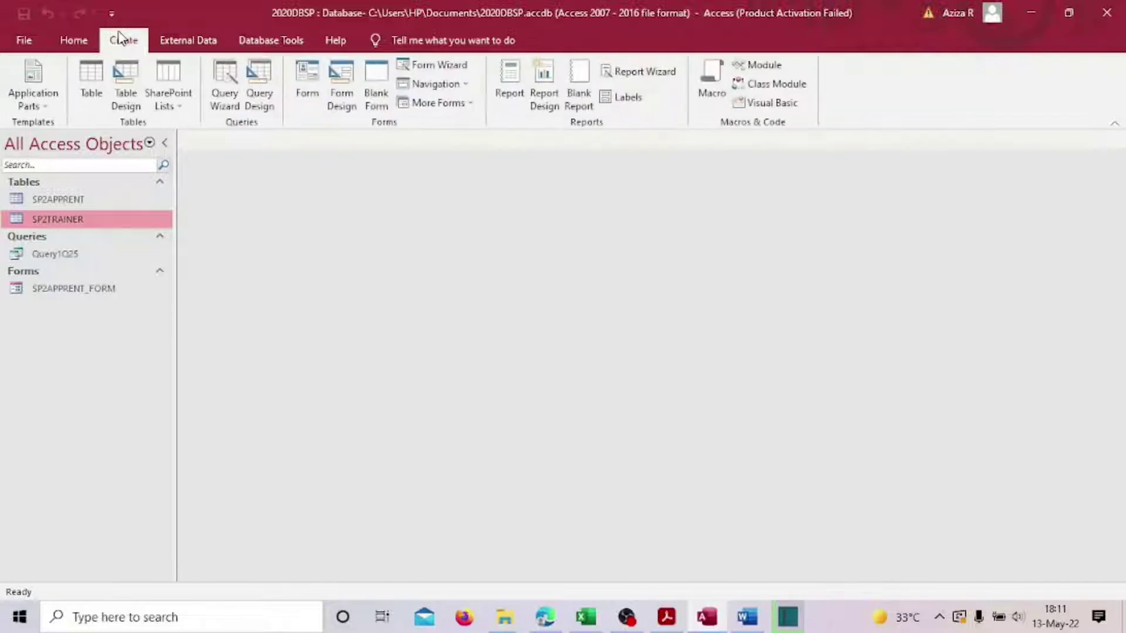
{"action": "left_click", "coordinate": [661, 73]}
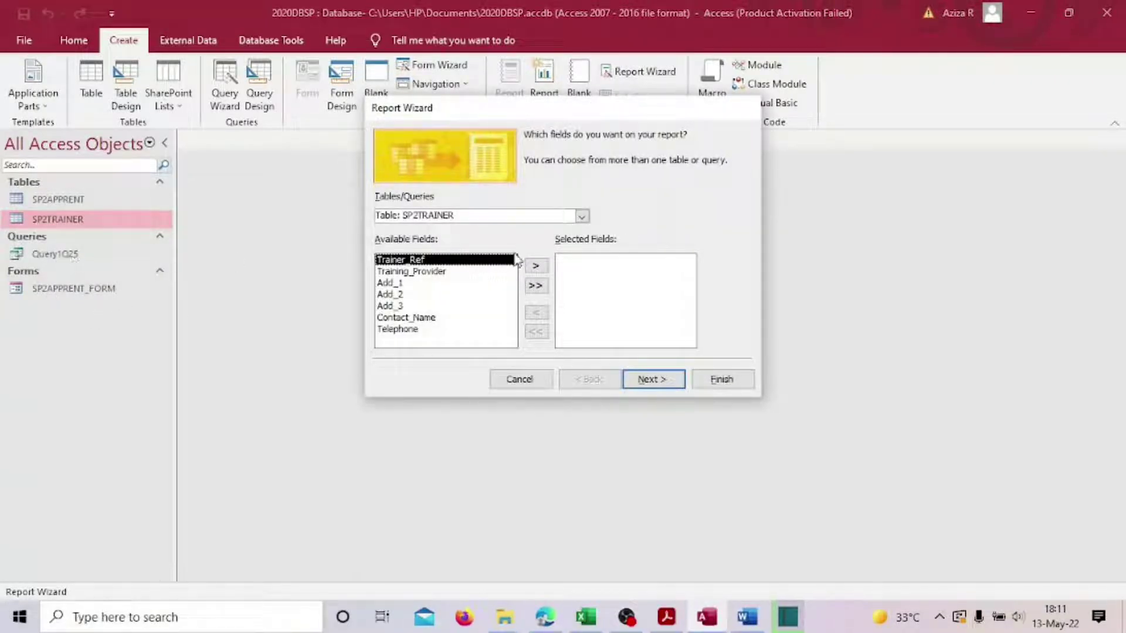
{"action": "left_click", "coordinate": [581, 216]}
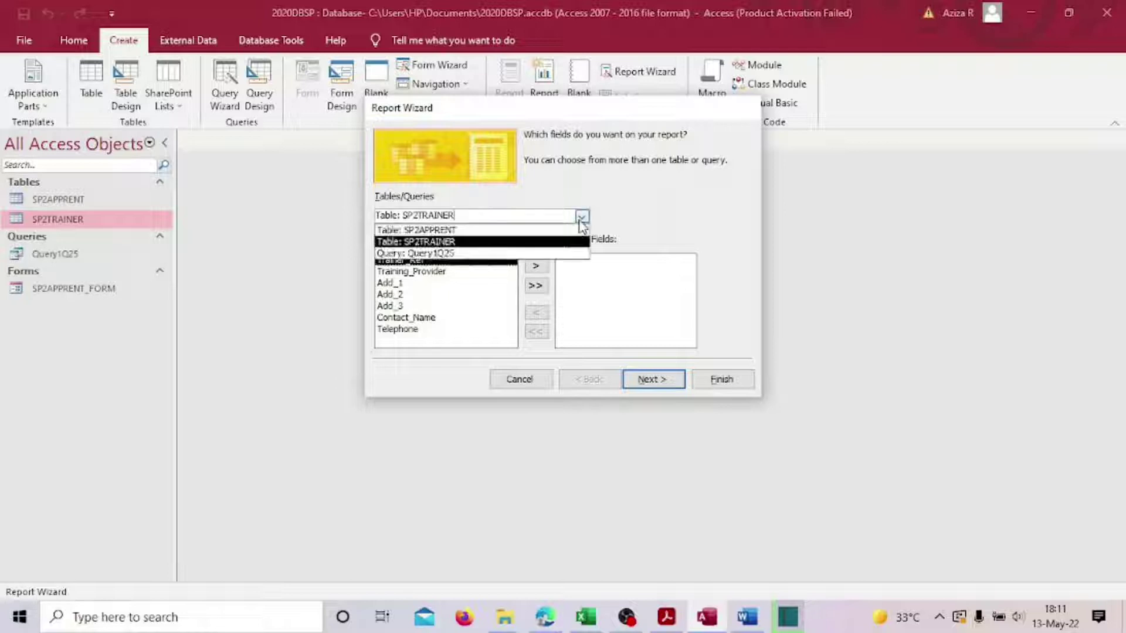
{"action": "left_click", "coordinate": [500, 254]}
{"action": "left_click", "coordinate": [537, 287]}
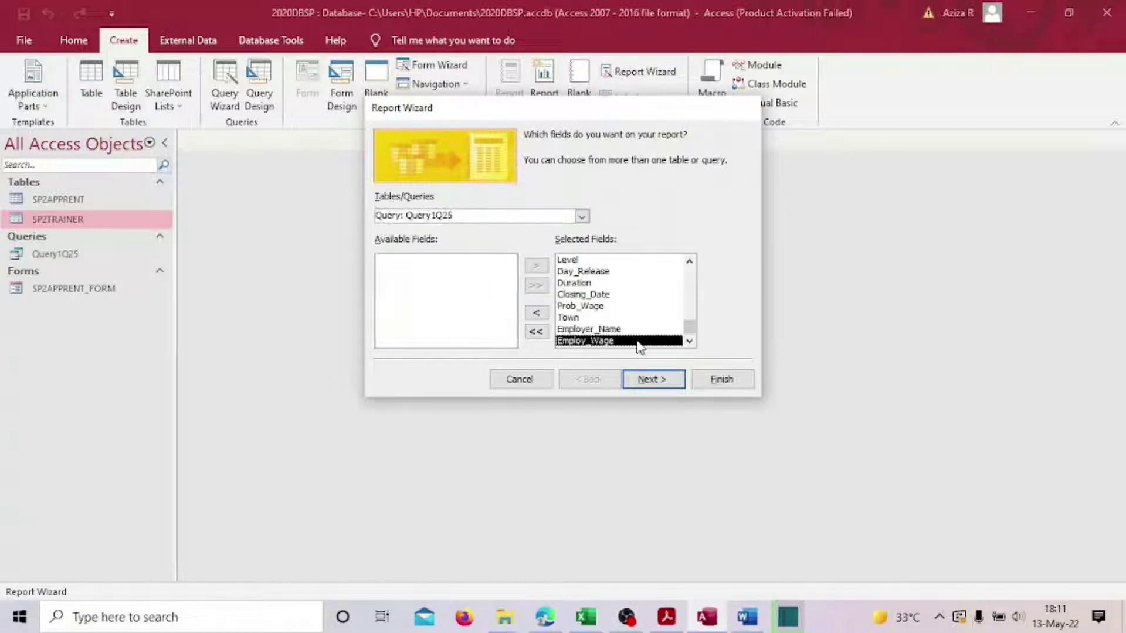
{"action": "left_click", "coordinate": [647, 381]}
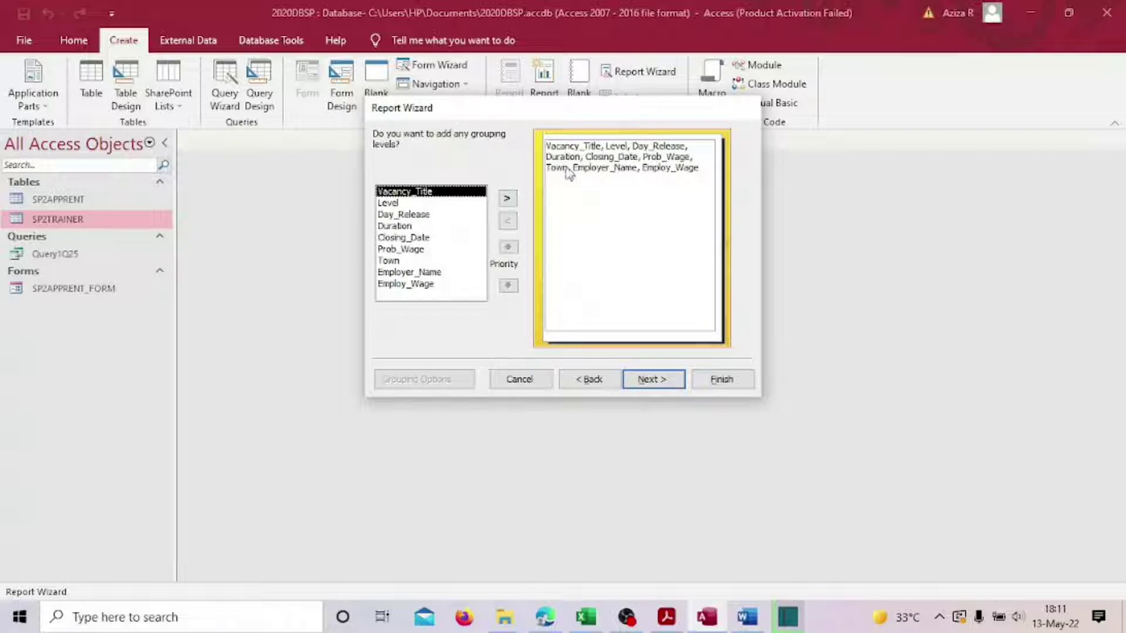
{"action": "left_click", "coordinate": [674, 382]}
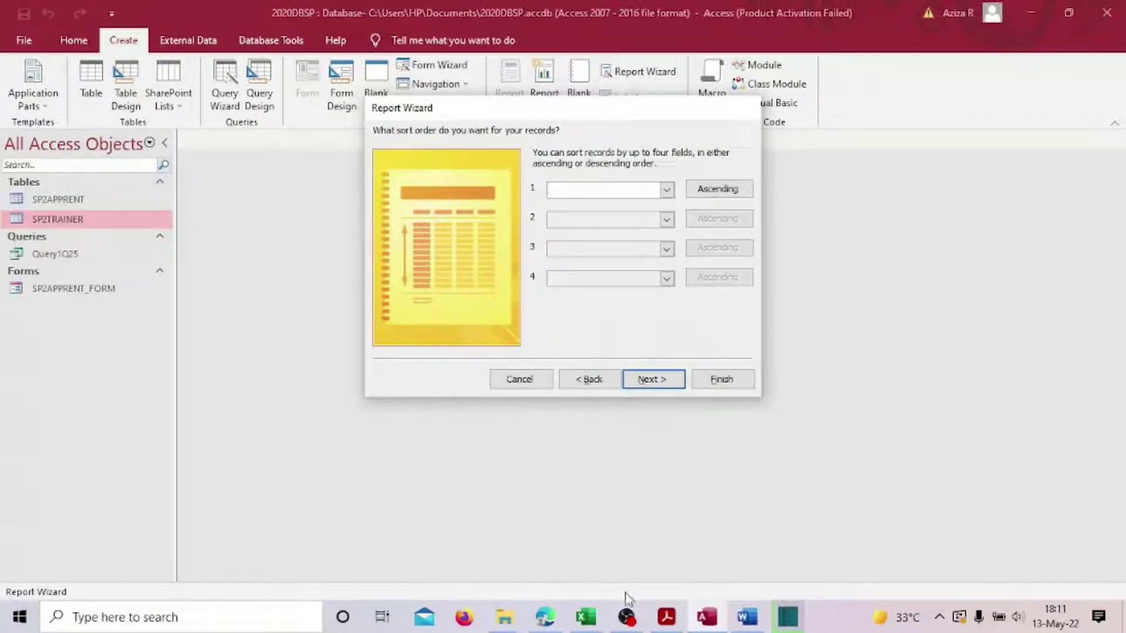
- Sort the report by Town ascending, then Duration descending
{"action": "left_click", "coordinate": [666, 616]}
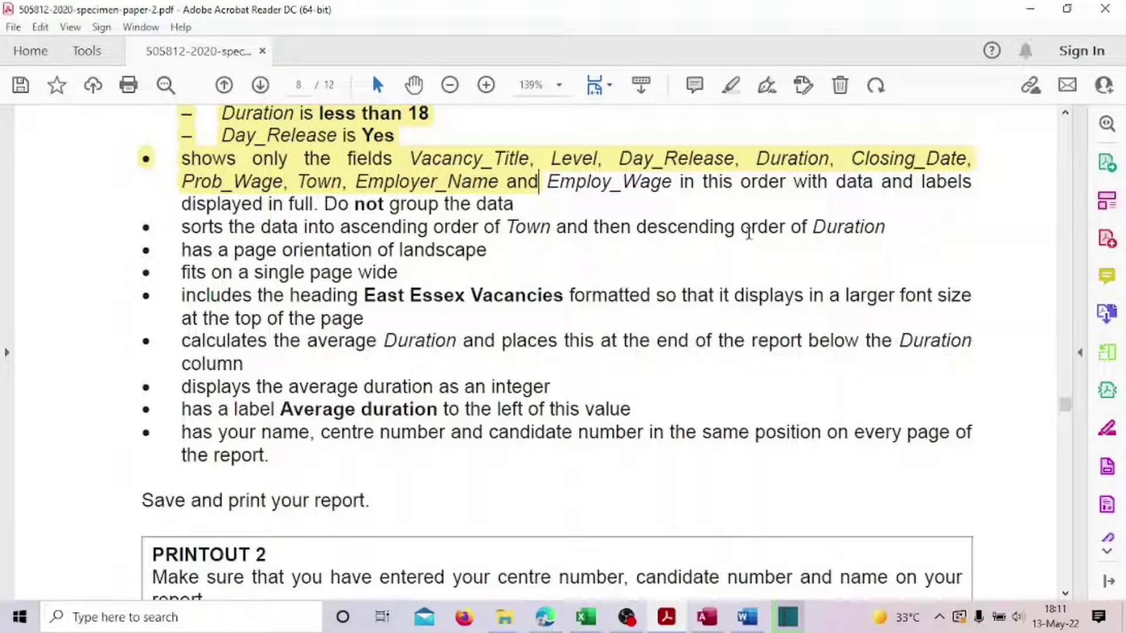
{"action": "left_click", "coordinate": [703, 620]}
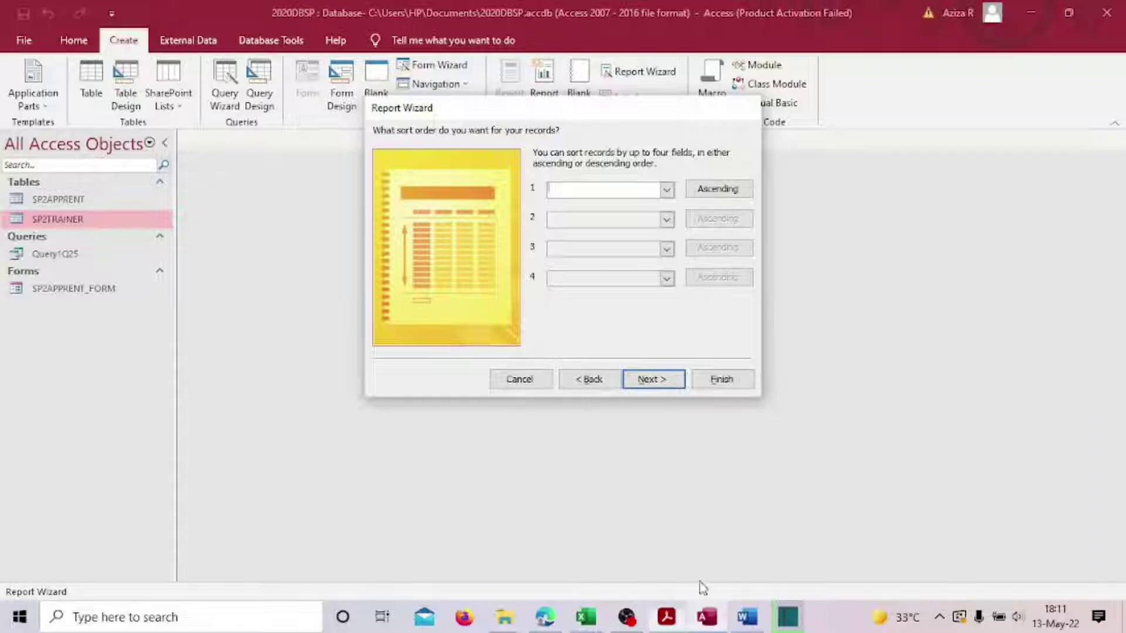
{"action": "left_click", "coordinate": [670, 190]}
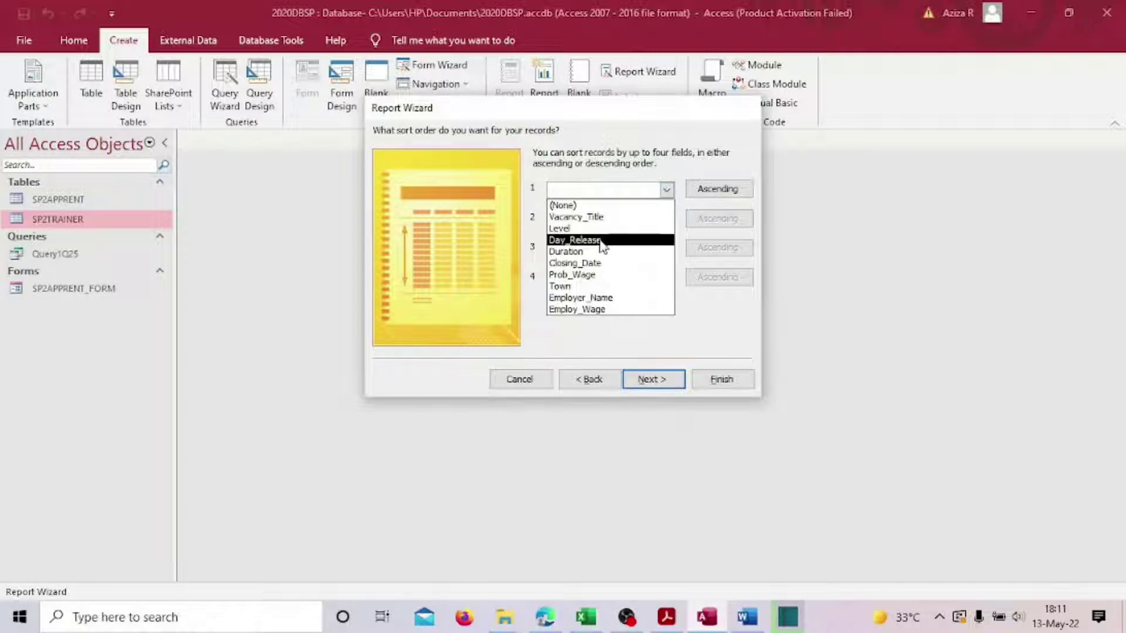
{"action": "left_click", "coordinate": [598, 286]}
{"action": "left_click", "coordinate": [717, 219]}
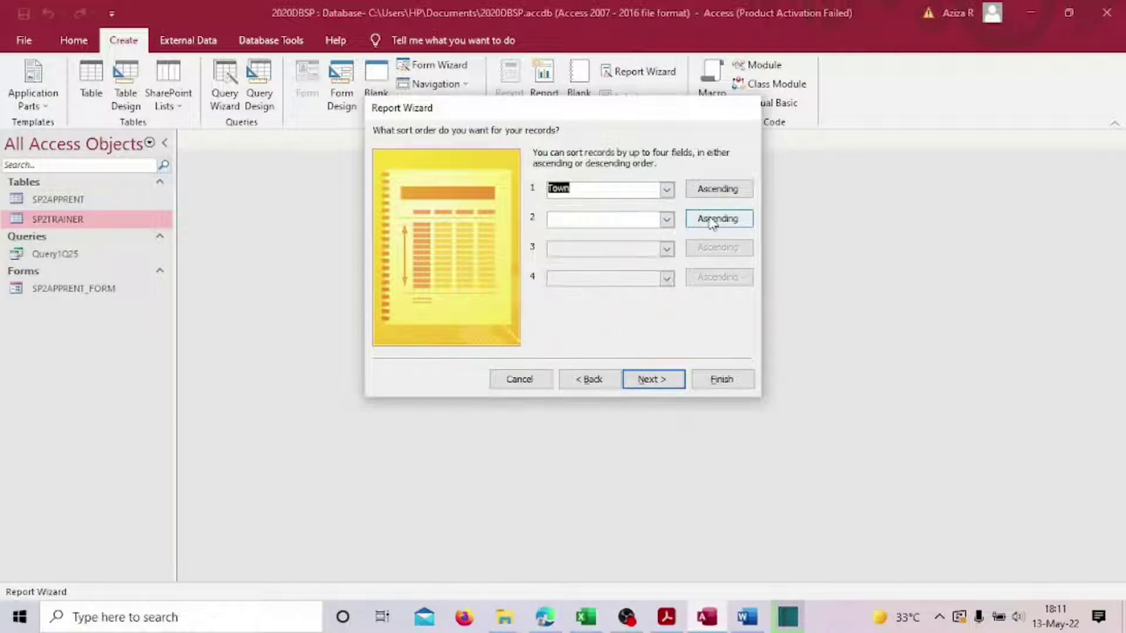
{"action": "left_click", "coordinate": [667, 220]}
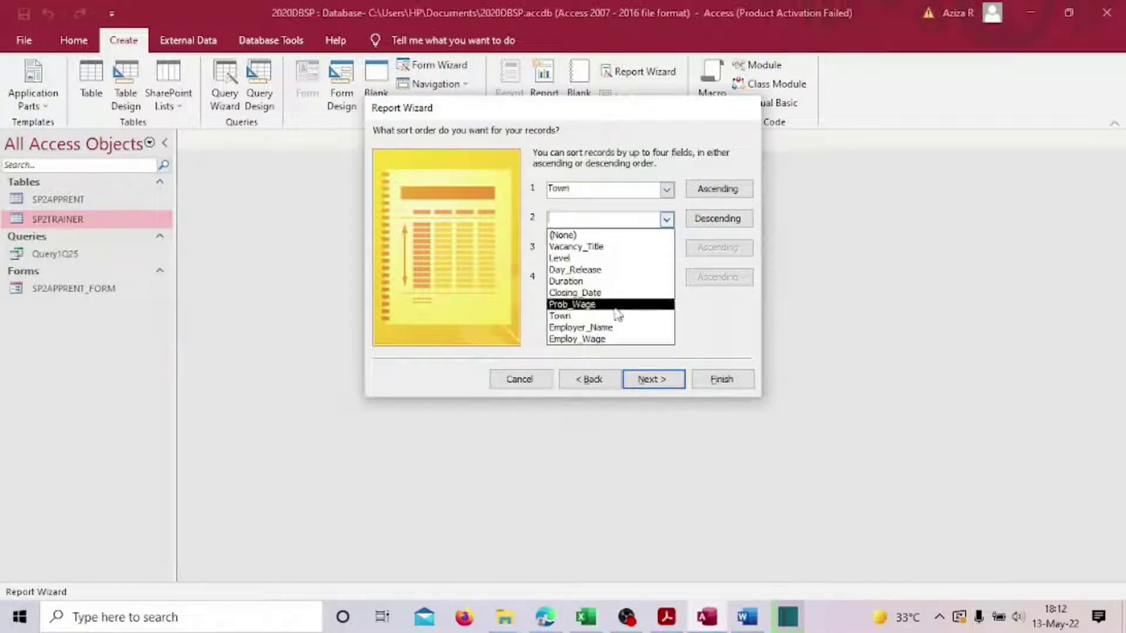
{"action": "left_click", "coordinate": [621, 283]}
{"action": "left_click", "coordinate": [647, 380]}
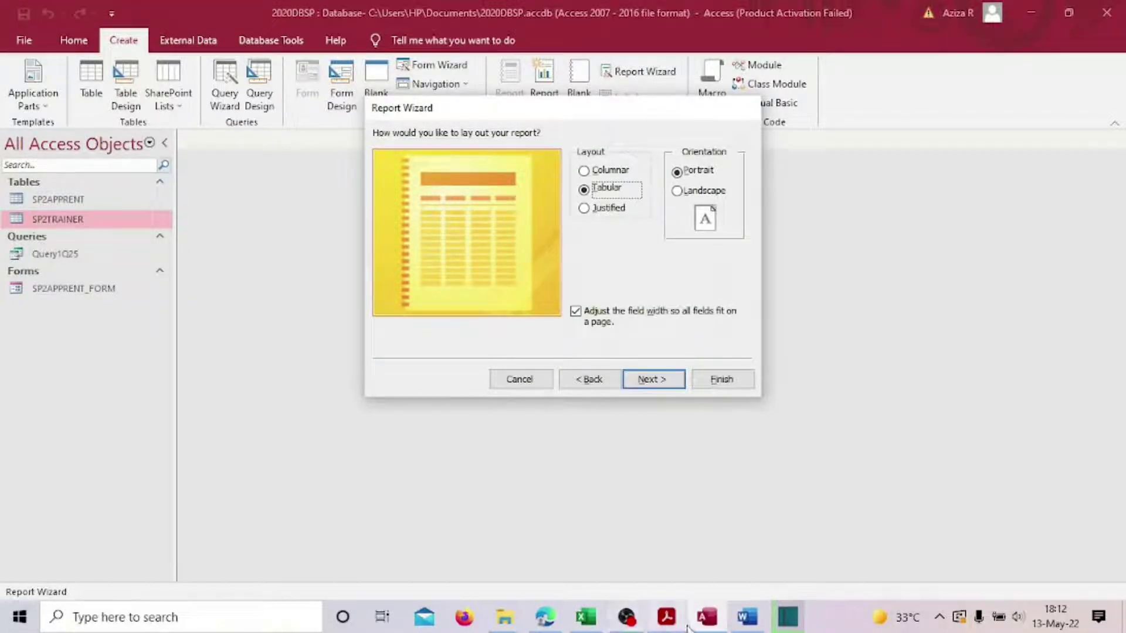
- Set the report layout to landscape orientation
{"action": "left_click", "coordinate": [667, 621]}
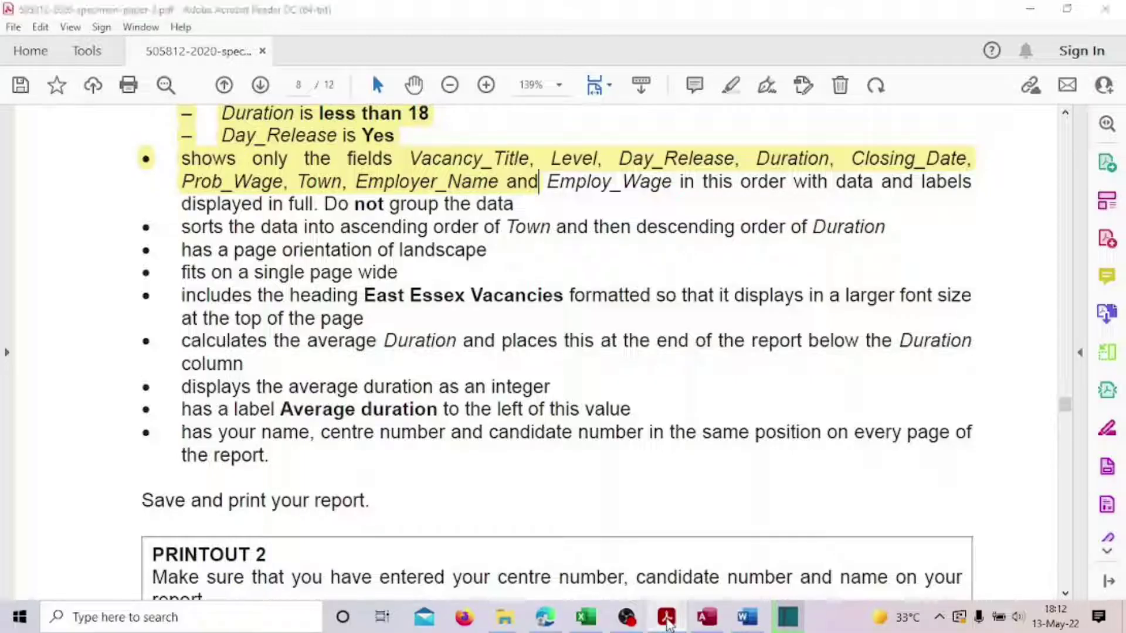
{"action": "left_click", "coordinate": [667, 622]}
{"action": "left_click", "coordinate": [679, 192]}
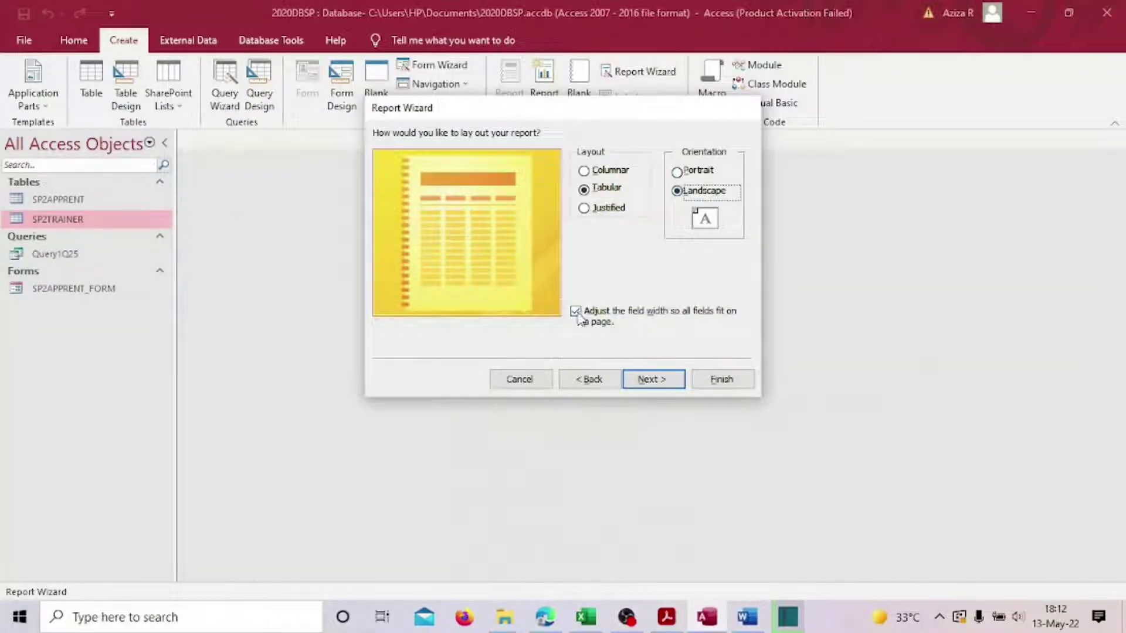
{"action": "left_click", "coordinate": [638, 381]}
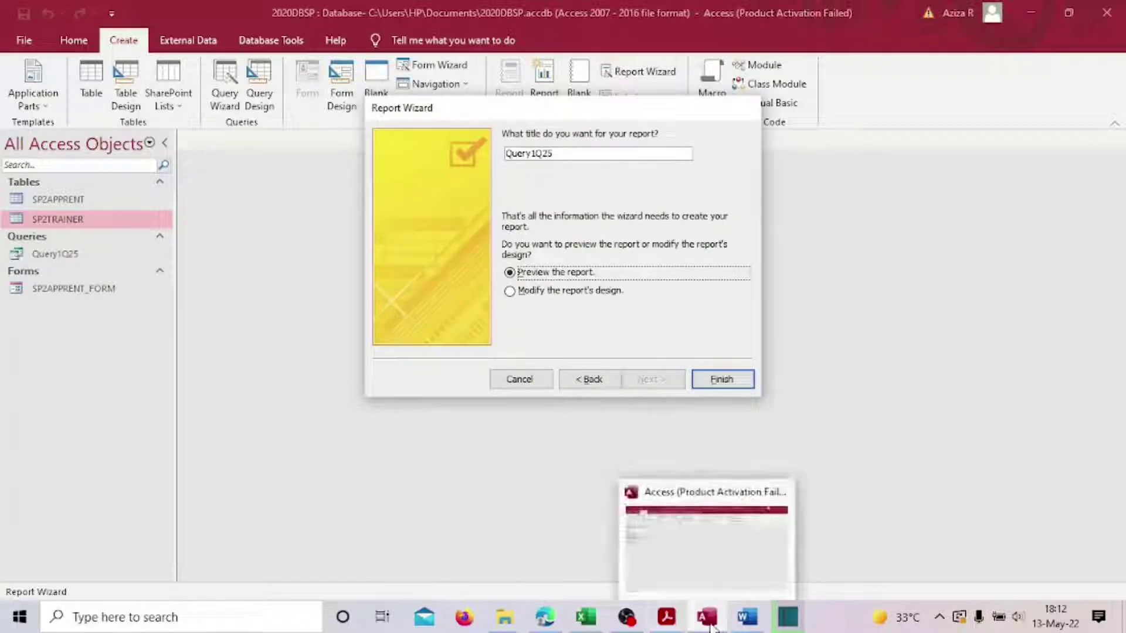
- Title the report 'East Essex Vacancies' and finish the wizard in design view
{"action": "left_click", "coordinate": [668, 619]}
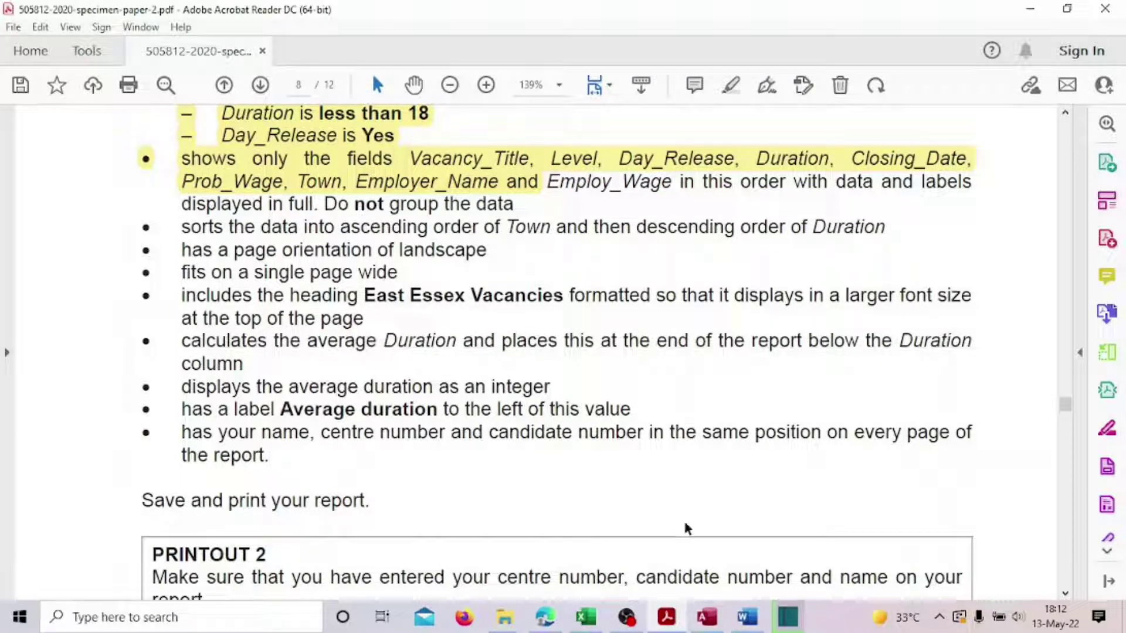
{"action": "left_click", "coordinate": [707, 617]}
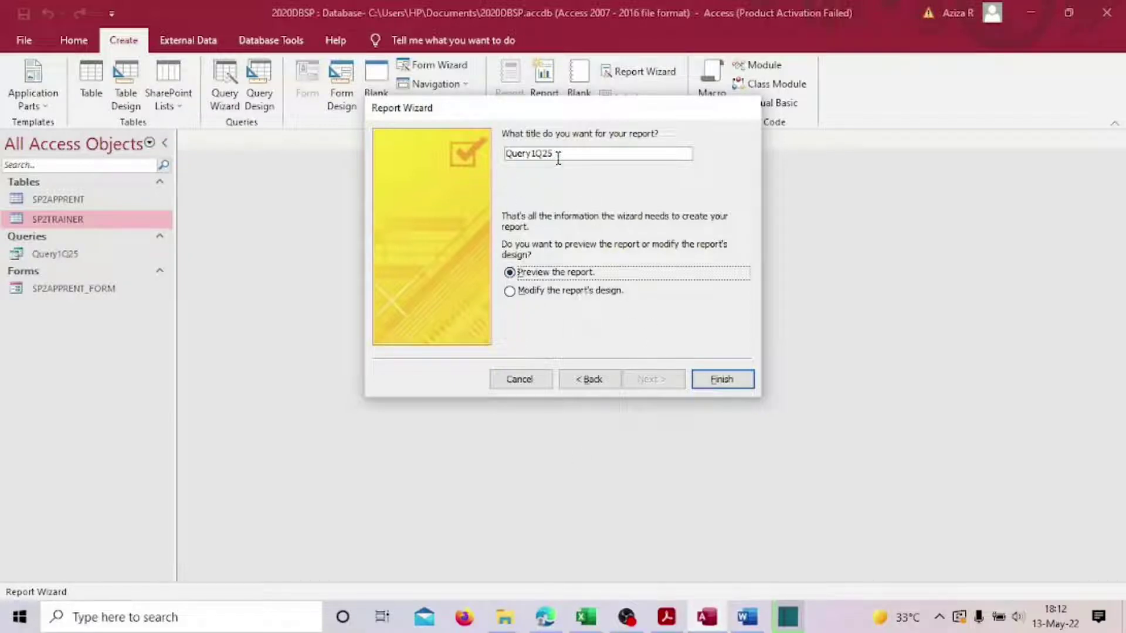
{"action": "left_click_drag", "start_coordinate": [558, 158], "coordinate": [469, 160]}
{"action": "type", "text": "East Esse"}
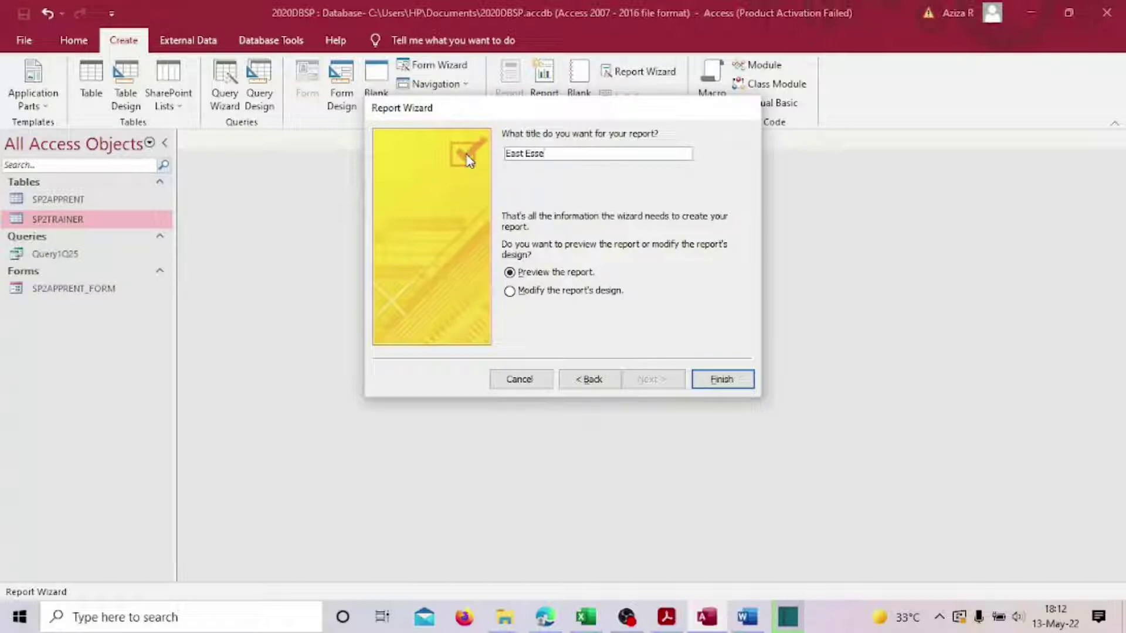
{"action": "left_click", "coordinate": [666, 617]}
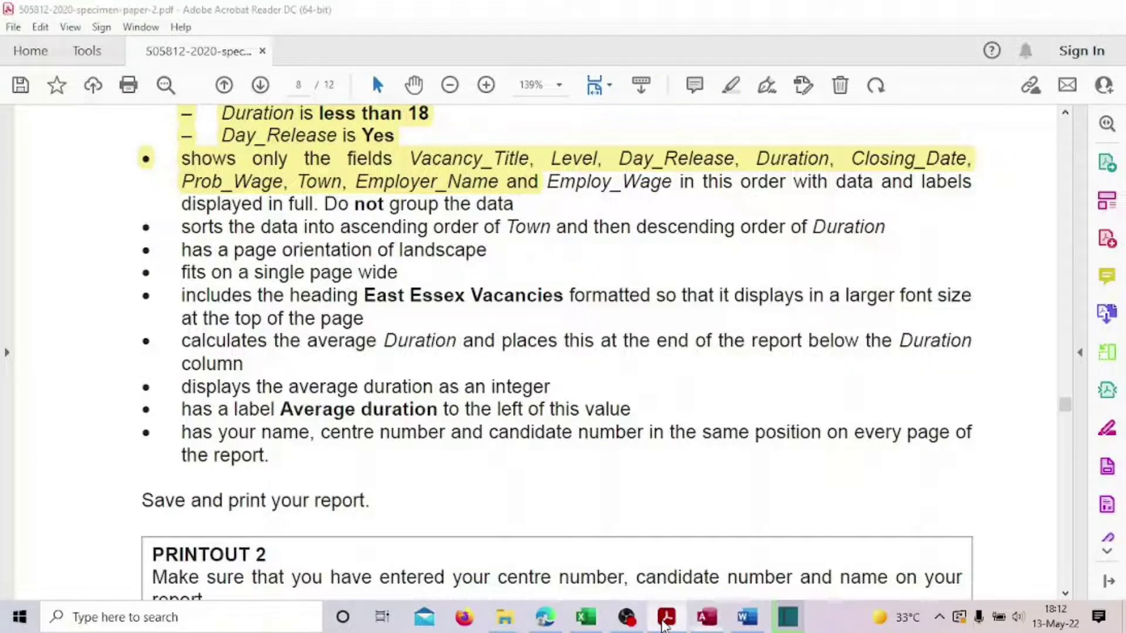
{"action": "left_click", "coordinate": [666, 617]}
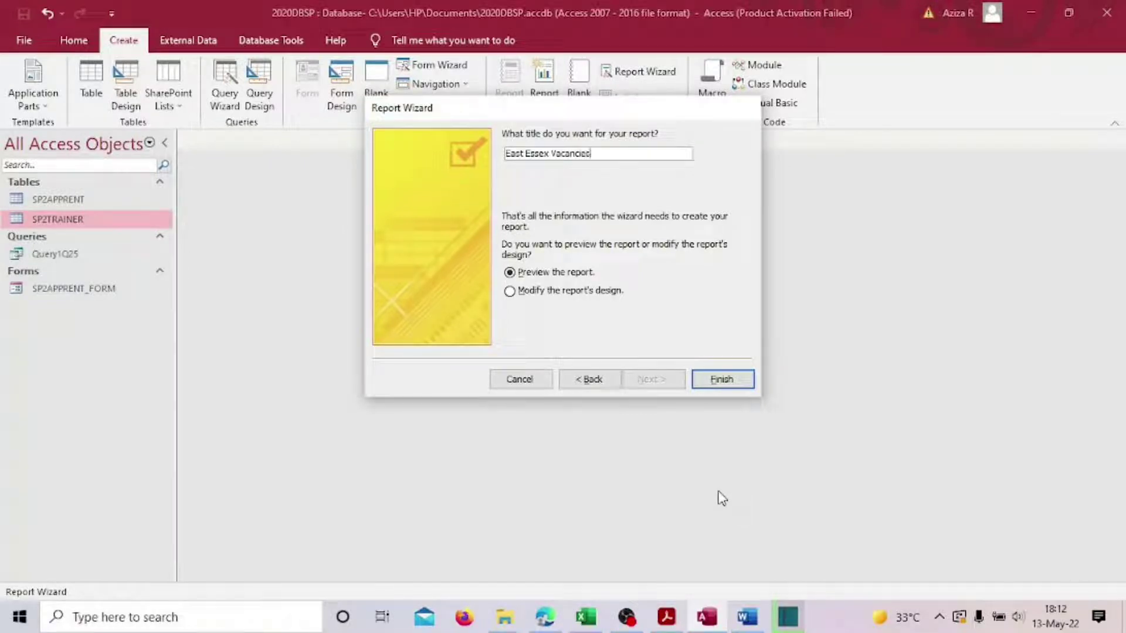
{"action": "left_click", "coordinate": [515, 292]}
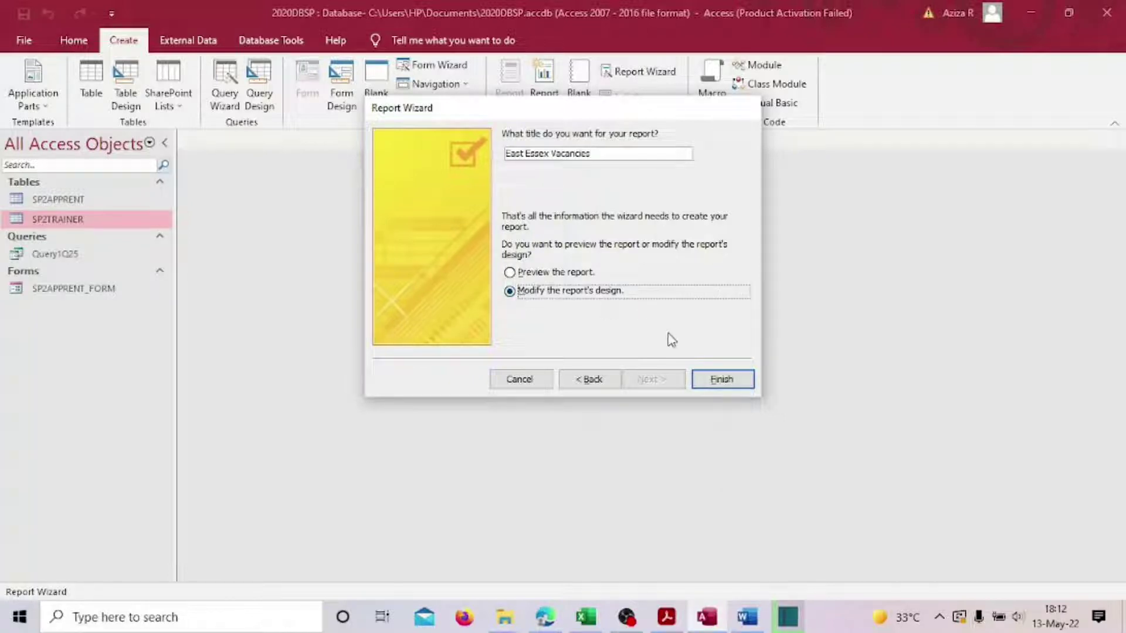
{"action": "left_click", "coordinate": [708, 378]}
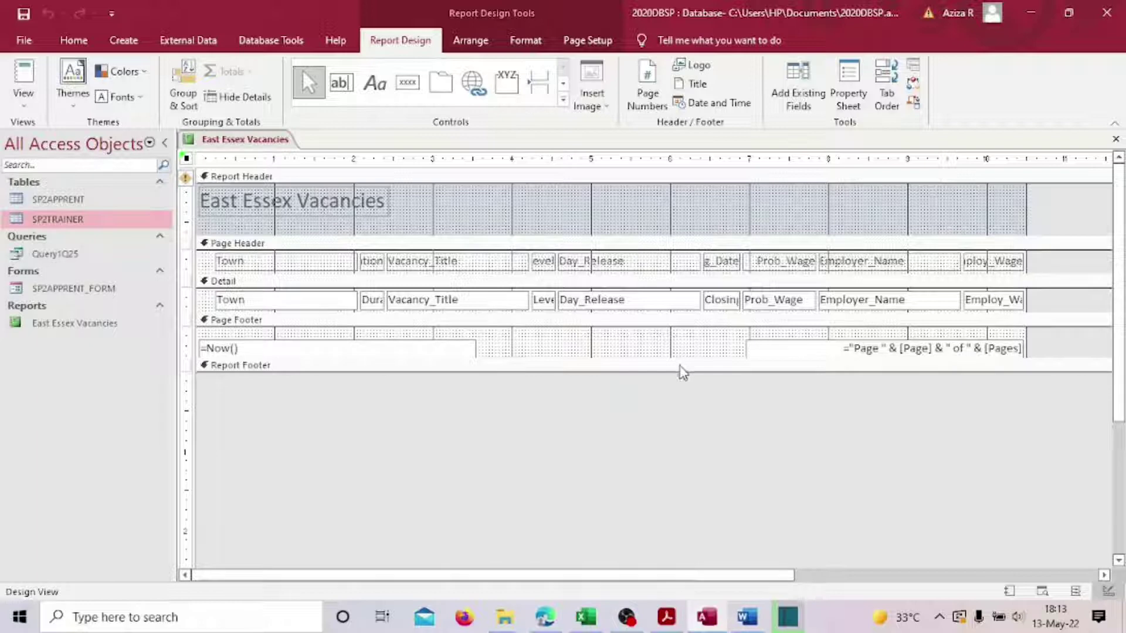
- Drag the Report Footer open, then switch the report to Layout View
{"action": "left_click_drag", "start_coordinate": [680, 371], "coordinate": [681, 394]}
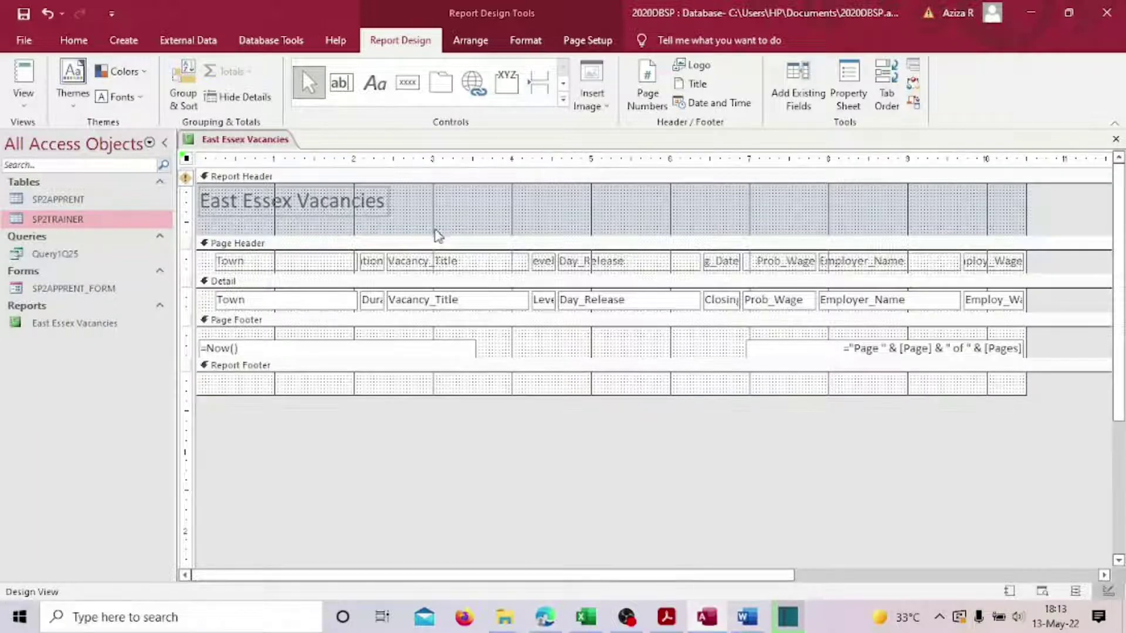
{"action": "left_click", "coordinate": [332, 199]}
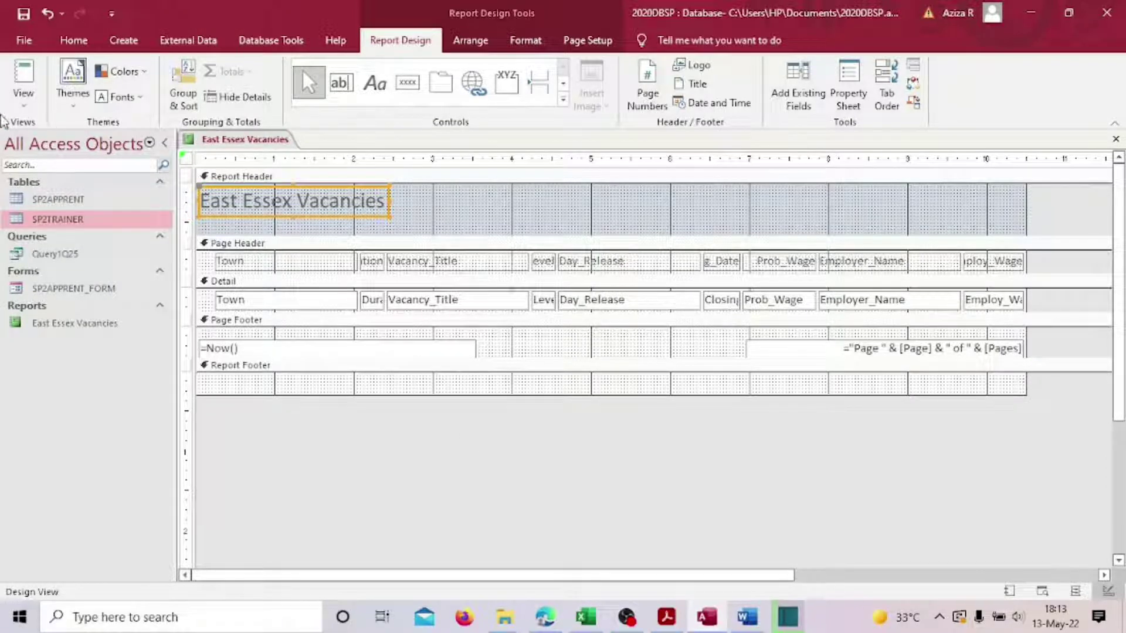
{"action": "left_click", "coordinate": [22, 101]}
{"action": "left_click", "coordinate": [77, 206]}
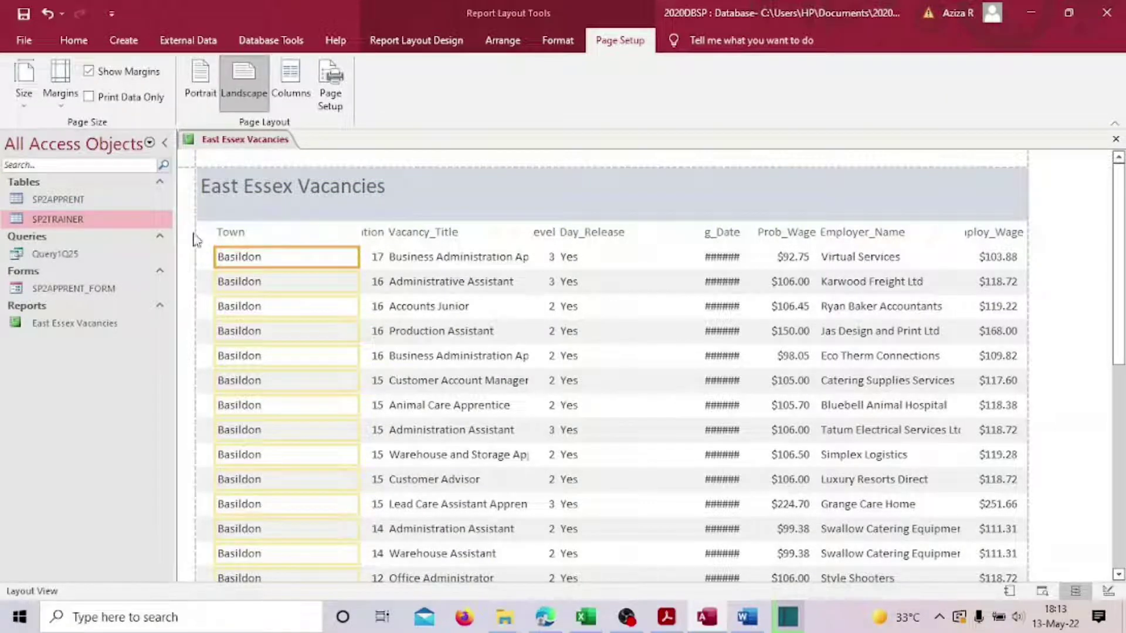
- Narrow the Town column and widen the Duration heading and values so it reads fully
{"action": "left_click", "coordinate": [325, 233]}
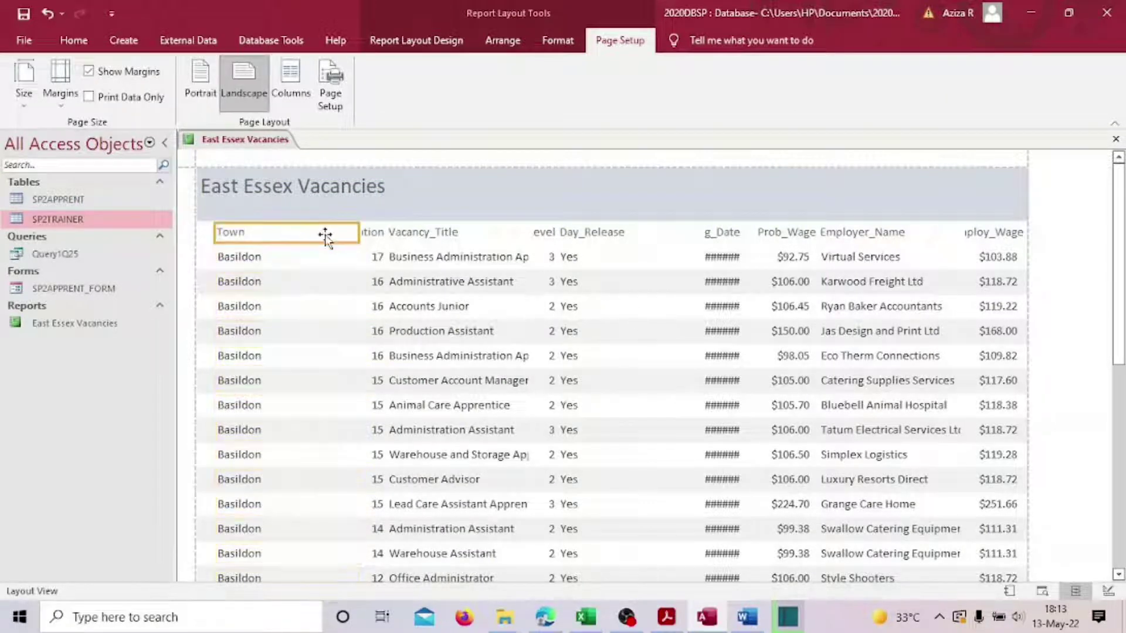
{"action": "left_click_drag", "start_coordinate": [354, 237], "coordinate": [307, 234]}
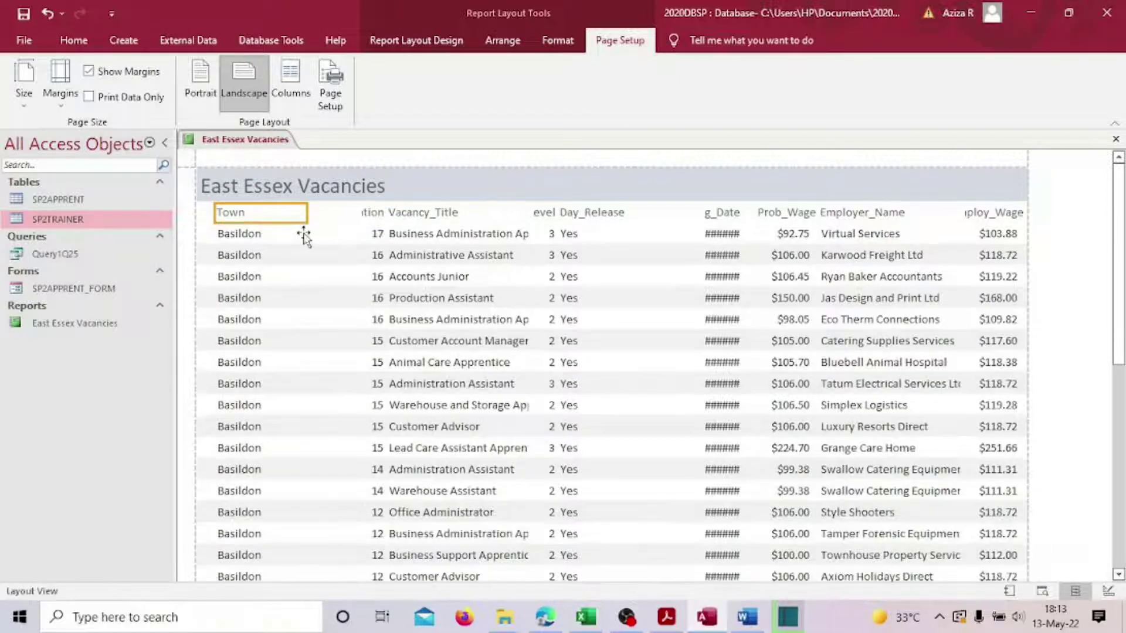
{"action": "left_click", "coordinate": [359, 213]}
{"action": "left_click", "coordinate": [360, 214]}
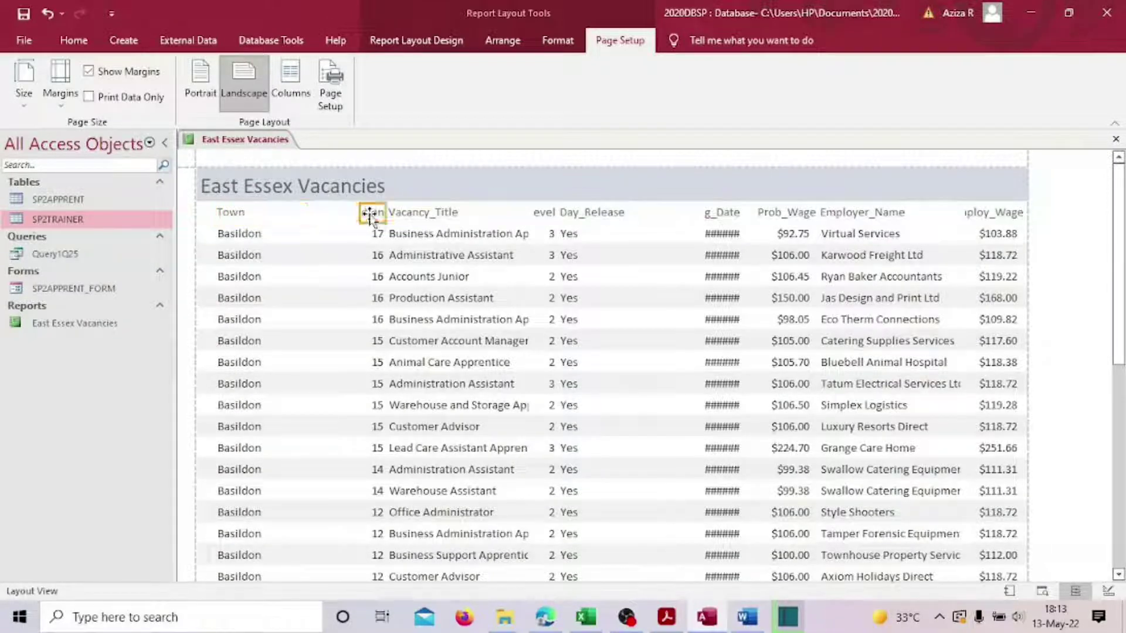
{"action": "left_click", "coordinate": [360, 213]}
{"action": "left_click_drag", "start_coordinate": [363, 212], "coordinate": [311, 212]}
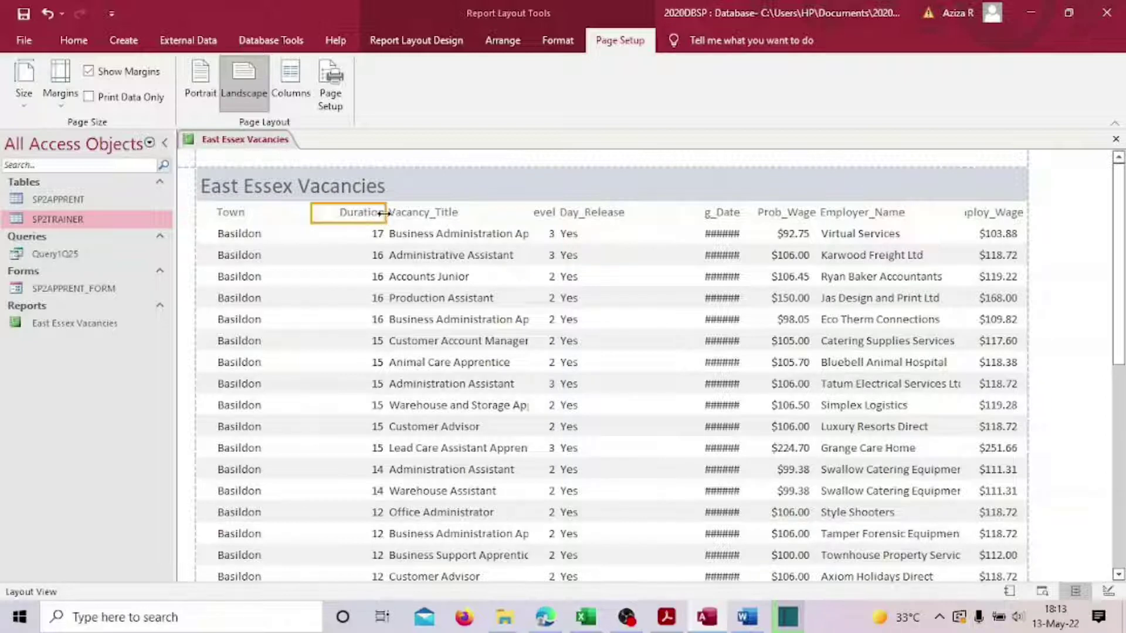
{"action": "left_click_drag", "start_coordinate": [383, 213], "coordinate": [359, 213]}
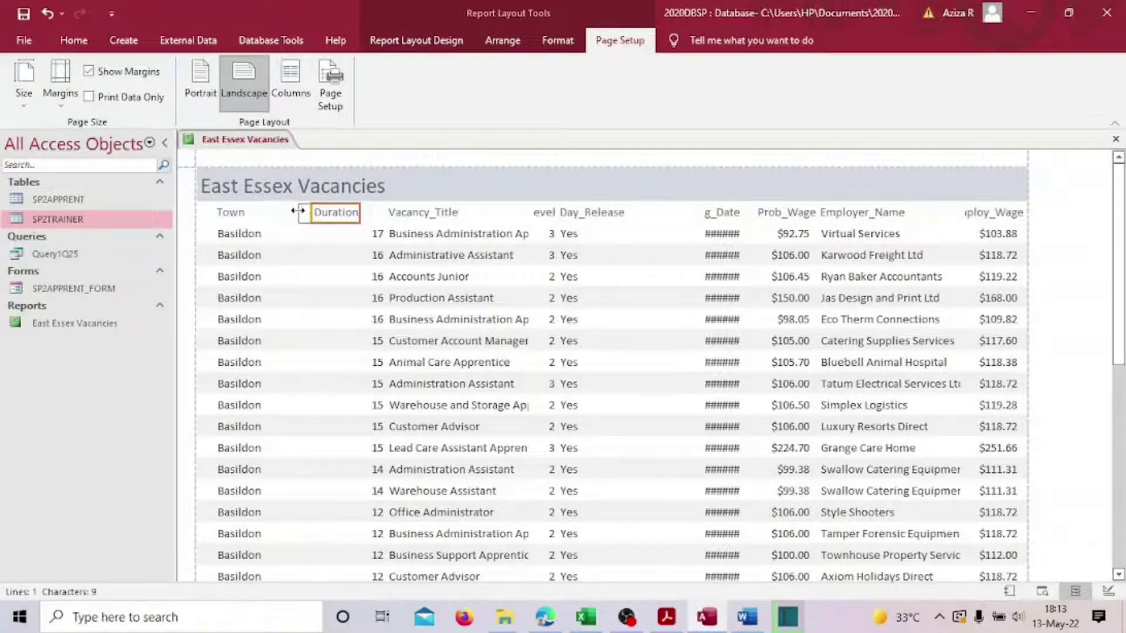
{"action": "left_click", "coordinate": [374, 238]}
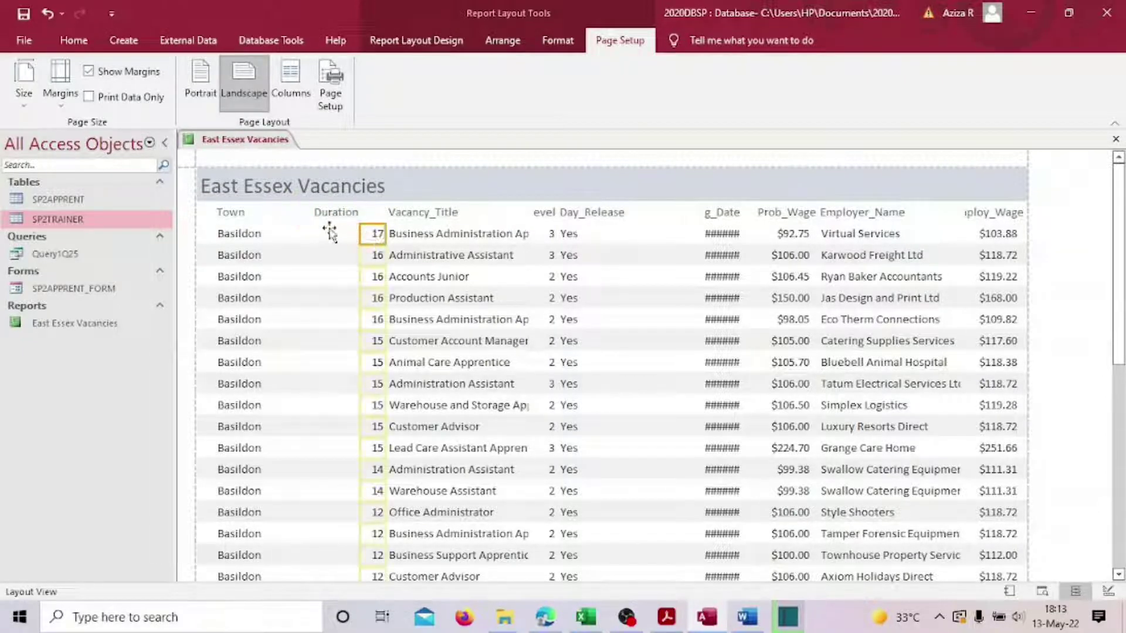
{"action": "left_click_drag", "start_coordinate": [368, 234], "coordinate": [330, 232]}
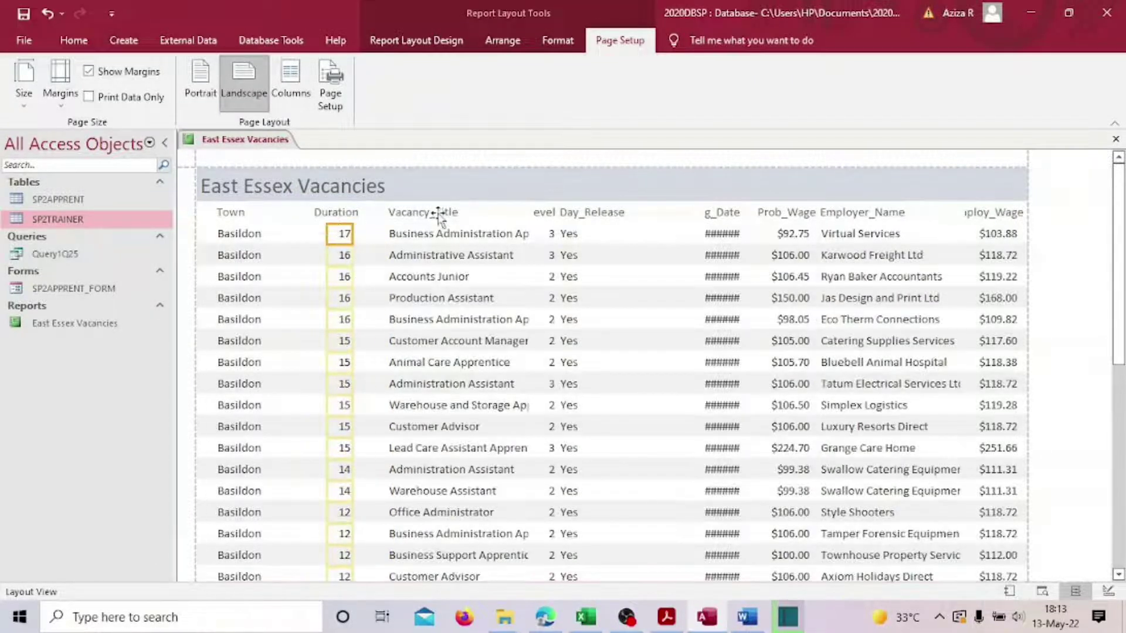
{"action": "left_click", "coordinate": [344, 219]}
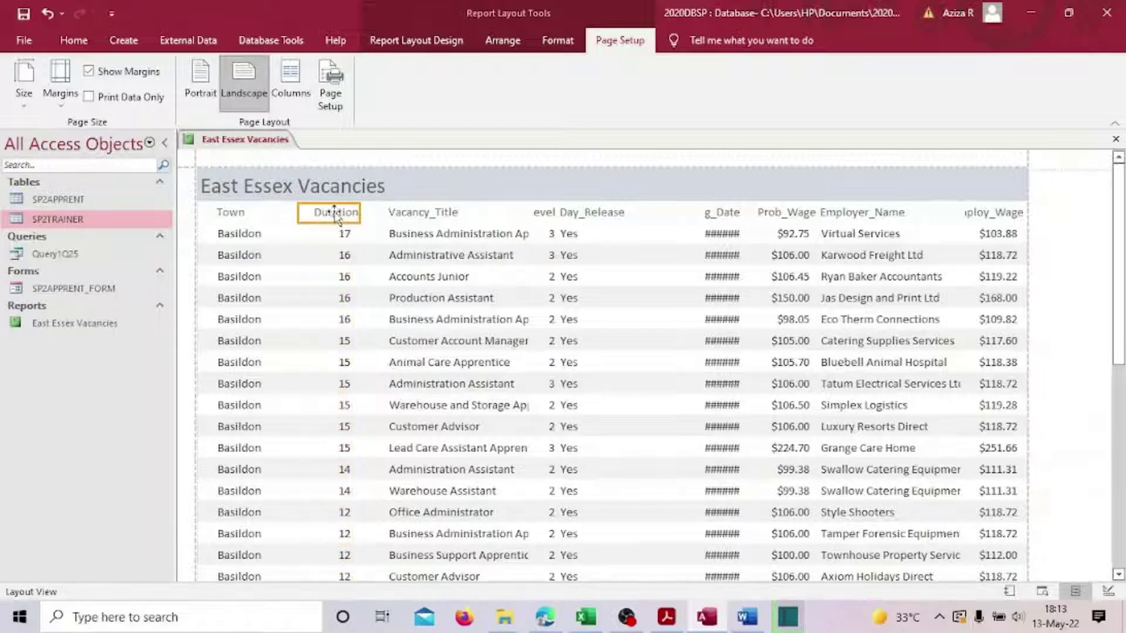
{"action": "left_click_drag", "start_coordinate": [339, 230], "coordinate": [329, 231]}
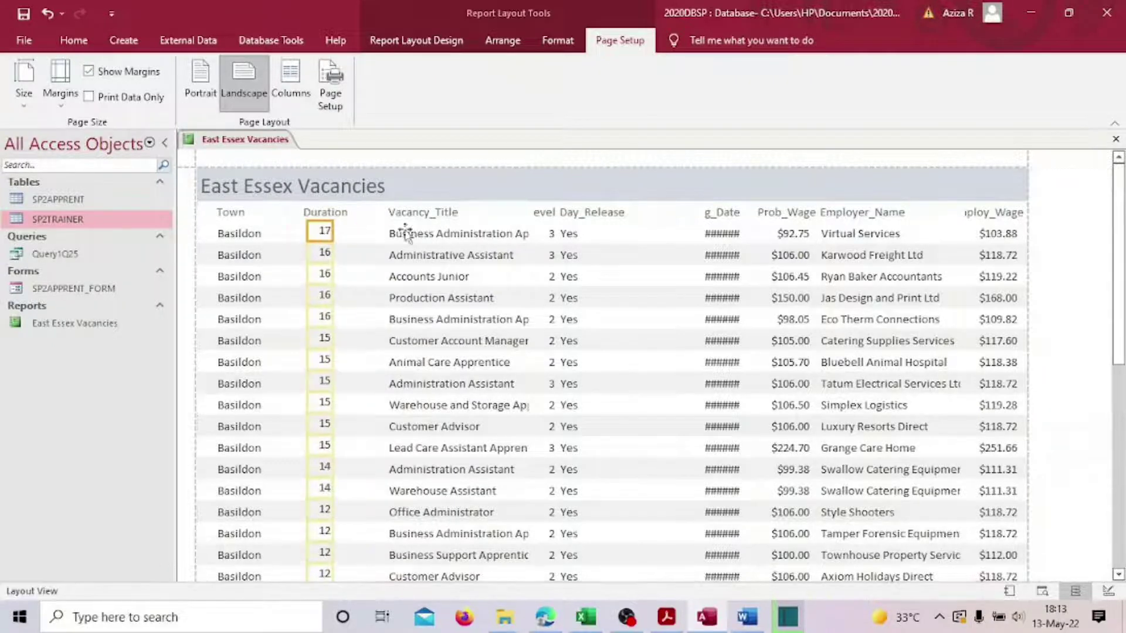
- Move the Vacancy_Title column and heading left and widen the column
{"action": "left_click", "coordinate": [435, 214]}
{"action": "left_click_drag", "start_coordinate": [428, 226], "coordinate": [402, 234]}
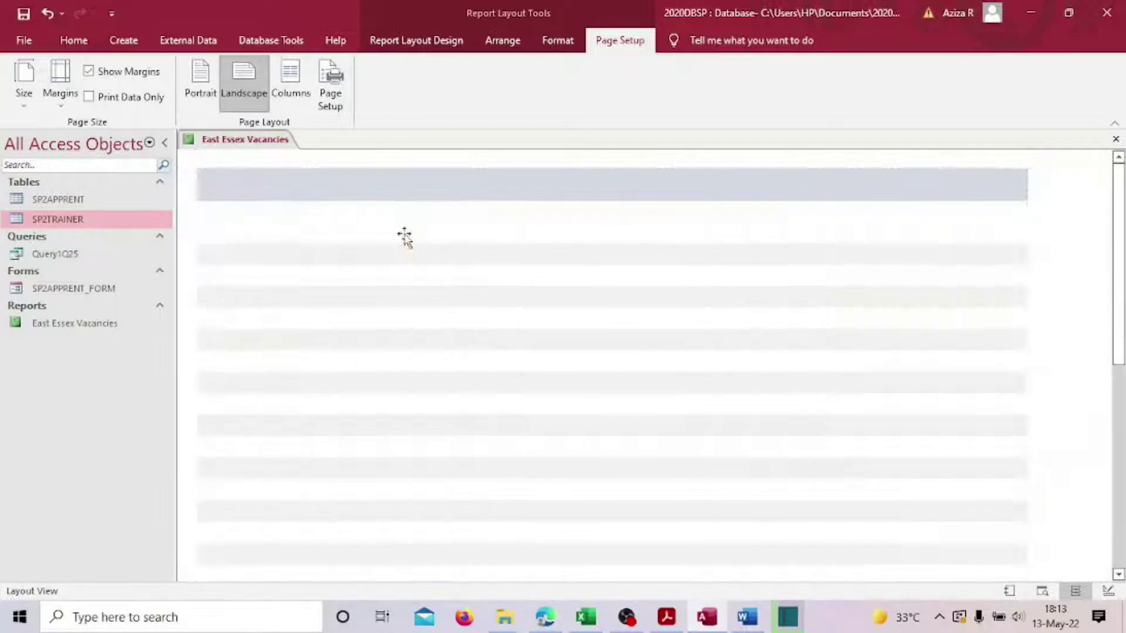
{"action": "left_click_drag", "start_coordinate": [503, 233], "coordinate": [528, 237]}
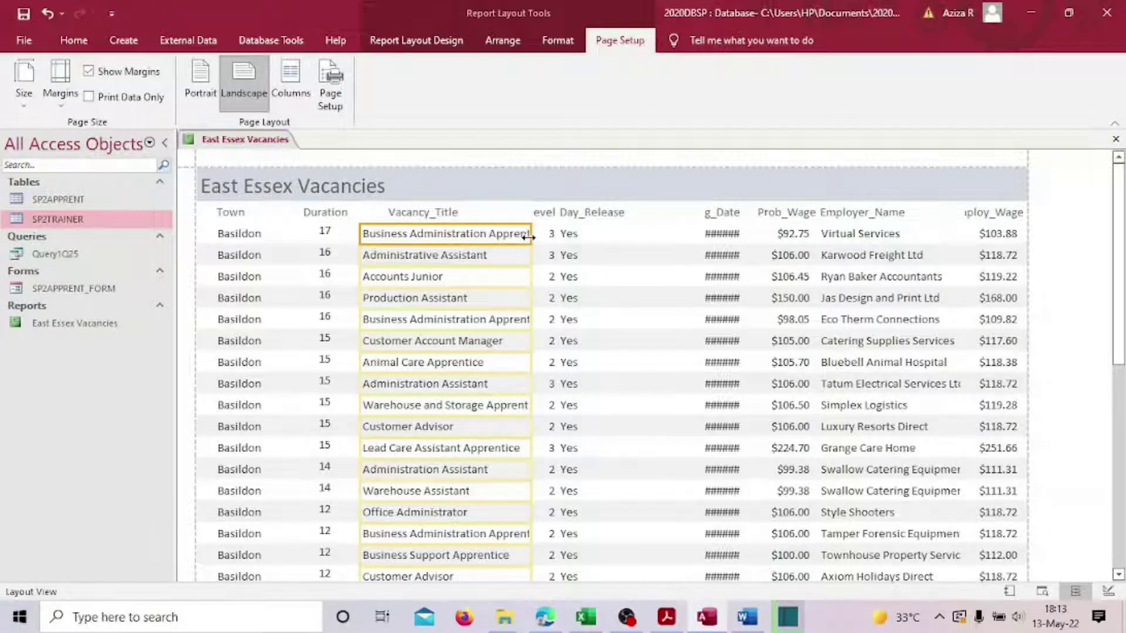
{"action": "left_click", "coordinate": [448, 212]}
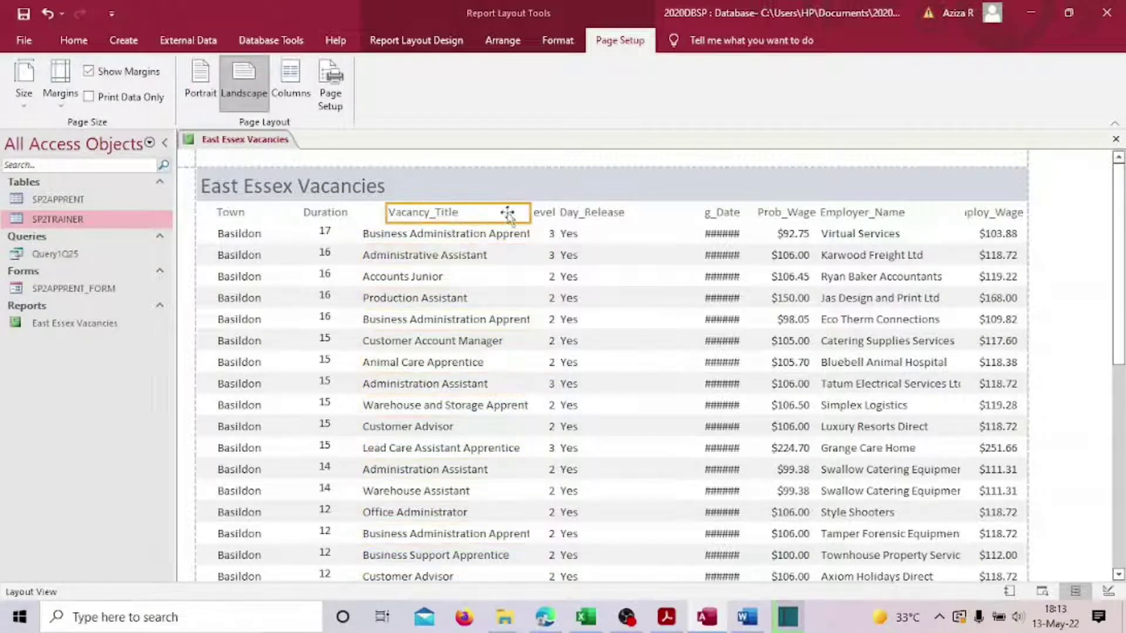
{"action": "left_click_drag", "start_coordinate": [436, 212], "coordinate": [420, 213]}
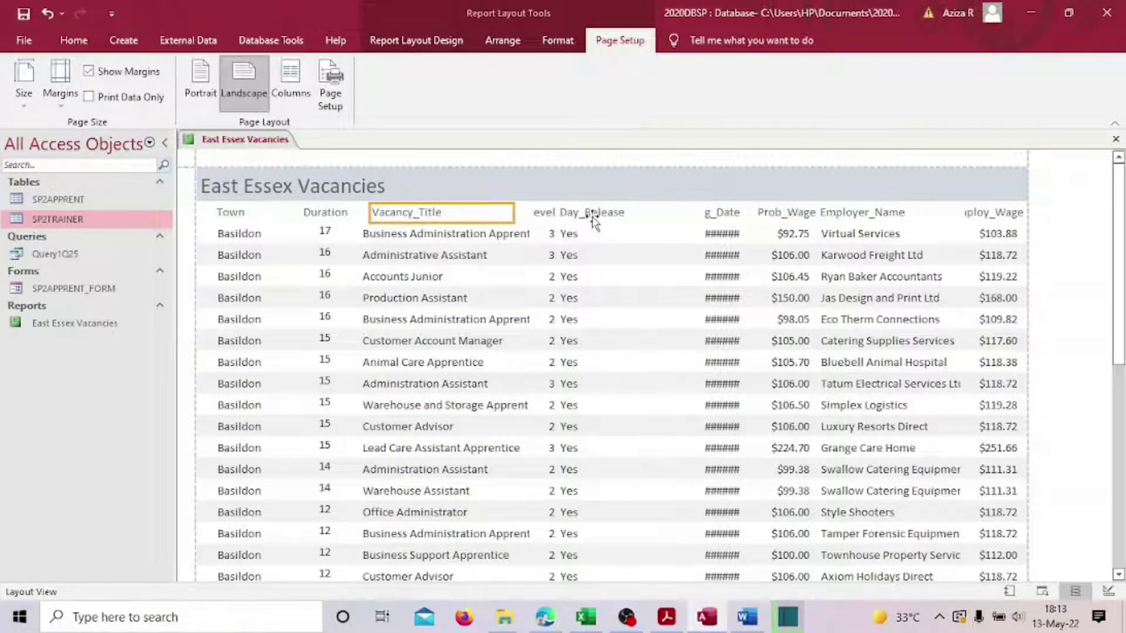
- Nudge Duration further left and widen Vacancy_Title until full titles show
{"action": "left_click", "coordinate": [324, 231]}
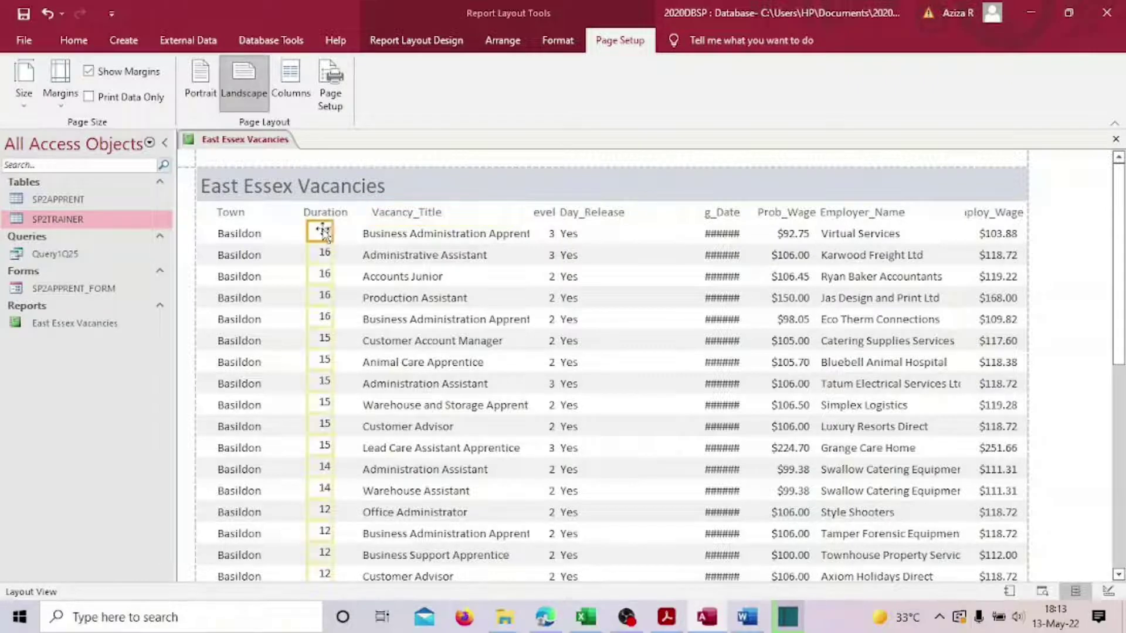
{"action": "left_click_drag", "start_coordinate": [325, 231], "coordinate": [299, 214]}
{"action": "left_click", "coordinate": [317, 216]}
{"action": "left_click", "coordinate": [317, 233]}
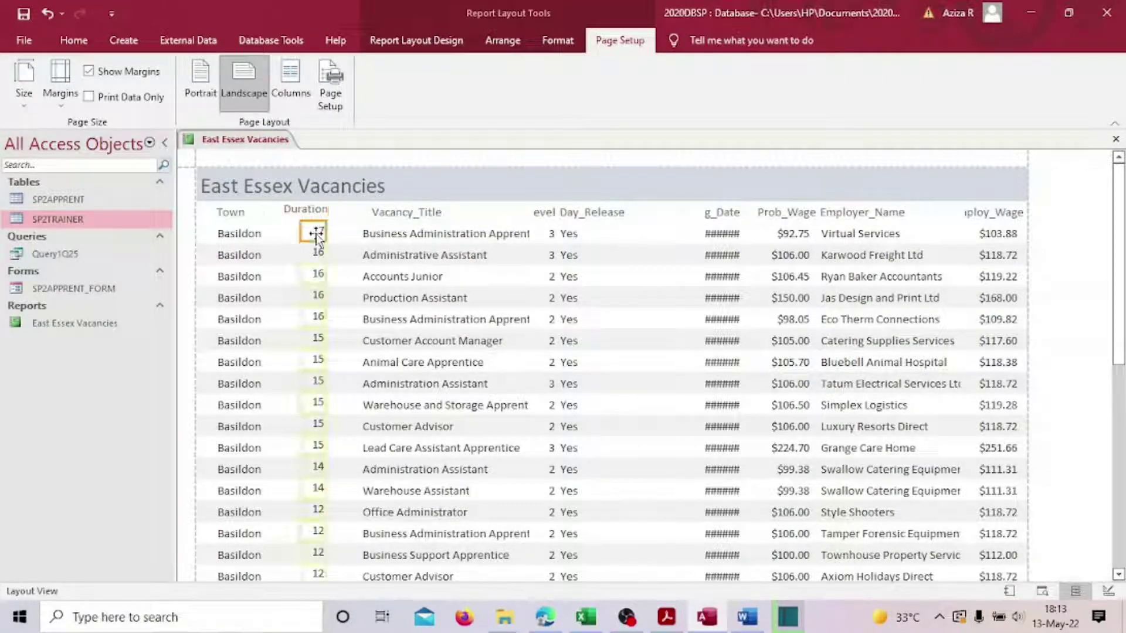
{"action": "left_click", "coordinate": [428, 236]}
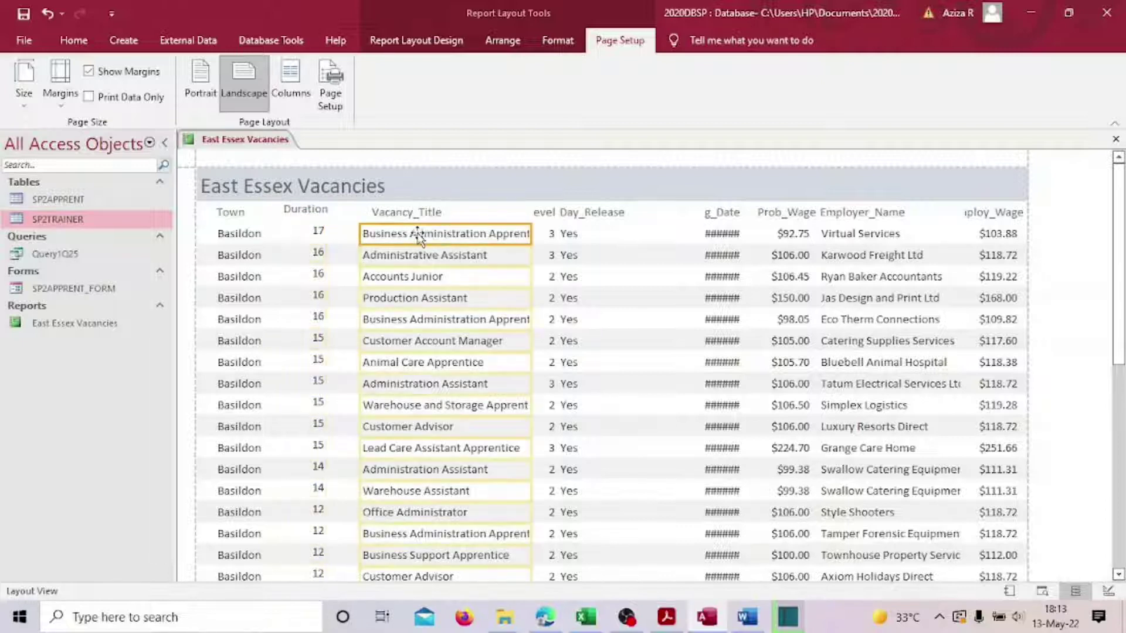
{"action": "left_click_drag", "start_coordinate": [414, 237], "coordinate": [384, 236]}
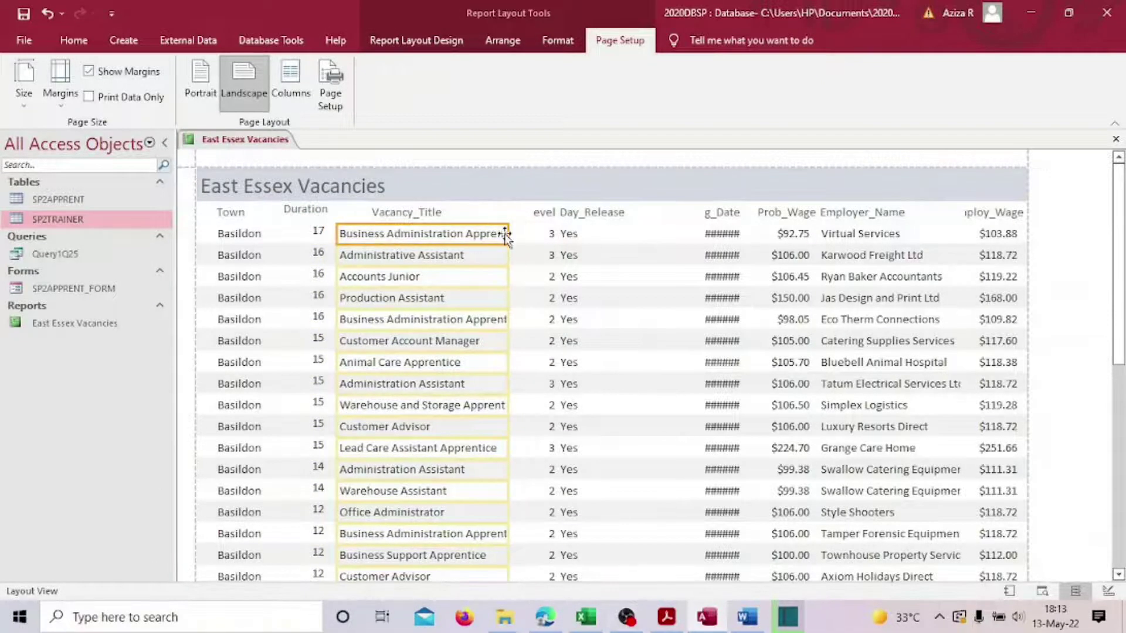
{"action": "left_click_drag", "start_coordinate": [508, 234], "coordinate": [528, 233]}
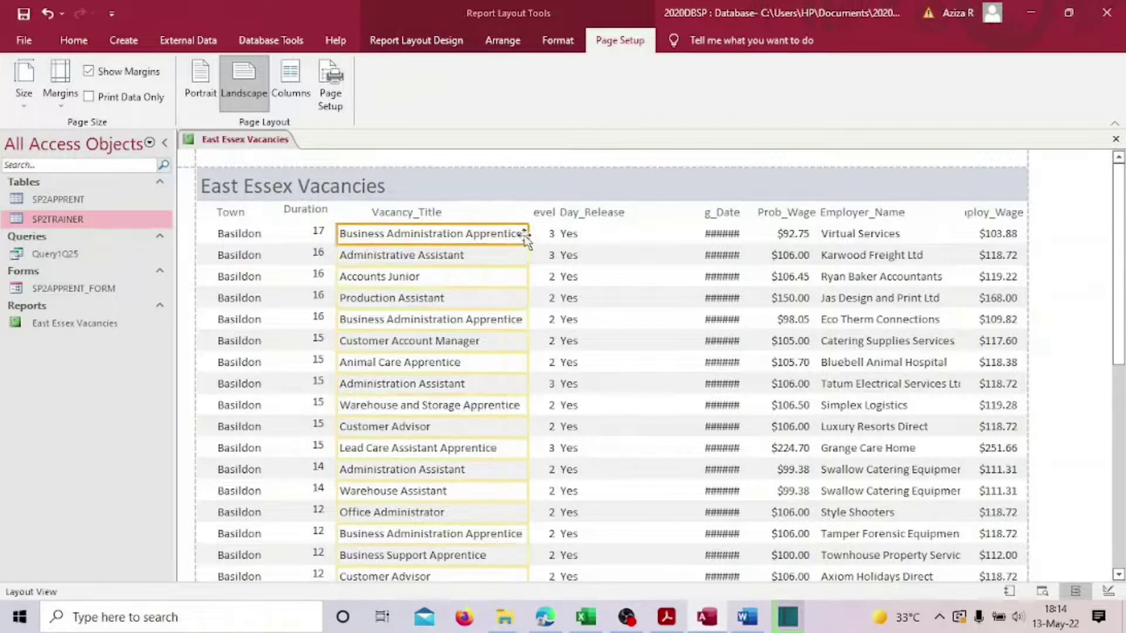
{"action": "left_click", "coordinate": [315, 233]}
{"action": "left_click_drag", "start_coordinate": [315, 234], "coordinate": [313, 236]}
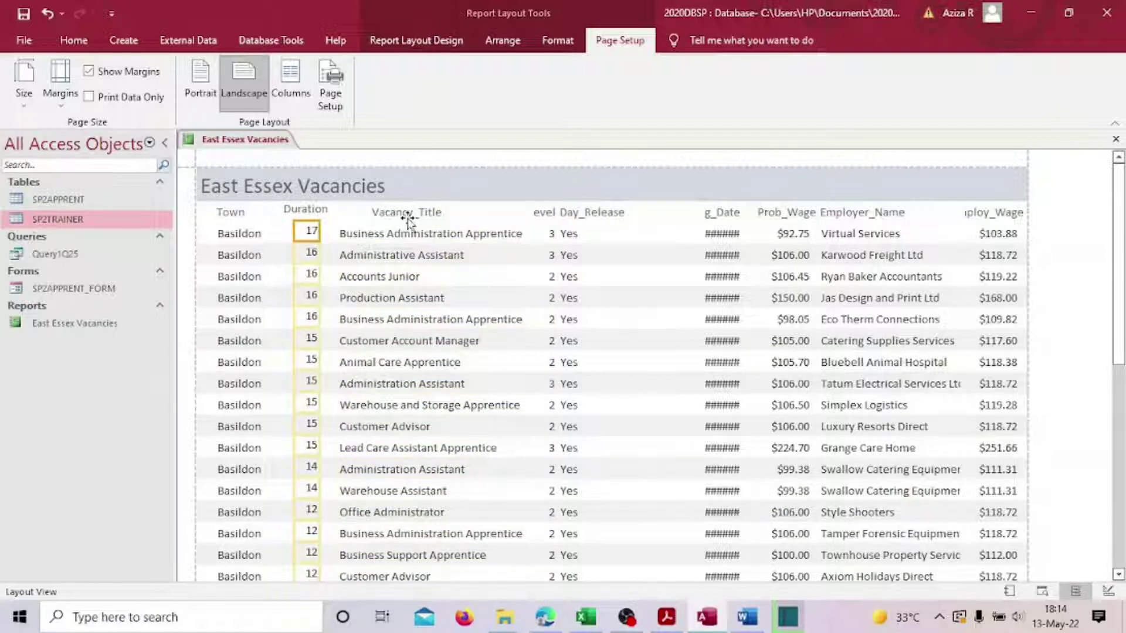
- Shift the Day_Release values right and narrow the Day_Release heading
{"action": "left_click", "coordinate": [584, 219]}
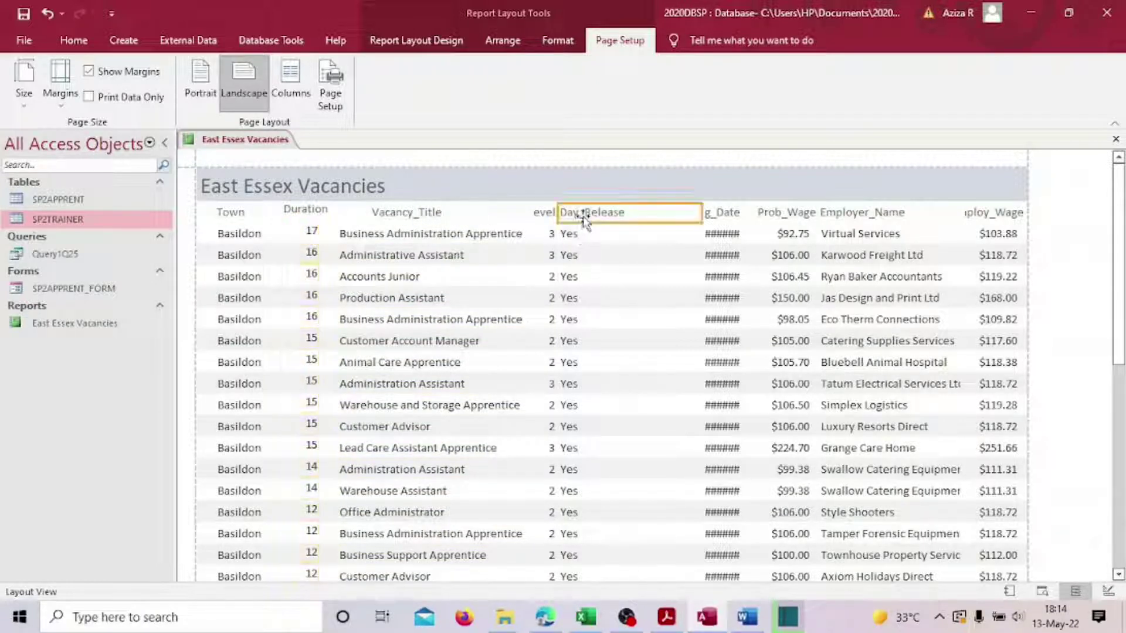
{"action": "left_click", "coordinate": [575, 217]}
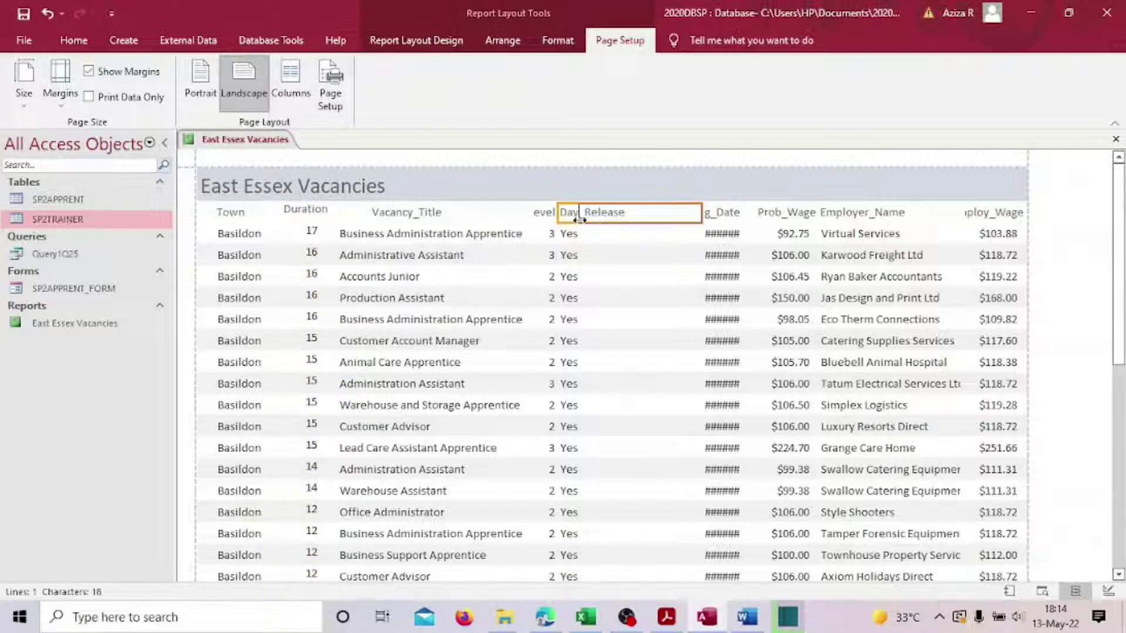
{"action": "left_click", "coordinate": [571, 234]}
{"action": "left_click_drag", "start_coordinate": [560, 234], "coordinate": [574, 213]}
{"action": "left_click", "coordinate": [548, 212]}
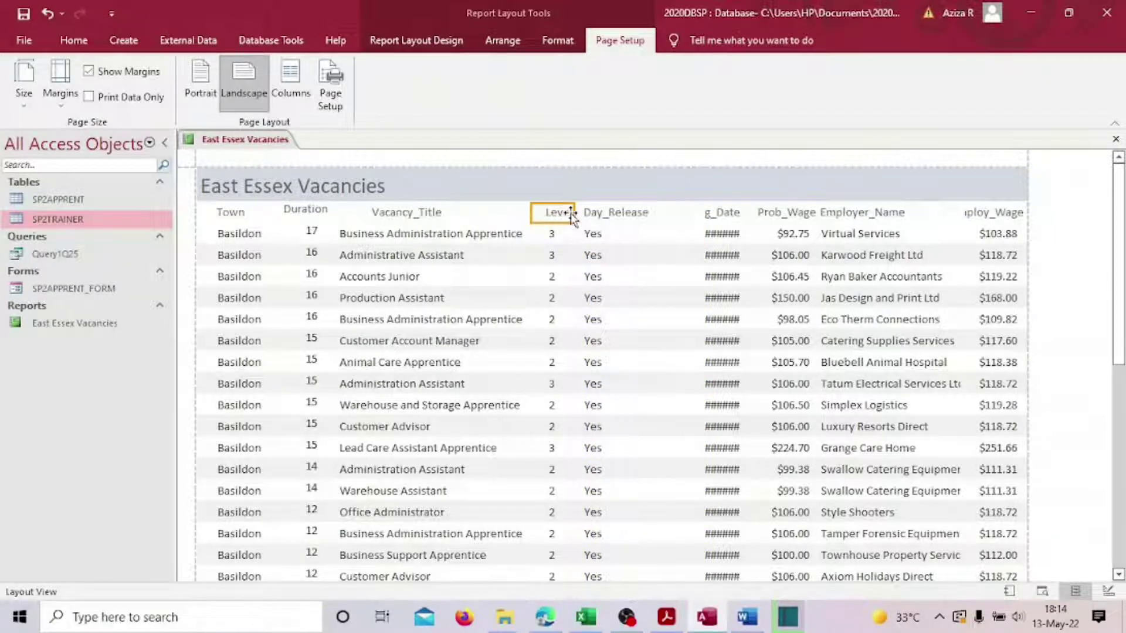
{"action": "left_click", "coordinate": [645, 214]}
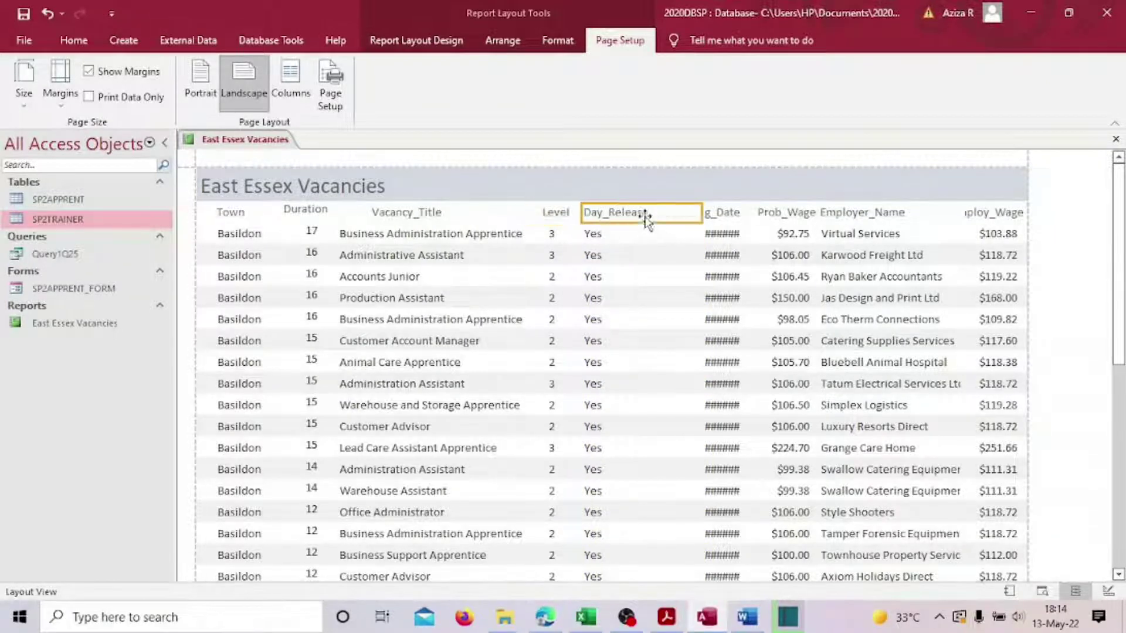
{"action": "left_click_drag", "start_coordinate": [709, 214], "coordinate": [653, 216]}
{"action": "left_click", "coordinate": [591, 235]}
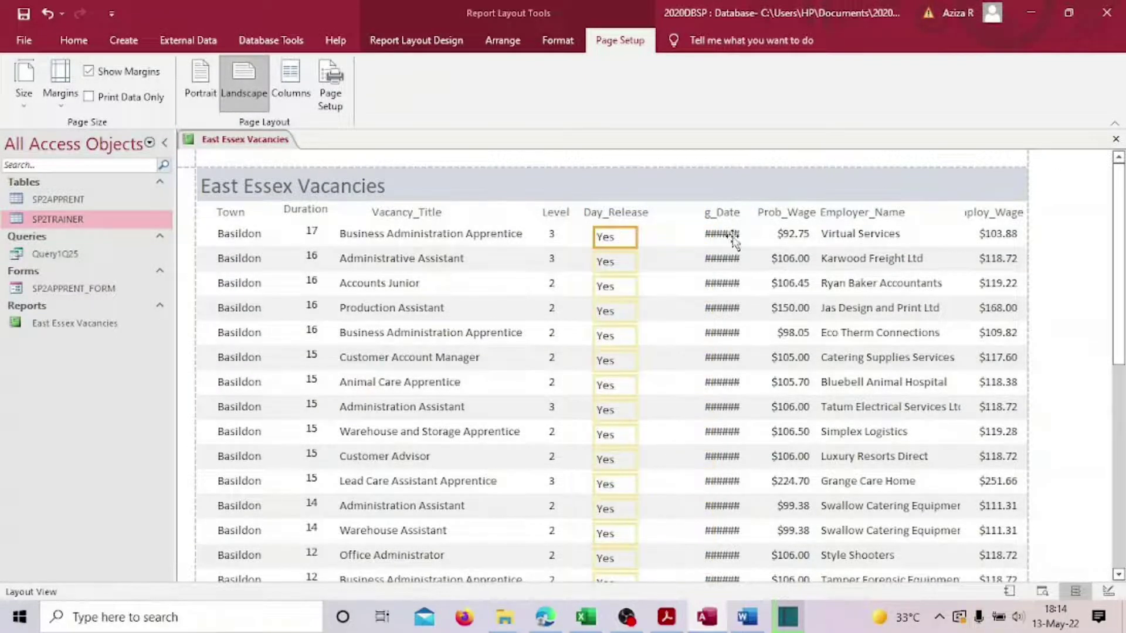
- Move the Closing_Date values under their heading and nudge the heading into line
{"action": "left_click", "coordinate": [703, 237]}
{"action": "left_click_drag", "start_coordinate": [703, 241], "coordinate": [661, 213]}
{"action": "left_click", "coordinate": [706, 214]}
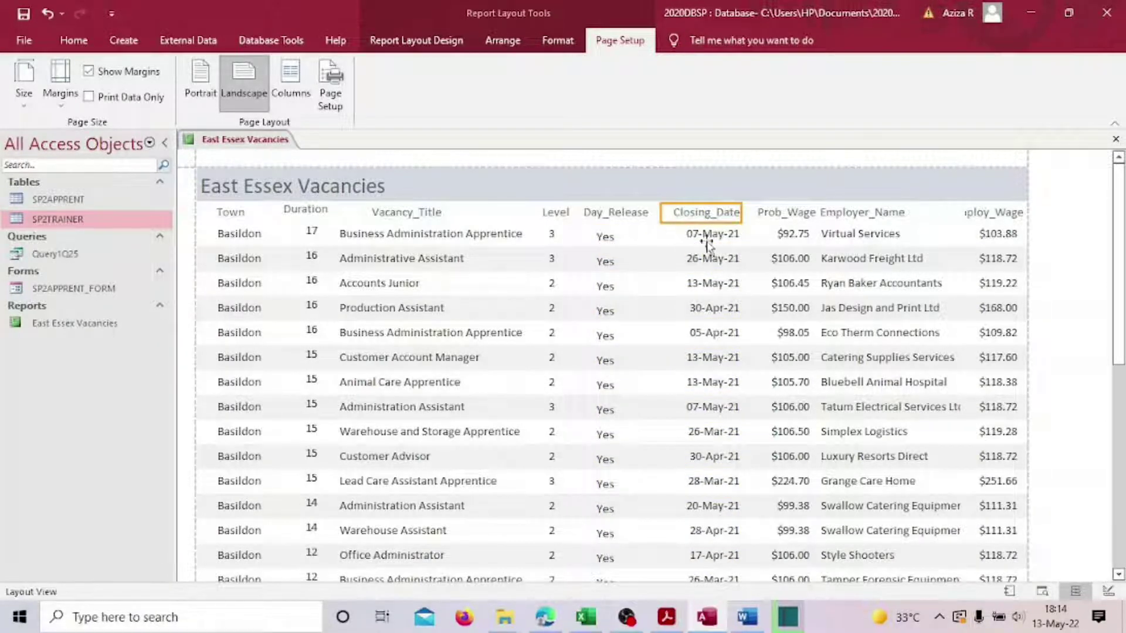
{"action": "left_click", "coordinate": [703, 237]}
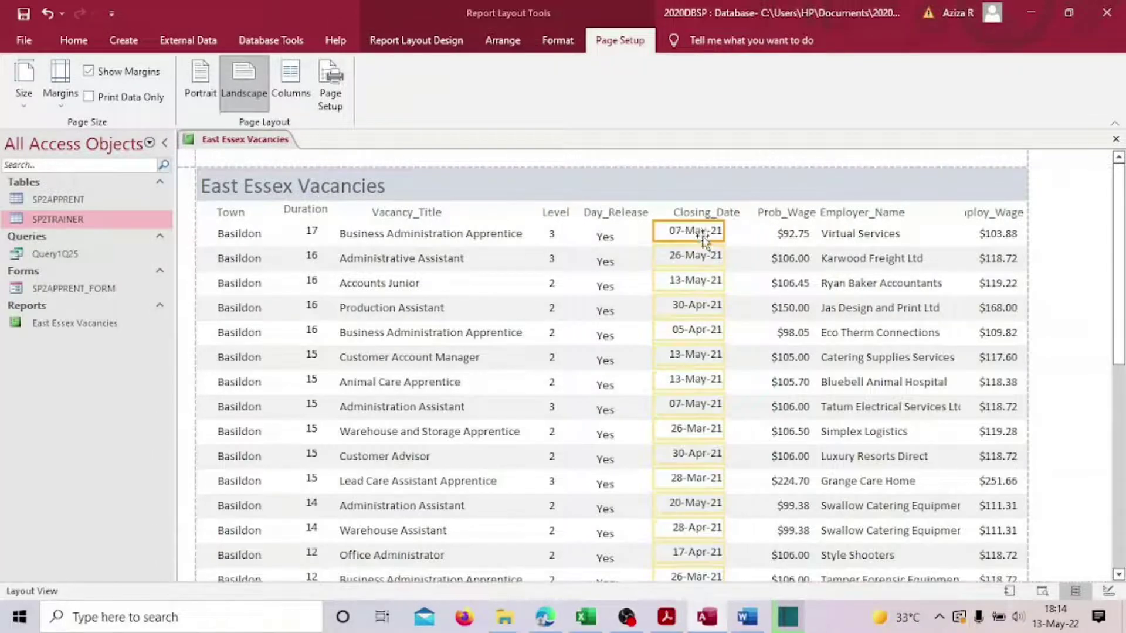
{"action": "left_click_drag", "start_coordinate": [699, 233], "coordinate": [717, 235]}
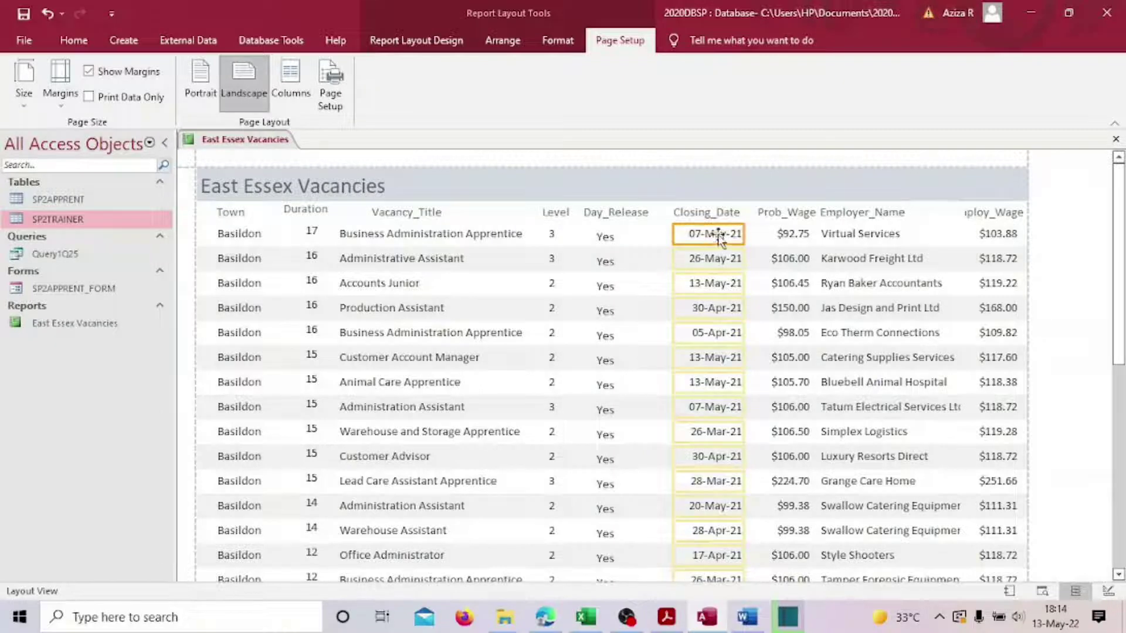
{"action": "left_click", "coordinate": [716, 216]}
{"action": "left_click_drag", "start_coordinate": [716, 216], "coordinate": [698, 234]}
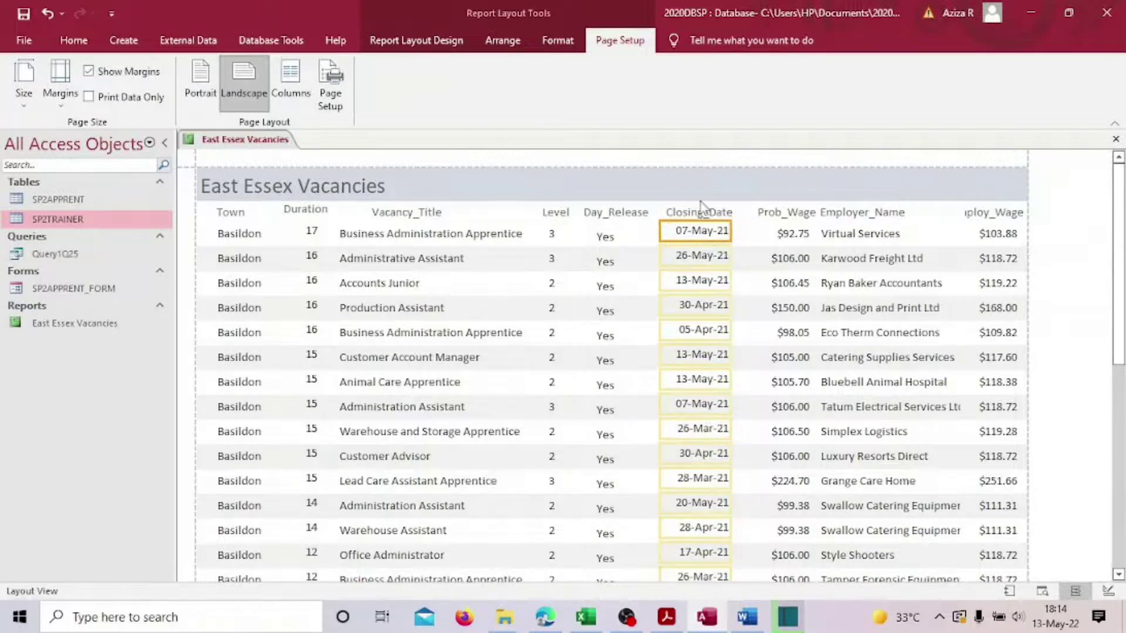
- Nudge the Prob_Wage heading slightly left
{"action": "left_click", "coordinate": [735, 278]}
{"action": "left_click", "coordinate": [792, 215]}
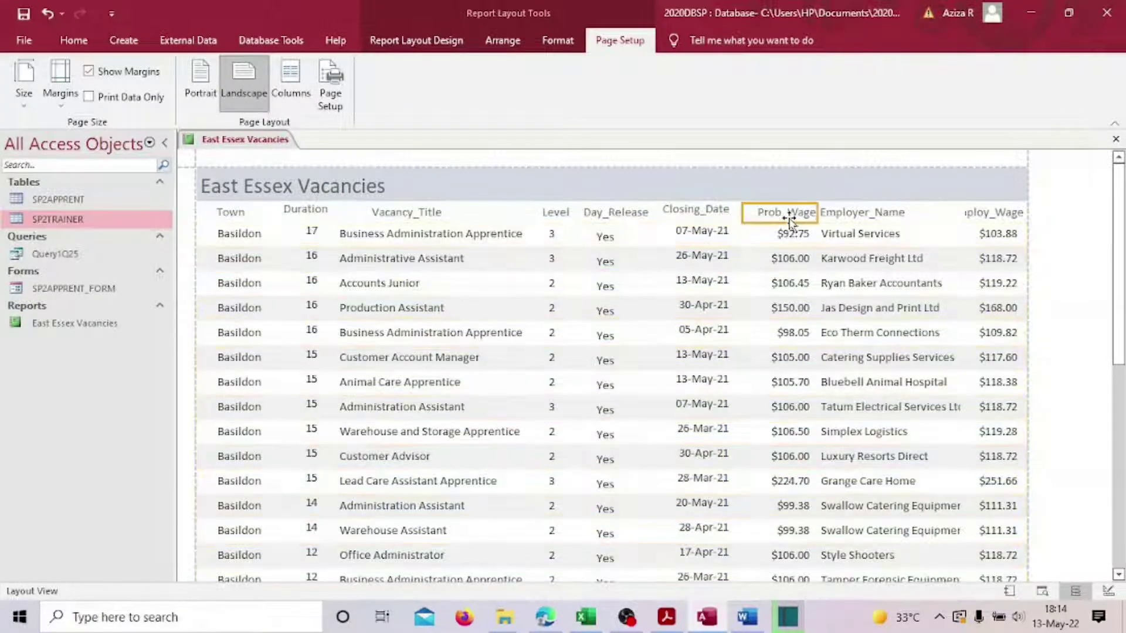
{"action": "left_click_drag", "start_coordinate": [786, 218], "coordinate": [740, 234]}
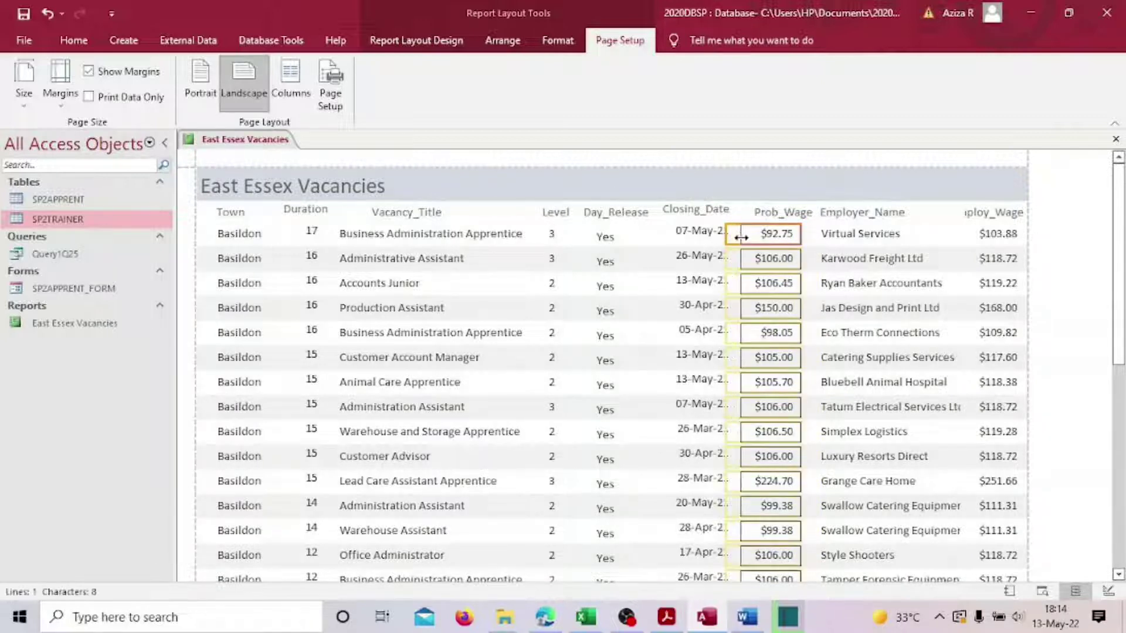
{"action": "left_click", "coordinate": [762, 212]}
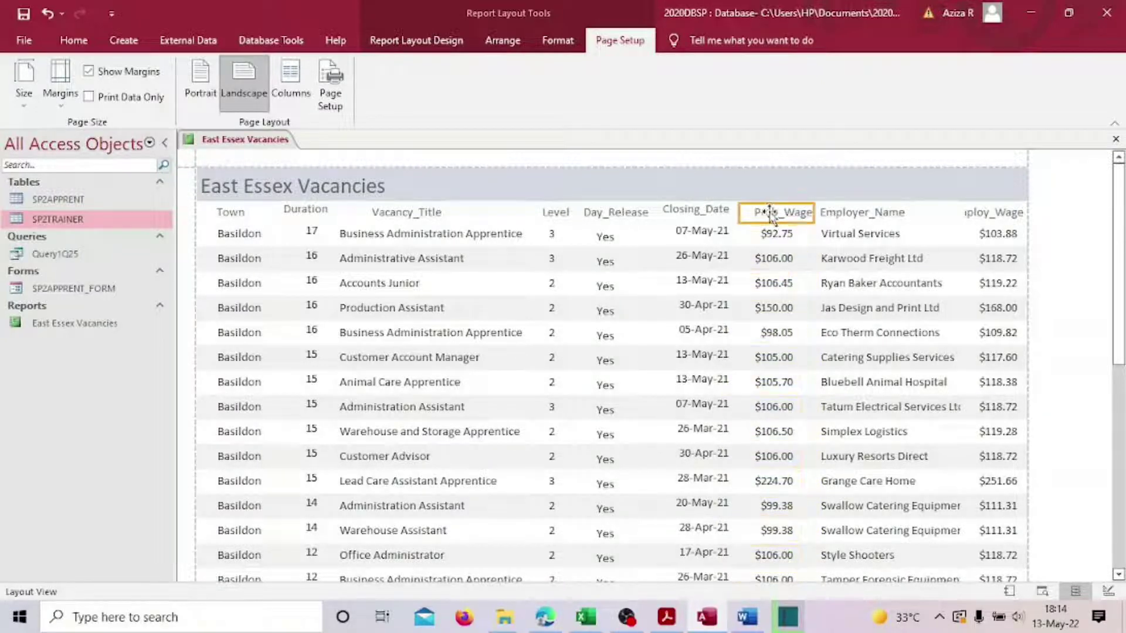
{"action": "left_click", "coordinate": [797, 214]}
{"action": "key", "text": "Return"}
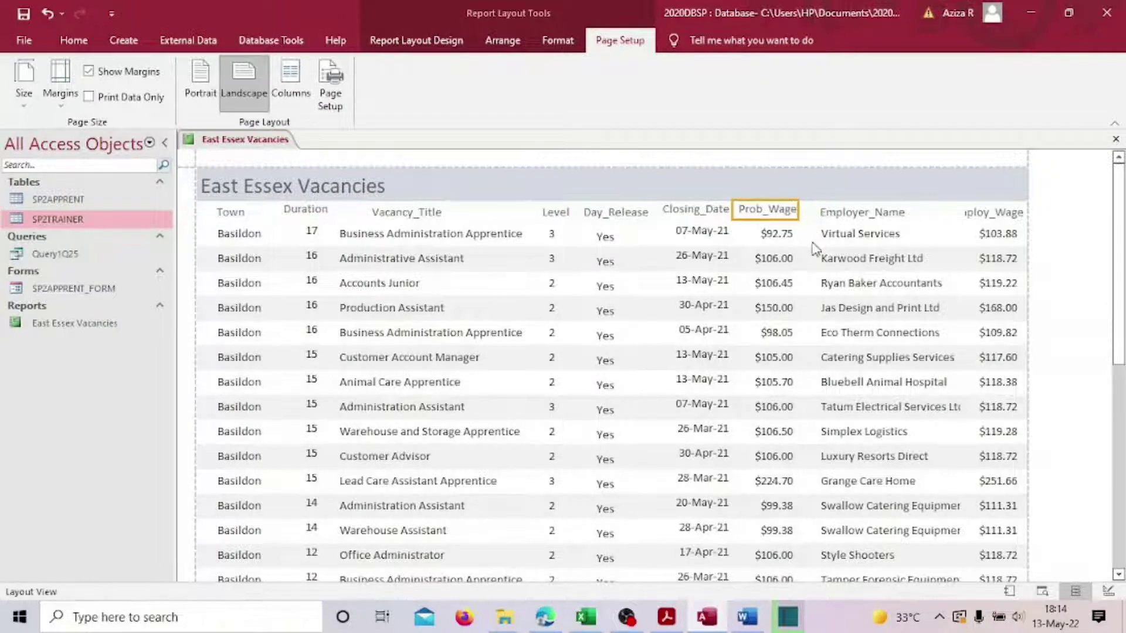
- Move Employer_Name beside Prob_Wage and widen it, then widen the Employ_Wage heading
{"action": "left_click", "coordinate": [854, 238]}
{"action": "left_click_drag", "start_coordinate": [850, 235], "coordinate": [831, 237]}
{"action": "left_click_drag", "start_coordinate": [943, 235], "coordinate": [953, 236]}
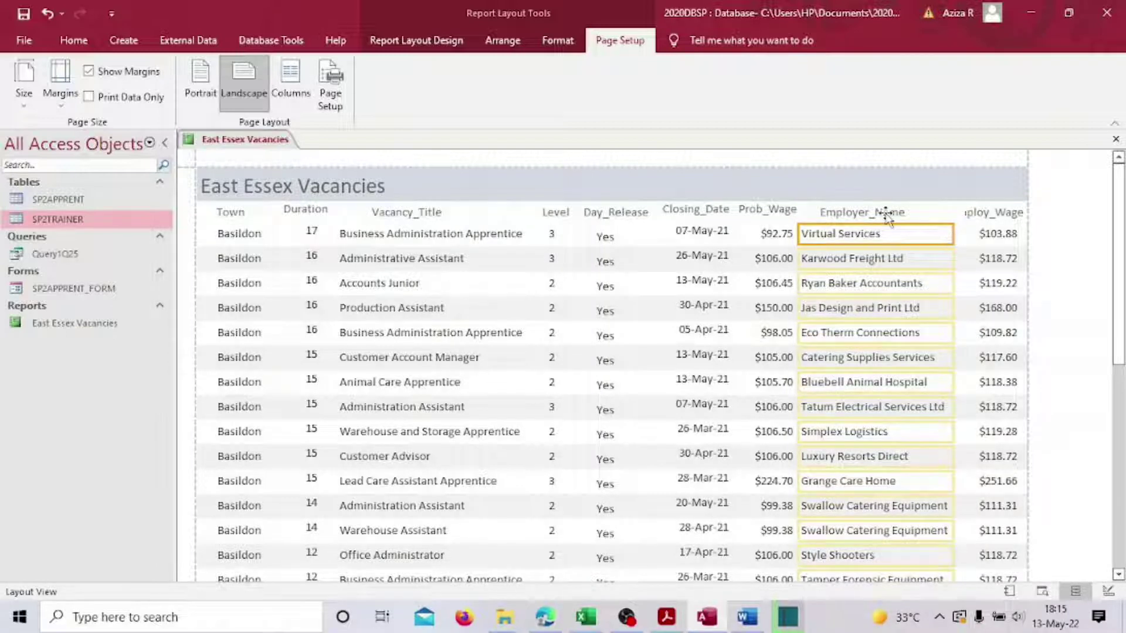
{"action": "left_click", "coordinate": [842, 213]}
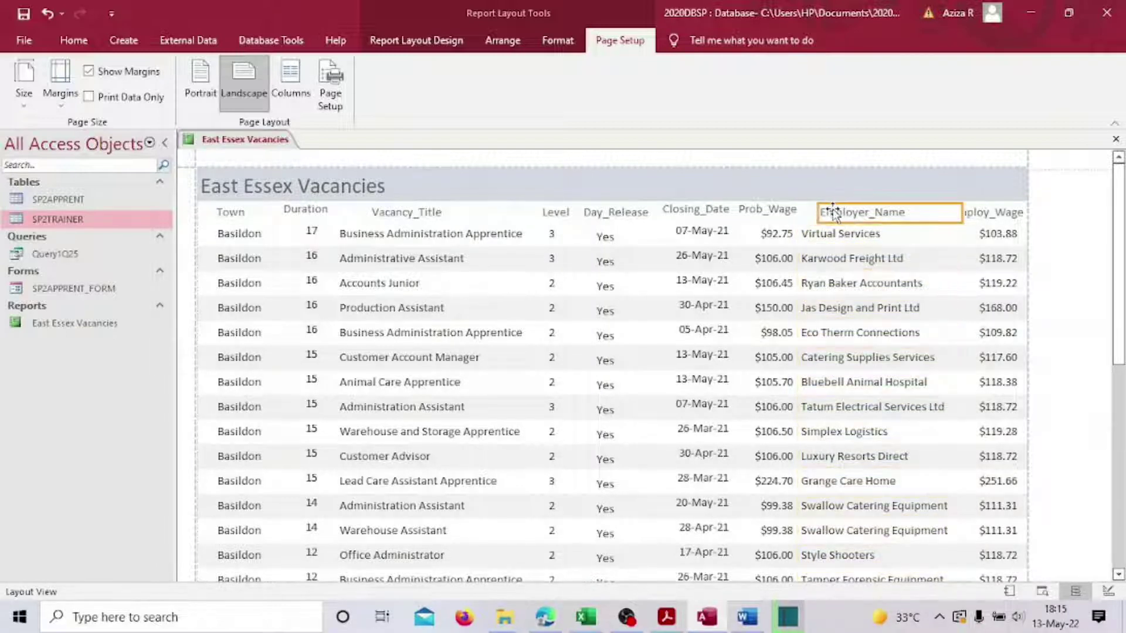
{"action": "left_click_drag", "start_coordinate": [834, 212], "coordinate": [832, 256]}
{"action": "left_click", "coordinate": [828, 236]}
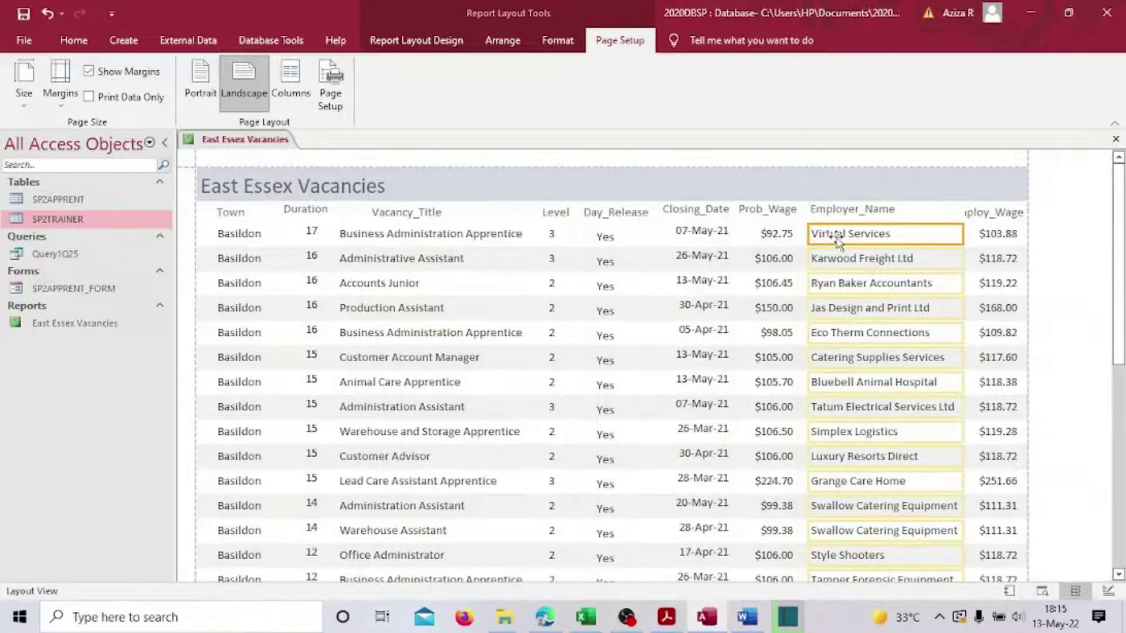
{"action": "left_click", "coordinate": [990, 214]}
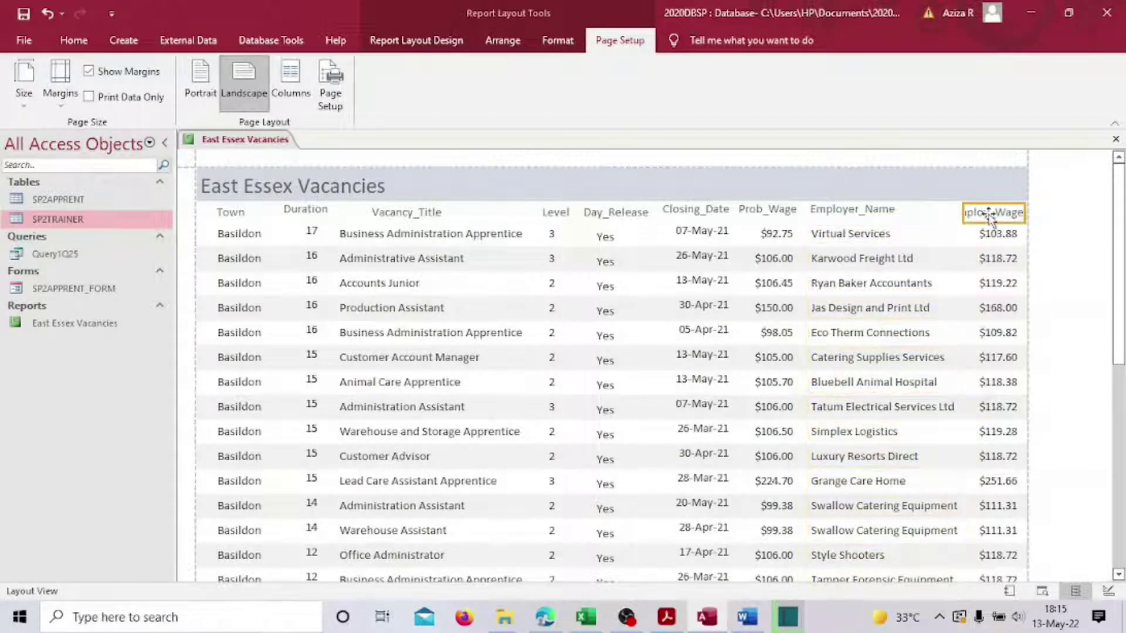
{"action": "left_click_drag", "start_coordinate": [963, 213], "coordinate": [947, 213]}
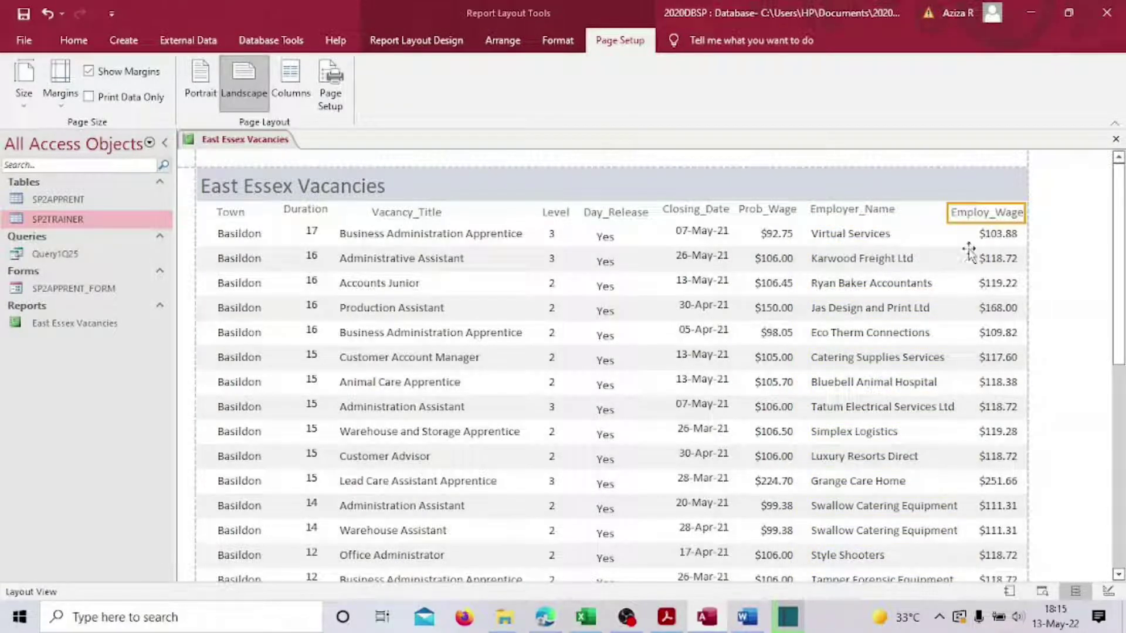
{"action": "left_click", "coordinate": [949, 188]}
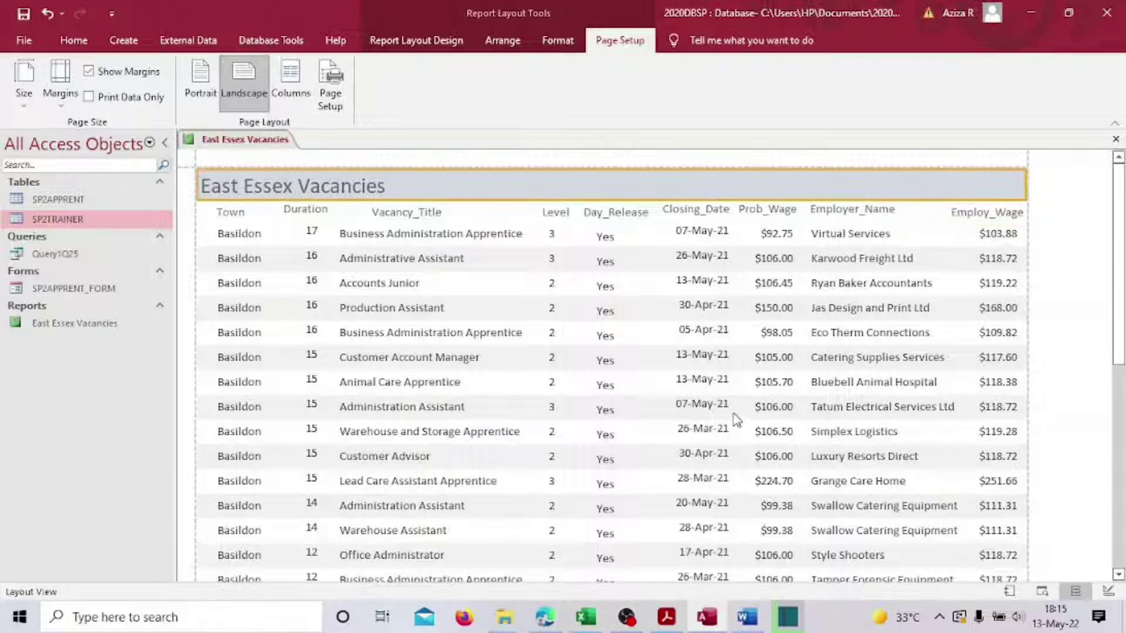
- Check the Day_Release, Closing_Date and Level headings and try shifting the Duration column
{"action": "left_click", "coordinate": [642, 212]}
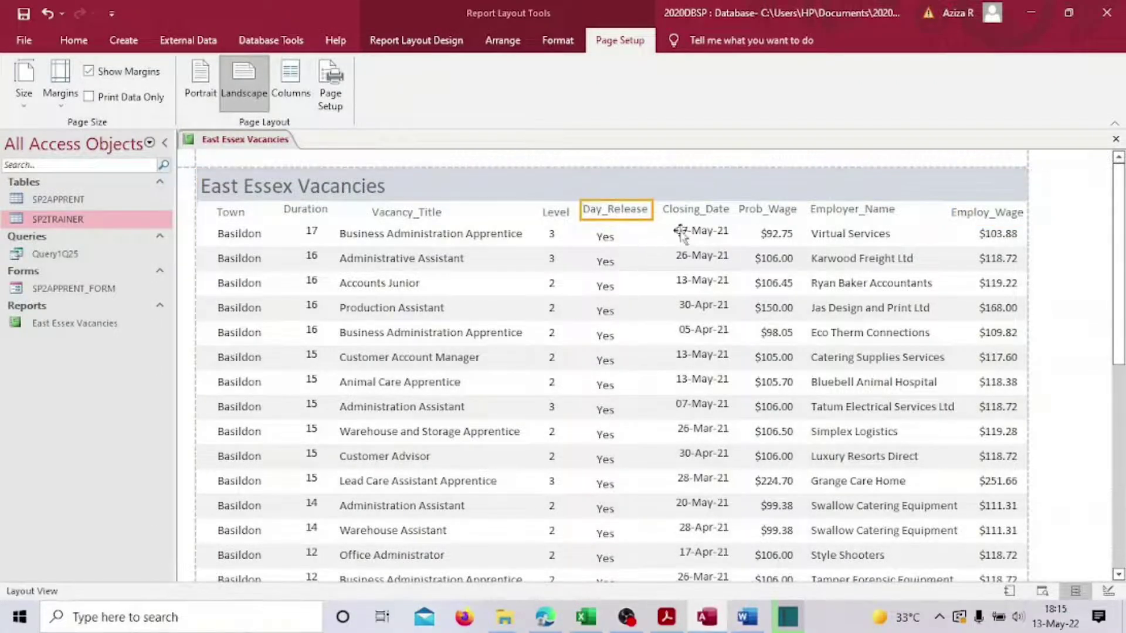
{"action": "left_click", "coordinate": [709, 243]}
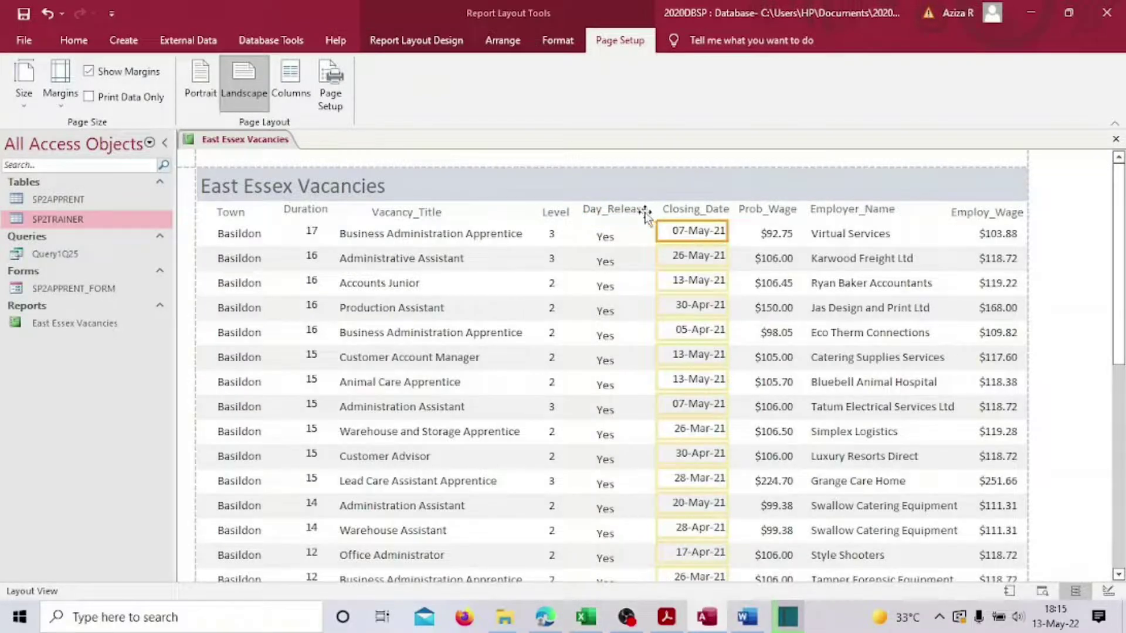
{"action": "left_click", "coordinate": [560, 215]}
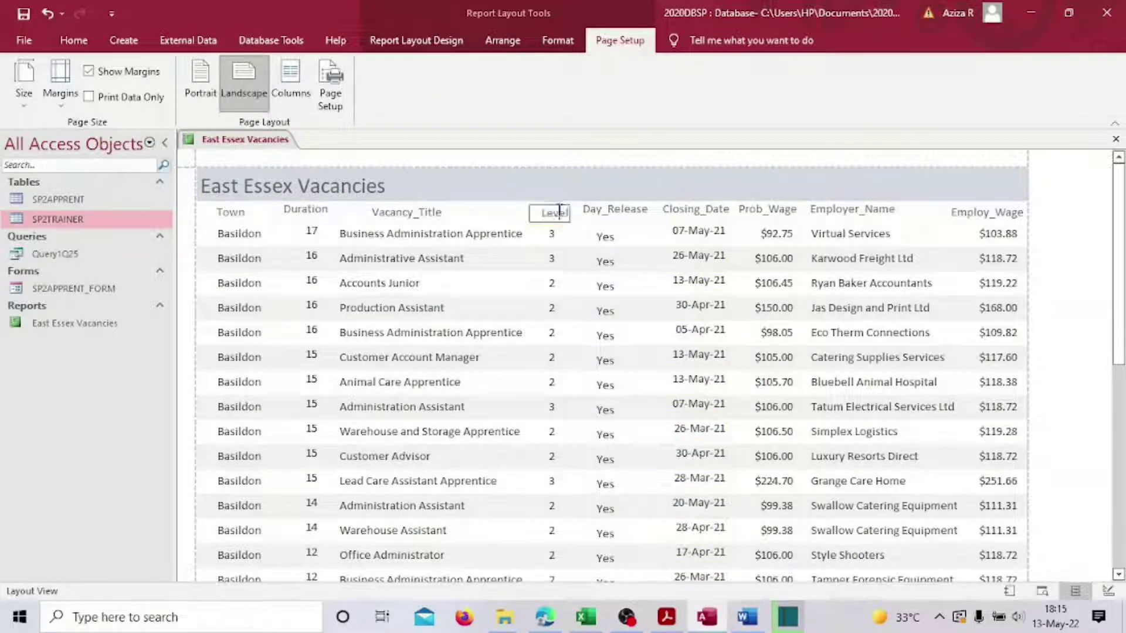
{"action": "left_click", "coordinate": [618, 255]}
{"action": "left_click", "coordinate": [560, 216]}
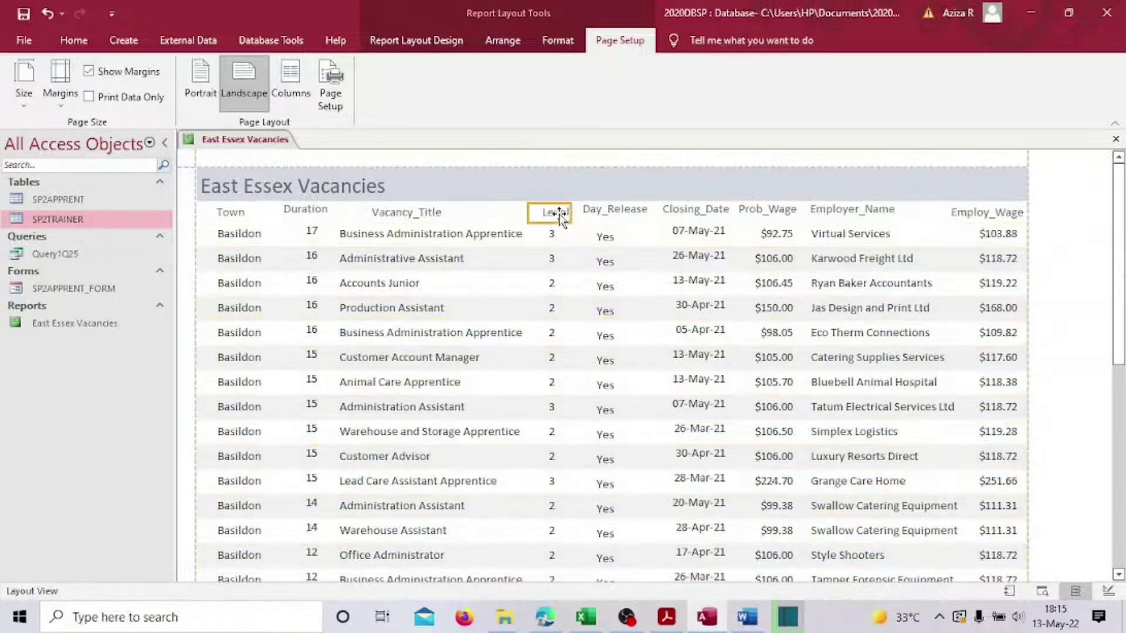
{"action": "left_click", "coordinate": [404, 359]}
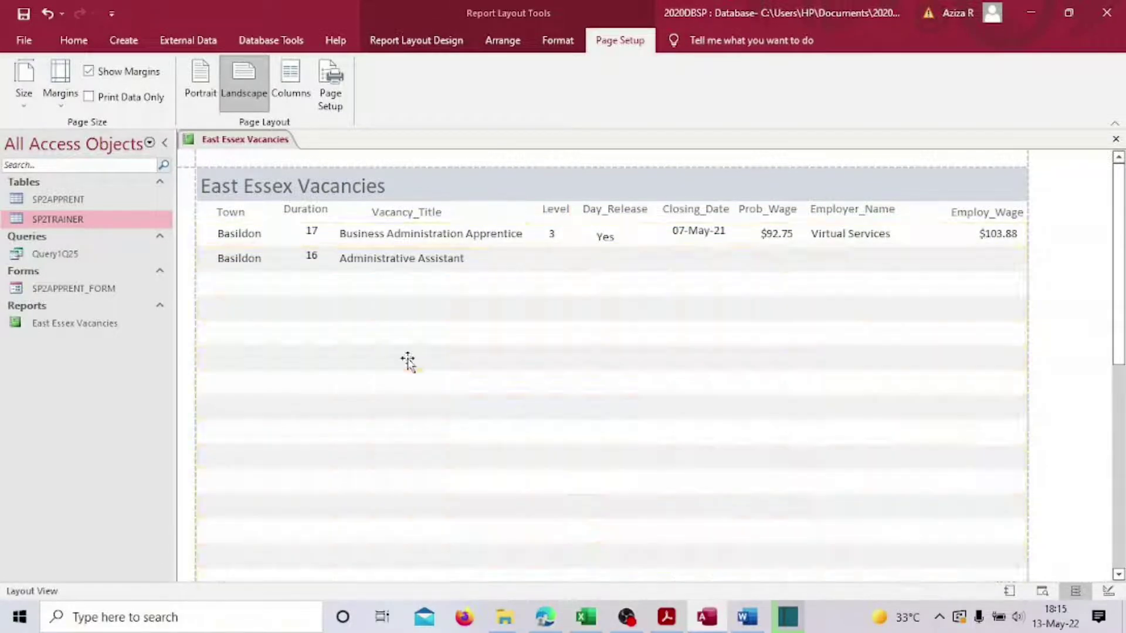
{"action": "left_click", "coordinate": [312, 238]}
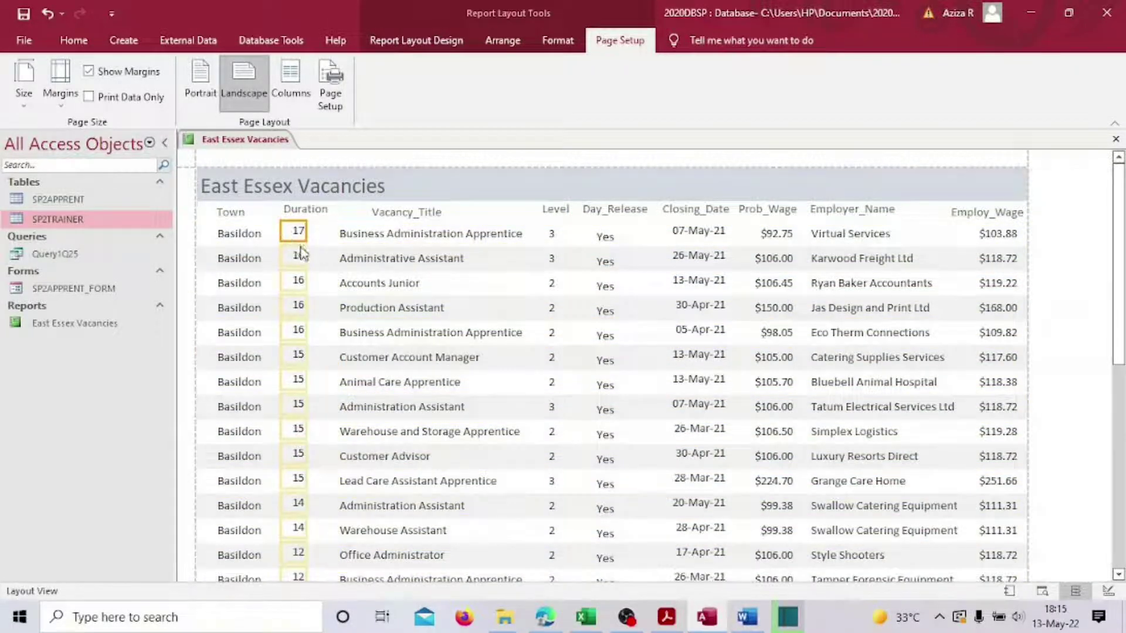
{"action": "left_click_drag", "start_coordinate": [301, 215], "coordinate": [352, 233]}
- Narrow the Town column and heading and move Vacancy_Title left toward Duration
{"action": "left_click", "coordinate": [266, 237]}
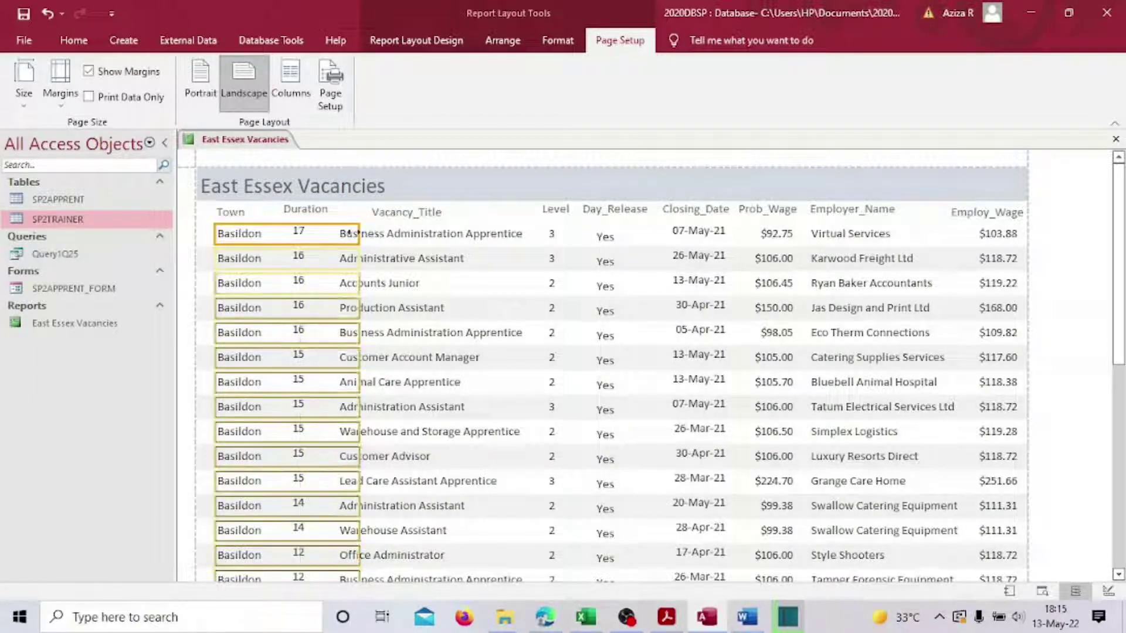
{"action": "left_click_drag", "start_coordinate": [273, 246], "coordinate": [237, 232]}
{"action": "left_click", "coordinate": [234, 212]}
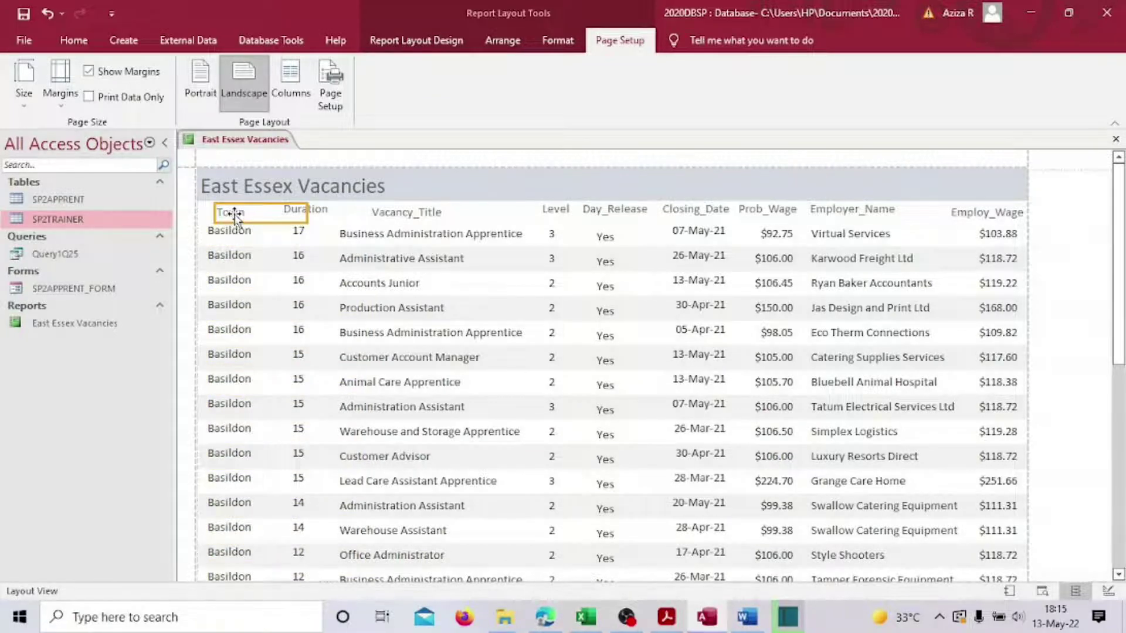
{"action": "left_click_drag", "start_coordinate": [310, 217], "coordinate": [284, 229]}
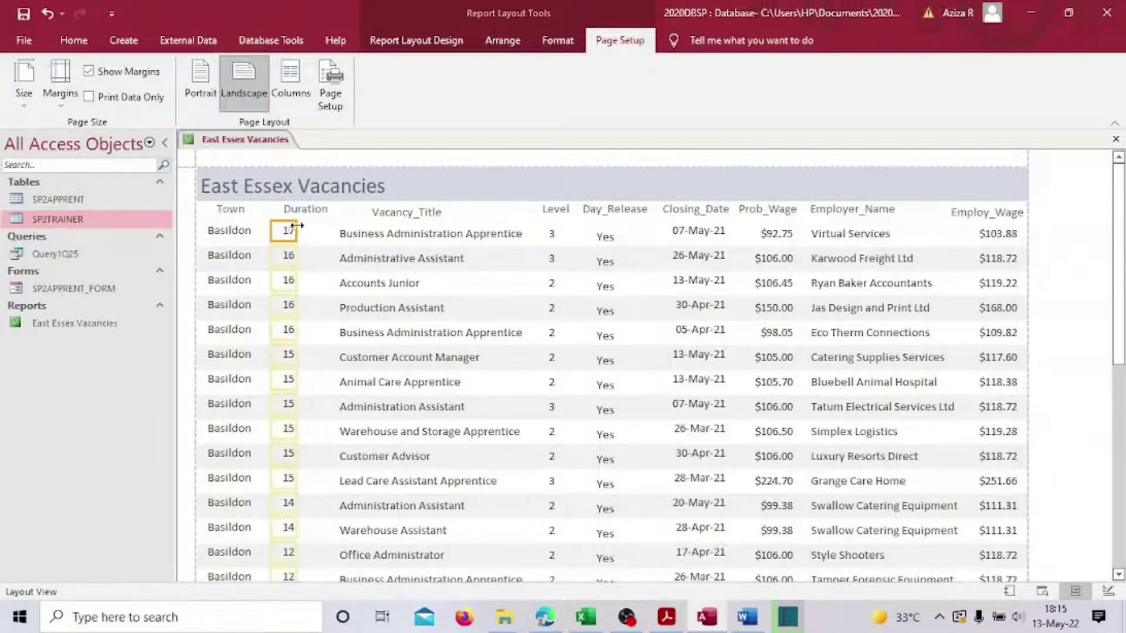
{"action": "left_click", "coordinate": [292, 213]}
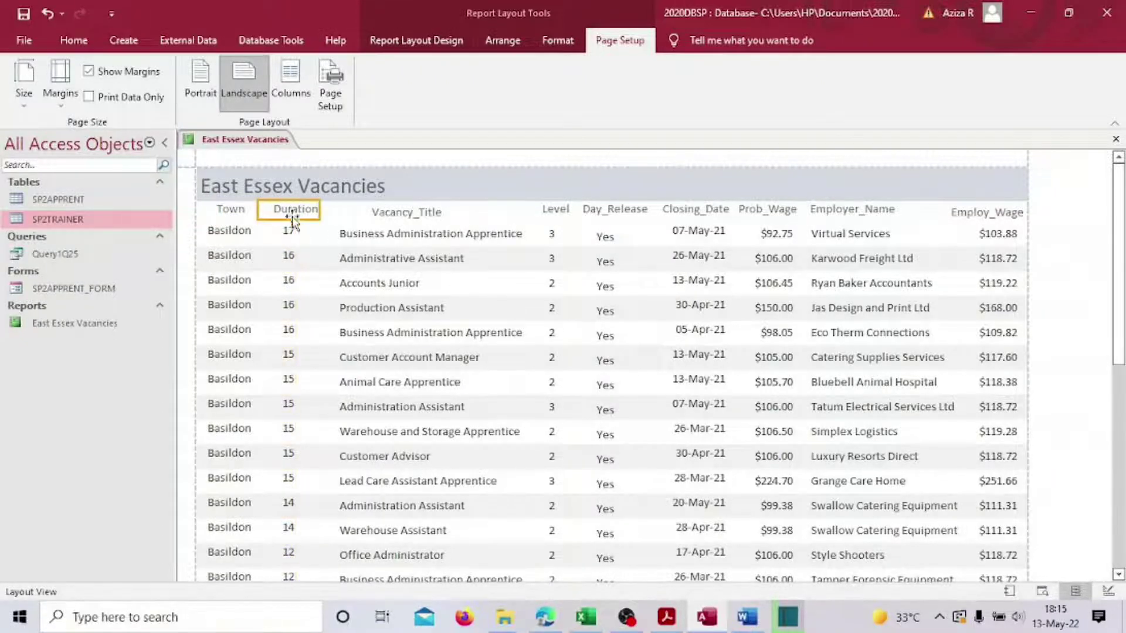
{"action": "left_click", "coordinate": [378, 242]}
{"action": "left_click_drag", "start_coordinate": [374, 240], "coordinate": [360, 241]}
{"action": "left_click", "coordinate": [377, 216]}
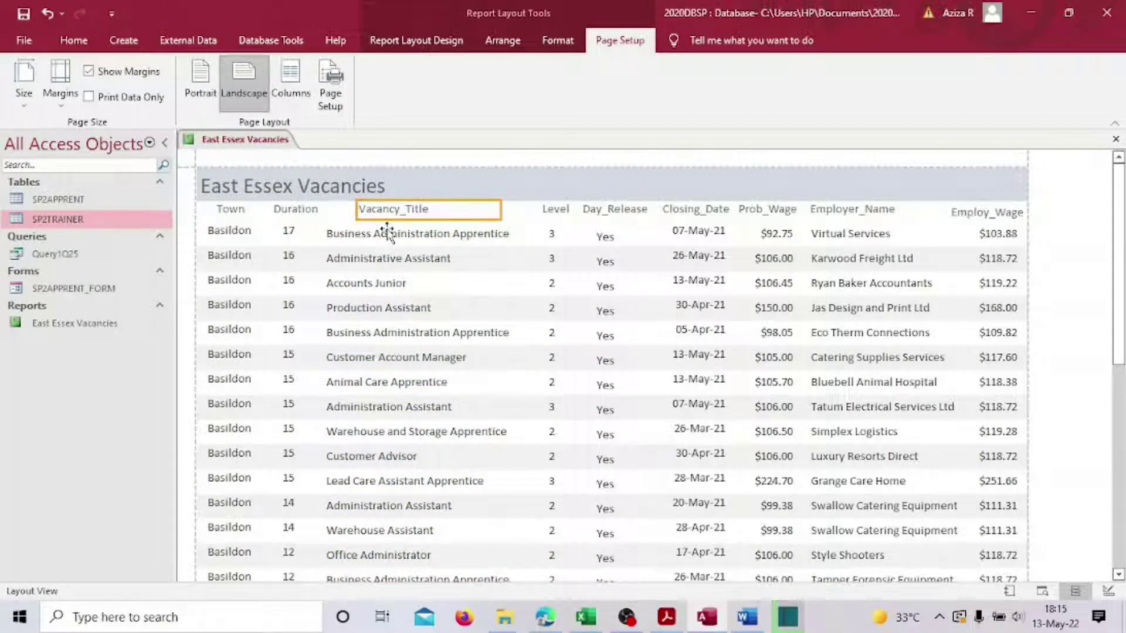
- Shift the Level, Day_Release and Closing_Date columns slightly left with their headings
{"action": "left_click", "coordinate": [540, 233]}
{"action": "left_click_drag", "start_coordinate": [540, 233], "coordinate": [536, 233]}
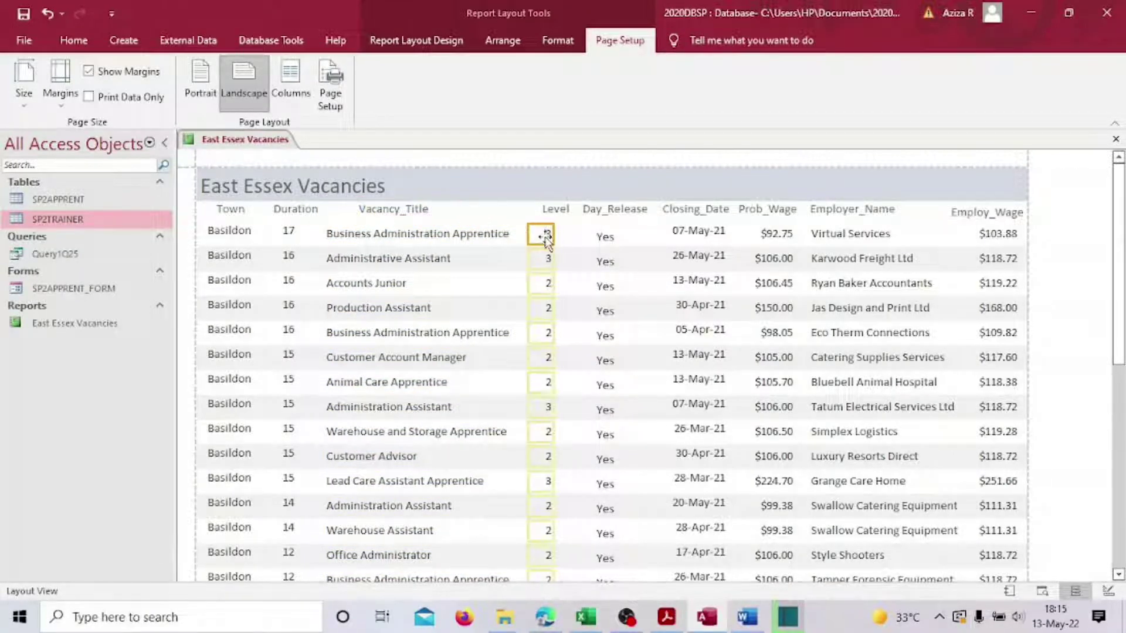
{"action": "left_click", "coordinate": [557, 212]}
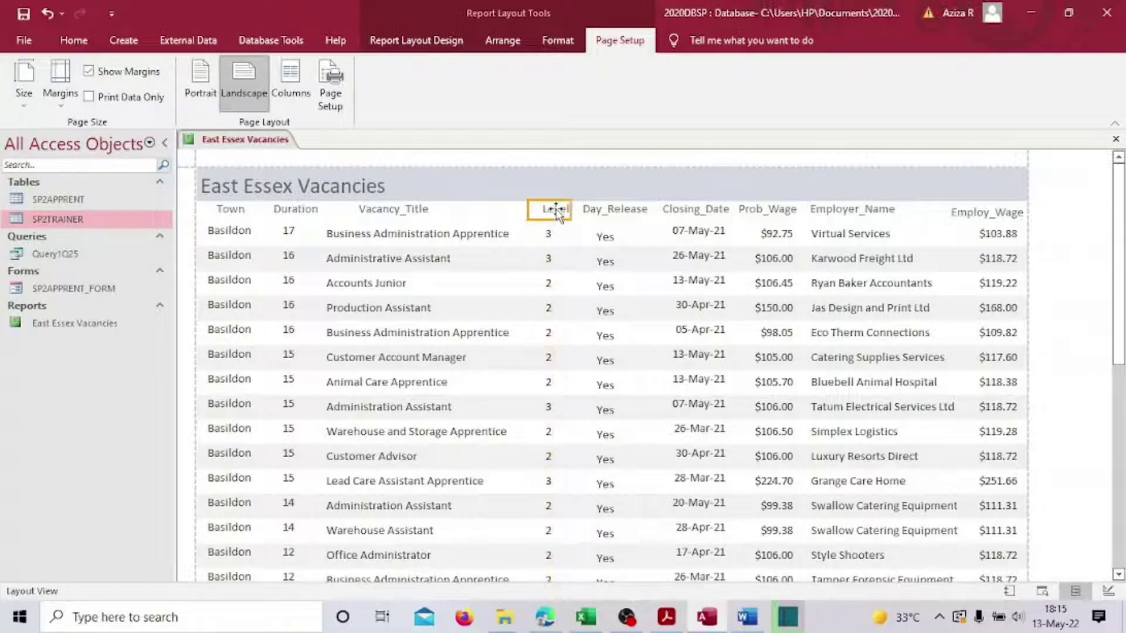
{"action": "left_click", "coordinate": [596, 237]}
{"action": "left_click_drag", "start_coordinate": [593, 240], "coordinate": [601, 209]}
{"action": "left_click", "coordinate": [614, 209]}
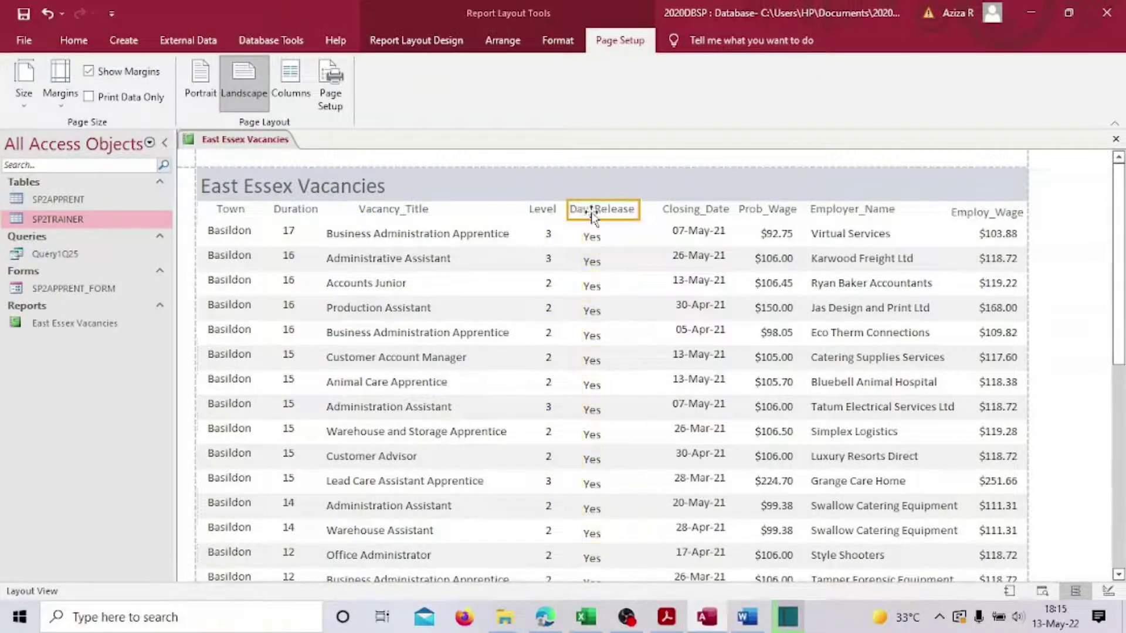
{"action": "left_click", "coordinate": [687, 232]}
{"action": "left_click_drag", "start_coordinate": [685, 231], "coordinate": [669, 232]}
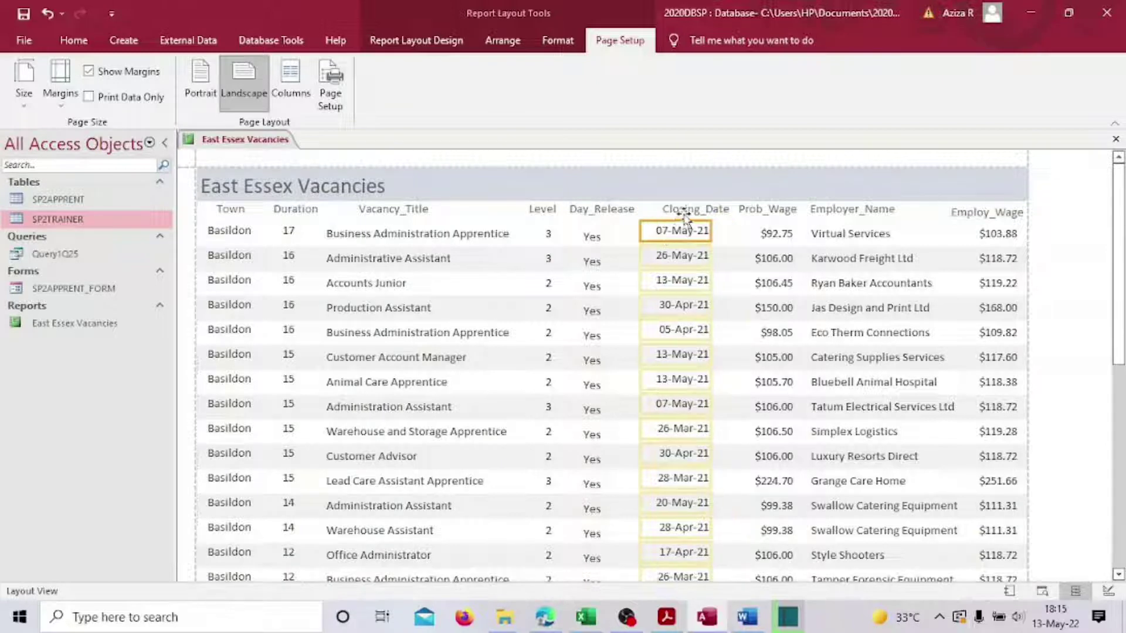
{"action": "left_click", "coordinate": [686, 213]}
{"action": "left_click", "coordinate": [679, 211]}
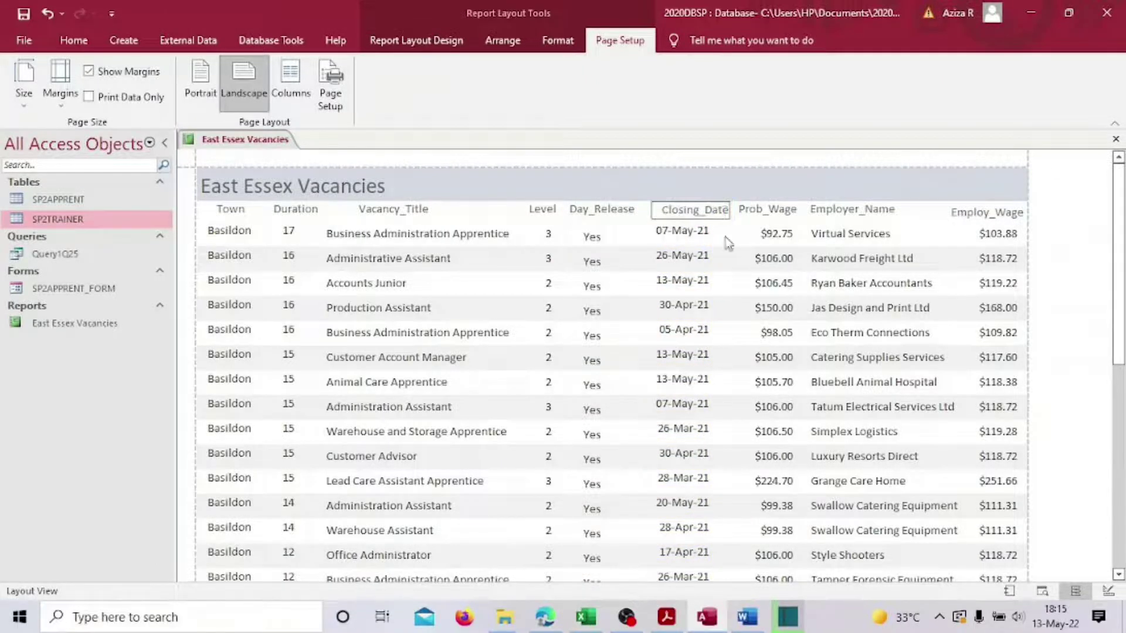
{"action": "left_click", "coordinate": [707, 211]}
{"action": "left_click_drag", "start_coordinate": [700, 212], "coordinate": [698, 212]}
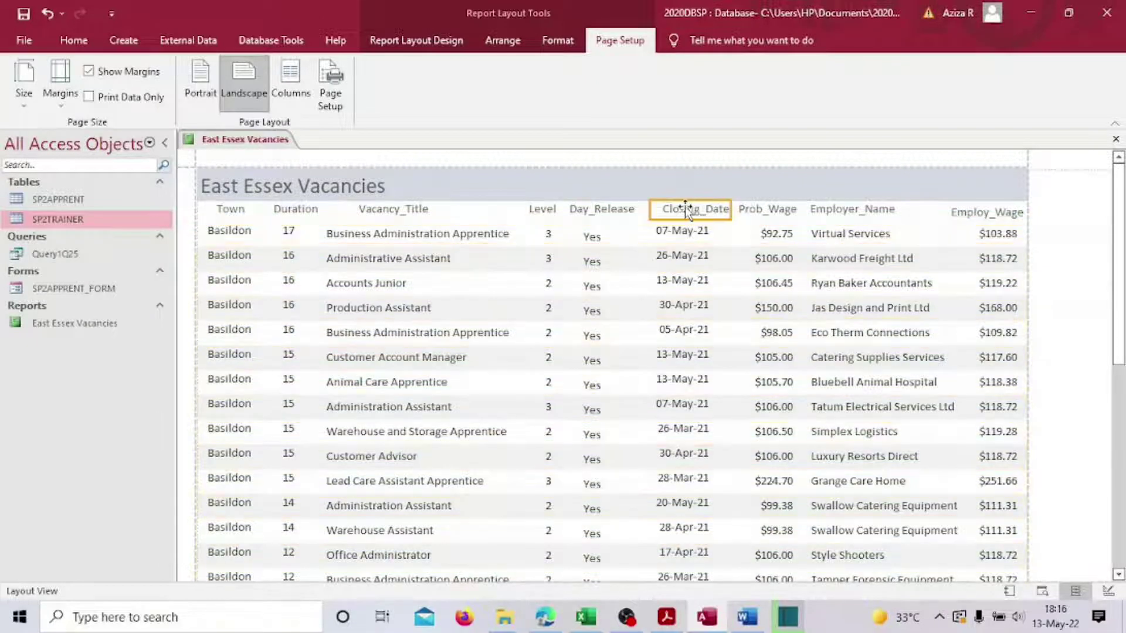
- Move Prob_Wage left and align the Prob_Wage, Employer_Name and Employ_Wage headings with their columns
{"action": "left_click", "coordinate": [769, 237]}
{"action": "mouse_move", "coordinate": [768, 236]}
{"action": "left_mouse_down"}
{"action": "mouse_move", "coordinate": [751, 234]}
{"action": "mouse_move", "coordinate": [761, 234]}
{"action": "left_mouse_up"}
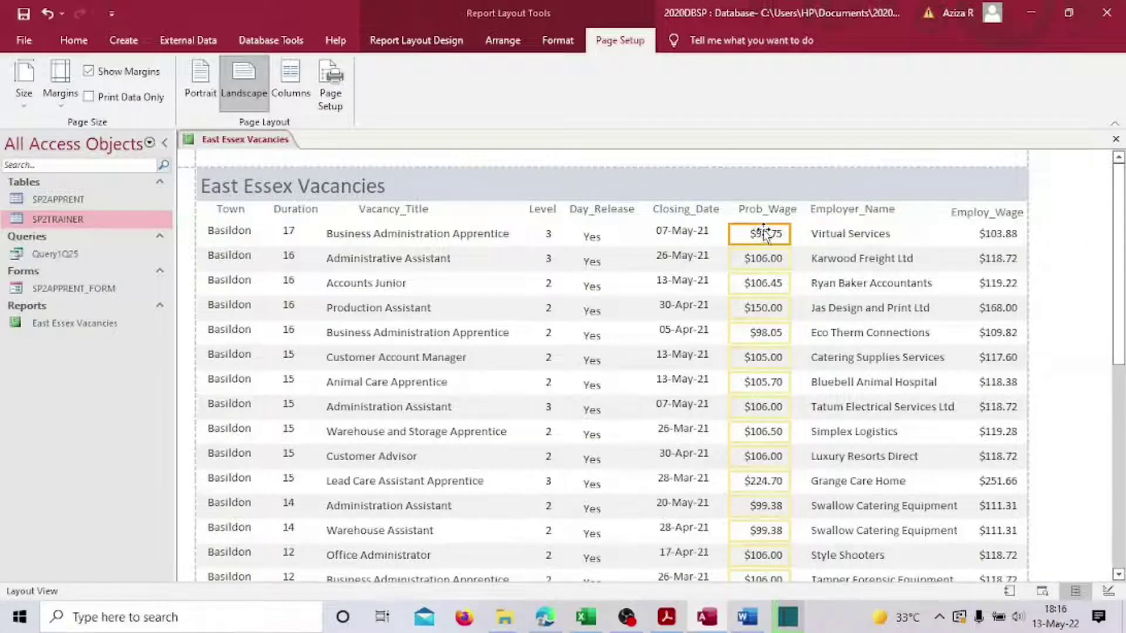
{"action": "left_click", "coordinate": [765, 209]}
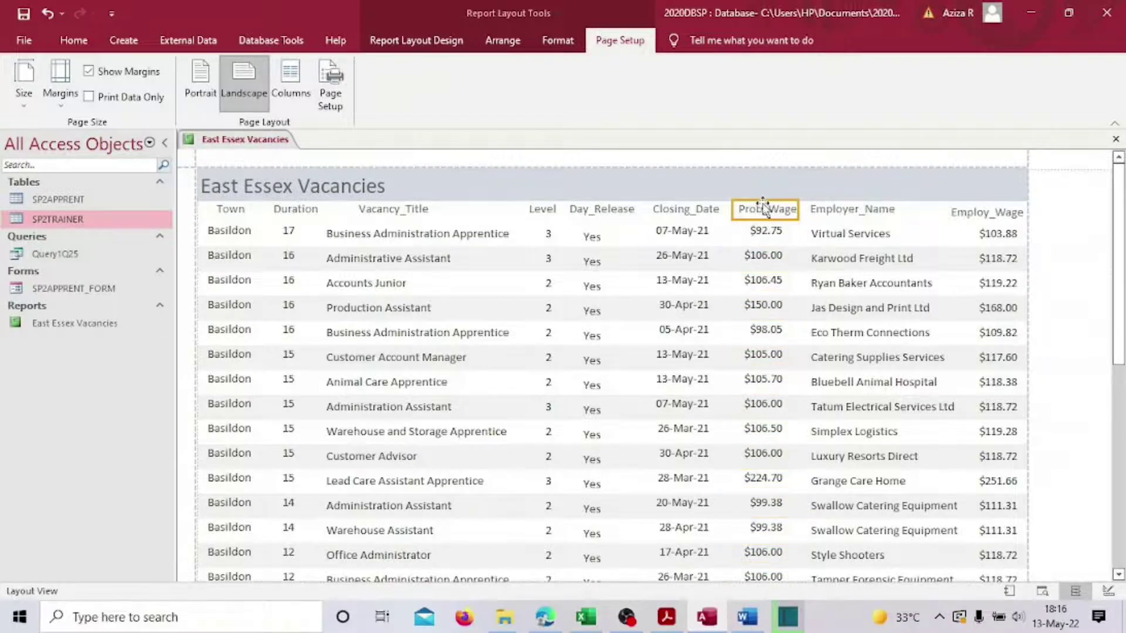
{"action": "left_click_drag", "start_coordinate": [764, 208], "coordinate": [763, 232]}
{"action": "left_click", "coordinate": [846, 237]}
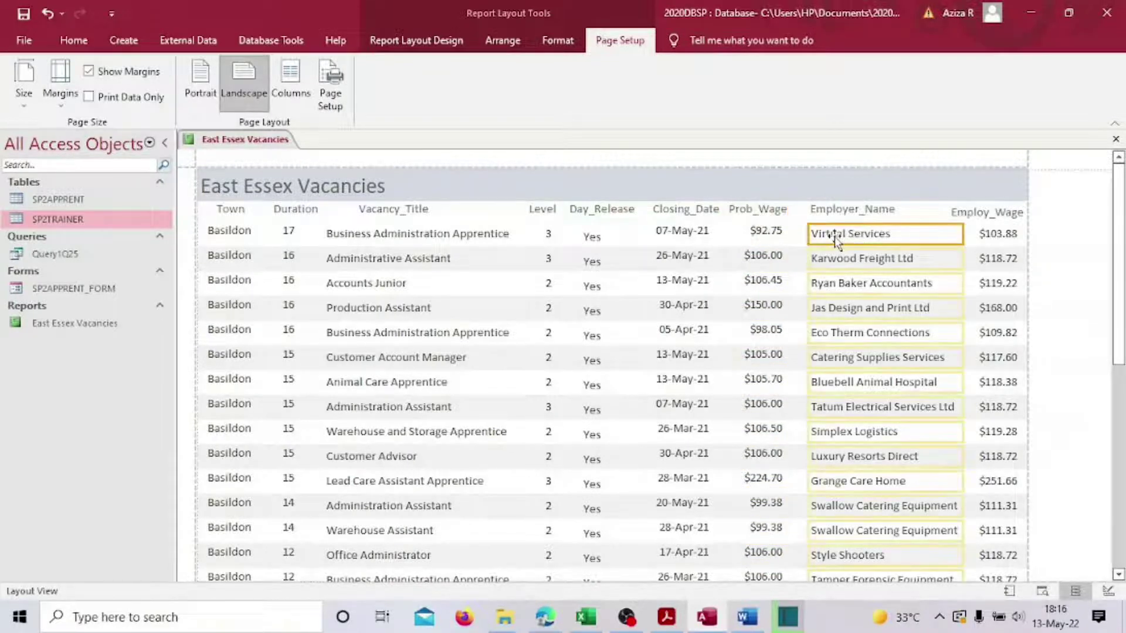
{"action": "left_click_drag", "start_coordinate": [844, 211], "coordinate": [829, 218]}
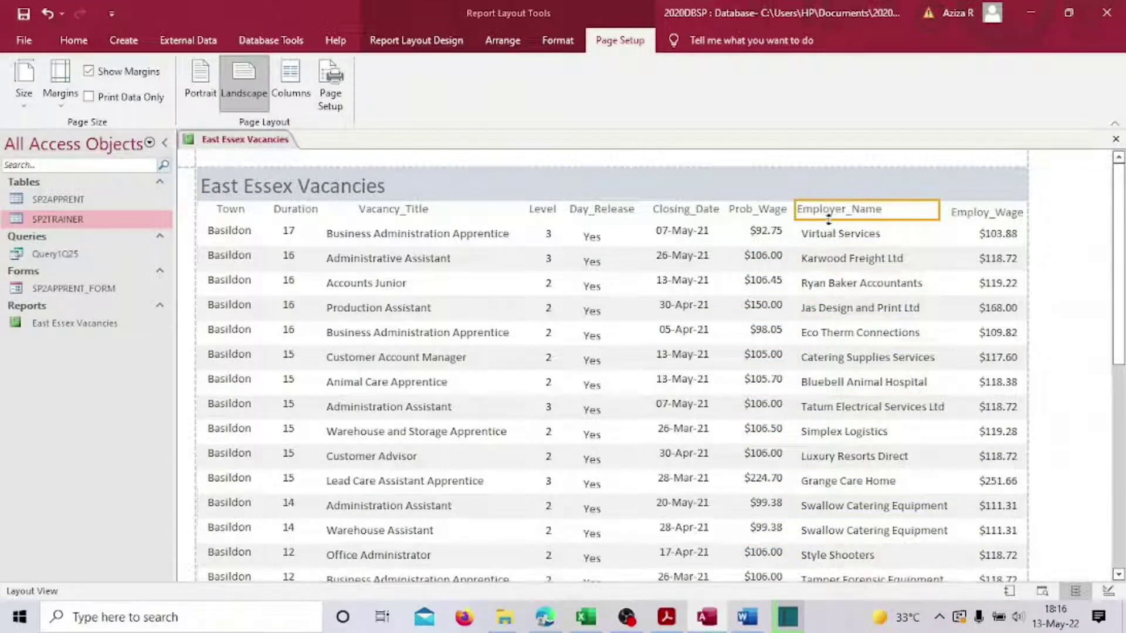
{"action": "left_click", "coordinate": [989, 231]}
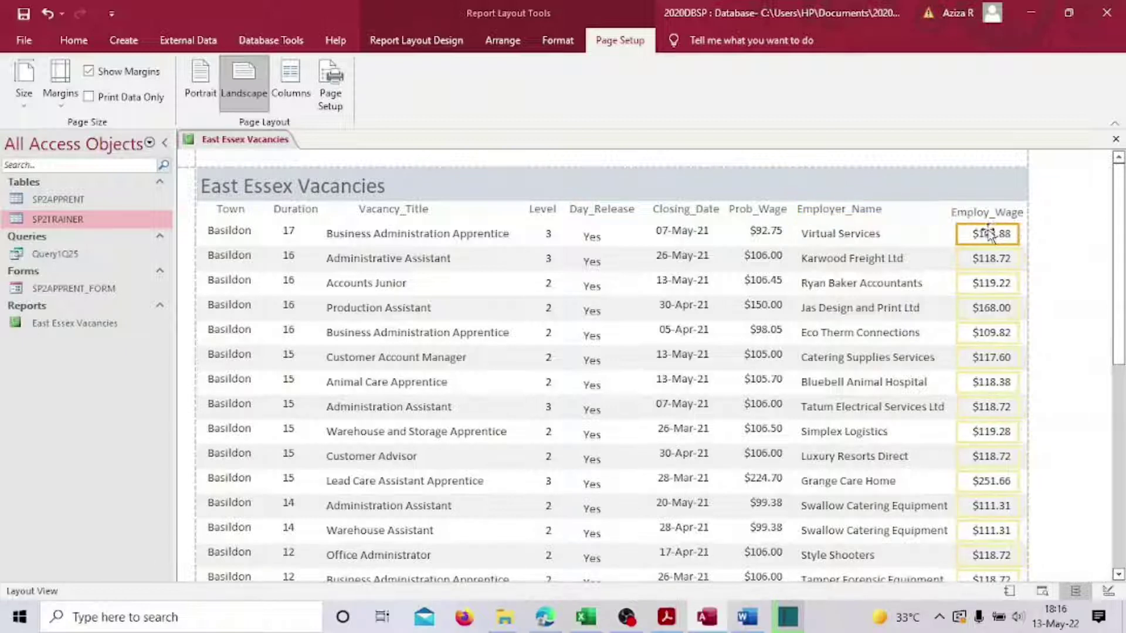
{"action": "left_click", "coordinate": [1000, 218]}
{"action": "left_click_drag", "start_coordinate": [995, 214], "coordinate": [990, 211]}
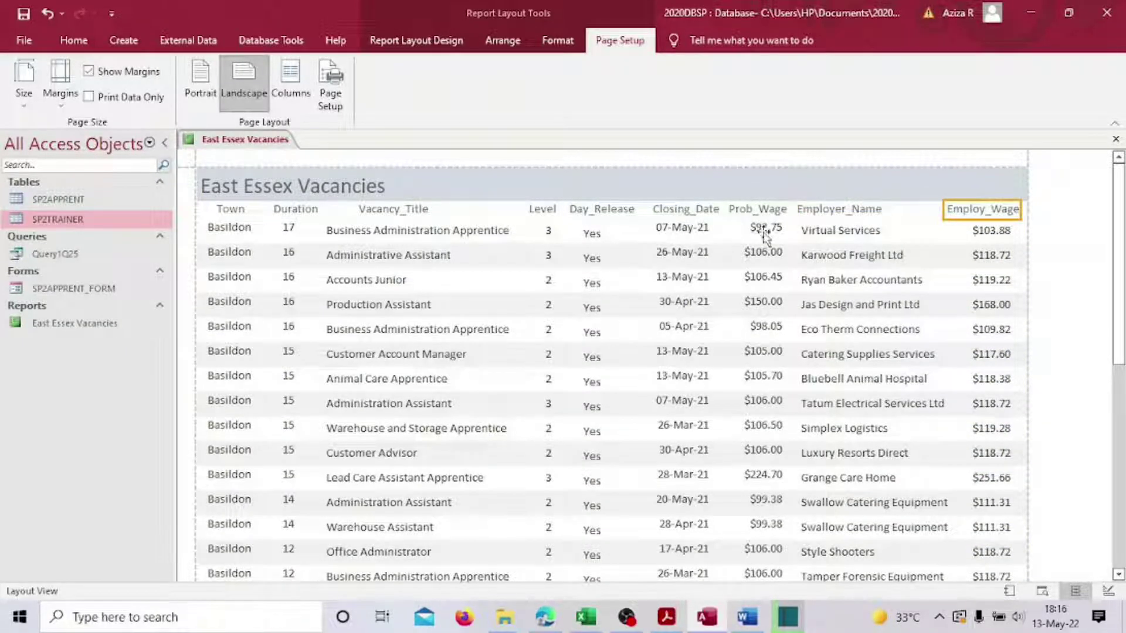
- Scroll to Clover Housing Association Ltd and widen Employer_Name so full company names show
{"action": "scroll", "coordinate": [655, 304], "scroll_direction": "down", "scroll_amount": 6}
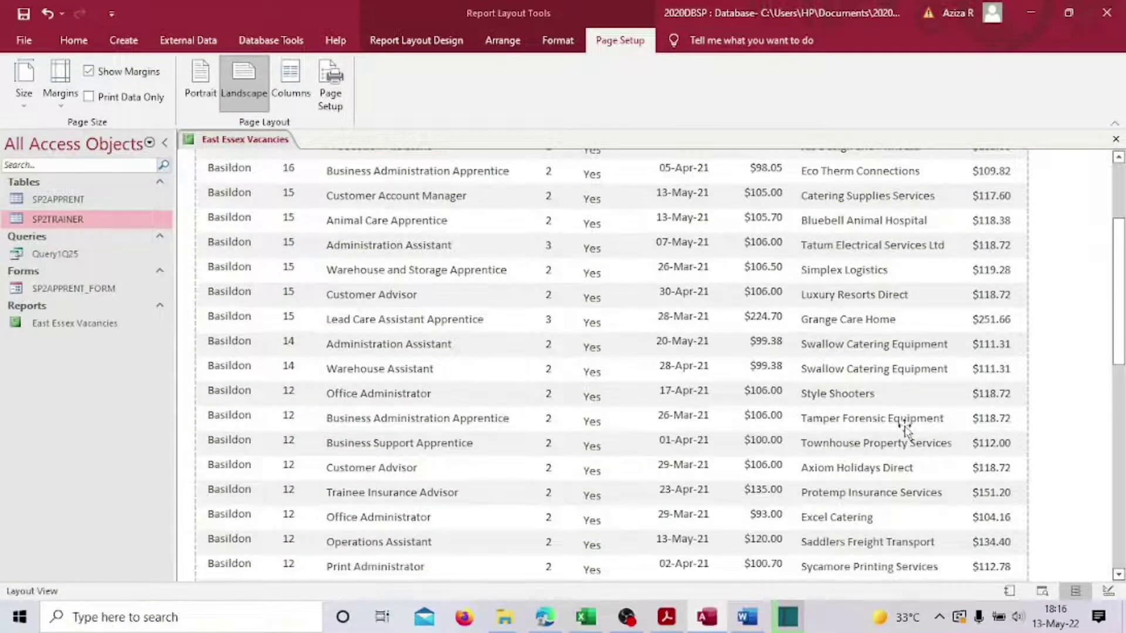
{"action": "scroll", "coordinate": [922, 443], "scroll_direction": "down", "scroll_amount": 4}
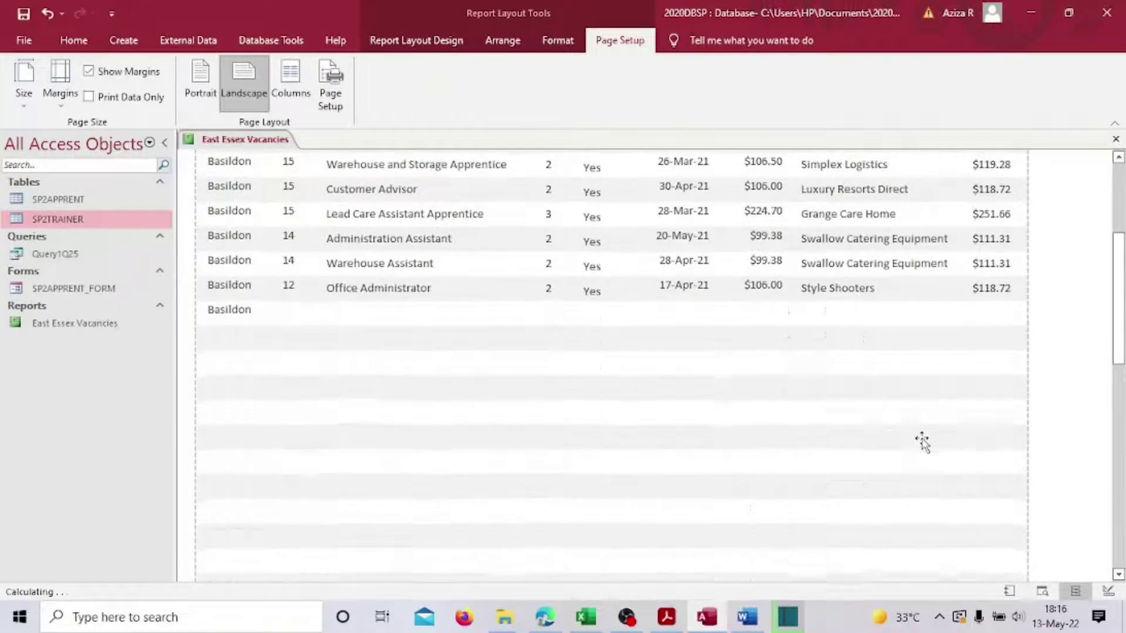
{"action": "scroll", "coordinate": [922, 443], "scroll_direction": "down", "scroll_amount": 2}
{"action": "scroll", "coordinate": [922, 443], "scroll_direction": "down", "scroll_amount": 2}
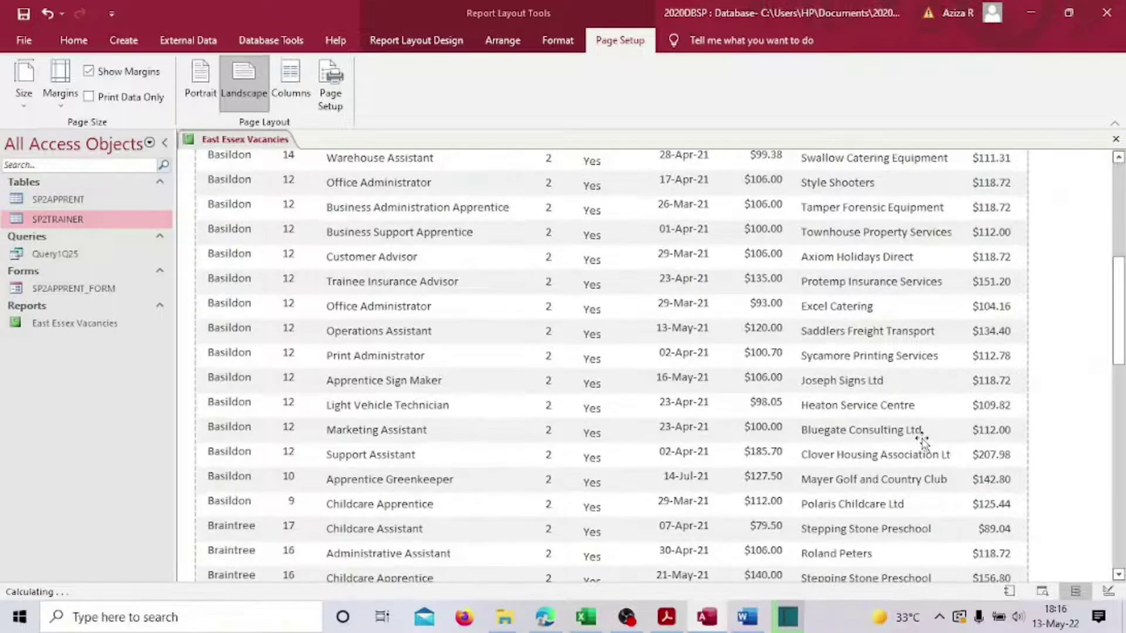
{"action": "left_click", "coordinate": [936, 463]}
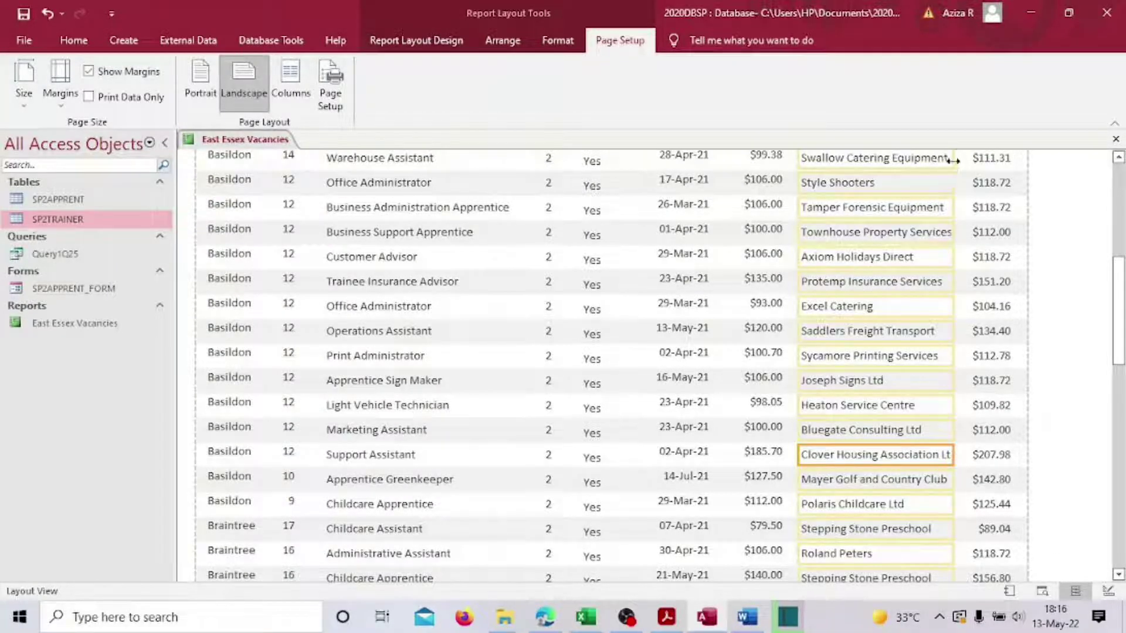
{"action": "left_click_drag", "start_coordinate": [953, 160], "coordinate": [963, 162]}
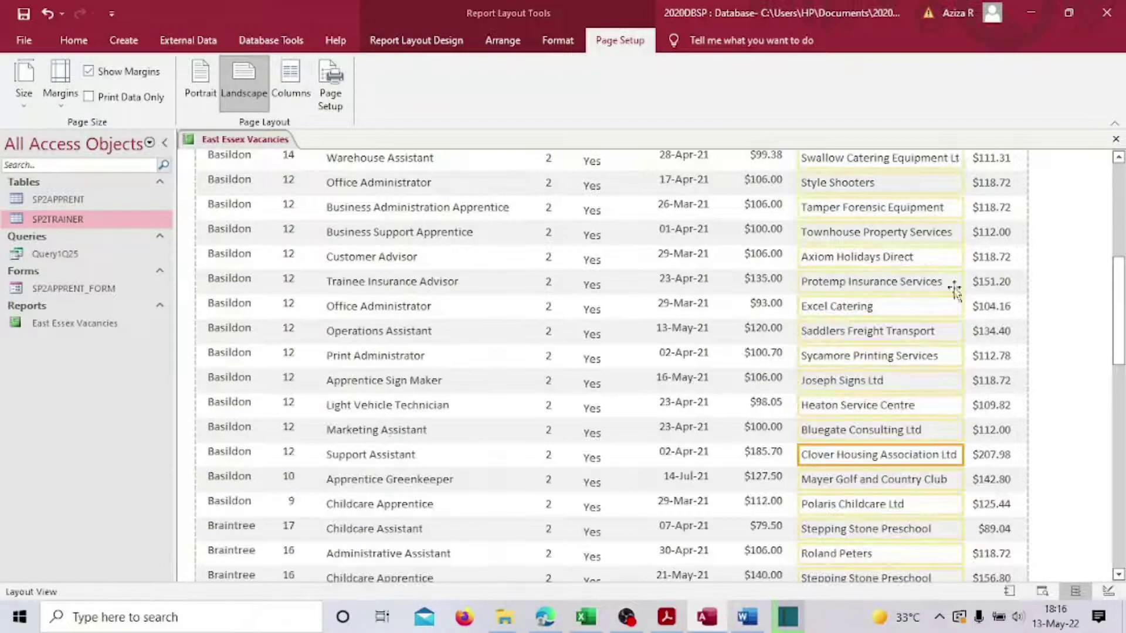
{"action": "scroll", "coordinate": [530, 349], "scroll_direction": "down", "scroll_amount": 5}
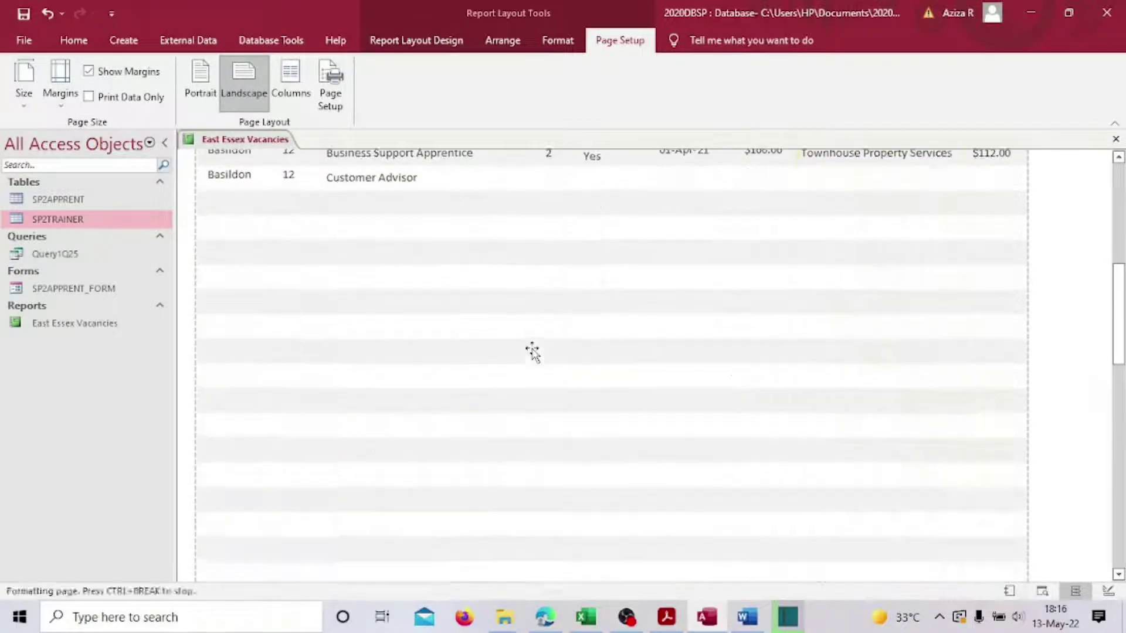
{"action": "scroll", "coordinate": [534, 350], "scroll_direction": "down", "scroll_amount": 5}
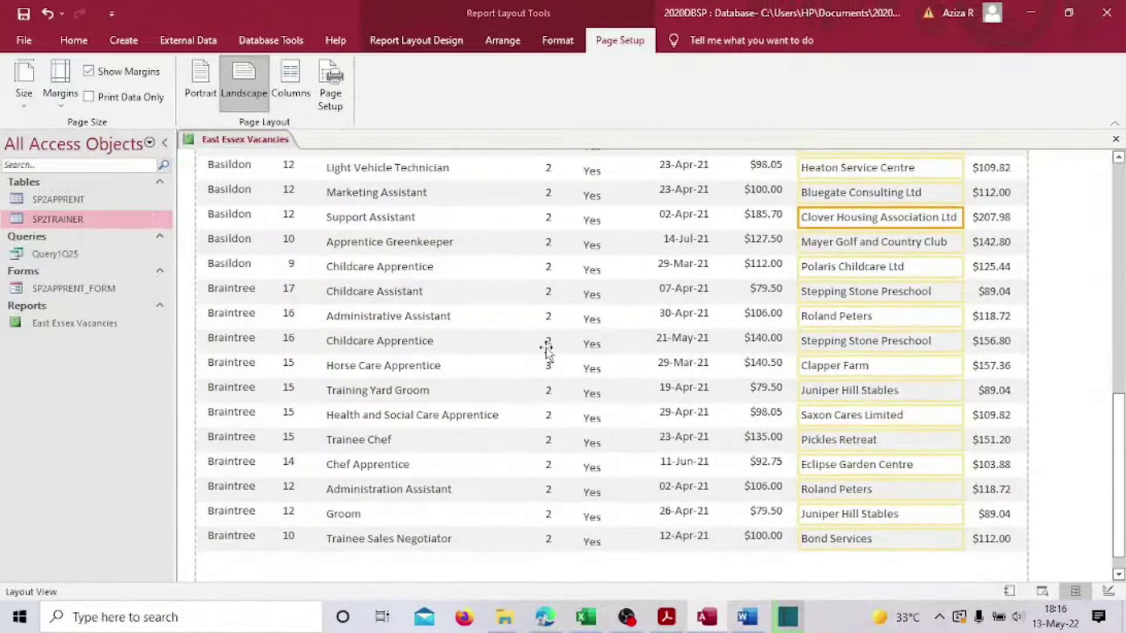
{"action": "scroll", "coordinate": [548, 345], "scroll_direction": "up", "scroll_amount": 5}
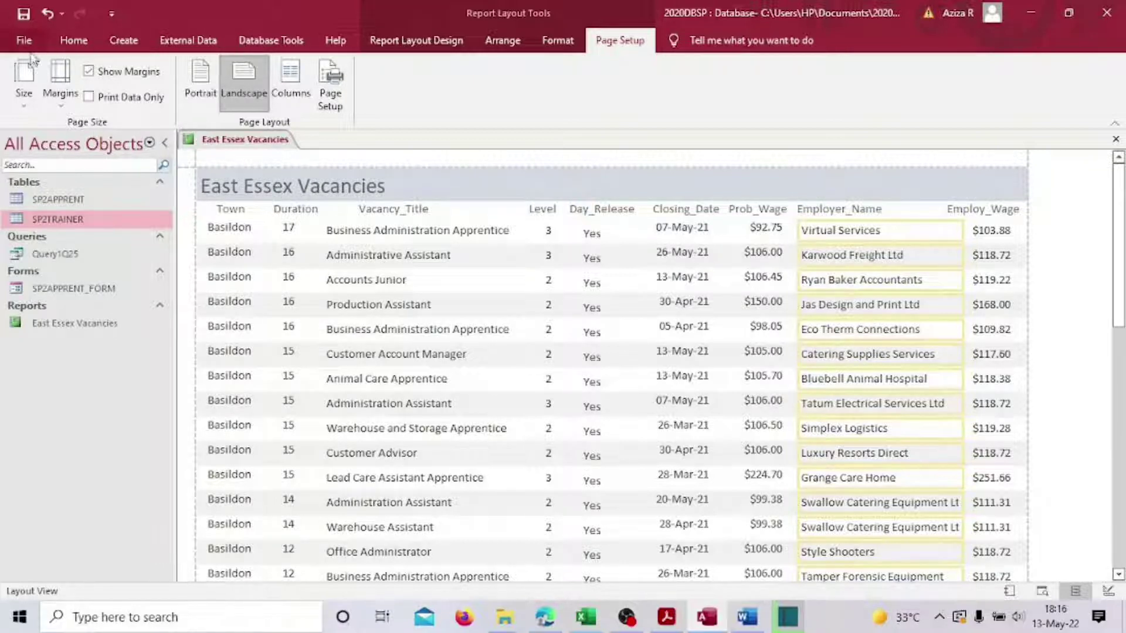
{"action": "left_click", "coordinate": [70, 41]}
- Switch the report to Design View and make the Report Header section taller
{"action": "left_click", "coordinate": [25, 100]}
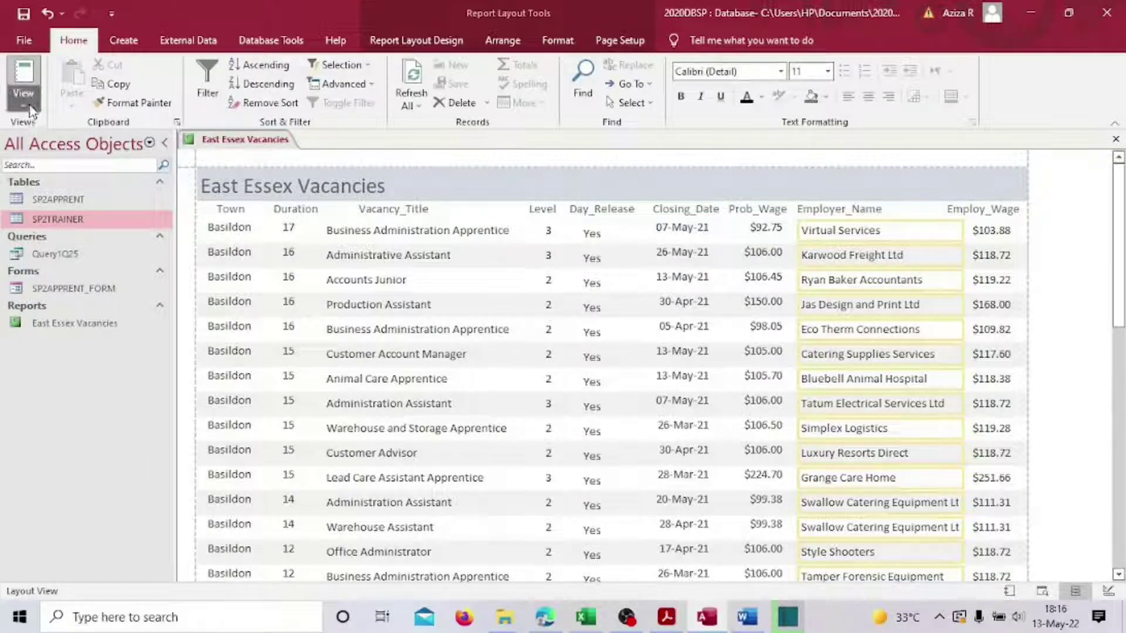
{"action": "left_click", "coordinate": [79, 237]}
{"action": "left_click", "coordinate": [298, 200]}
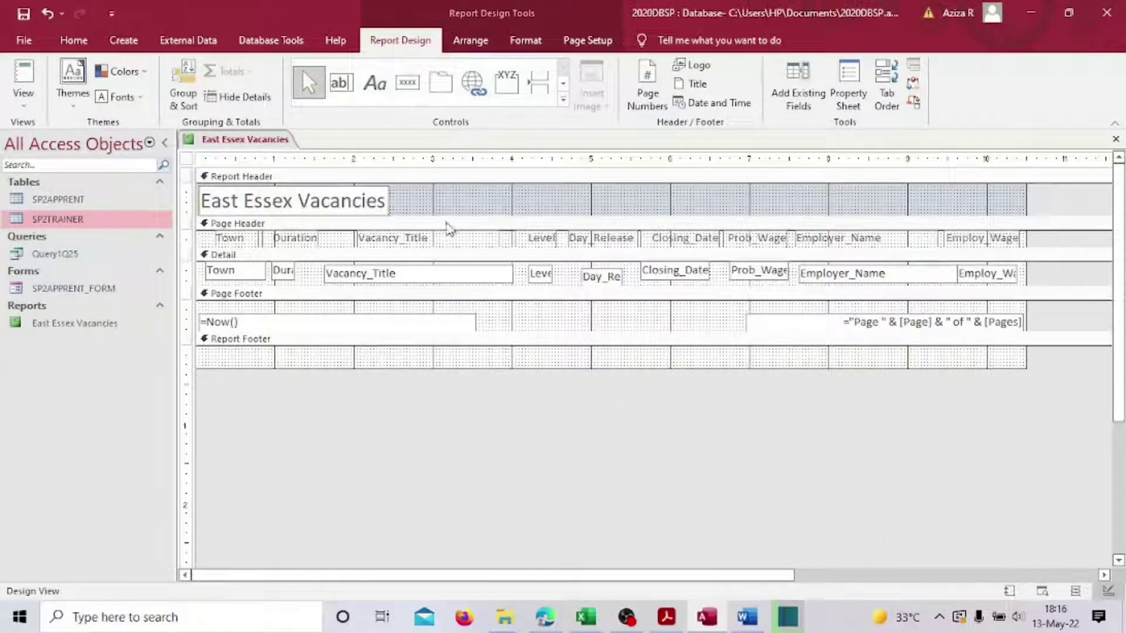
{"action": "left_click_drag", "start_coordinate": [441, 217], "coordinate": [441, 238]}
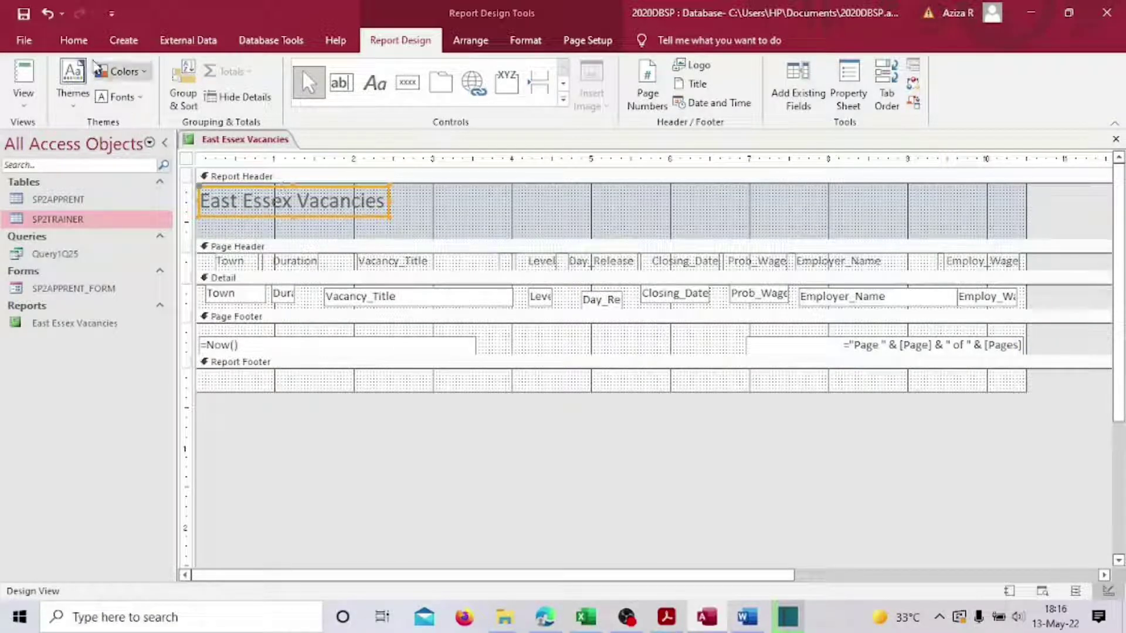
- Change the East Essex Vacancies heading to Arial Black at size 22
{"action": "left_click", "coordinate": [73, 40]}
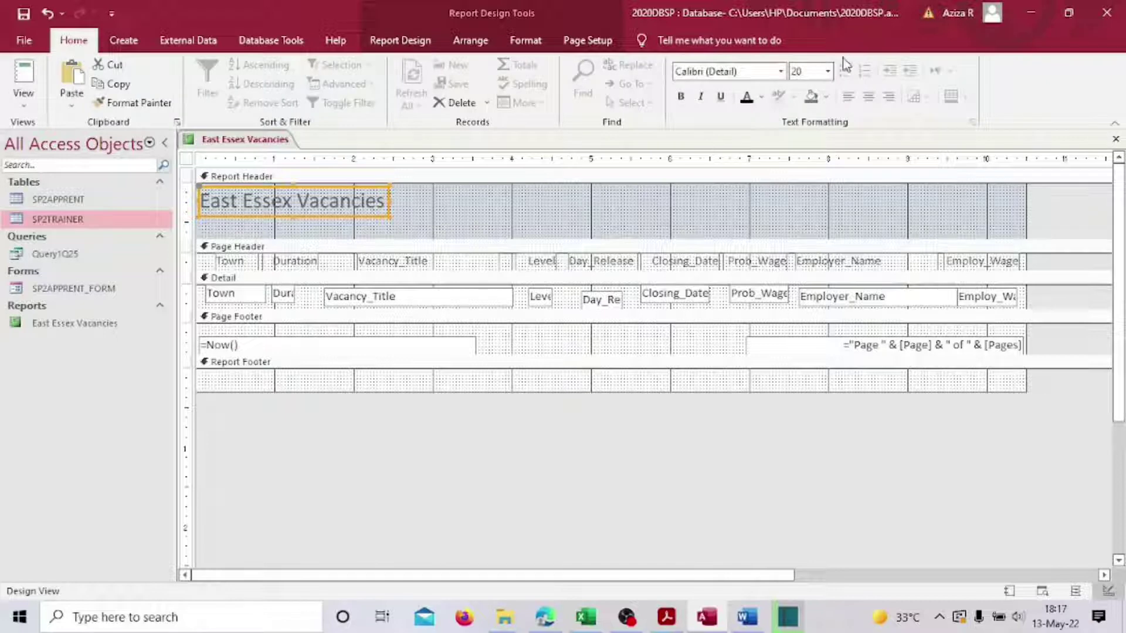
{"action": "left_click", "coordinate": [828, 71]}
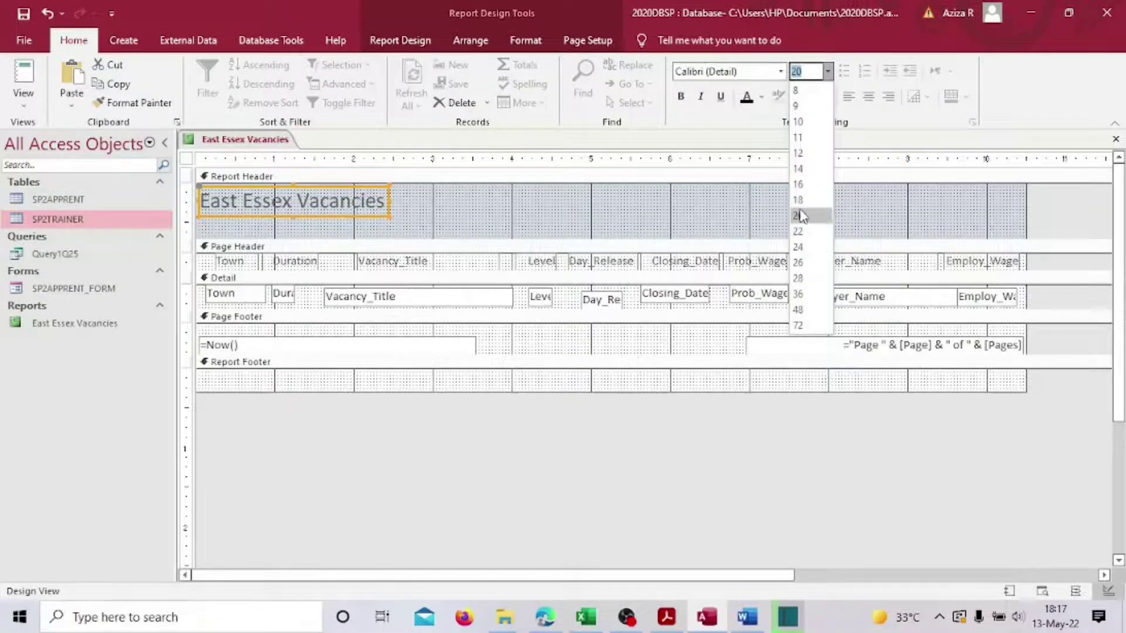
{"action": "left_click", "coordinate": [802, 231]}
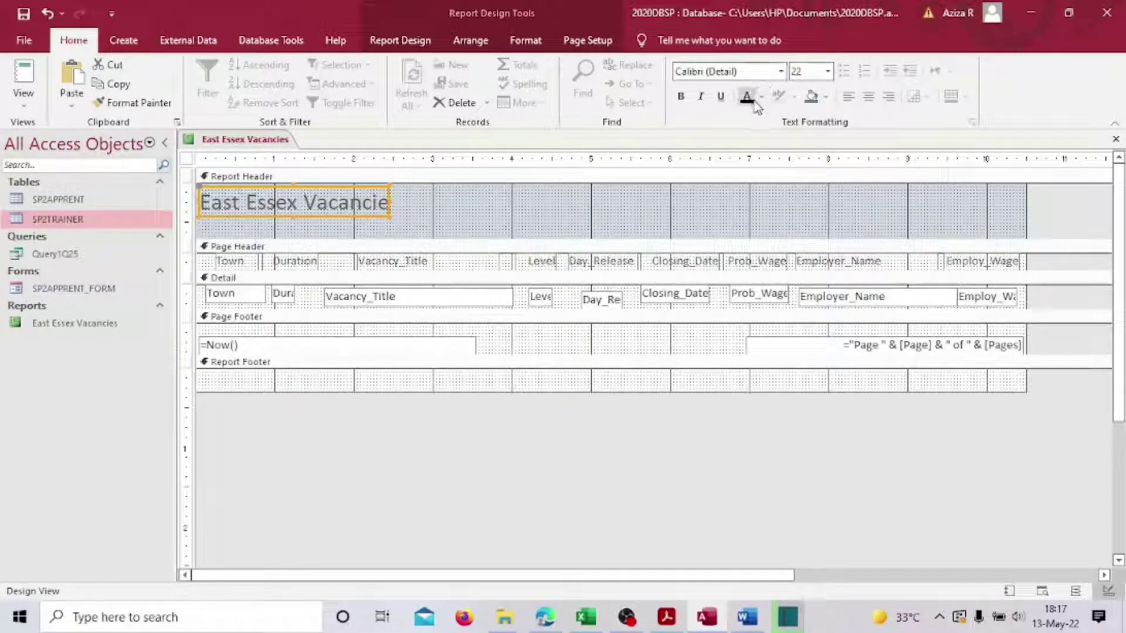
{"action": "left_click", "coordinate": [781, 71]}
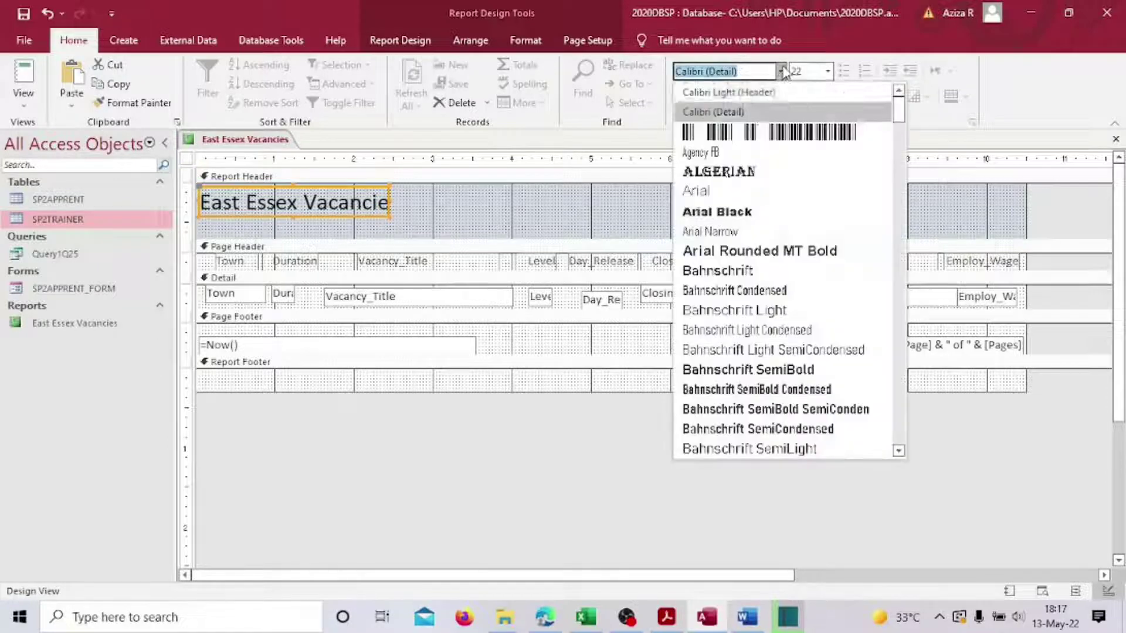
{"action": "left_click", "coordinate": [717, 211]}
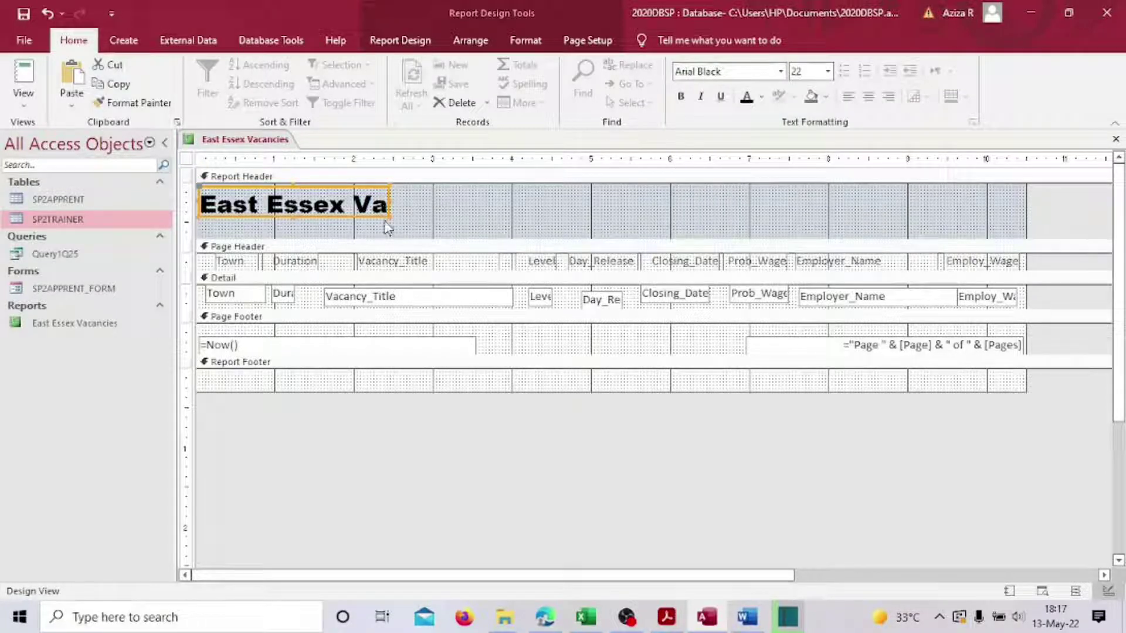
- Widen the heading box, centre it in the header and enlarge it to size 26
{"action": "left_click_drag", "start_coordinate": [389, 217], "coordinate": [568, 222]}
{"action": "left_click", "coordinate": [457, 188]}
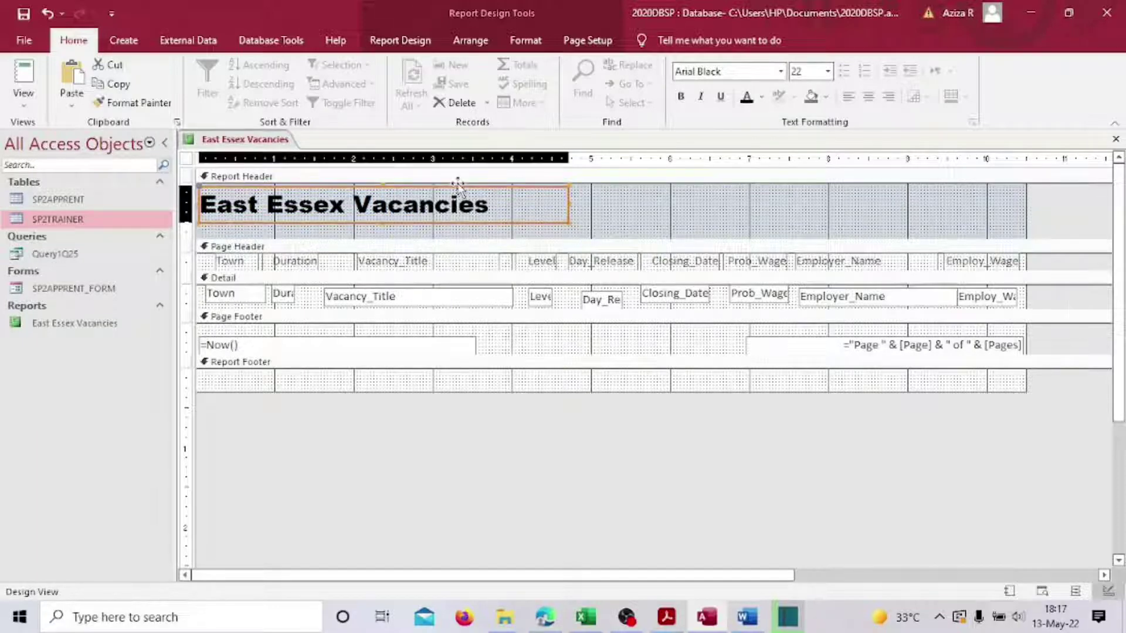
{"action": "left_click_drag", "start_coordinate": [459, 187], "coordinate": [652, 187]}
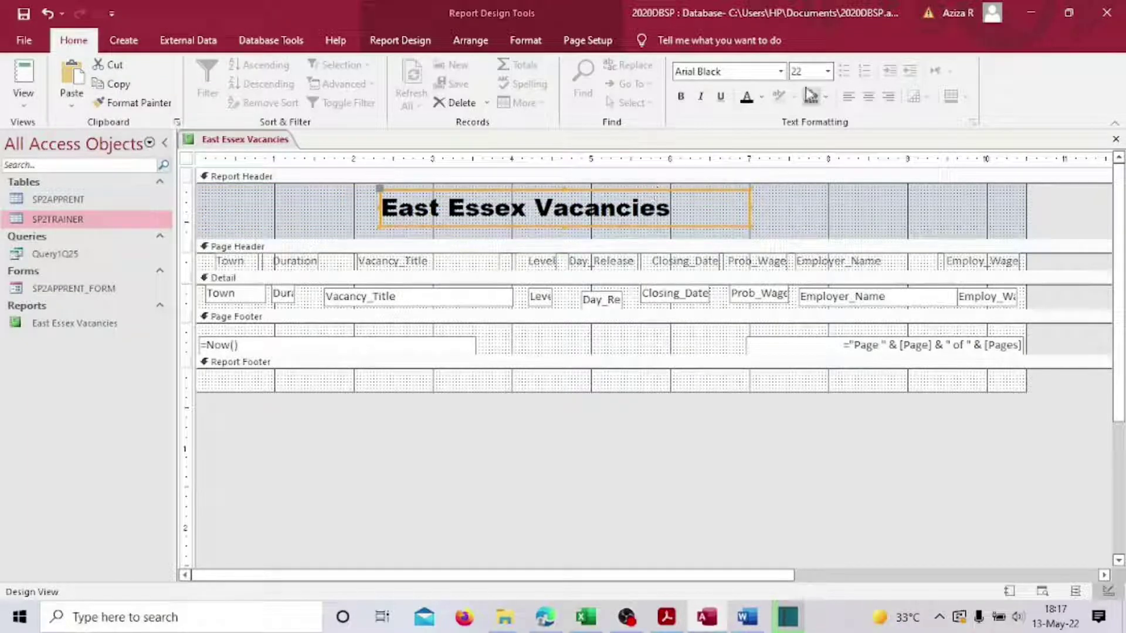
{"action": "left_click", "coordinate": [827, 71]}
{"action": "left_click", "coordinate": [807, 263]}
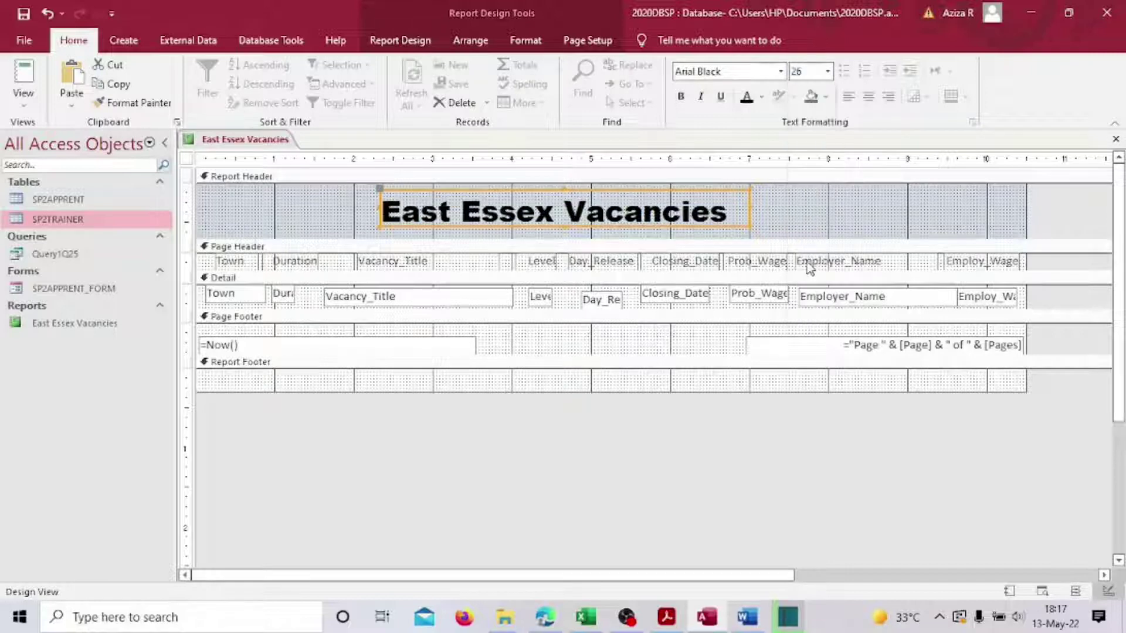
{"action": "left_click", "coordinate": [802, 214]}
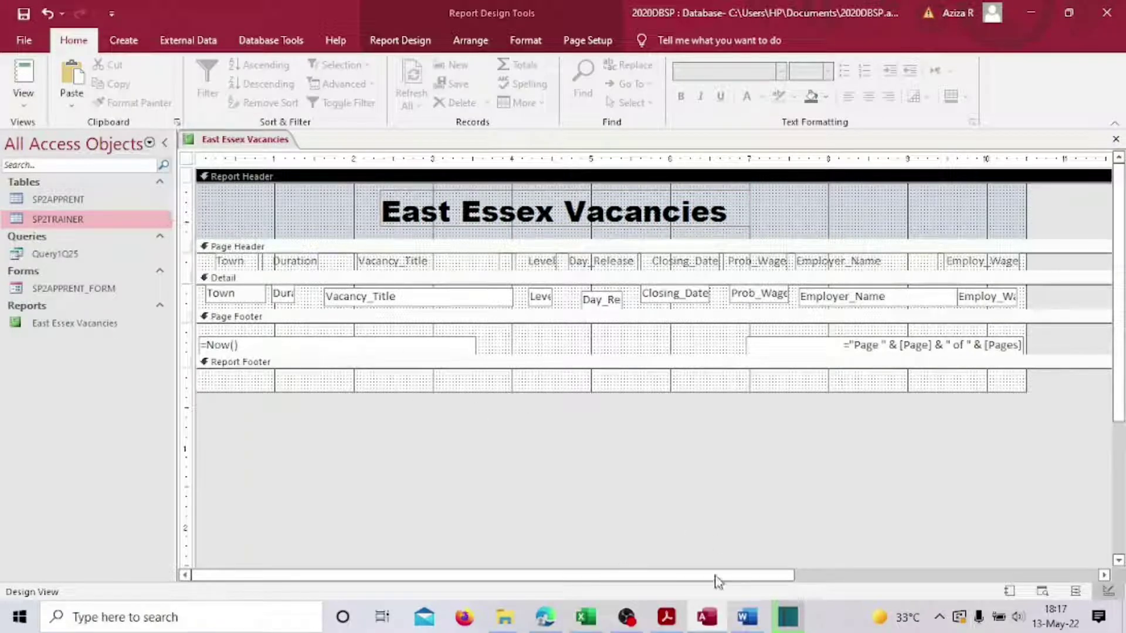
- In the exam PDF, highlight the sorting, landscape, one-page-wide and heading requirements in yellow
{"action": "left_click", "coordinate": [666, 620]}
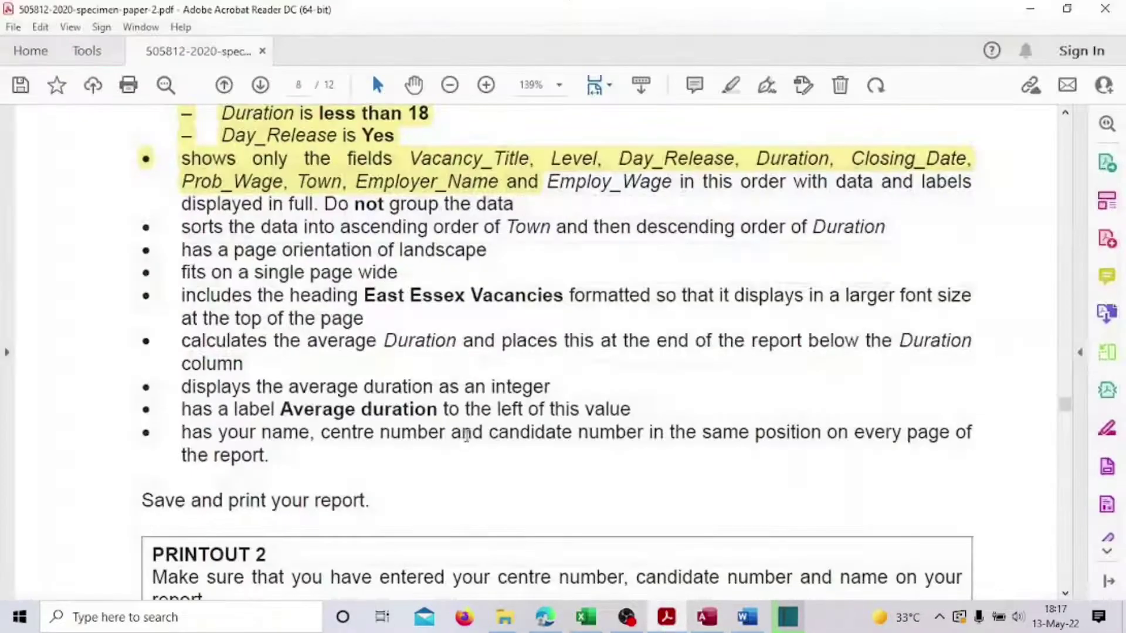
{"action": "scroll", "coordinate": [432, 330], "scroll_direction": "down", "scroll_amount": 2}
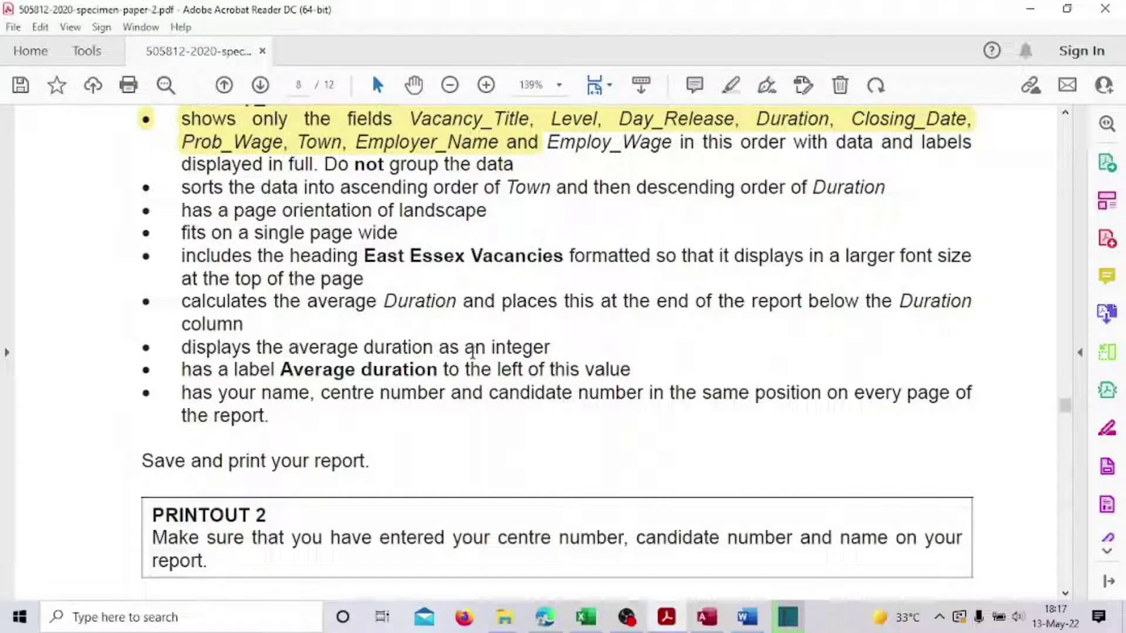
{"action": "left_click_drag", "start_coordinate": [472, 351], "coordinate": [551, 348]}
{"action": "left_click", "coordinate": [364, 461]}
{"action": "left_click_drag", "start_coordinate": [166, 176], "coordinate": [377, 270]}
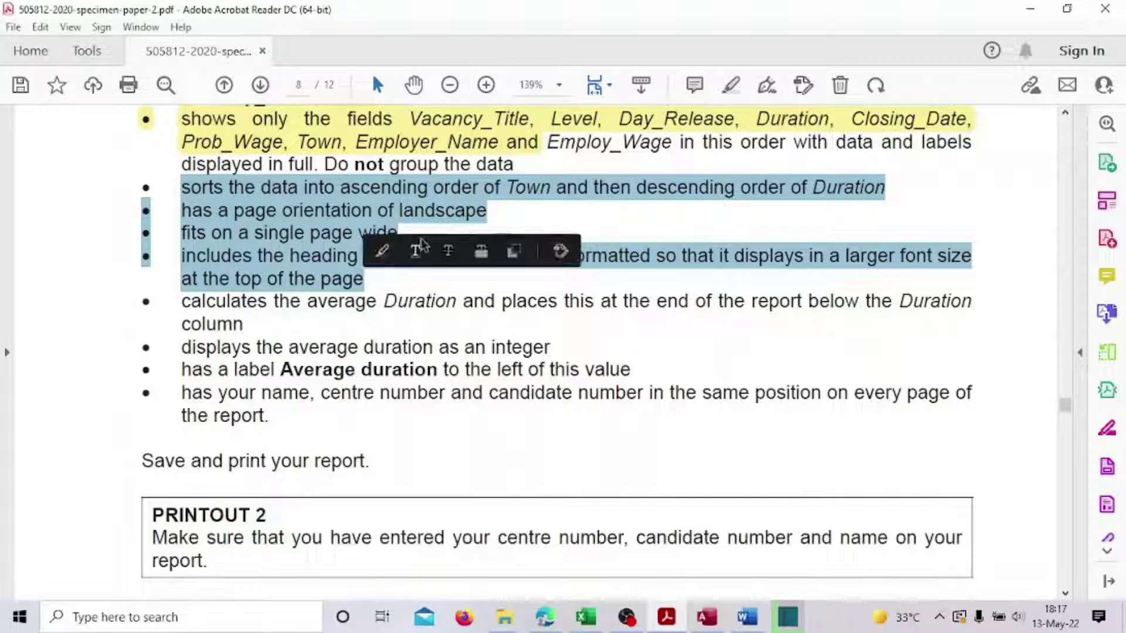
{"action": "left_click", "coordinate": [382, 251]}
{"action": "scroll", "coordinate": [477, 301], "scroll_direction": "down", "scroll_amount": 3}
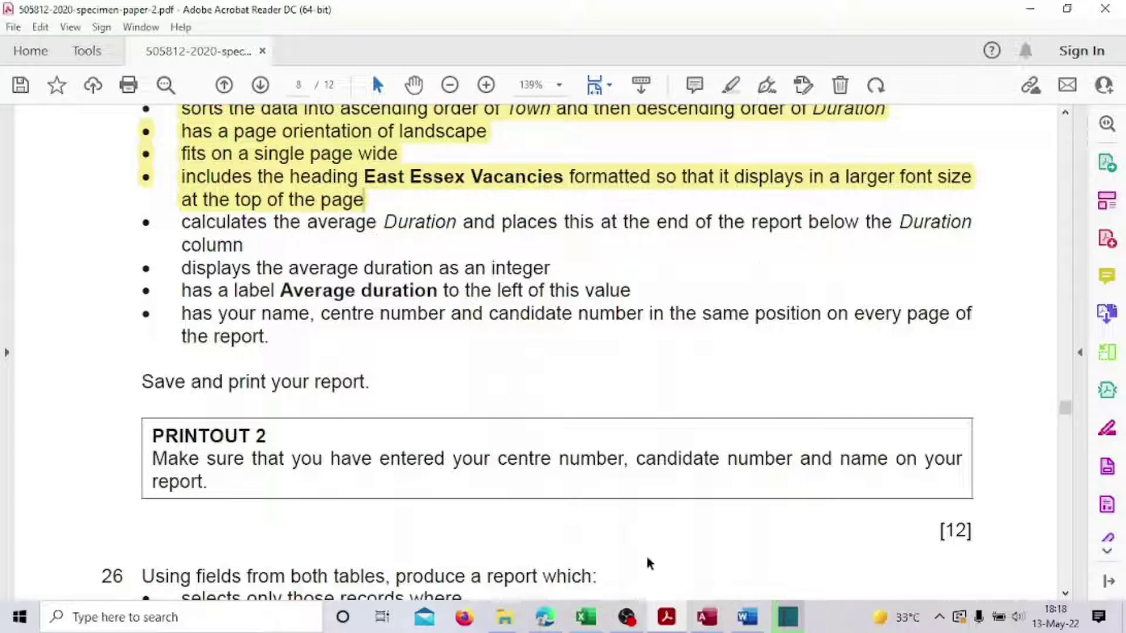
- Make the Report Footer and Page Footer sections taller and narrow the Duration field
{"action": "left_click", "coordinate": [707, 616]}
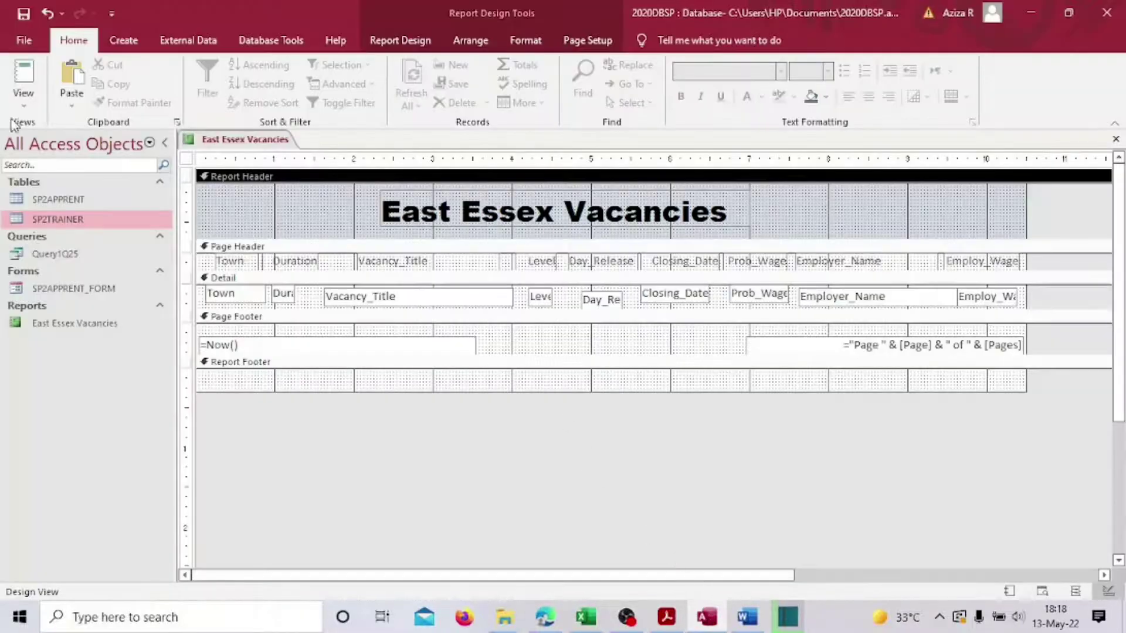
{"action": "left_click_drag", "start_coordinate": [454, 390], "coordinate": [455, 402]}
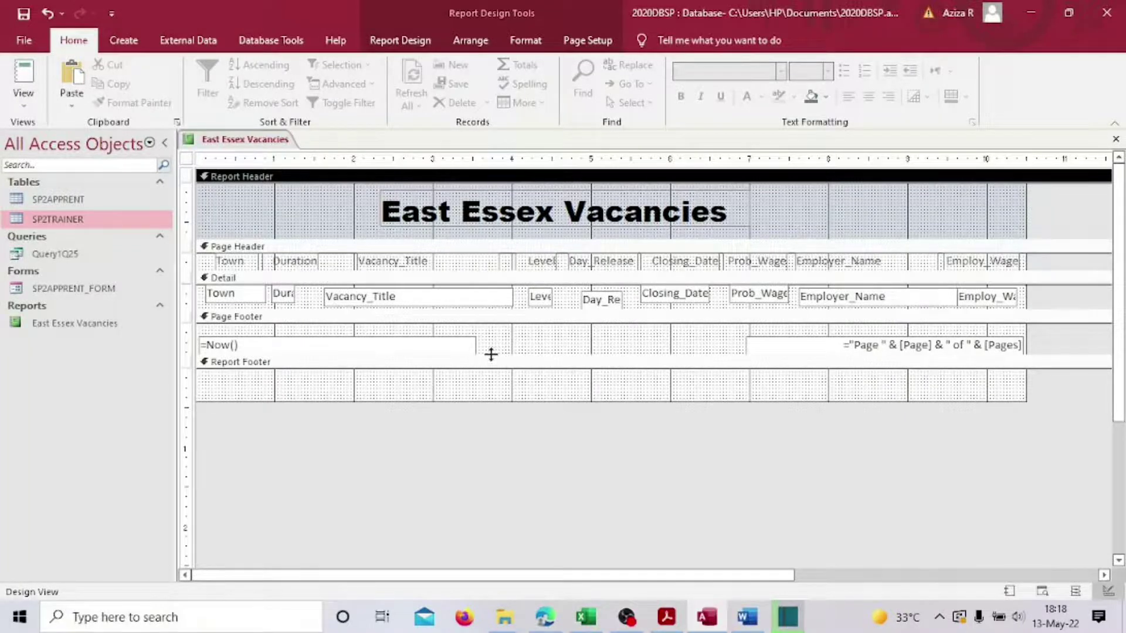
{"action": "left_click_drag", "start_coordinate": [490, 354], "coordinate": [495, 359]}
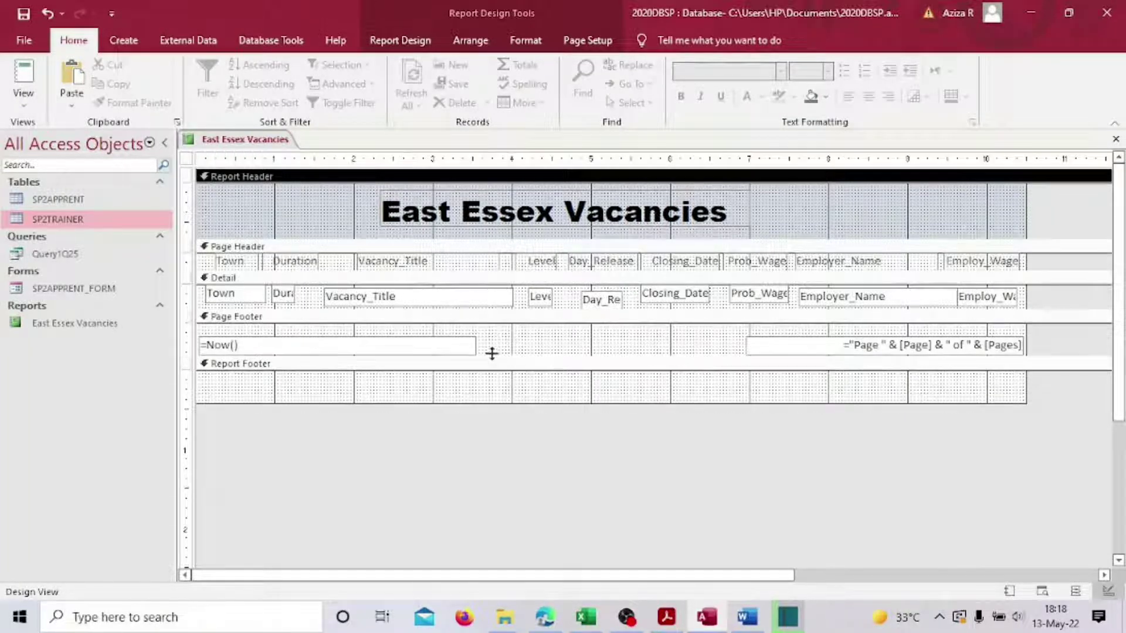
{"action": "left_click", "coordinate": [287, 294]}
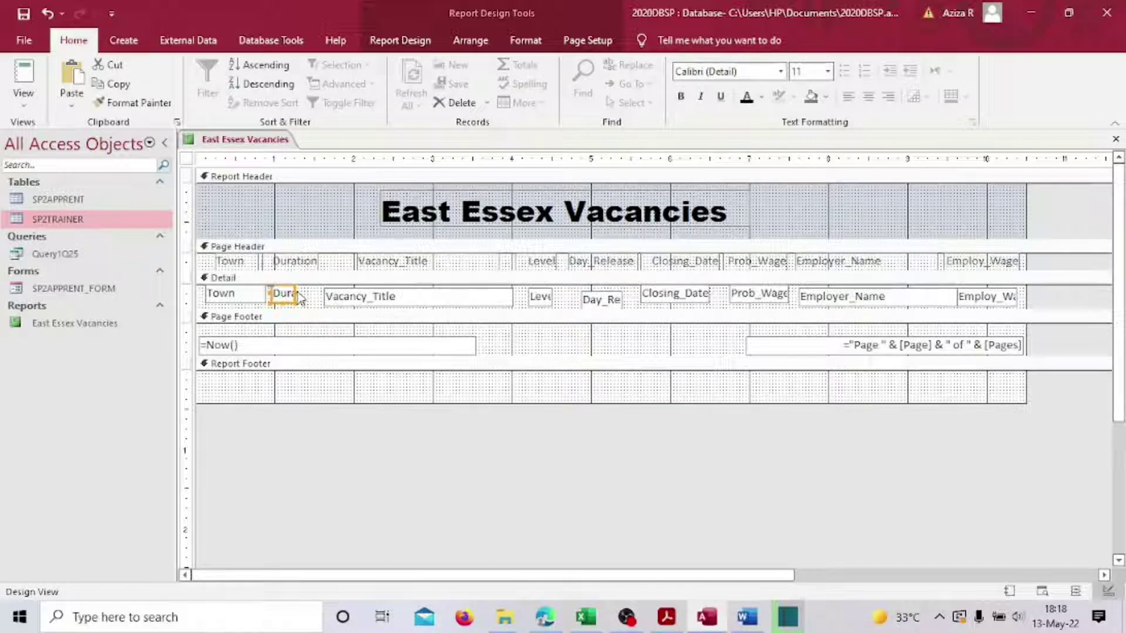
{"action": "left_click_drag", "start_coordinate": [301, 296], "coordinate": [293, 293]}
- Add an Average total of Duration to the Report Footer and widen it to show =Avg([Duration])
{"action": "left_click", "coordinate": [404, 40]}
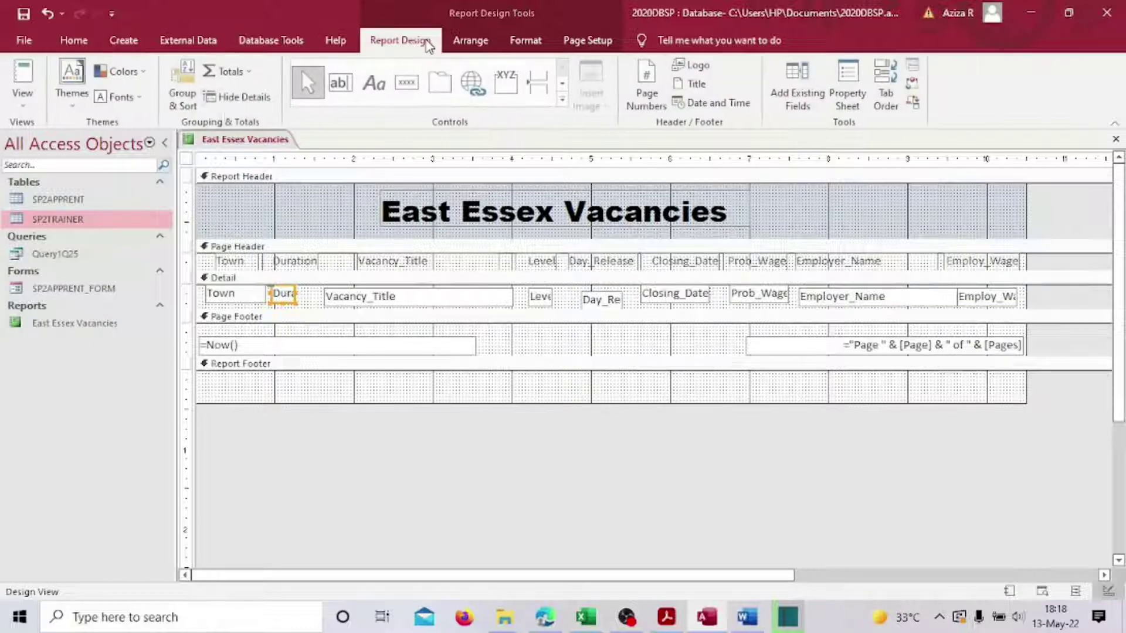
{"action": "left_click", "coordinate": [250, 72]}
{"action": "left_click", "coordinate": [249, 111]}
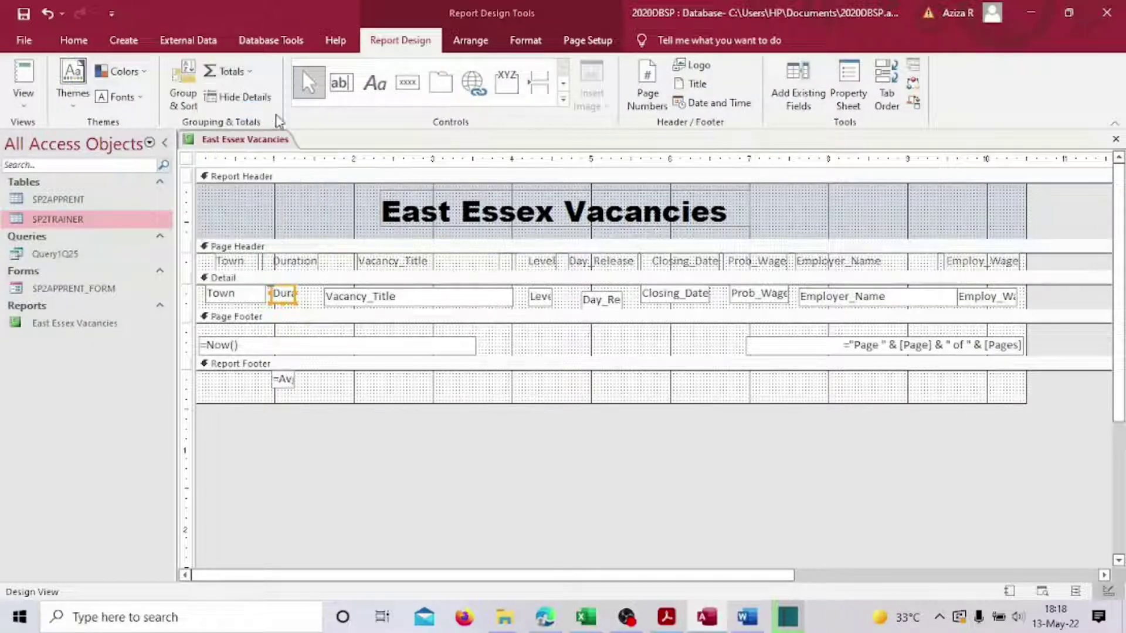
{"action": "left_click_drag", "start_coordinate": [289, 403], "coordinate": [296, 418]}
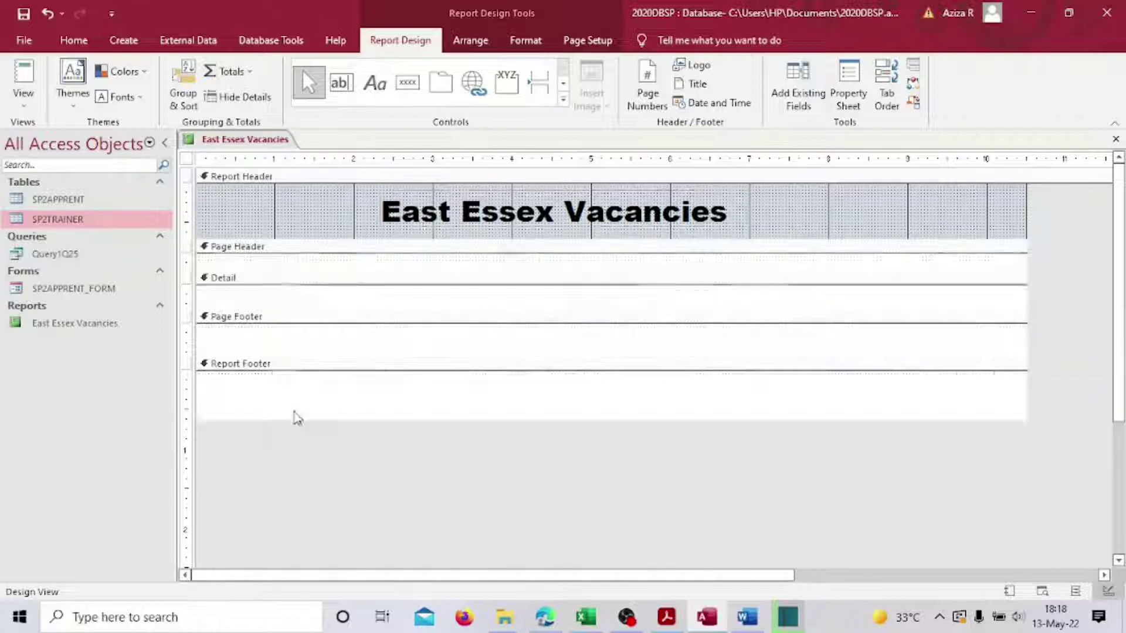
{"action": "left_click_drag", "start_coordinate": [299, 379], "coordinate": [379, 388]}
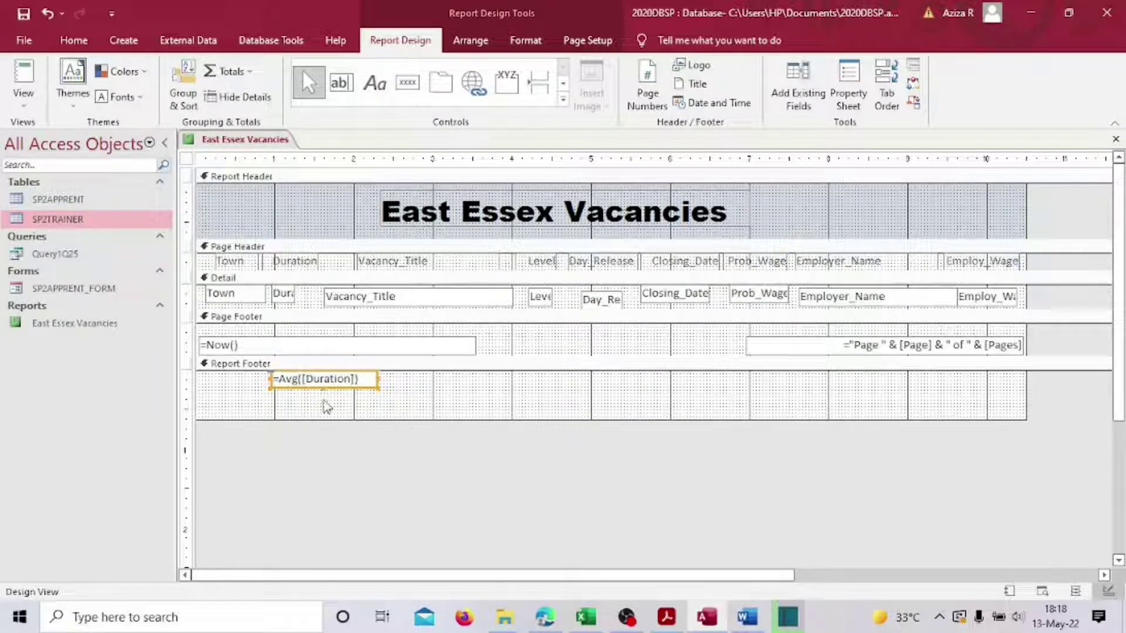
- Draw a label in the Report Footer reading 'Average Duration'
{"action": "left_click", "coordinate": [375, 83]}
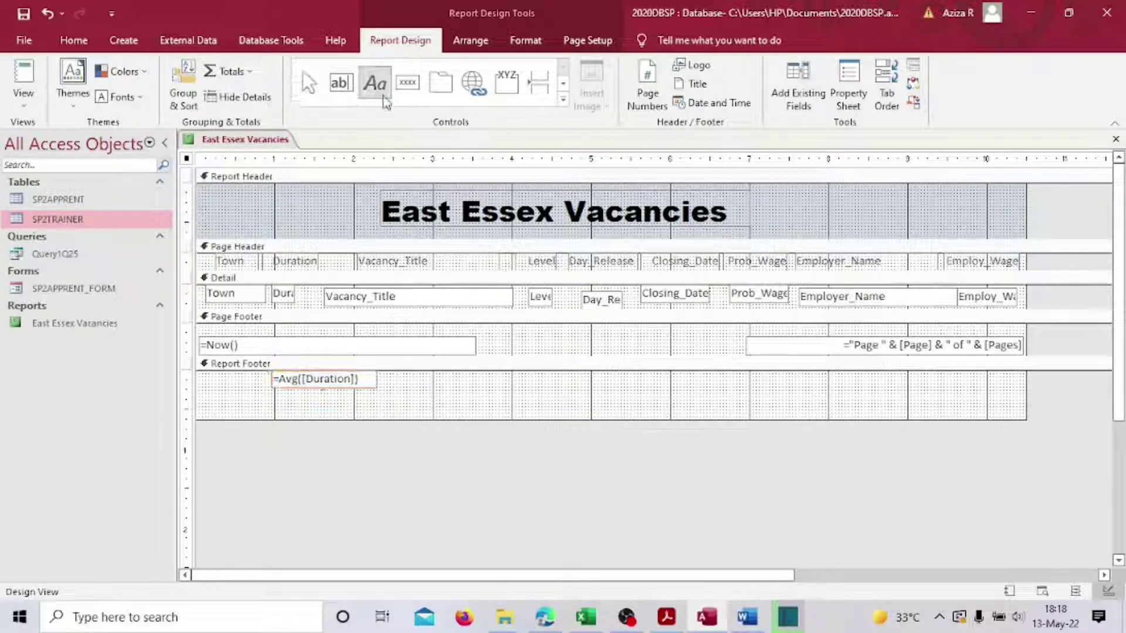
{"action": "left_click_drag", "start_coordinate": [203, 374], "coordinate": [267, 386]}
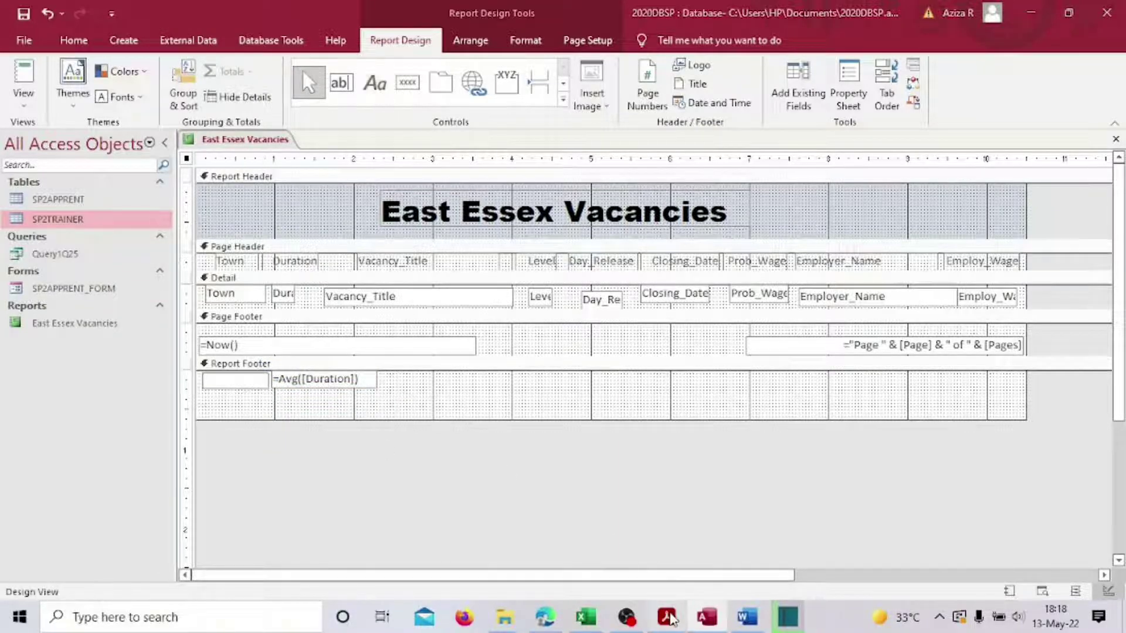
{"action": "left_click", "coordinate": [667, 617]}
{"action": "left_click", "coordinate": [669, 617]}
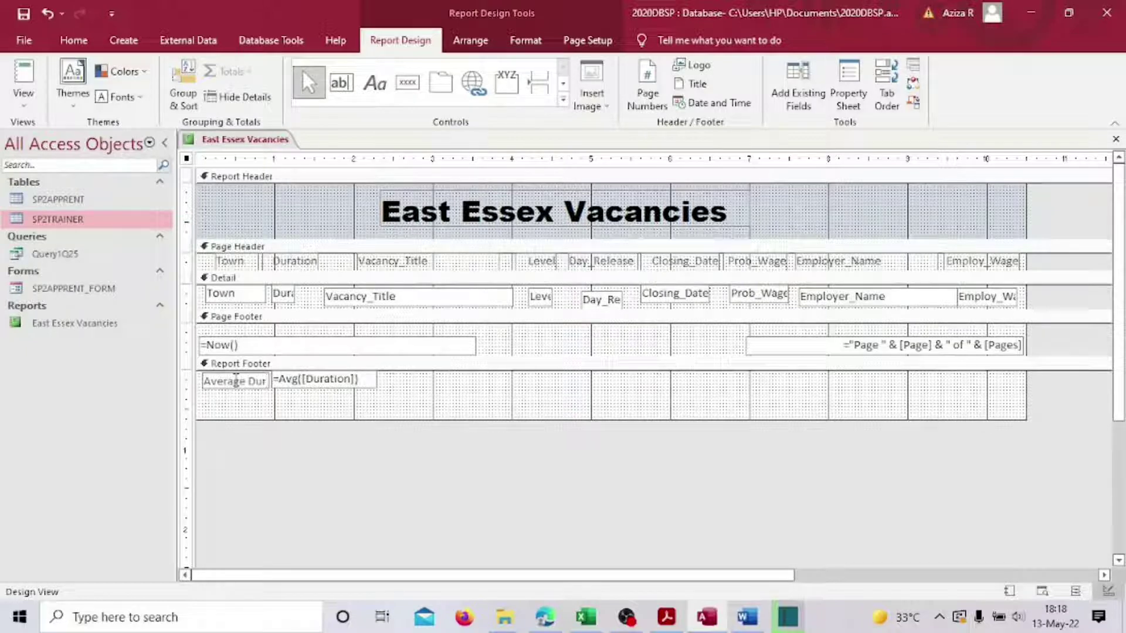
{"action": "type", "text": "ion :"}
{"action": "left_click", "coordinate": [363, 399]}
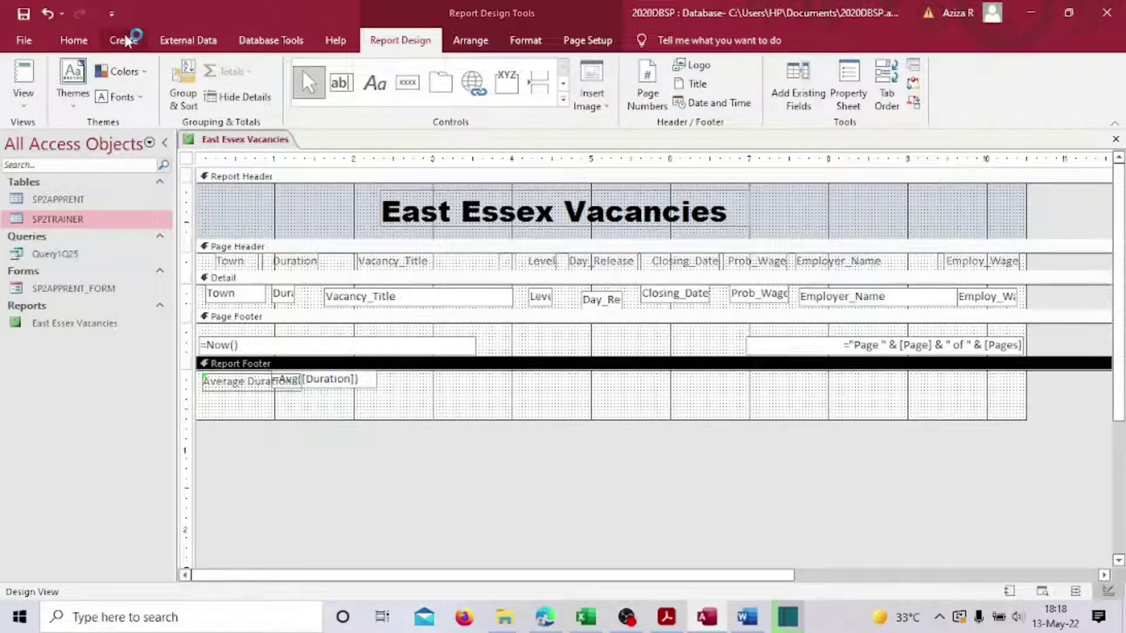
- Make the Average Duration label and the =Avg total bold at size 12
{"action": "left_click", "coordinate": [362, 382]}
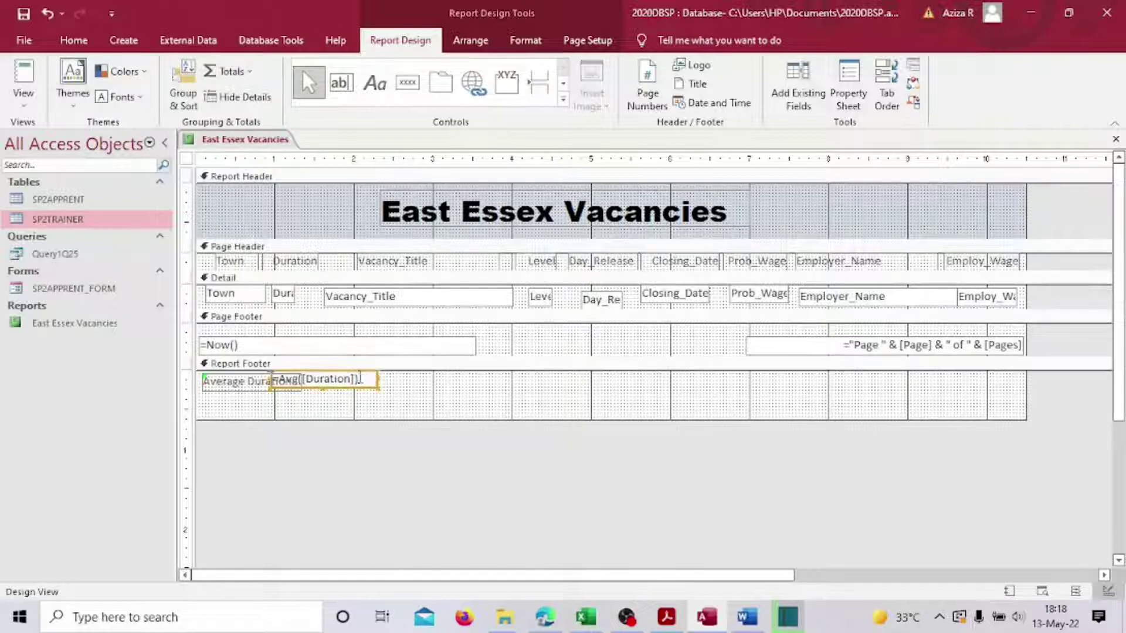
{"action": "left_click", "coordinate": [217, 382], "text": "shift"}
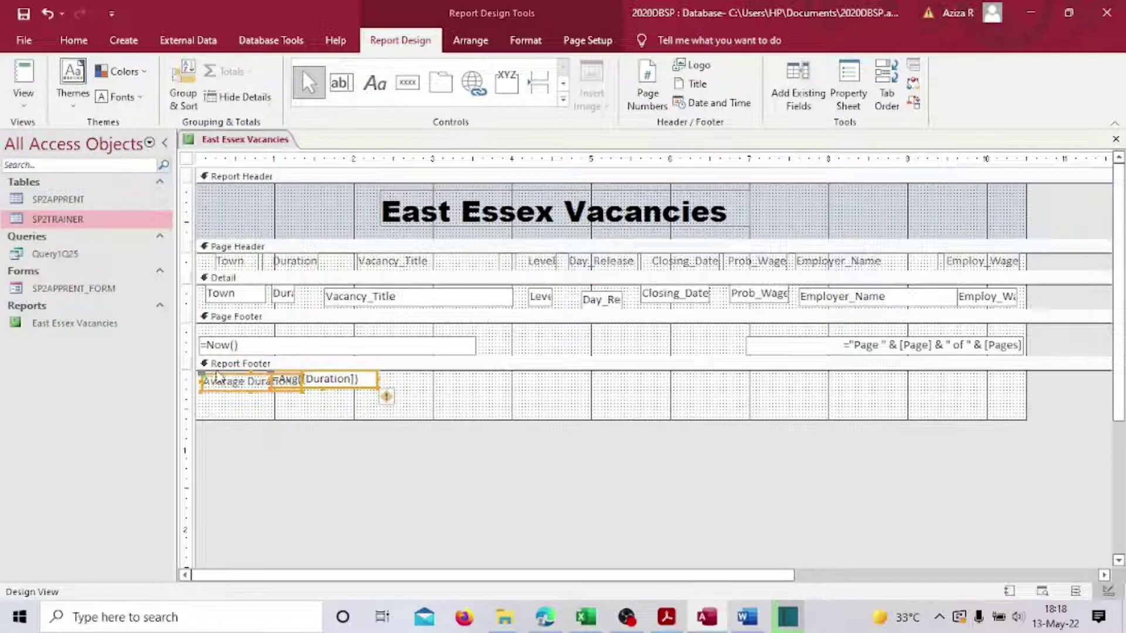
{"action": "left_click", "coordinate": [74, 38]}
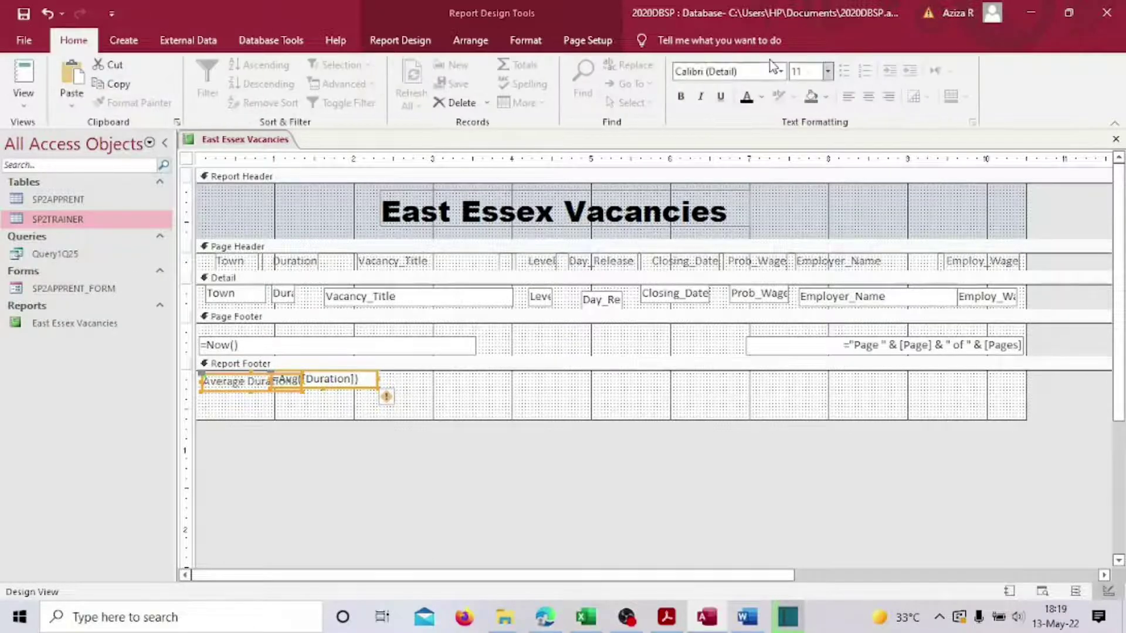
{"action": "left_click", "coordinate": [827, 71]}
{"action": "left_click", "coordinate": [804, 155]}
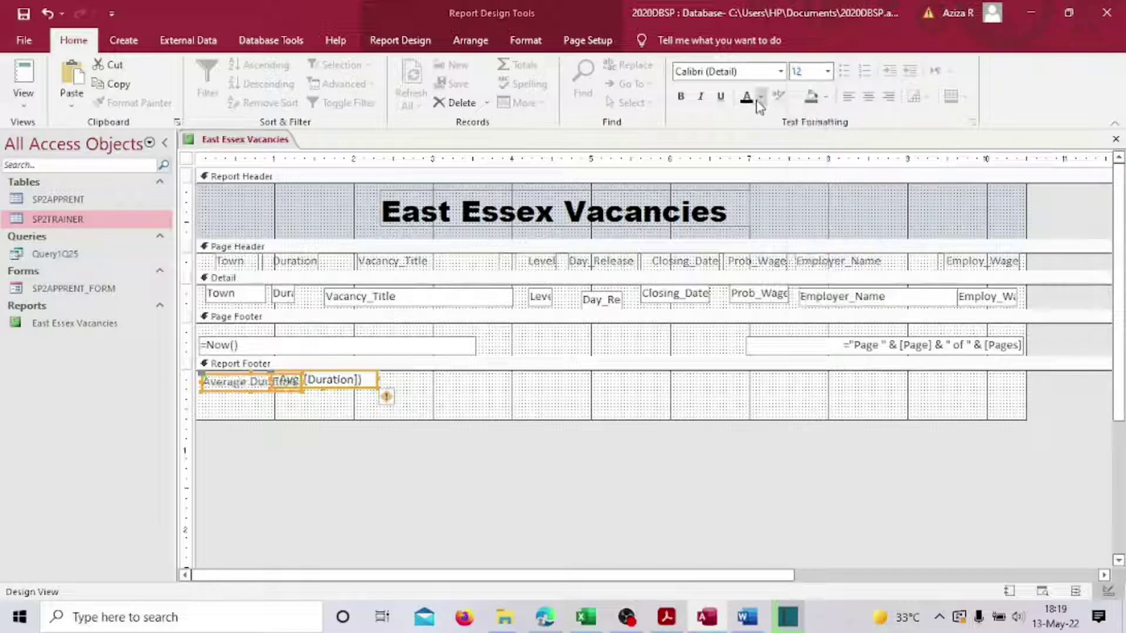
{"action": "left_click", "coordinate": [680, 96]}
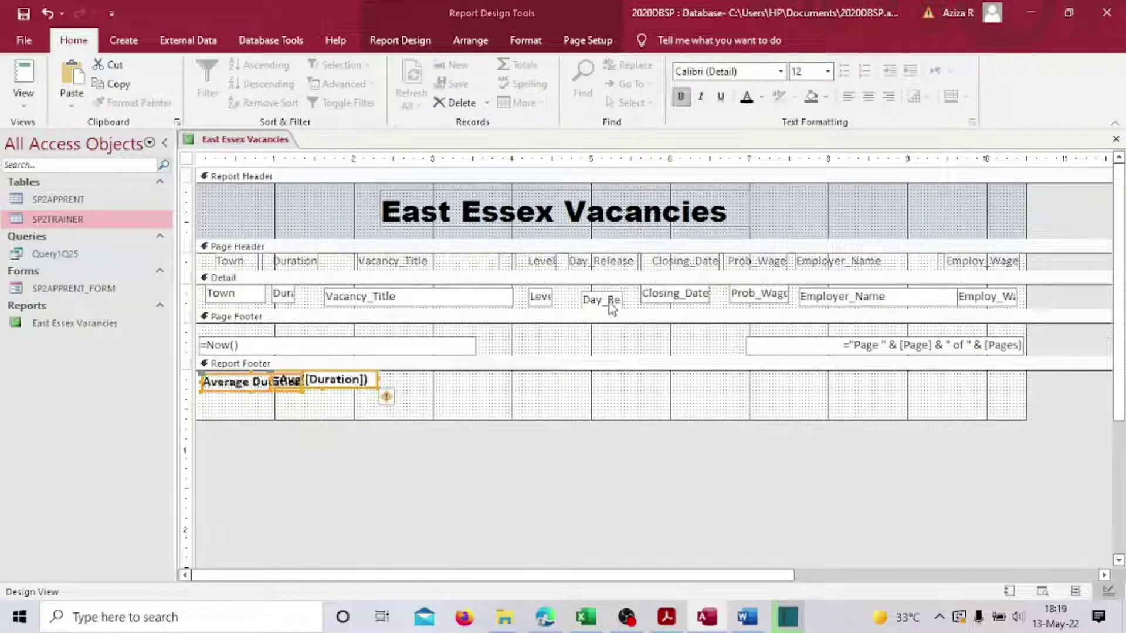
{"action": "left_click", "coordinate": [553, 389]}
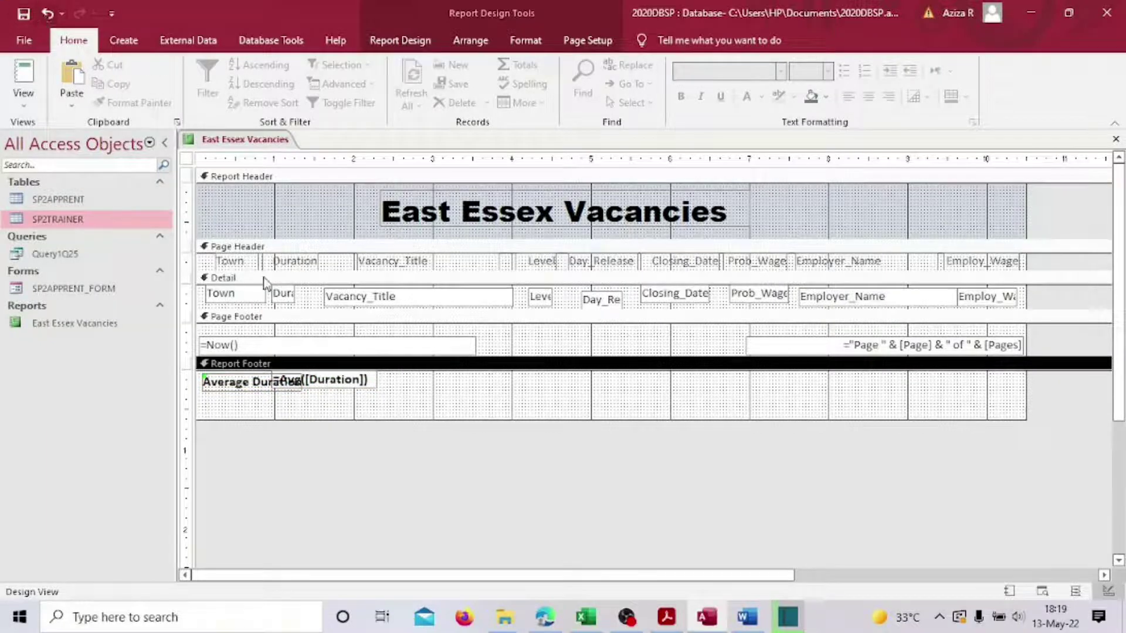
{"action": "left_click", "coordinate": [24, 99]}
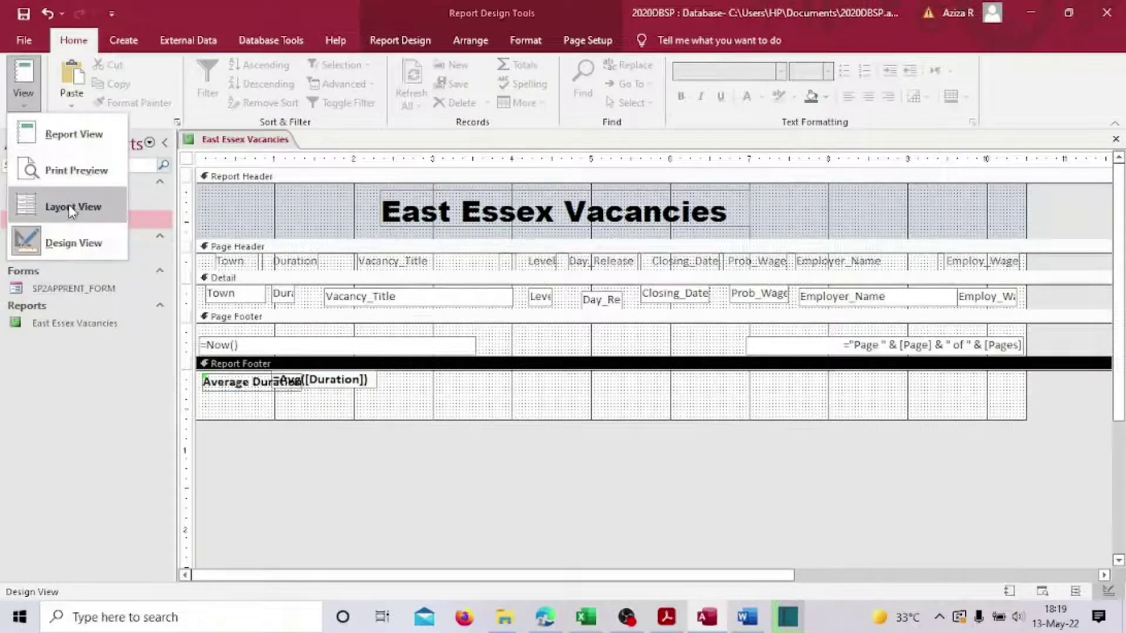
{"action": "left_click", "coordinate": [71, 203]}
{"action": "scroll", "coordinate": [498, 399], "scroll_direction": "down", "scroll_amount": 10}
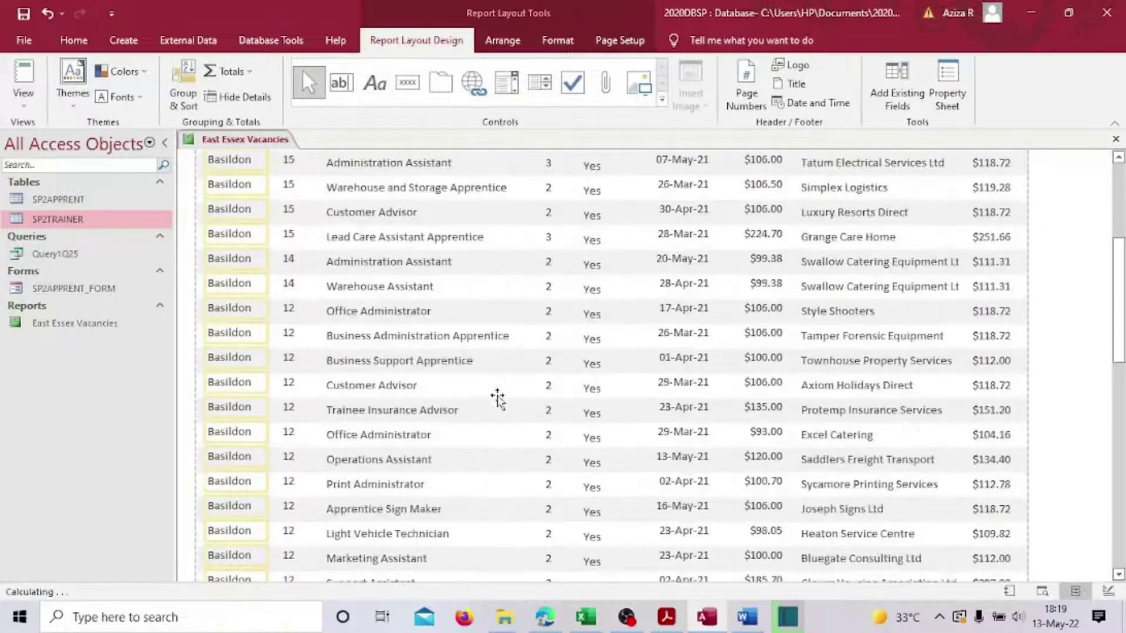
{"action": "scroll", "coordinate": [498, 398], "scroll_direction": "down", "scroll_amount": 5}
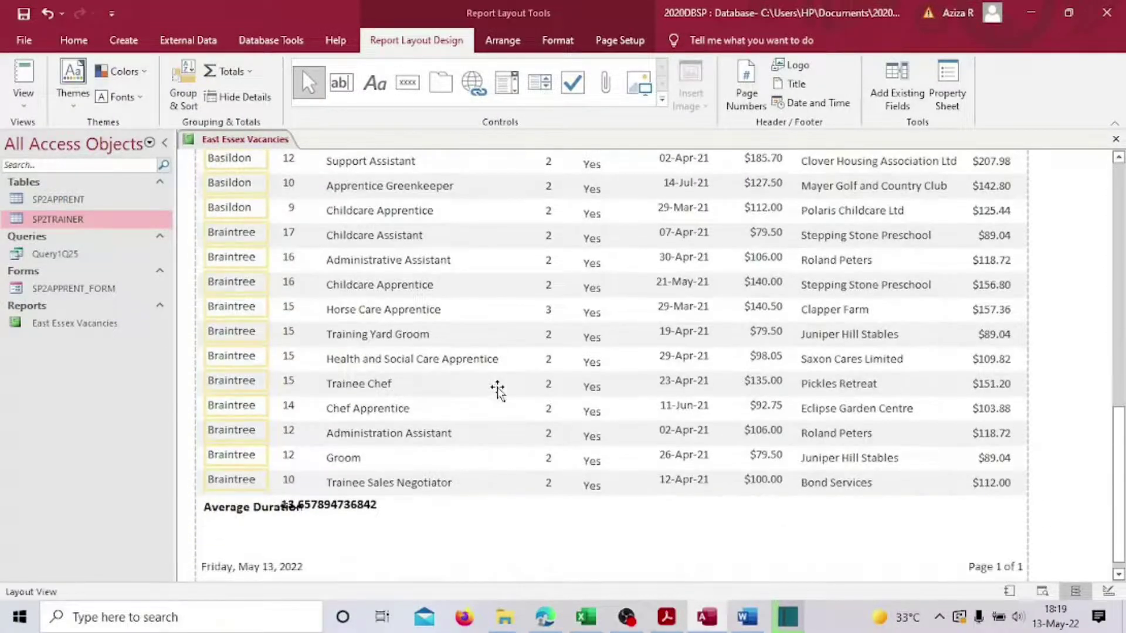
{"action": "left_click", "coordinate": [297, 508]}
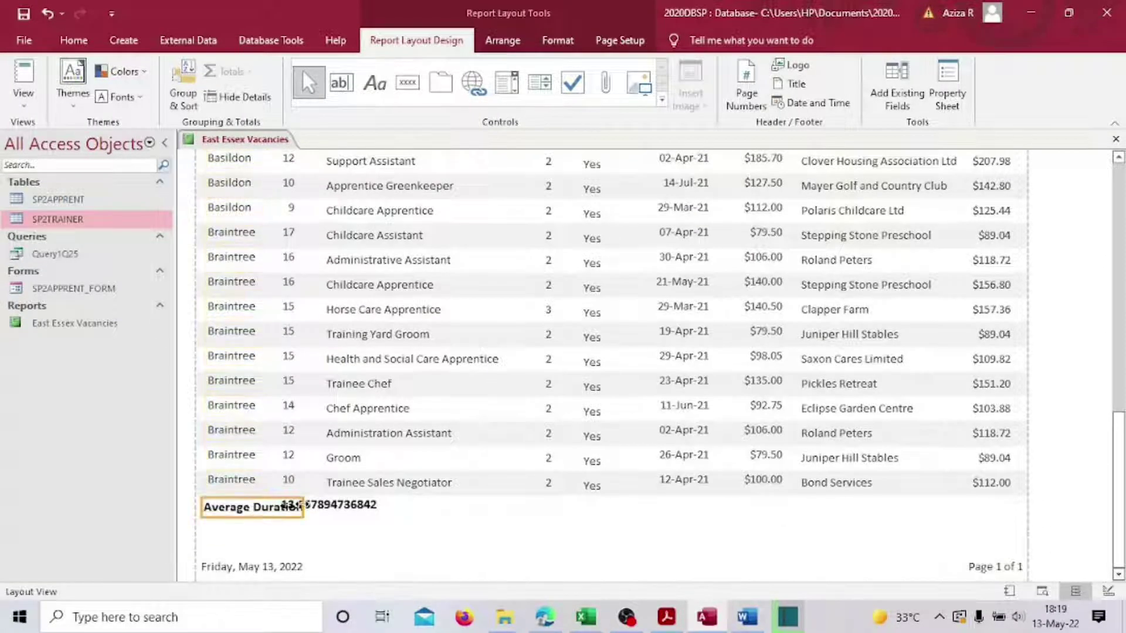
{"action": "left_click", "coordinate": [326, 508]}
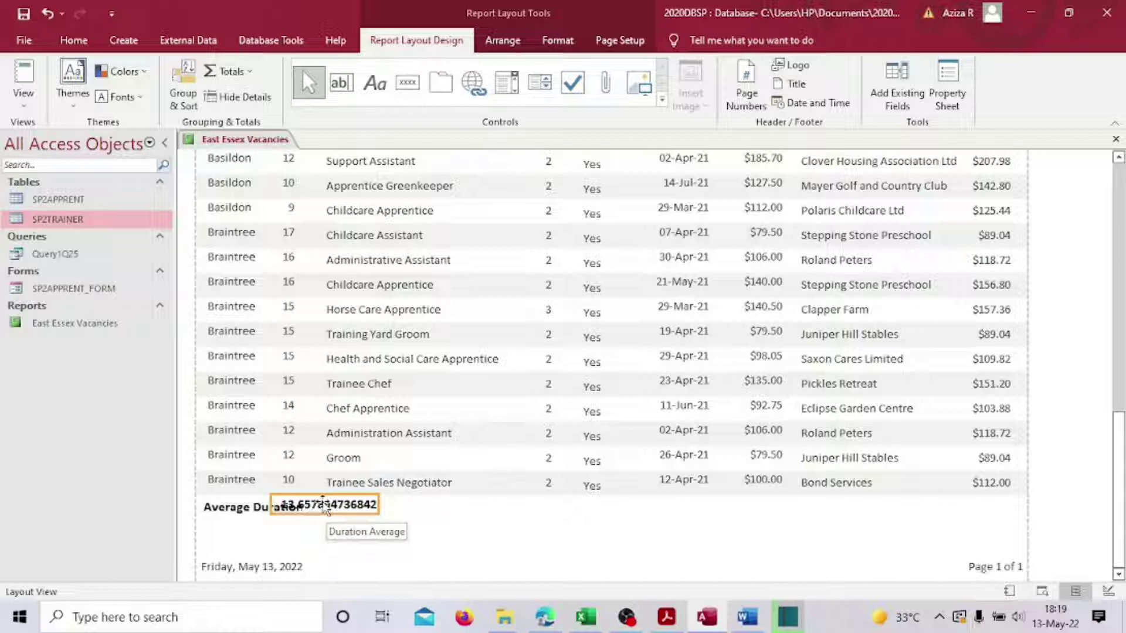
{"action": "left_click", "coordinate": [234, 508]}
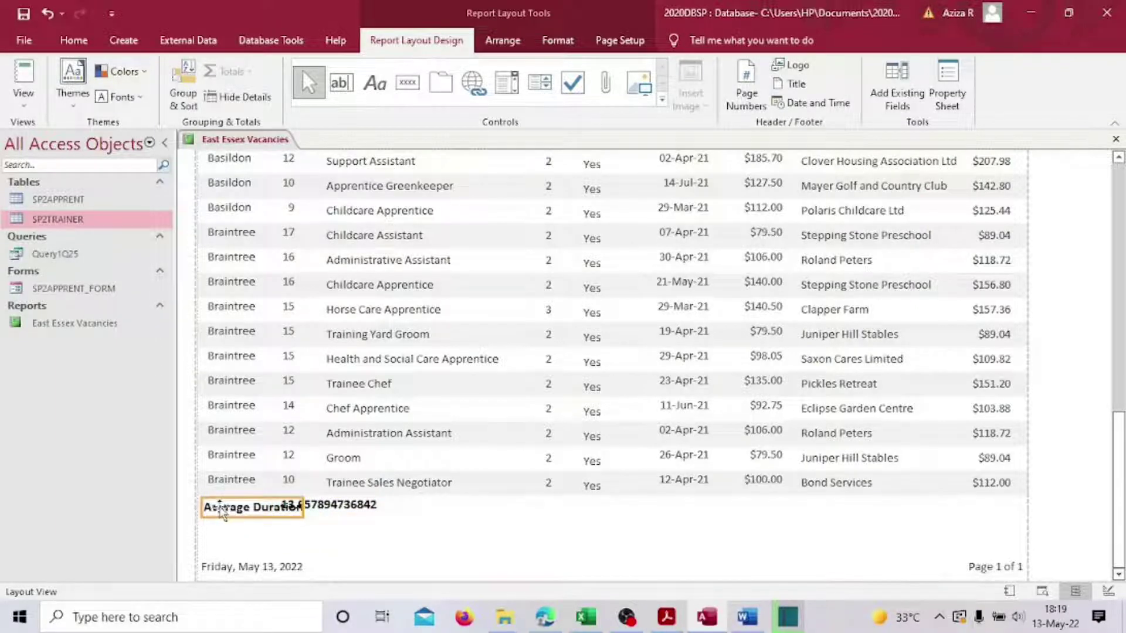
{"action": "scroll", "coordinate": [216, 511], "scroll_direction": "down", "scroll_amount": 3}
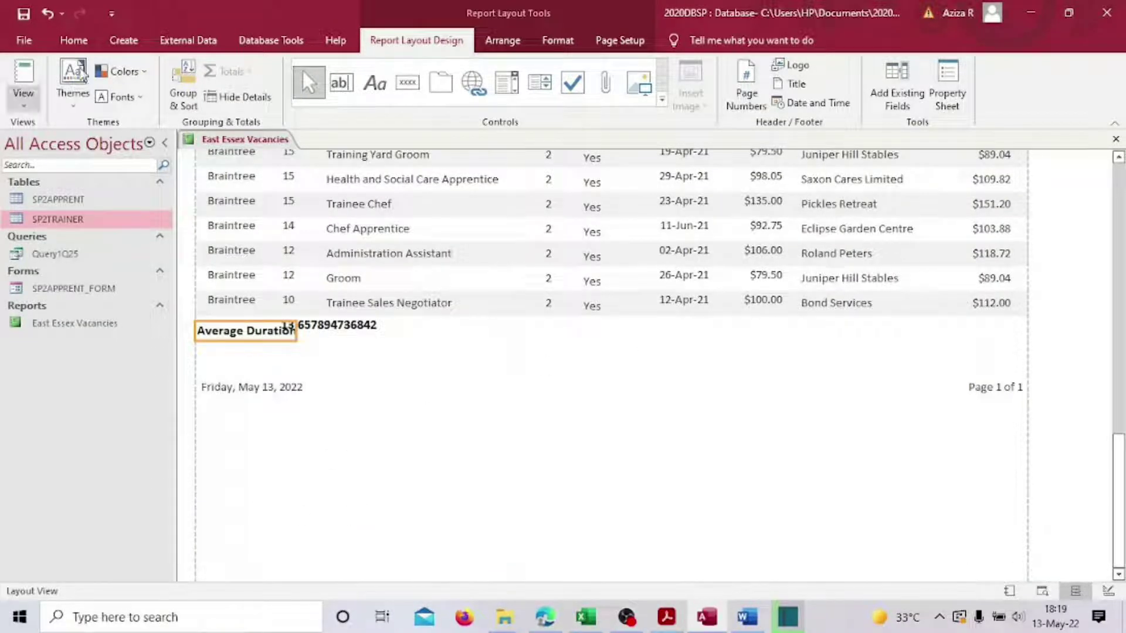
{"action": "left_click", "coordinate": [23, 94]}
{"action": "left_click", "coordinate": [68, 240]}
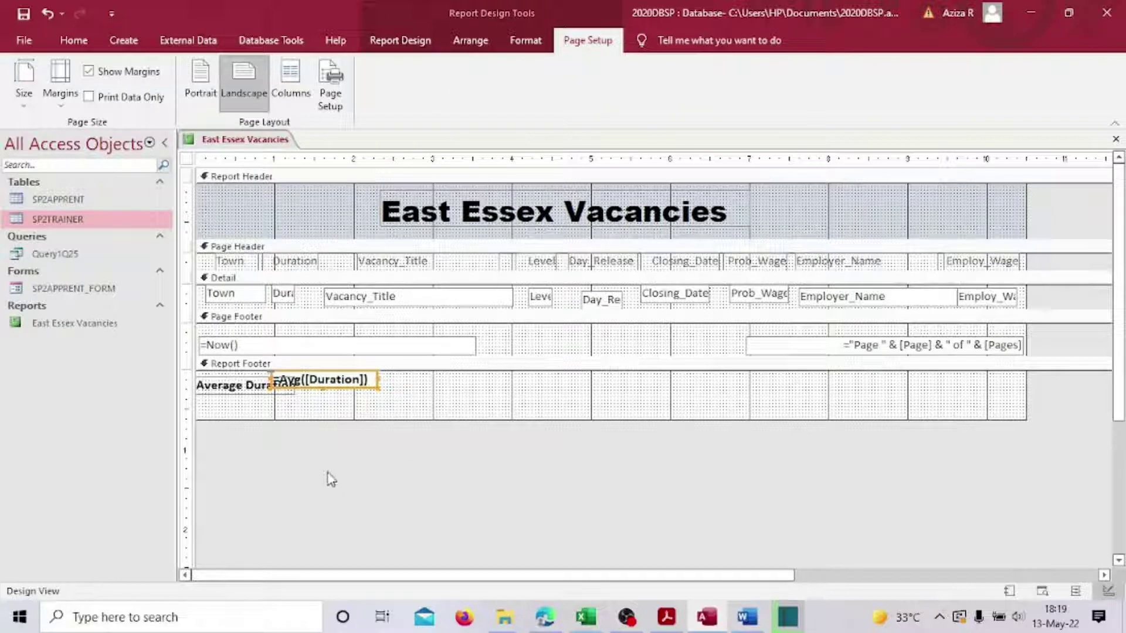
- Give the =Avg([Duration]) total Fixed format with 0 decimal places and close the Property Sheet
{"action": "double_click", "coordinate": [343, 379]}
{"action": "left_click", "coordinate": [384, 391]}
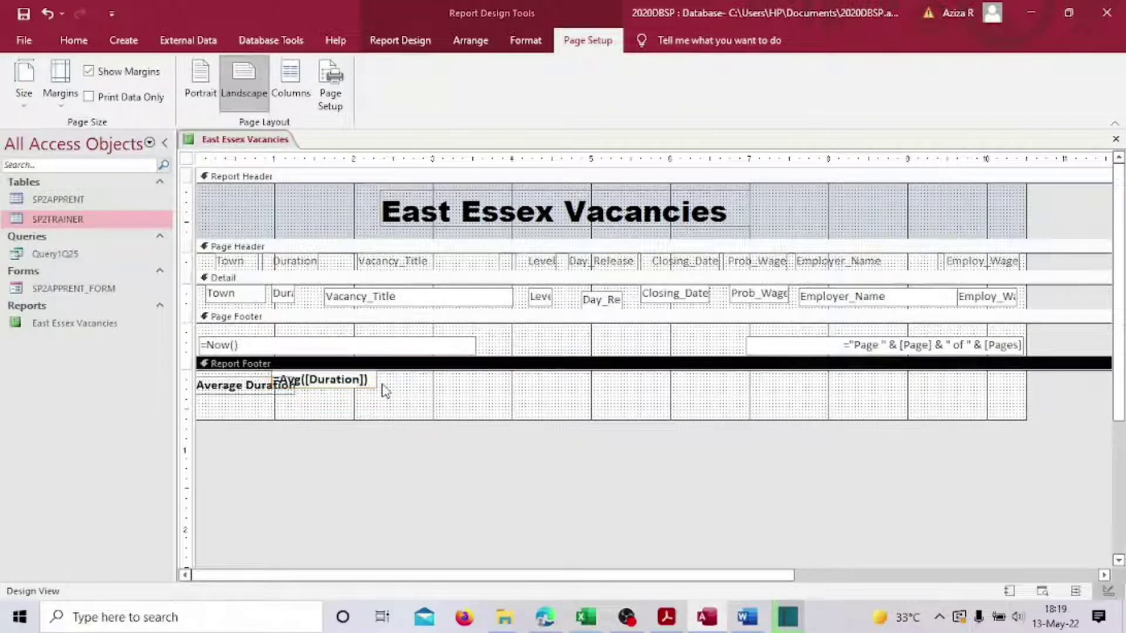
{"action": "double_click", "coordinate": [373, 383]}
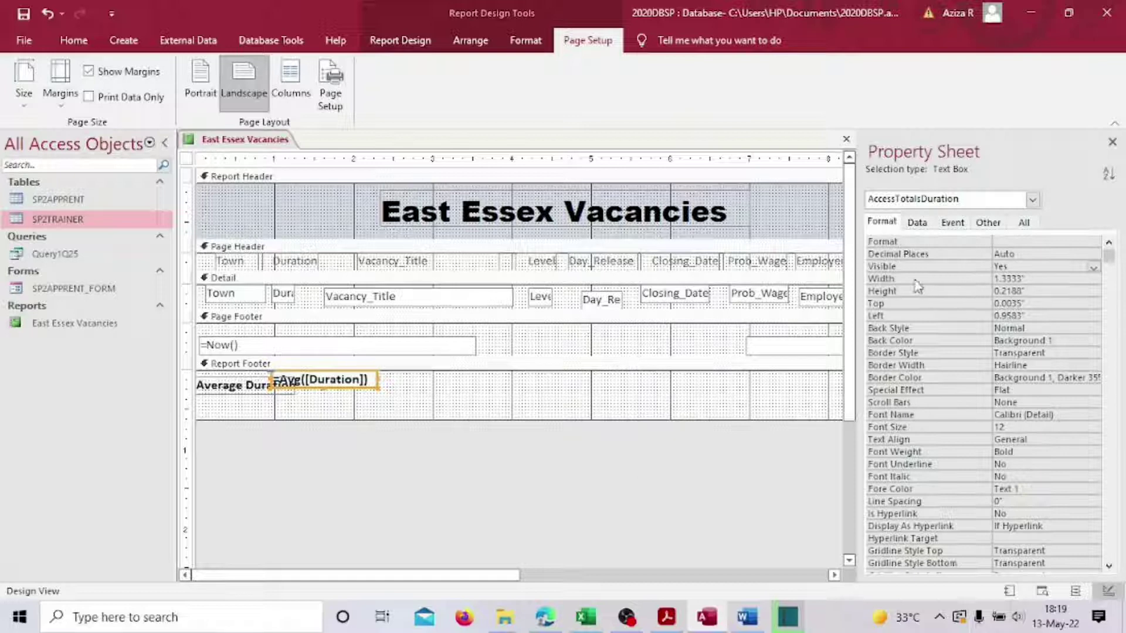
{"action": "left_click", "coordinate": [1087, 243]}
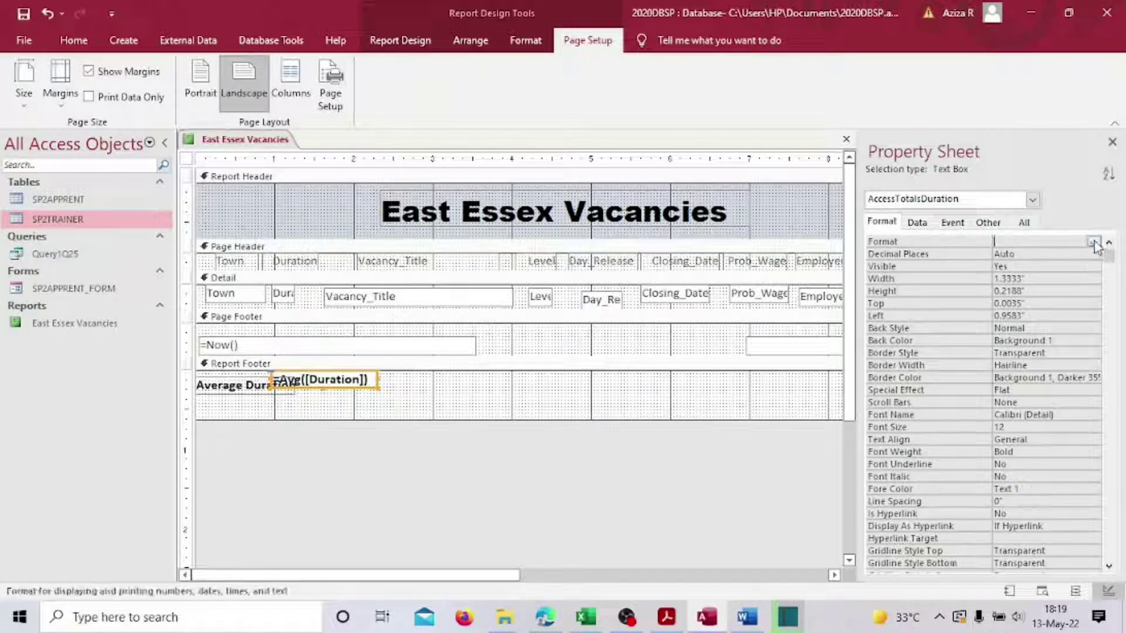
{"action": "left_click", "coordinate": [1093, 242]}
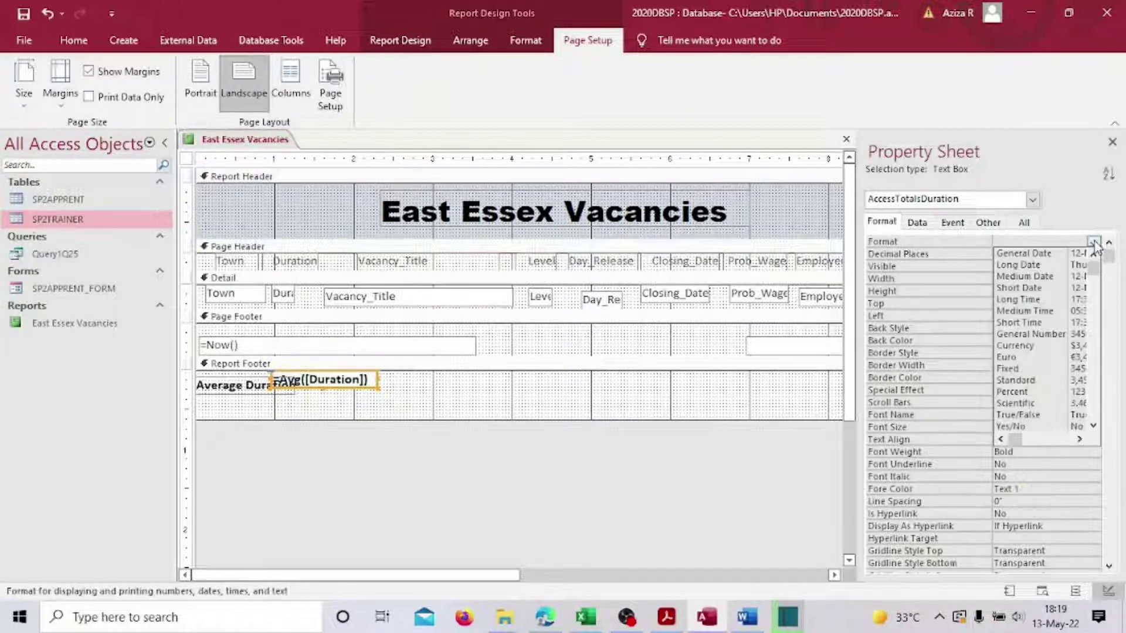
{"action": "left_click", "coordinate": [1014, 368]}
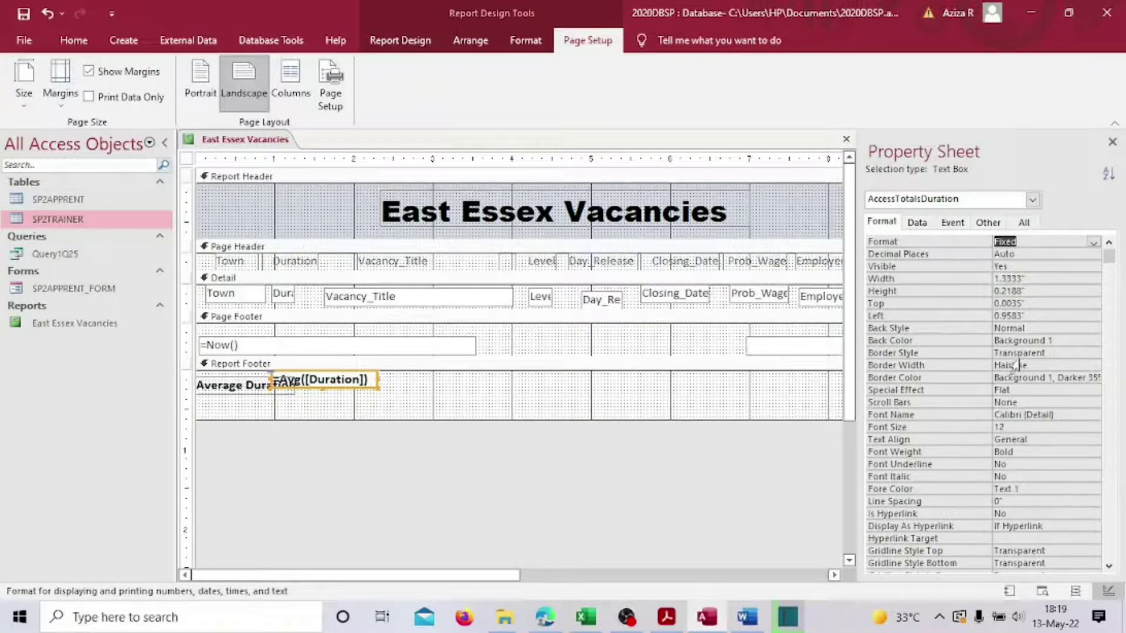
{"action": "left_click", "coordinate": [1082, 254]}
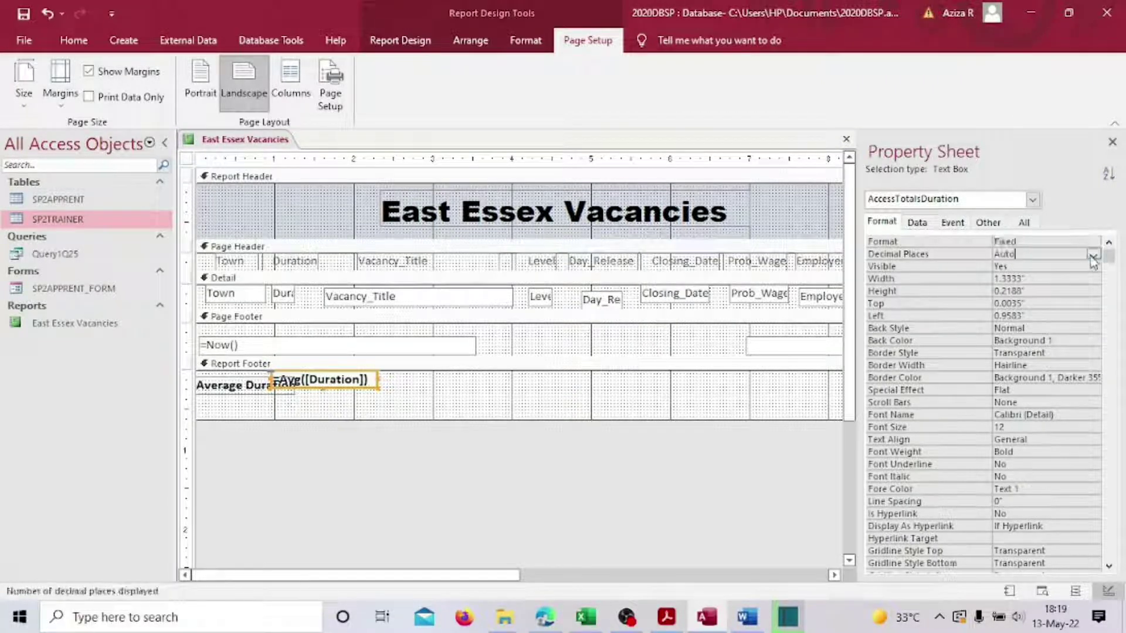
{"action": "left_click", "coordinate": [1094, 255]}
{"action": "left_click", "coordinate": [1006, 278]}
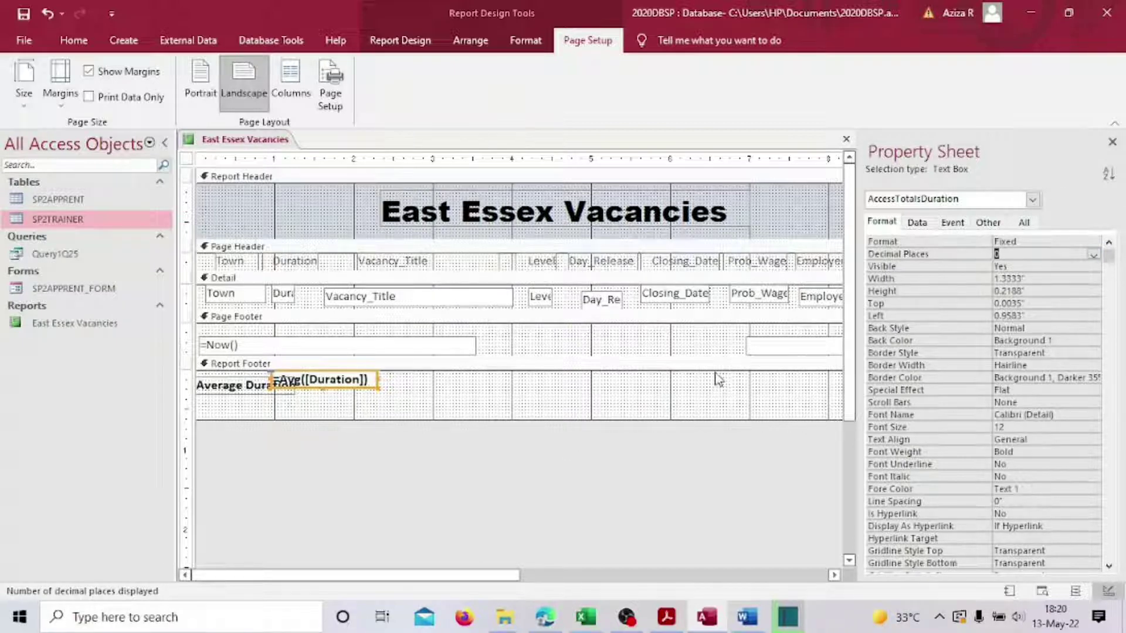
{"action": "left_click", "coordinate": [1111, 142]}
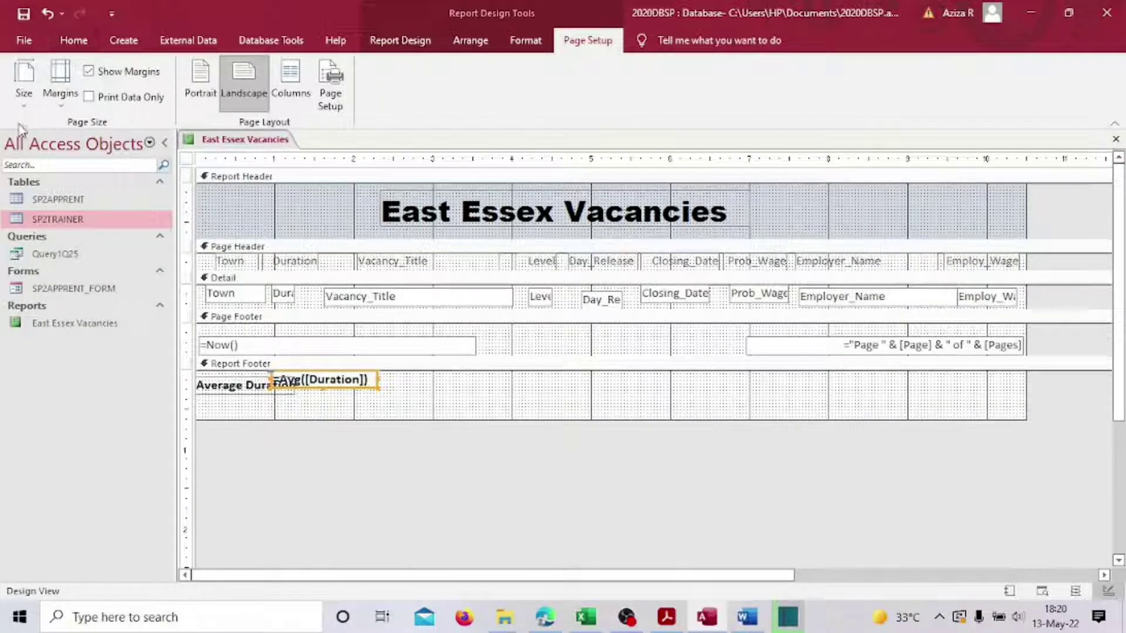
{"action": "left_click", "coordinate": [74, 40]}
- Switch to Layout View and shrink the footer total box to fit the value 14
{"action": "left_click", "coordinate": [24, 111]}
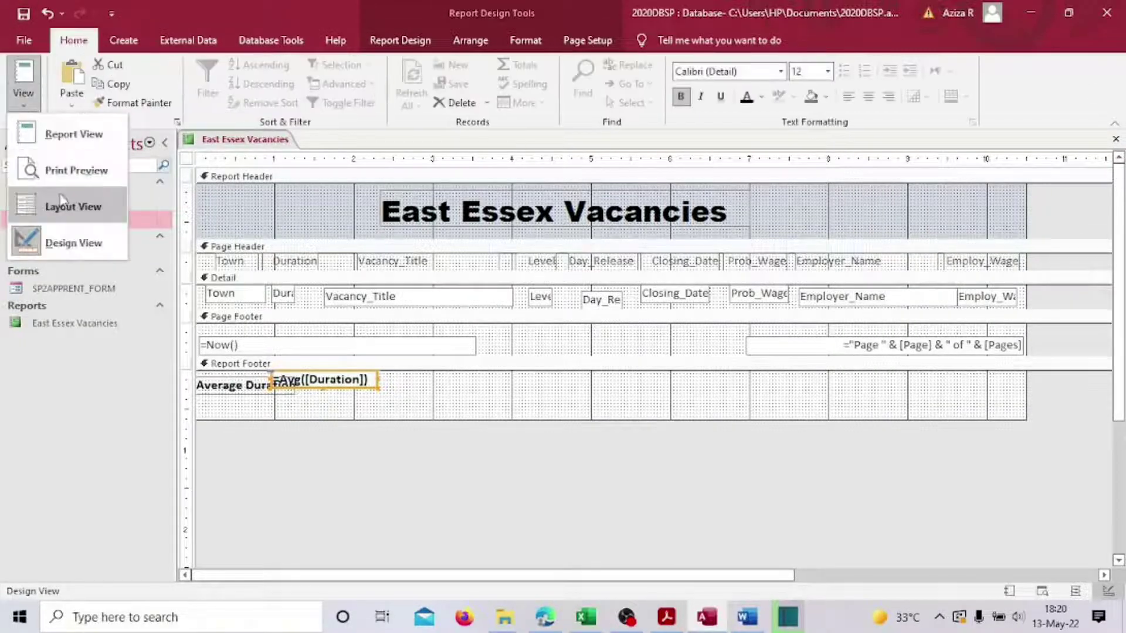
{"action": "left_click", "coordinate": [65, 203]}
{"action": "scroll", "coordinate": [487, 445], "scroll_direction": "down", "scroll_amount": 10}
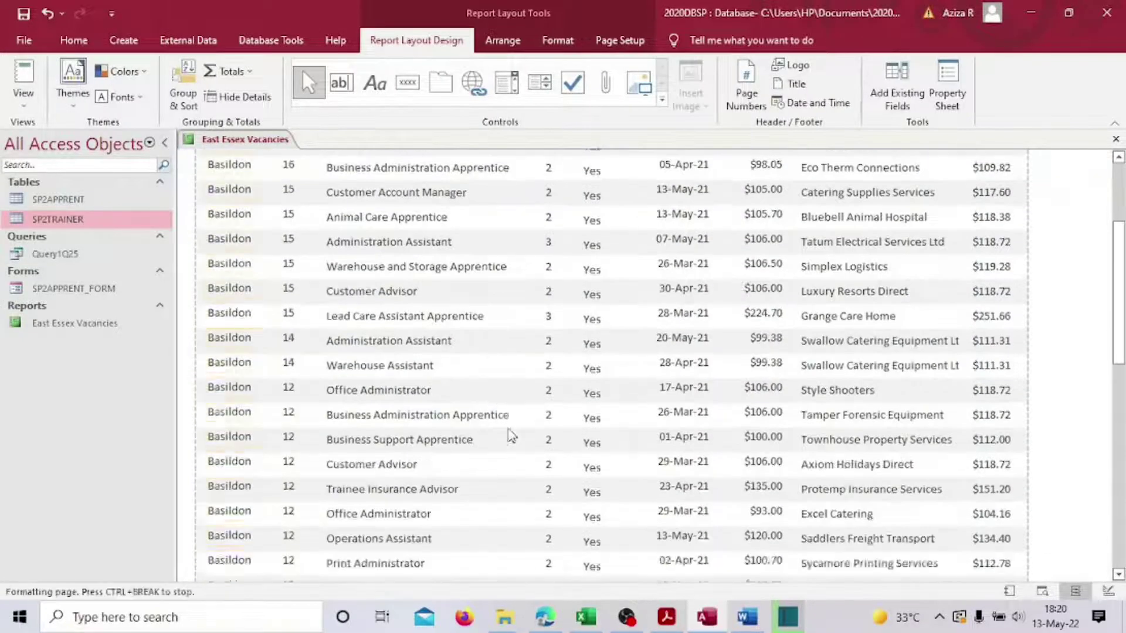
{"action": "scroll", "coordinate": [509, 431], "scroll_direction": "down", "scroll_amount": 2}
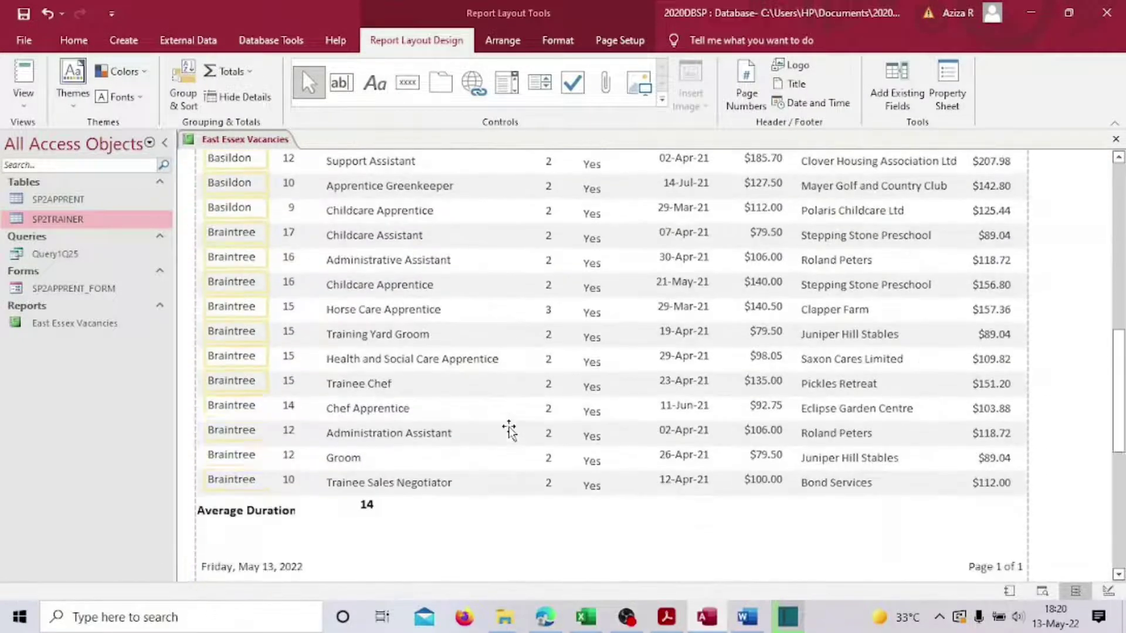
{"action": "left_click", "coordinate": [368, 507]}
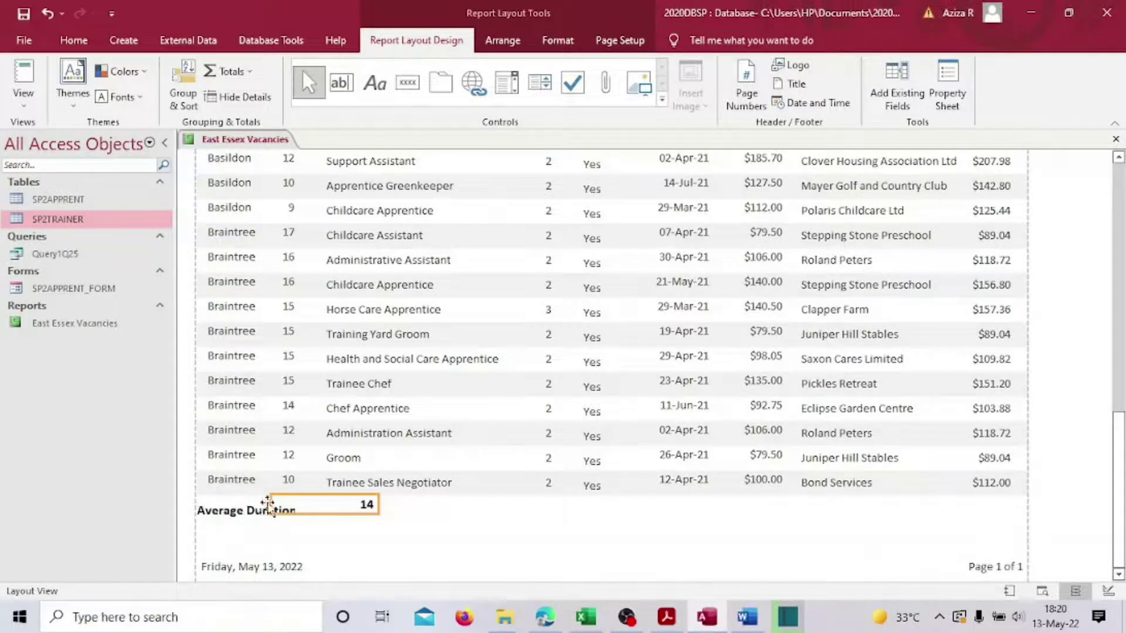
{"action": "left_click_drag", "start_coordinate": [268, 503], "coordinate": [307, 503]}
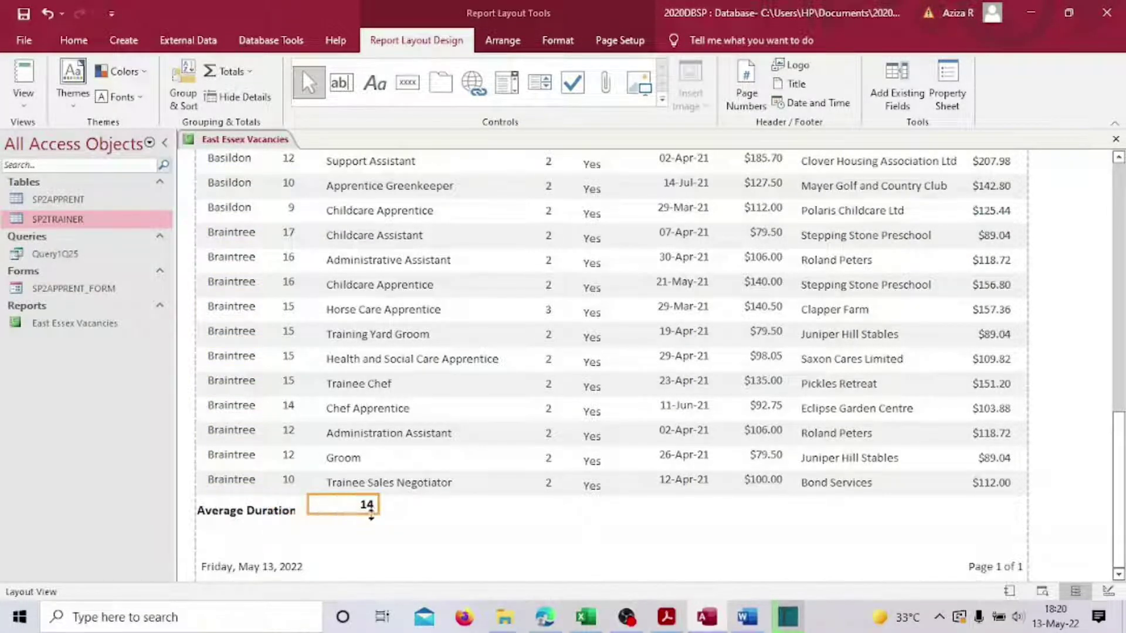
{"action": "left_click_drag", "start_coordinate": [376, 505], "coordinate": [327, 506]}
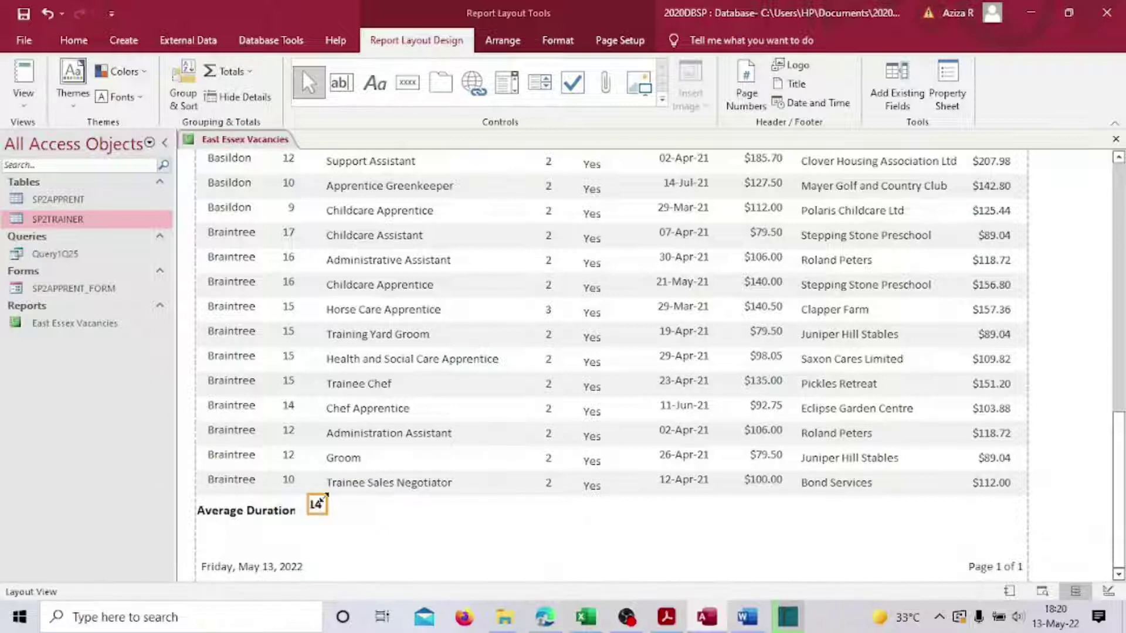
{"action": "left_click", "coordinate": [345, 520]}
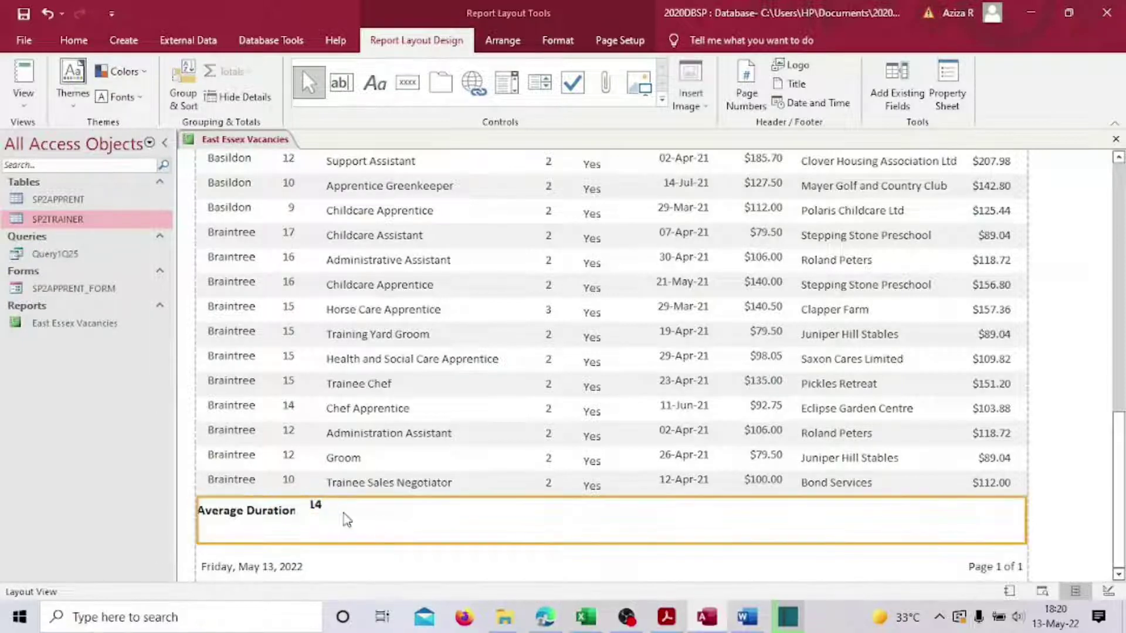
{"action": "left_click", "coordinate": [317, 508]}
{"action": "left_click", "coordinate": [302, 504]}
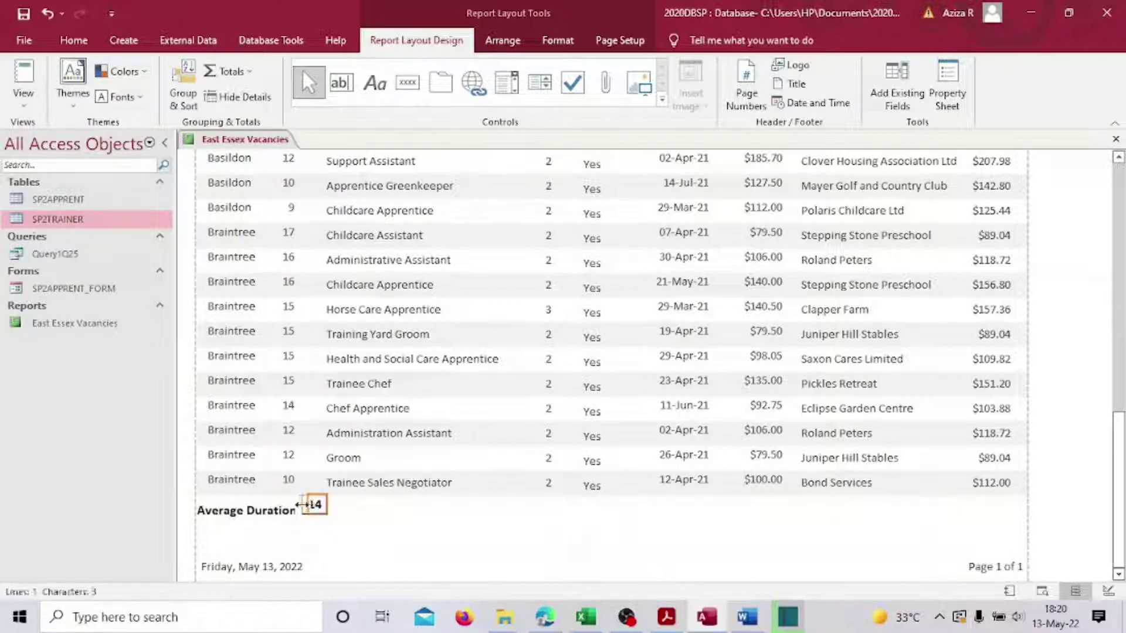
{"action": "left_click_drag", "start_coordinate": [302, 504], "coordinate": [322, 511]}
{"action": "scroll", "coordinate": [321, 511], "scroll_direction": "down", "scroll_amount": 3}
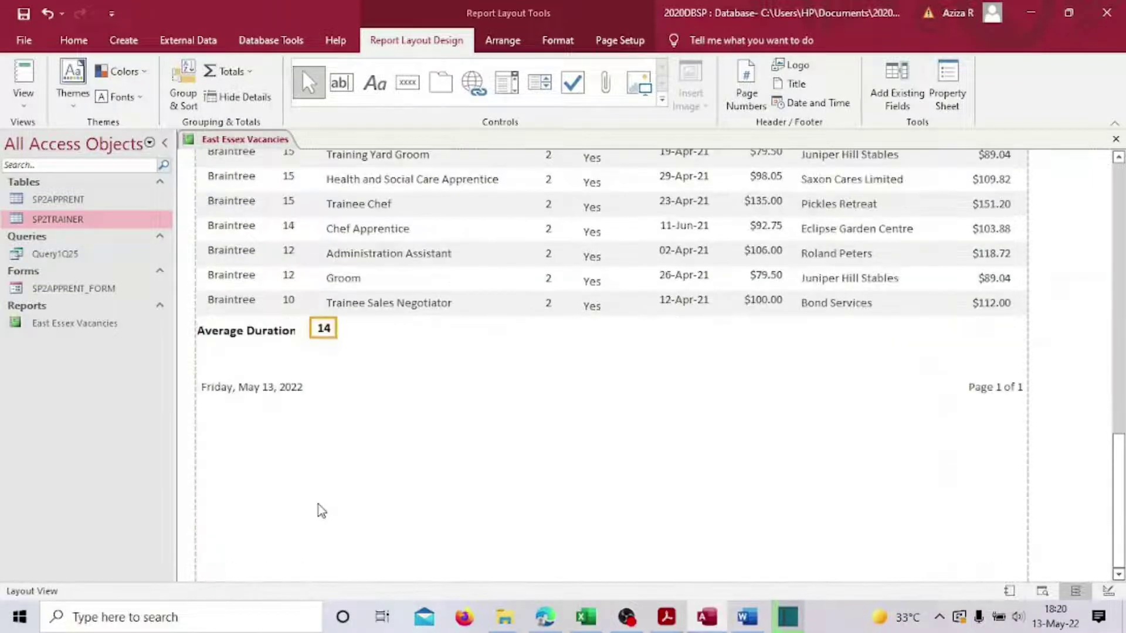
- Widen the label, change it to 'Average Duration :' and line the total 14 up beside it
{"action": "left_click", "coordinate": [261, 332]}
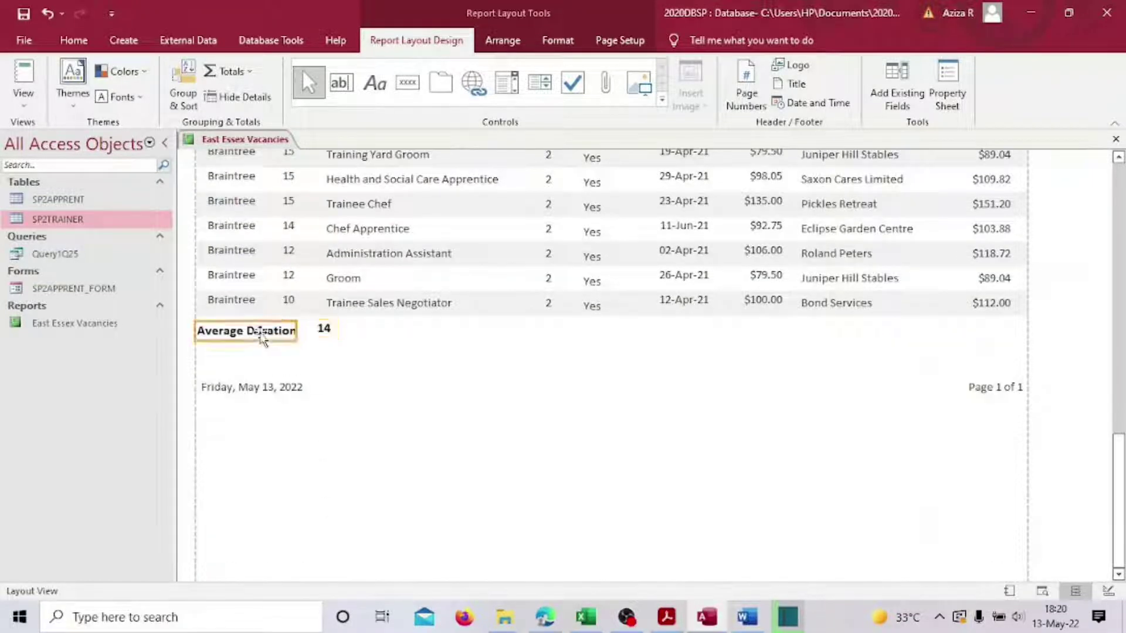
{"action": "left_click_drag", "start_coordinate": [299, 330], "coordinate": [304, 331]}
{"action": "left_click", "coordinate": [302, 332]}
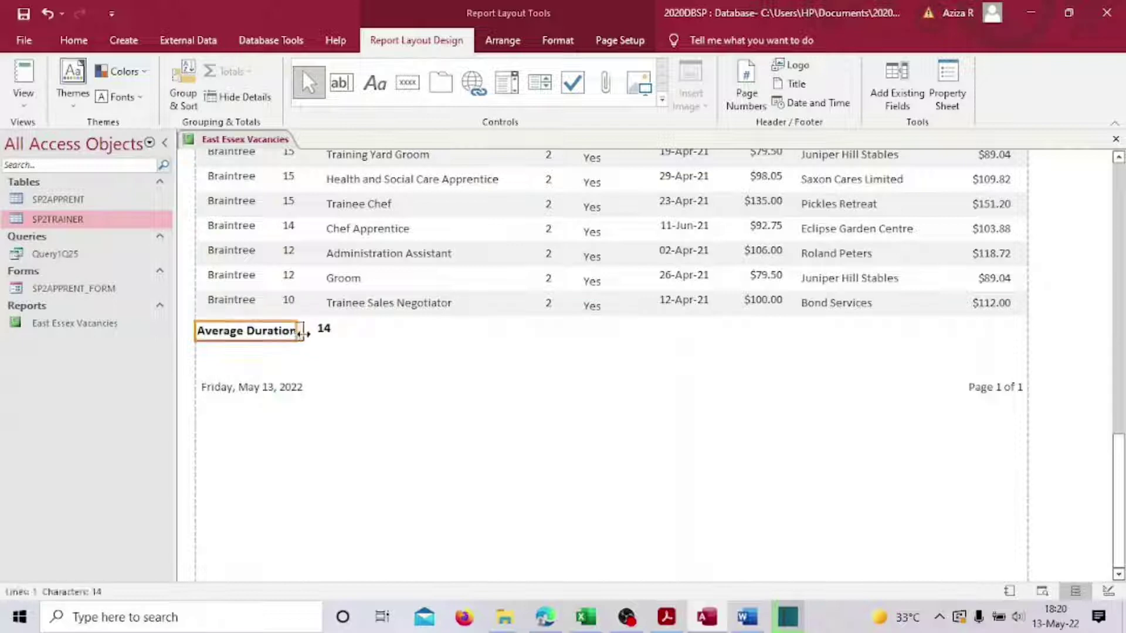
{"action": "key", "text": "Return"}
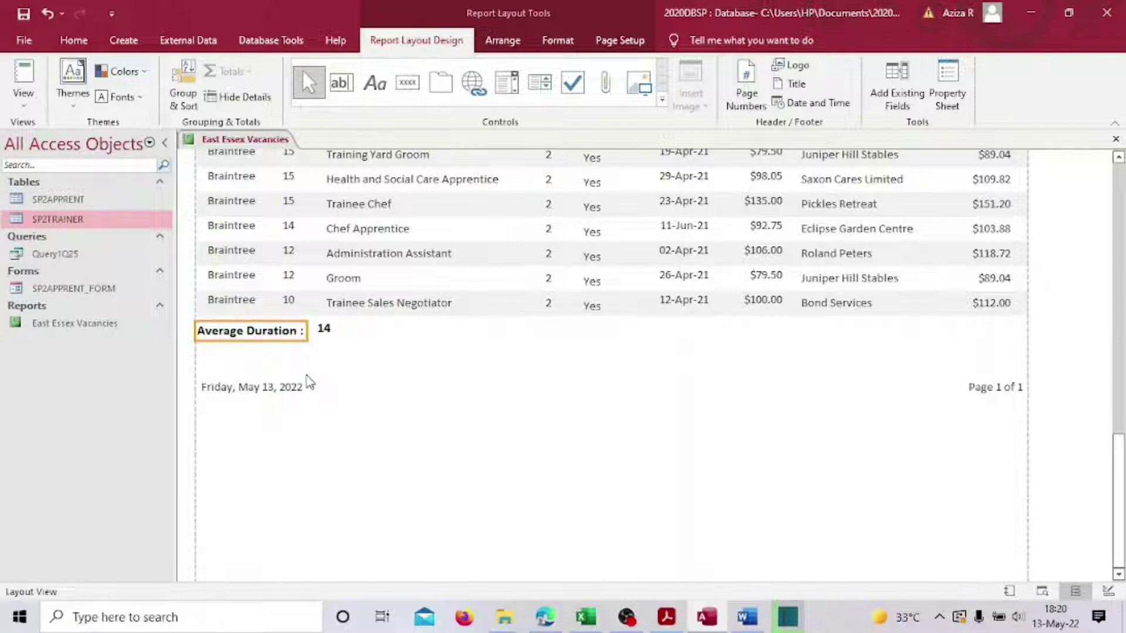
{"action": "left_click", "coordinate": [322, 330]}
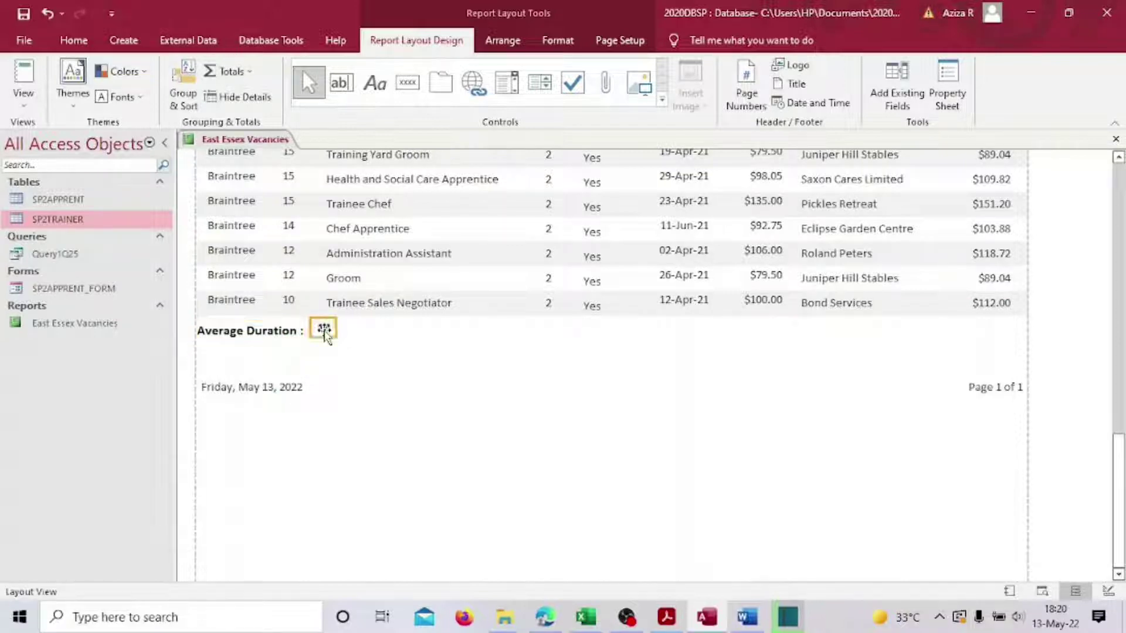
{"action": "left_click_drag", "start_coordinate": [322, 339], "coordinate": [323, 344]}
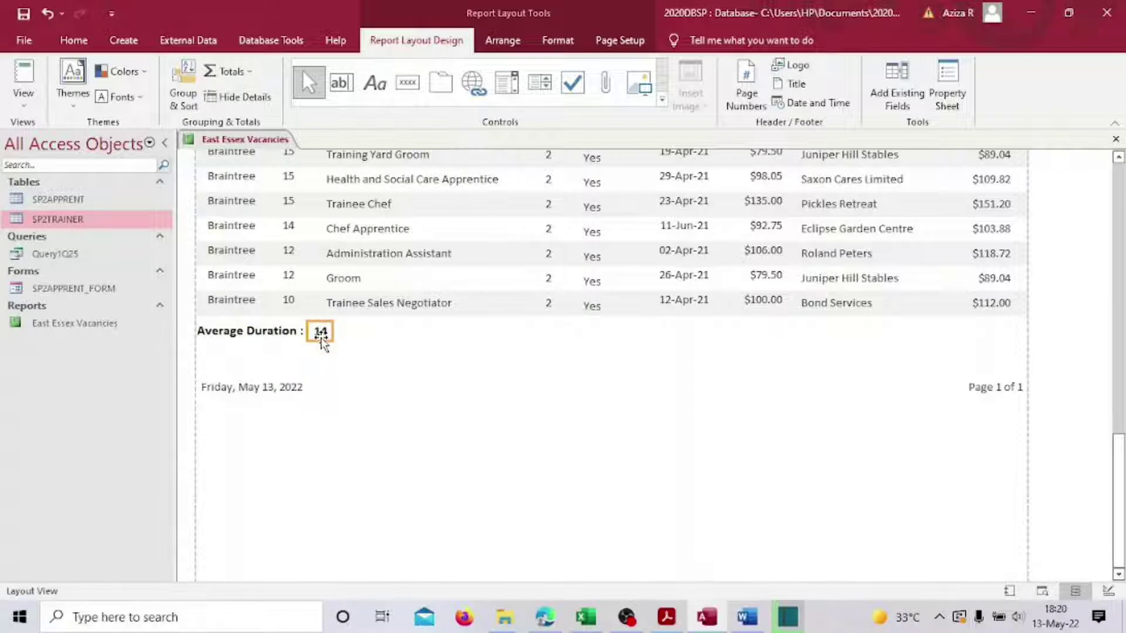
{"action": "left_click", "coordinate": [289, 331]}
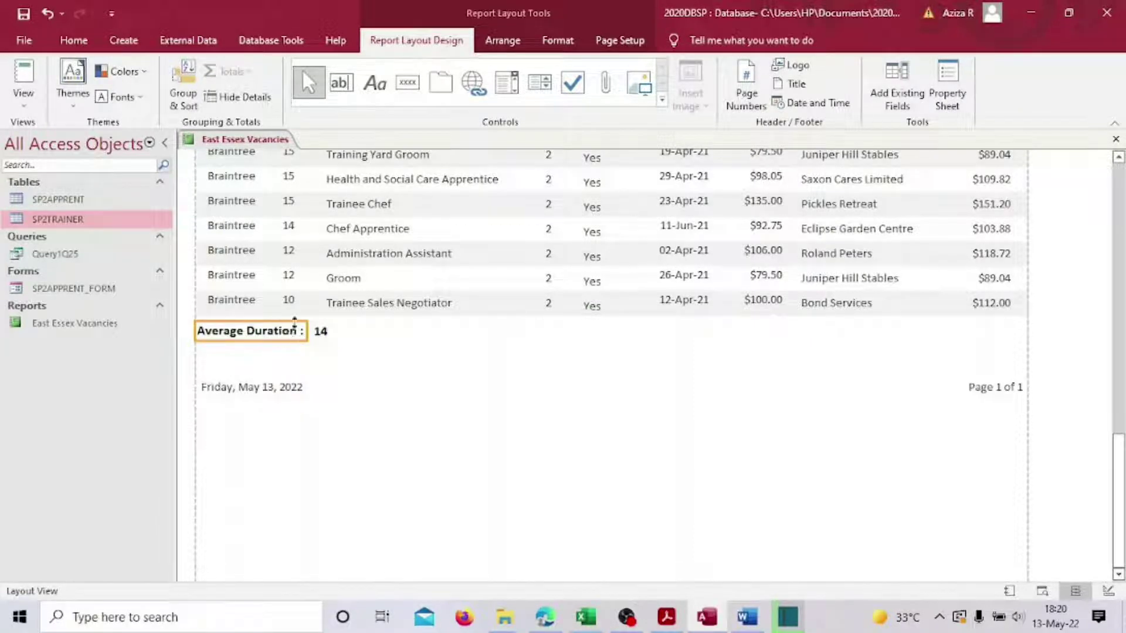
{"action": "left_click", "coordinate": [324, 333]}
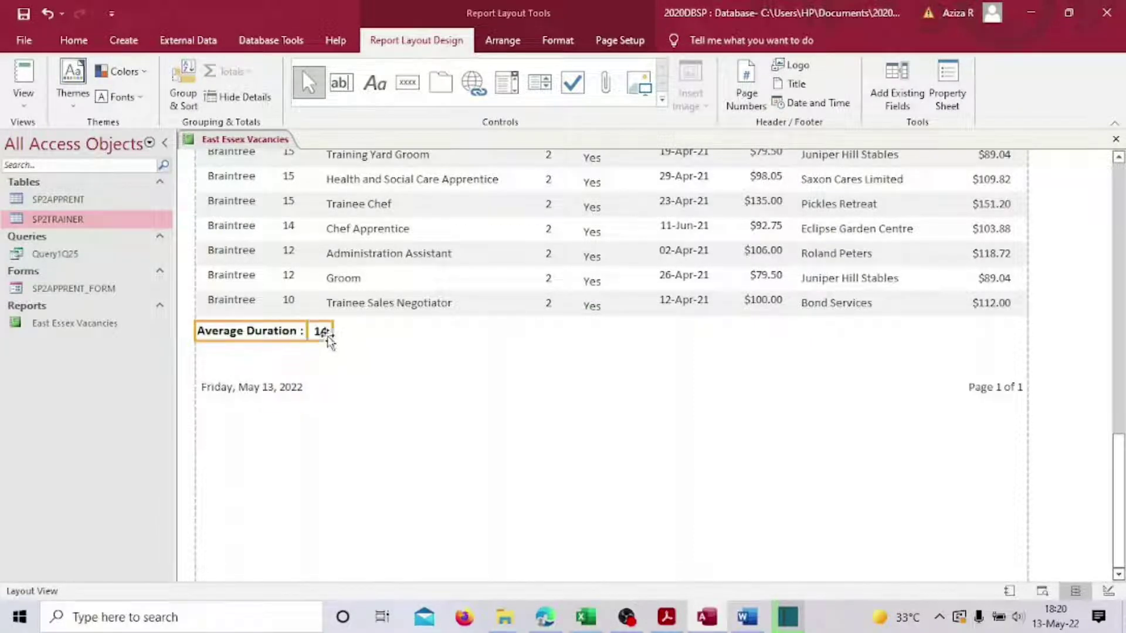
- Set the Average Duration label and total 14 to font size 10
{"action": "left_click", "coordinate": [73, 40]}
{"action": "left_click", "coordinate": [827, 71]}
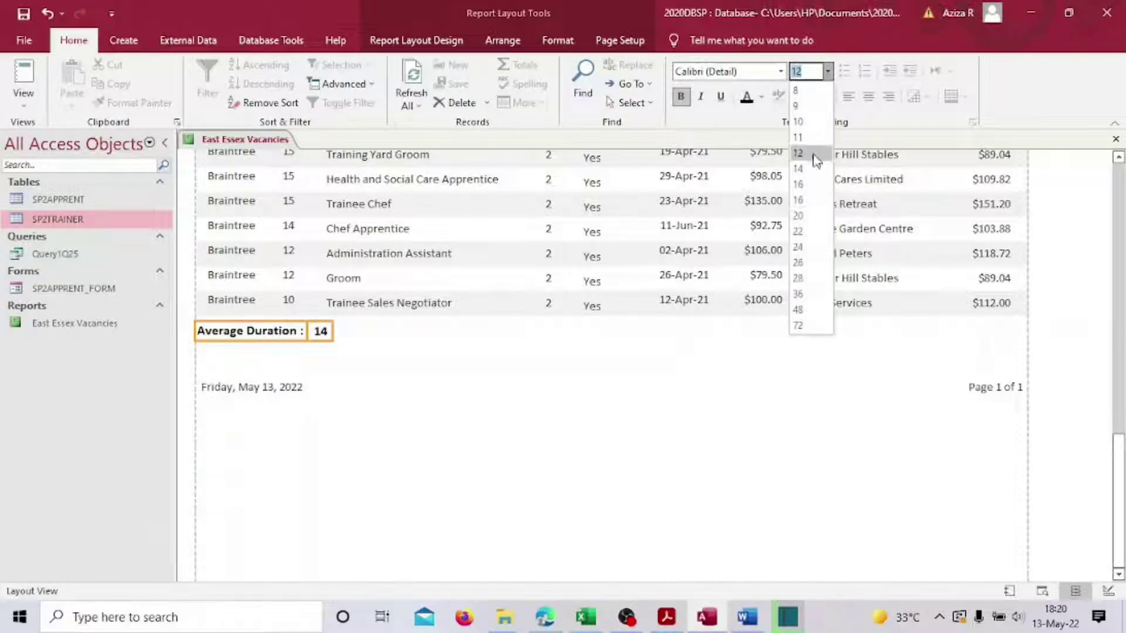
{"action": "left_click", "coordinate": [799, 137]}
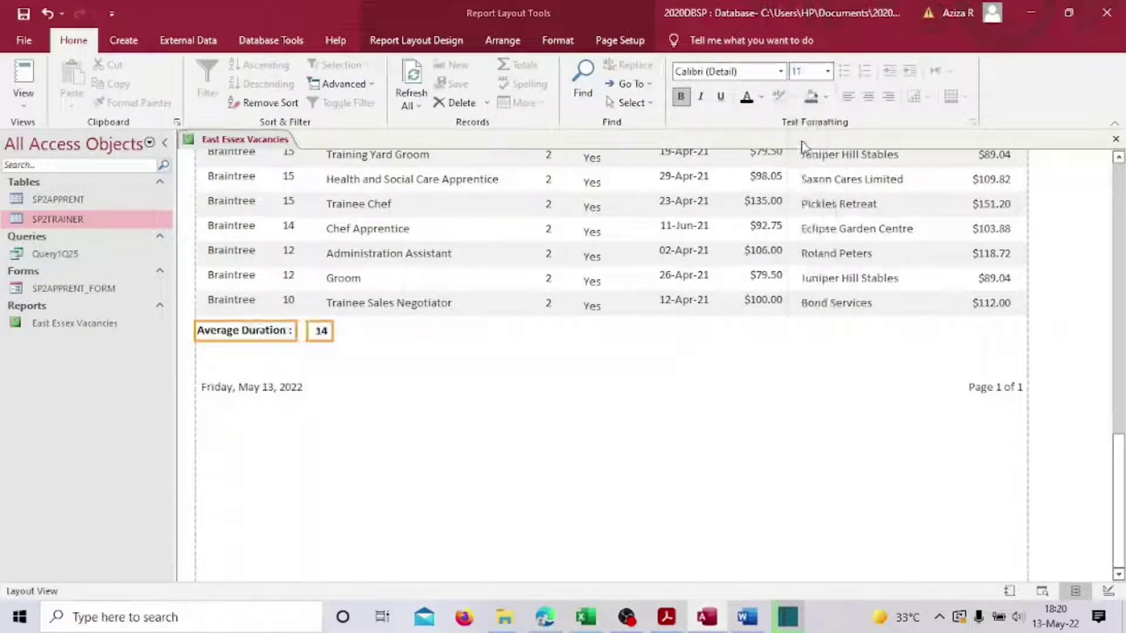
{"action": "left_click", "coordinate": [827, 71]}
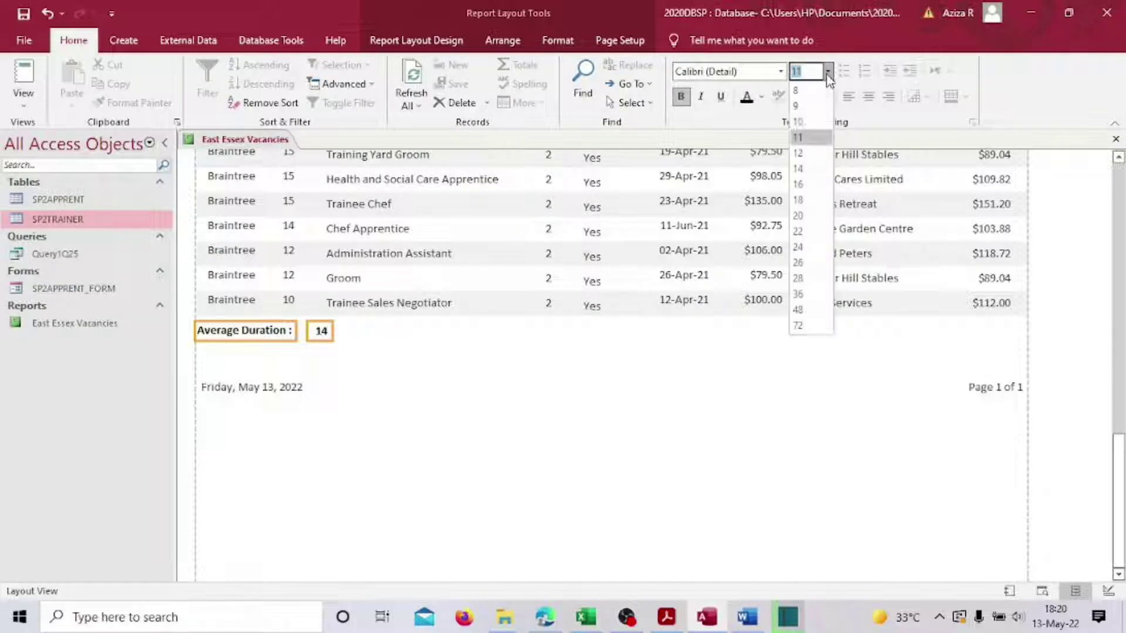
{"action": "left_click", "coordinate": [815, 124]}
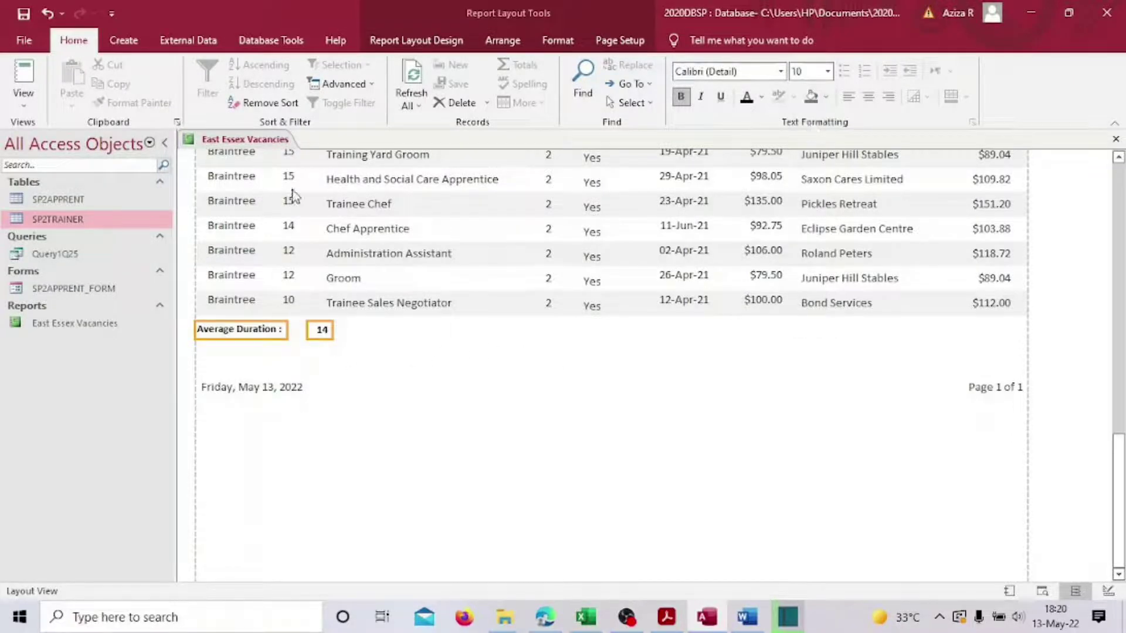
- Move the total 14 up against the label, then return to the specimen paper in Acrobat Reader
{"action": "left_click", "coordinate": [302, 354]}
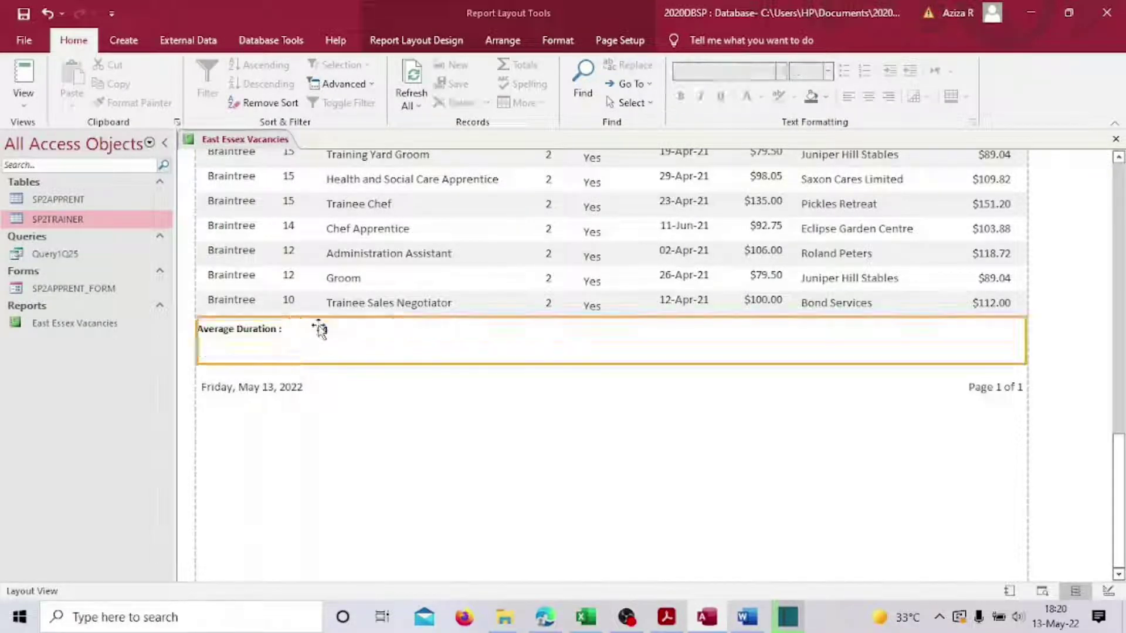
{"action": "left_click", "coordinate": [321, 329]}
{"action": "left_click_drag", "start_coordinate": [322, 330], "coordinate": [296, 330]}
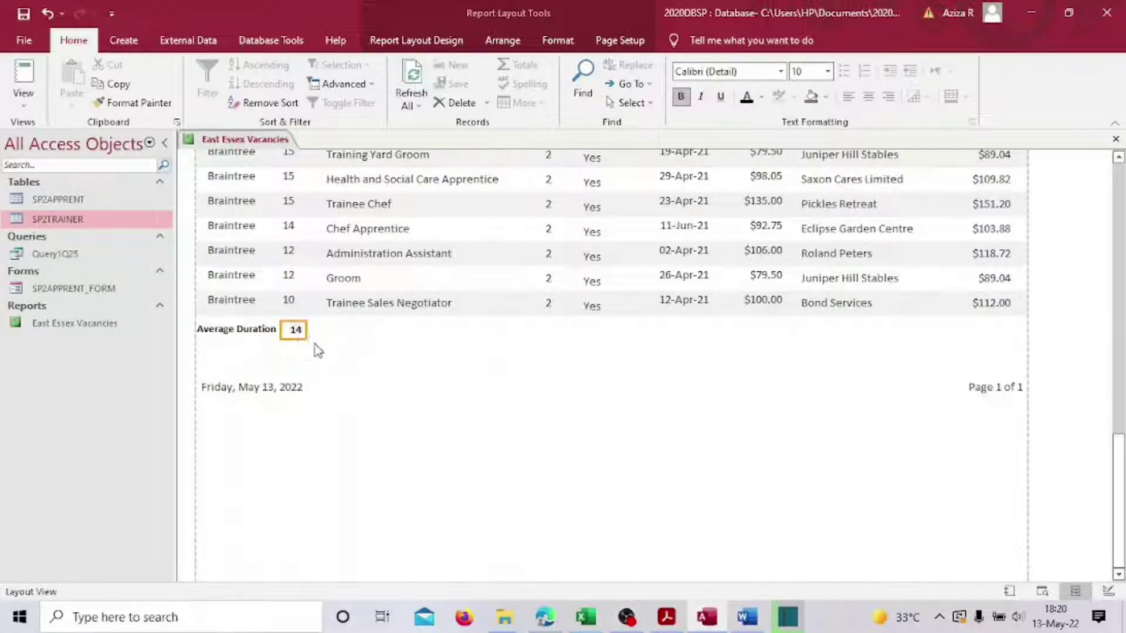
{"action": "left_click", "coordinate": [293, 336]}
{"action": "left_click", "coordinate": [293, 332]}
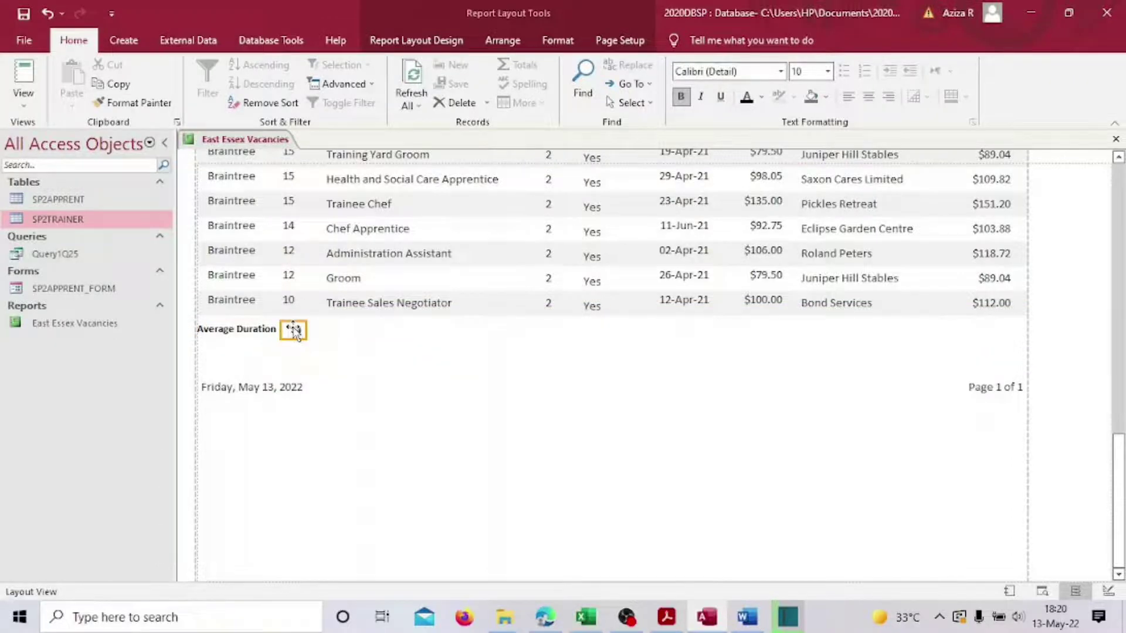
{"action": "left_click", "coordinate": [318, 357]}
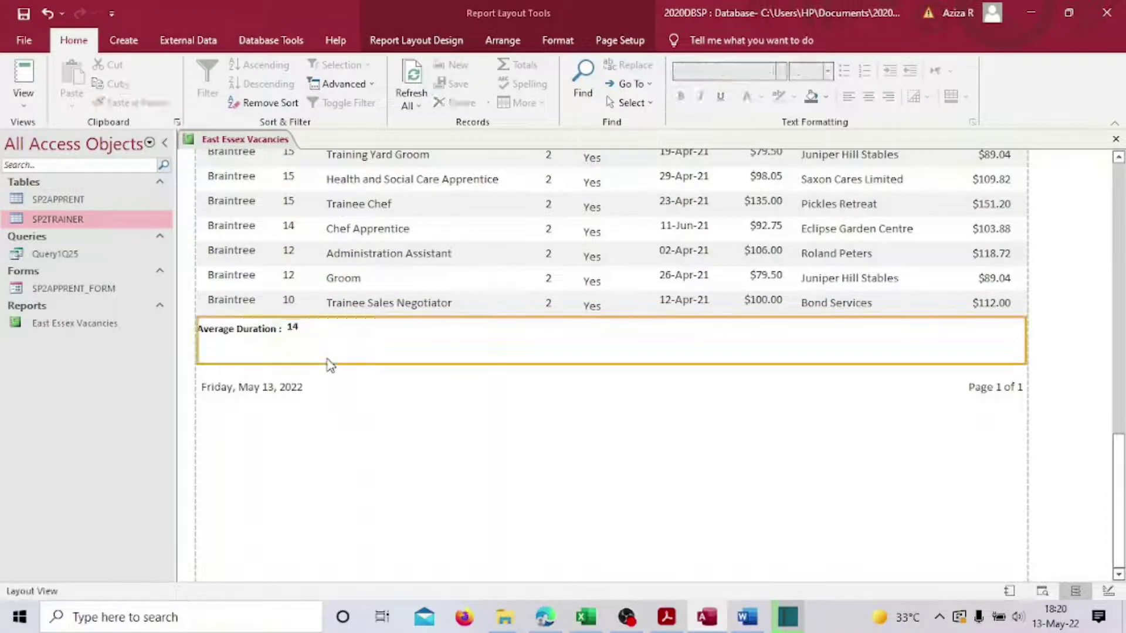
{"action": "left_click", "coordinate": [294, 329]}
{"action": "left_click", "coordinate": [303, 352]}
{"action": "left_click", "coordinate": [667, 617]}
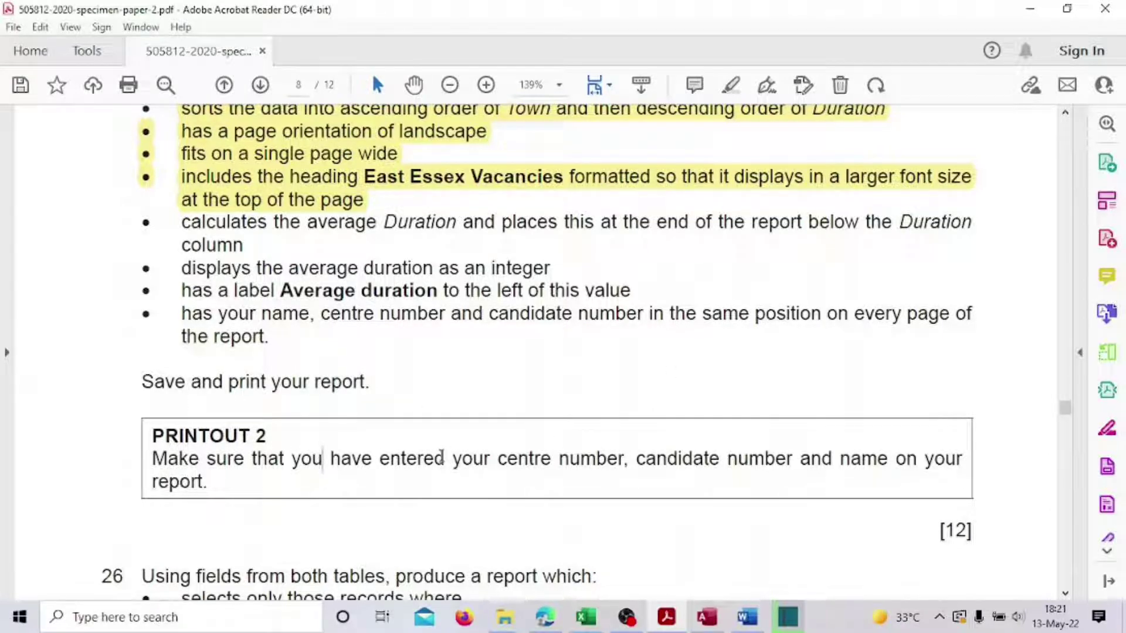
- Read the PDF's centre number, candidate number and name requirement, then return to the Access report
{"action": "left_click_drag", "start_coordinate": [441, 458], "coordinate": [625, 459]}
{"action": "scroll", "coordinate": [645, 491], "scroll_direction": "down", "scroll_amount": 3}
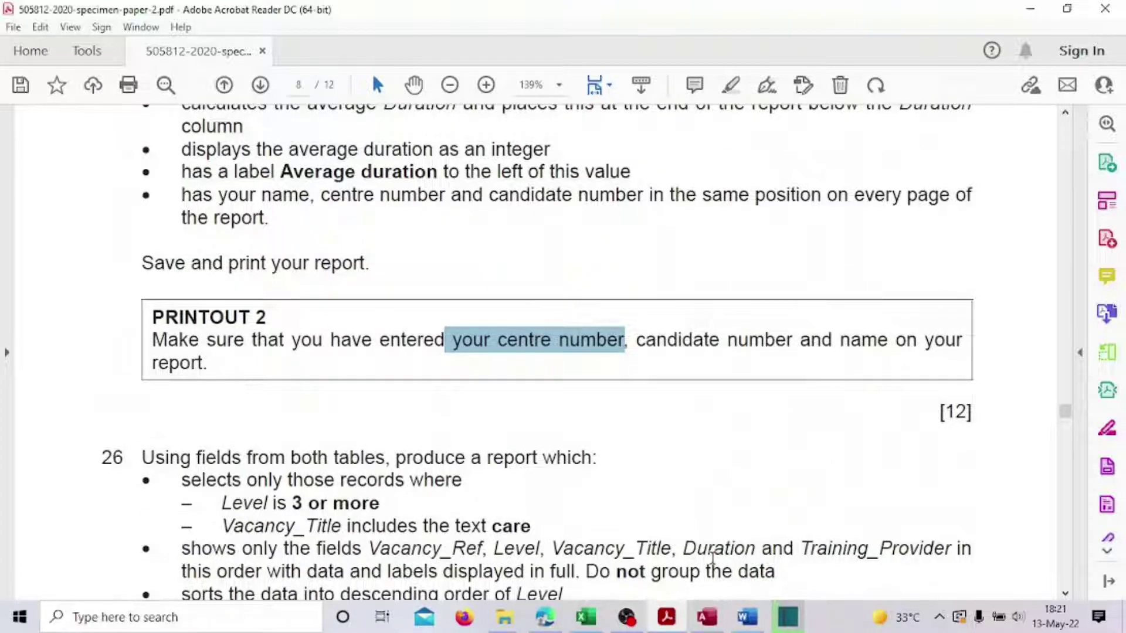
{"action": "left_click", "coordinate": [707, 617]}
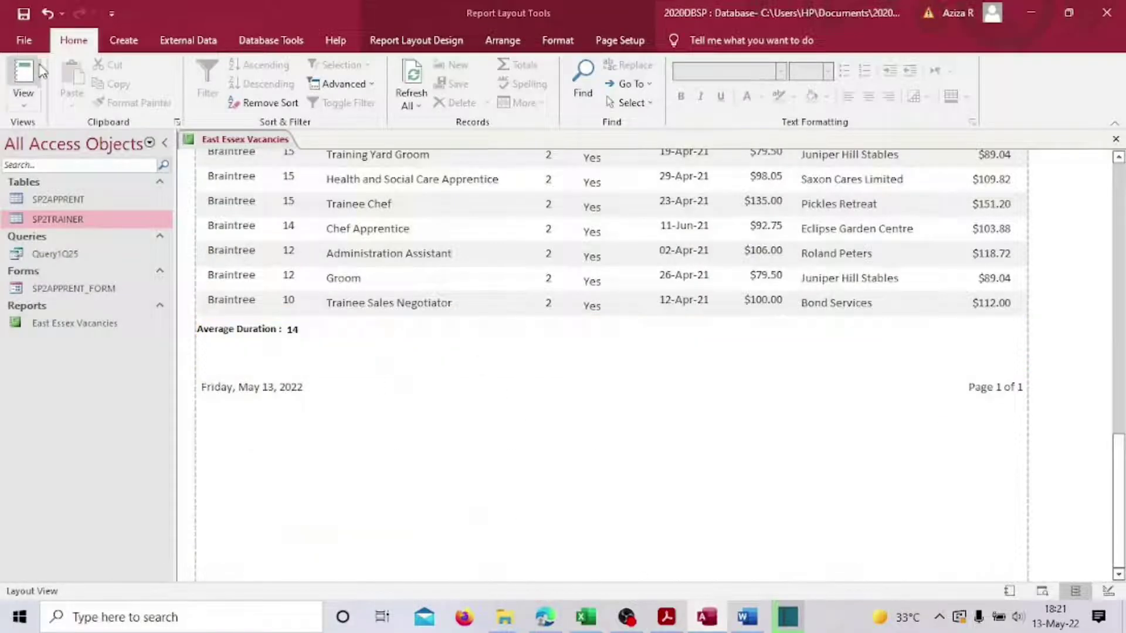
- In Design View, add a Report Header label with the candidate's name, centre and candidate numbers
{"action": "left_click", "coordinate": [24, 94]}
{"action": "left_click", "coordinate": [84, 257]}
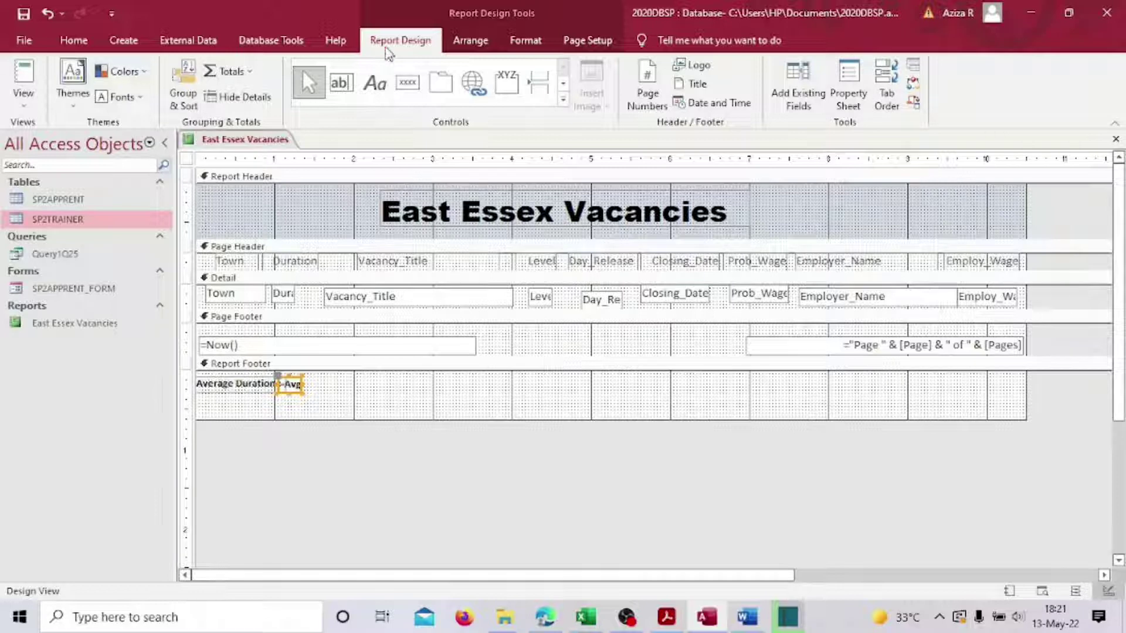
{"action": "left_click", "coordinate": [375, 82]}
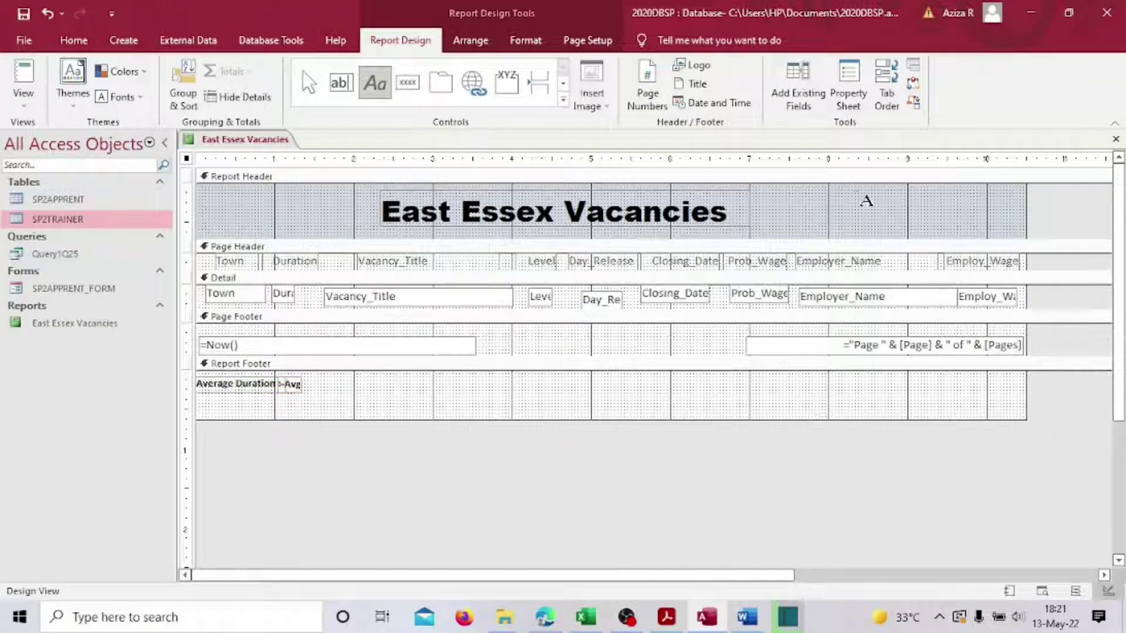
{"action": "left_click_drag", "start_coordinate": [847, 189], "coordinate": [1020, 204]}
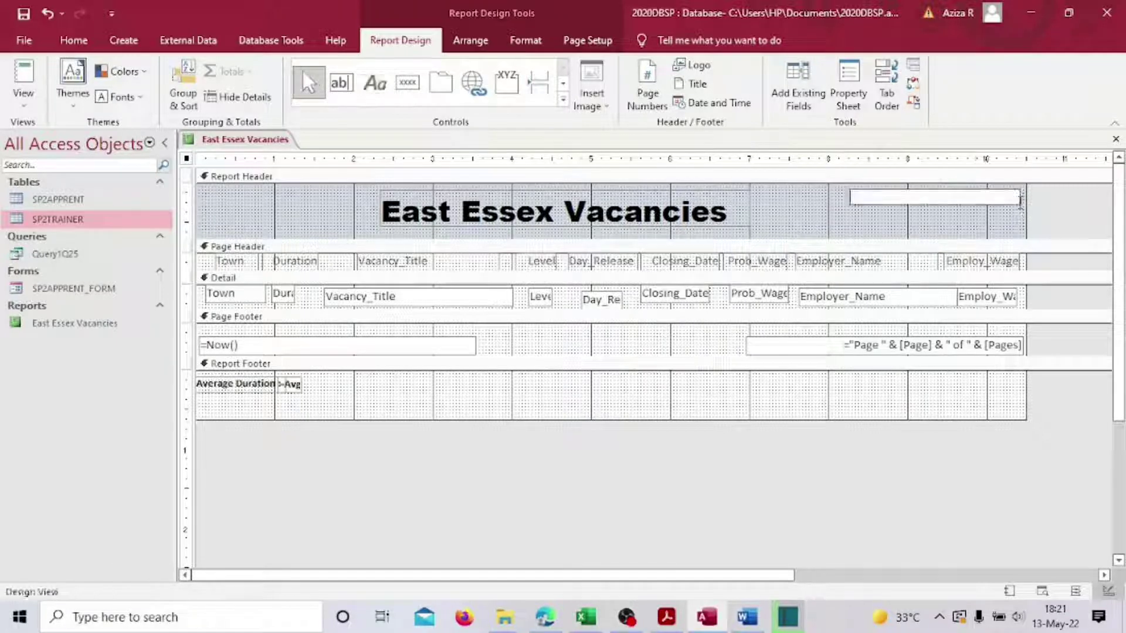
{"action": "type", "text": "SHA"}
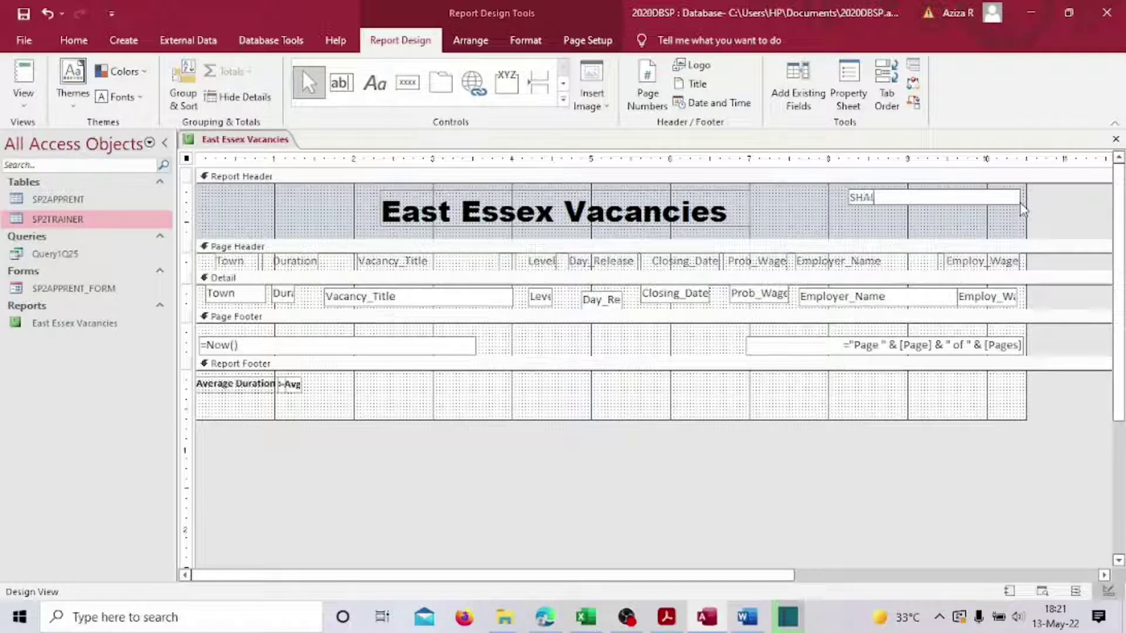
{"action": "type", "text": "ILJA."}
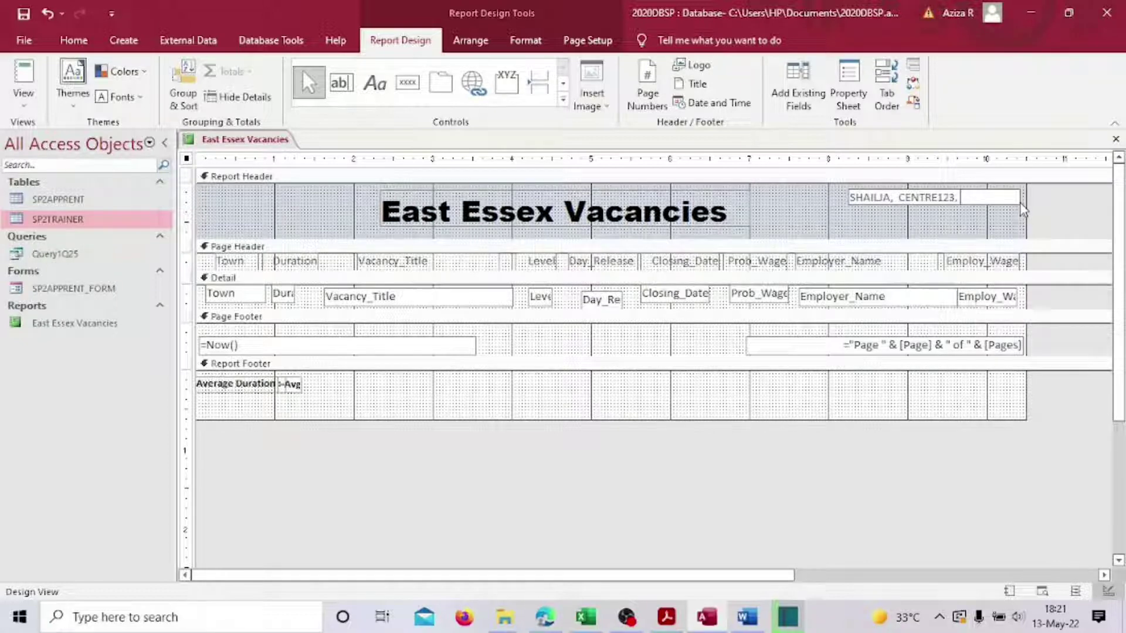
{"action": "type", "text": "JA123"}
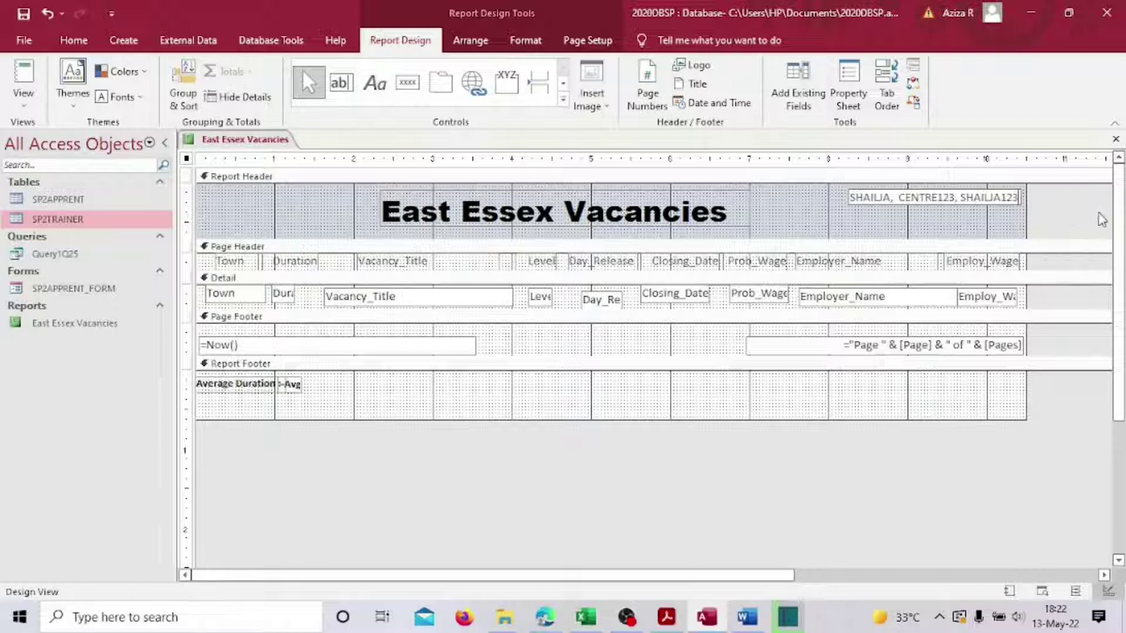
{"action": "left_click", "coordinate": [988, 222]}
- Widen the new label, make it bold and shift it right in the header
{"action": "left_click", "coordinate": [912, 200]}
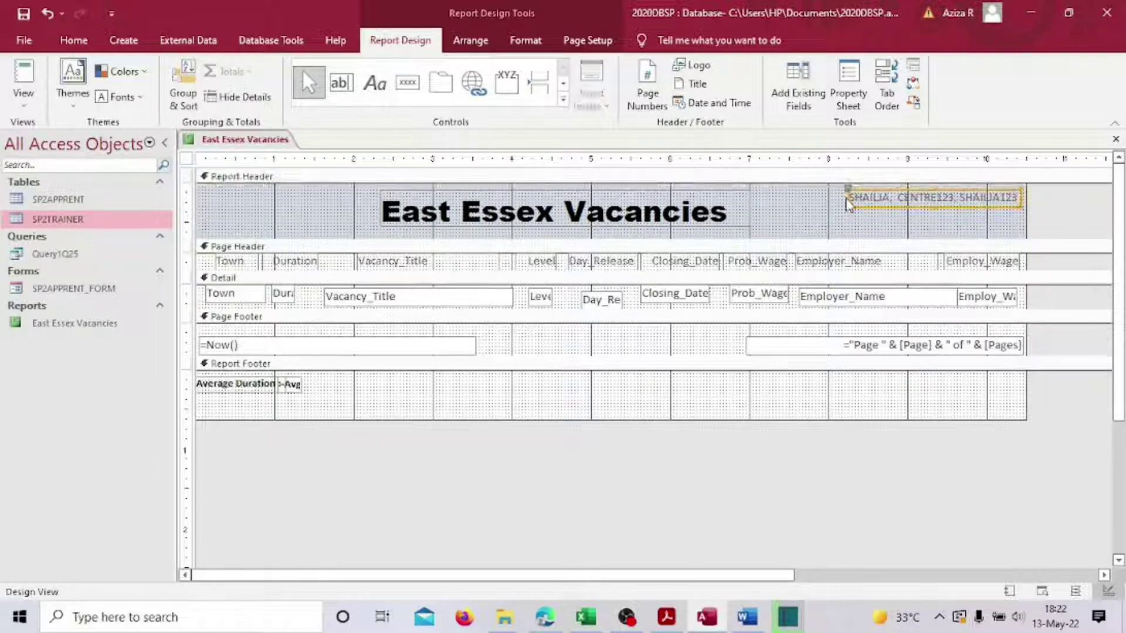
{"action": "left_click_drag", "start_coordinate": [846, 204], "coordinate": [817, 205]}
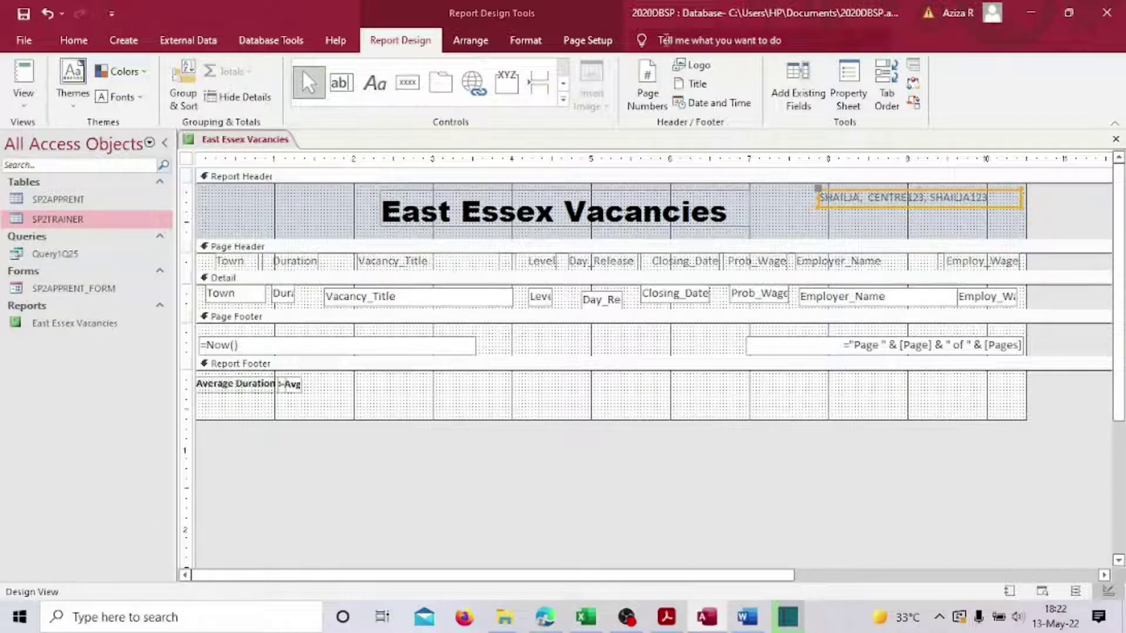
{"action": "left_click", "coordinate": [73, 40]}
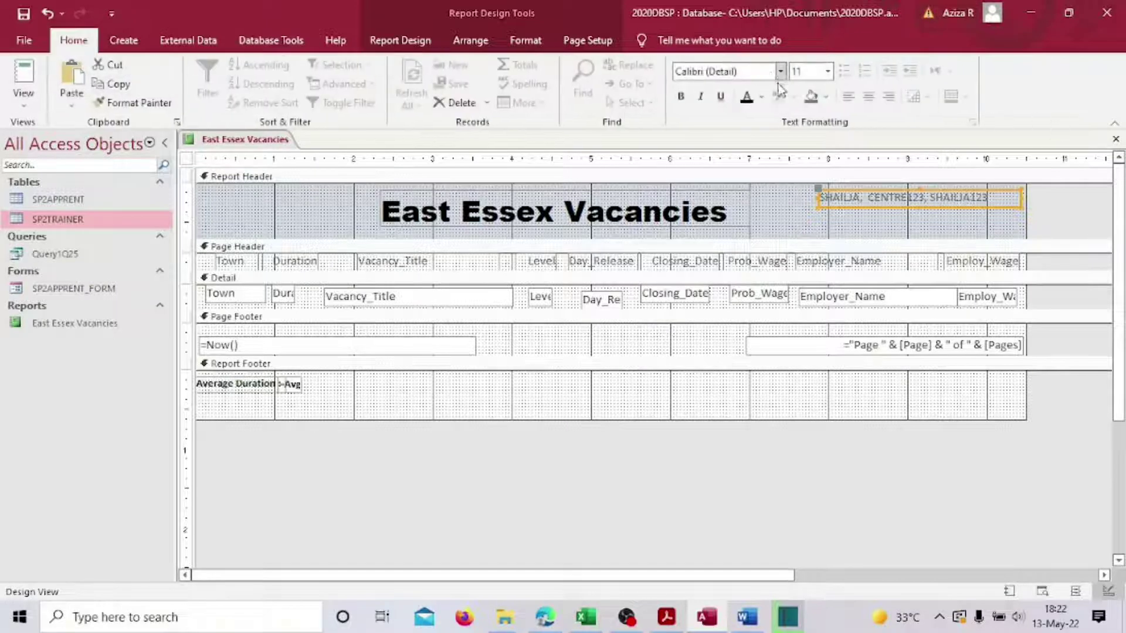
{"action": "left_click", "coordinate": [683, 99]}
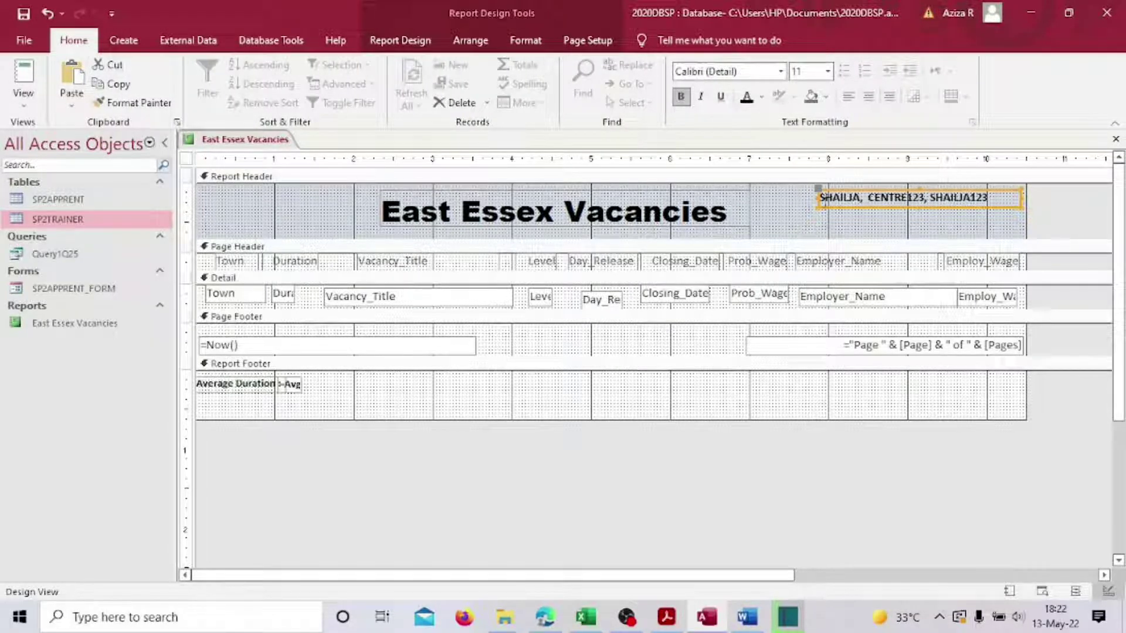
{"action": "left_click_drag", "start_coordinate": [817, 201], "coordinate": [848, 200]}
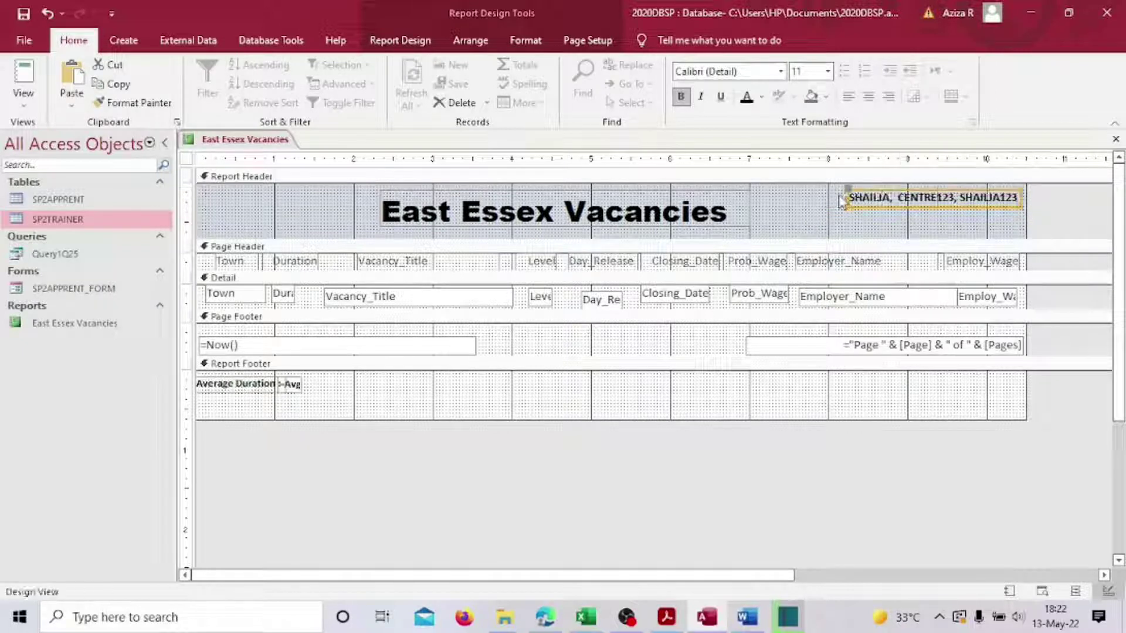
{"action": "left_click", "coordinate": [744, 197]}
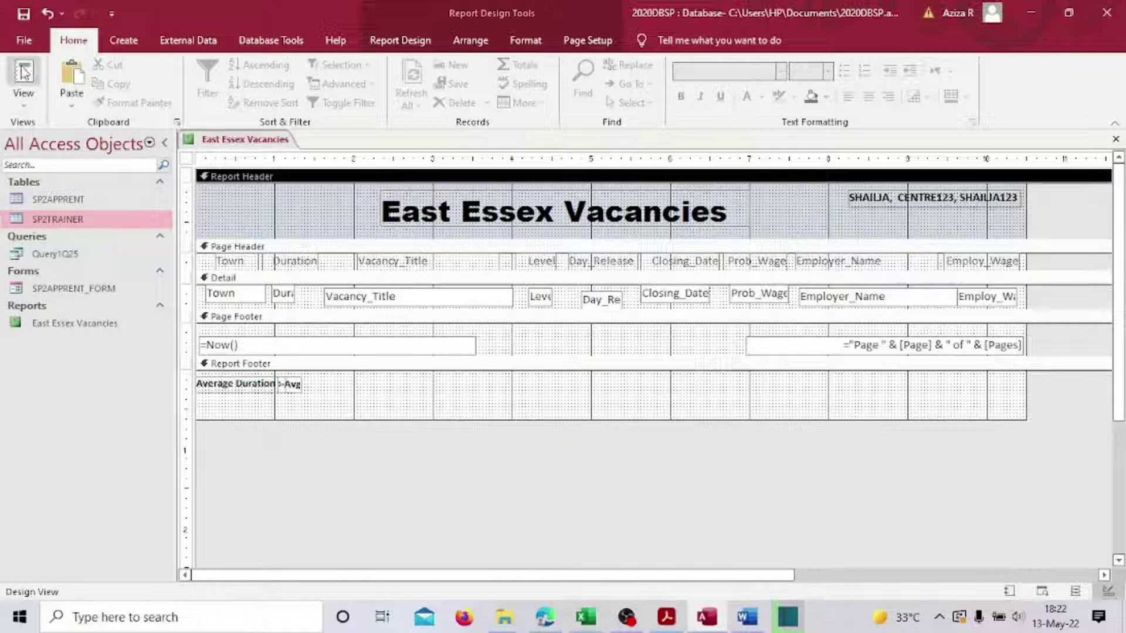
{"action": "left_click", "coordinate": [23, 96]}
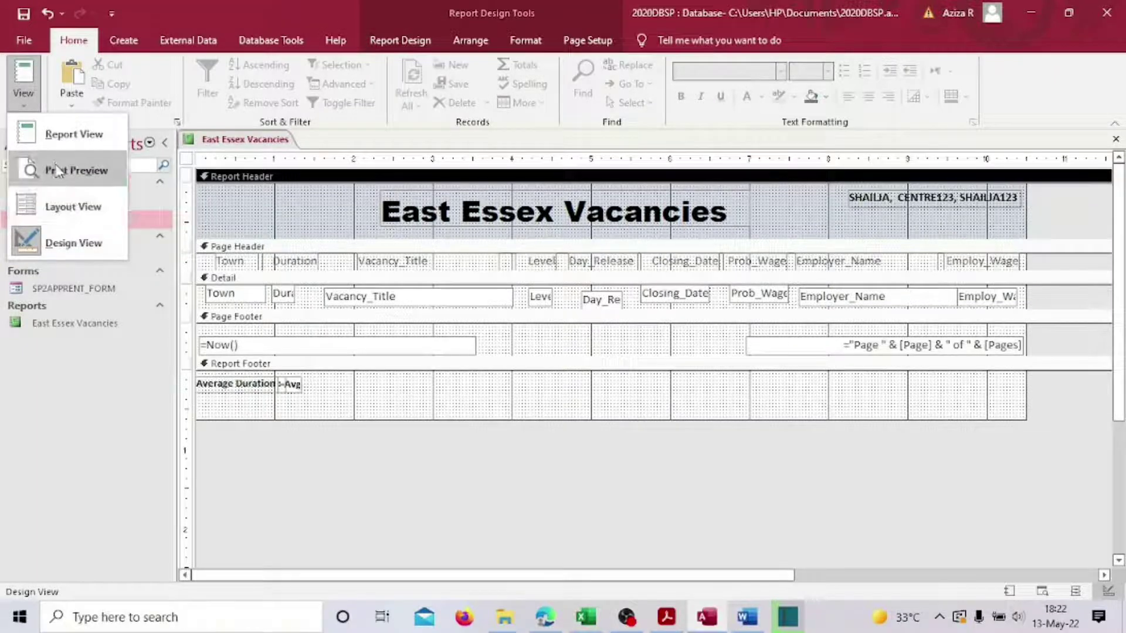
- Check the finished report's data in Report View
{"action": "left_click", "coordinate": [65, 133]}
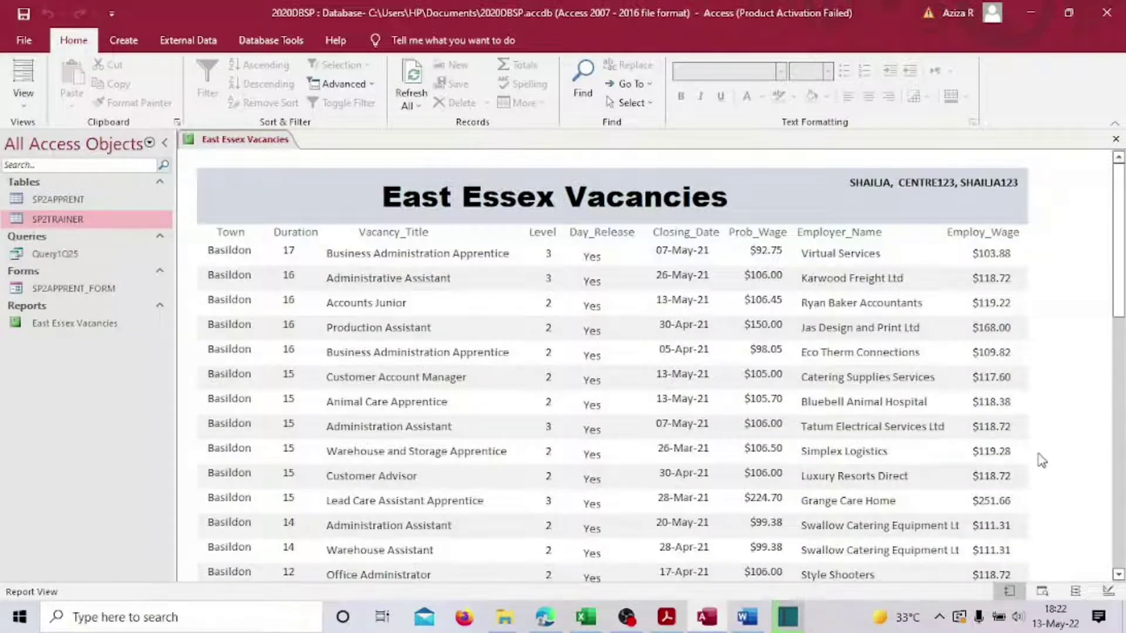
{"action": "scroll", "coordinate": [1107, 446], "scroll_direction": "down", "scroll_amount": 5}
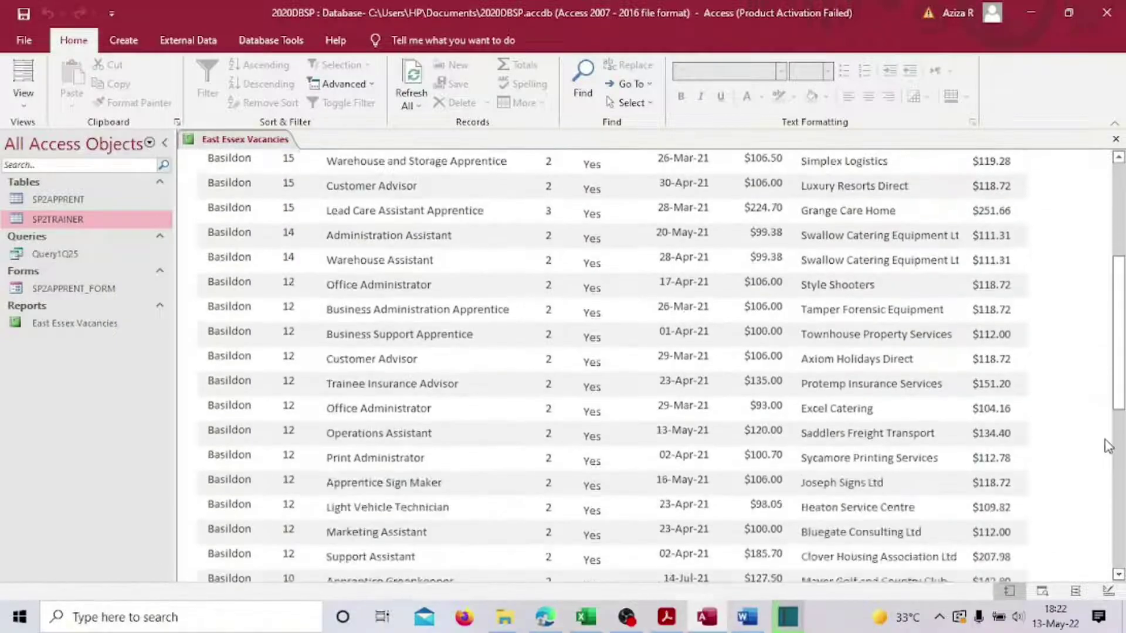
{"action": "scroll", "coordinate": [1106, 445], "scroll_direction": "down", "scroll_amount": 5}
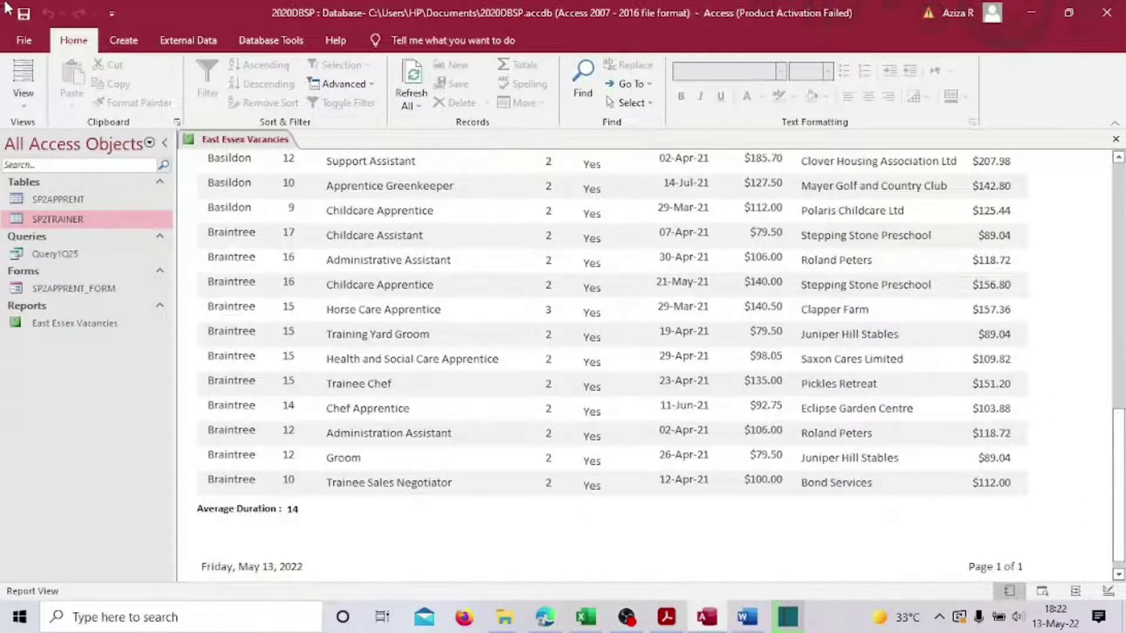
- Check both landscape pages in Print Preview, then close it and return to Acrobat
{"action": "left_click", "coordinate": [25, 99]}
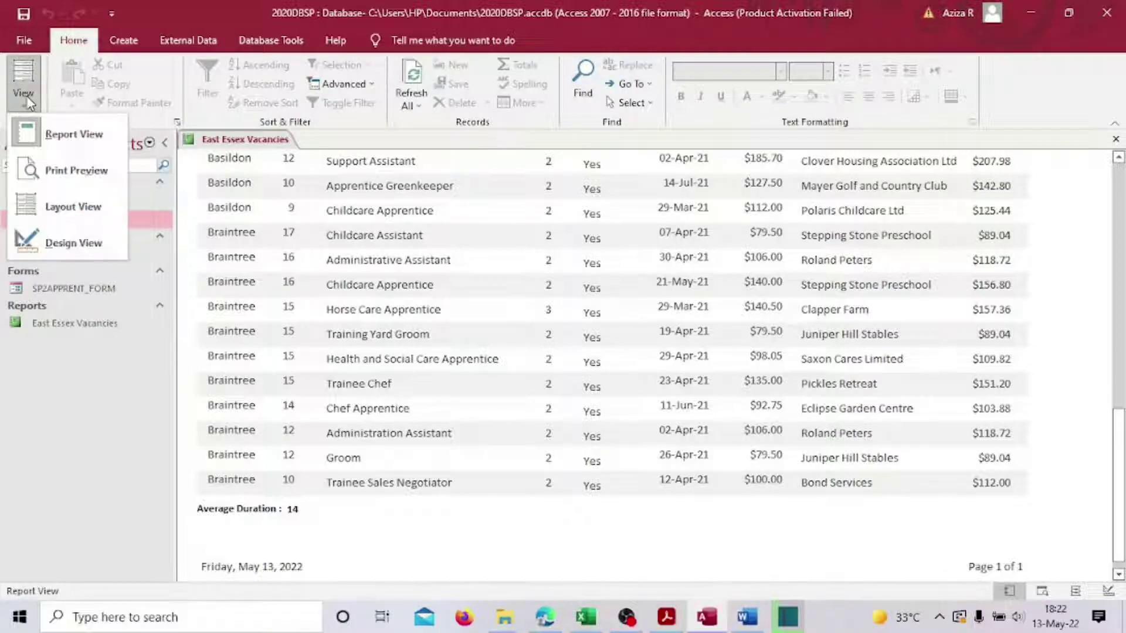
{"action": "left_click", "coordinate": [50, 165]}
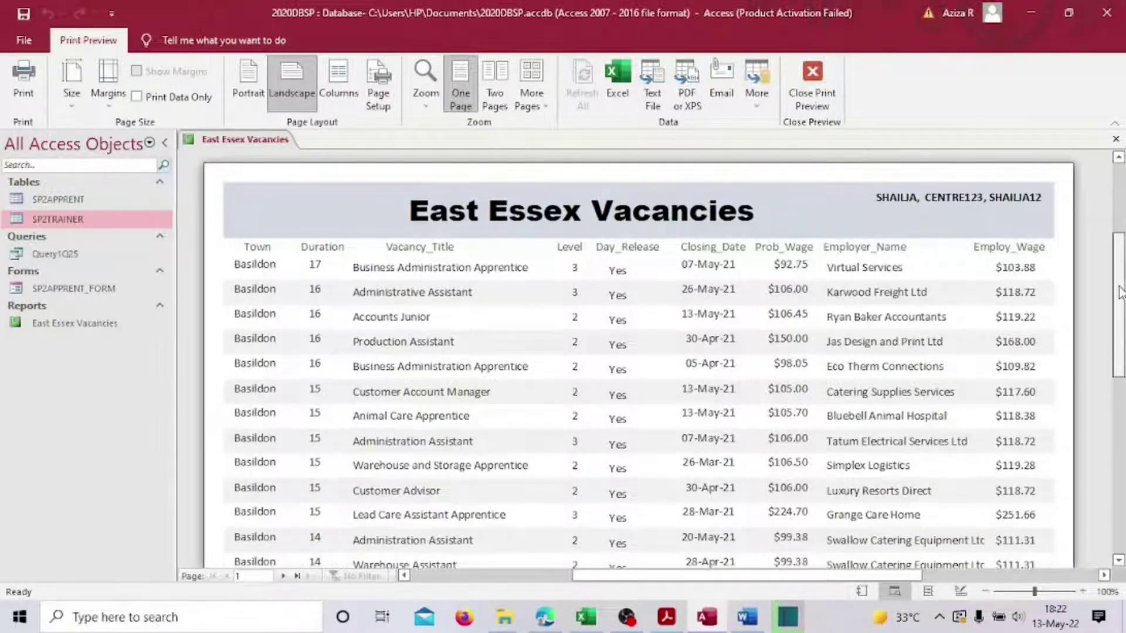
{"action": "left_click_drag", "start_coordinate": [1120, 293], "coordinate": [1123, 475]}
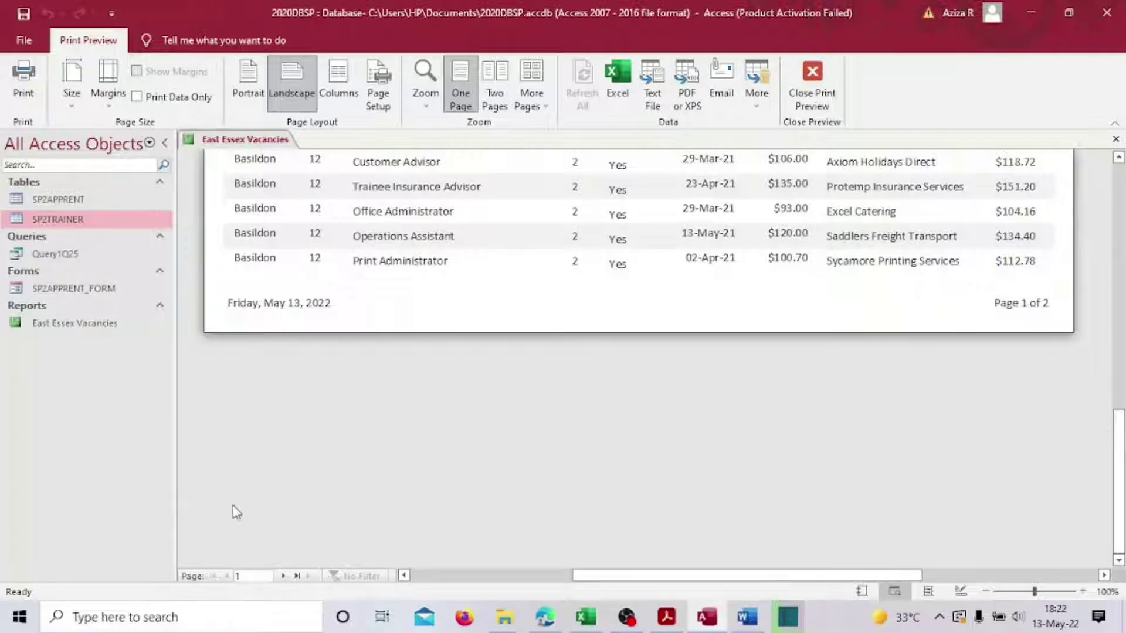
{"action": "left_click", "coordinate": [284, 576]}
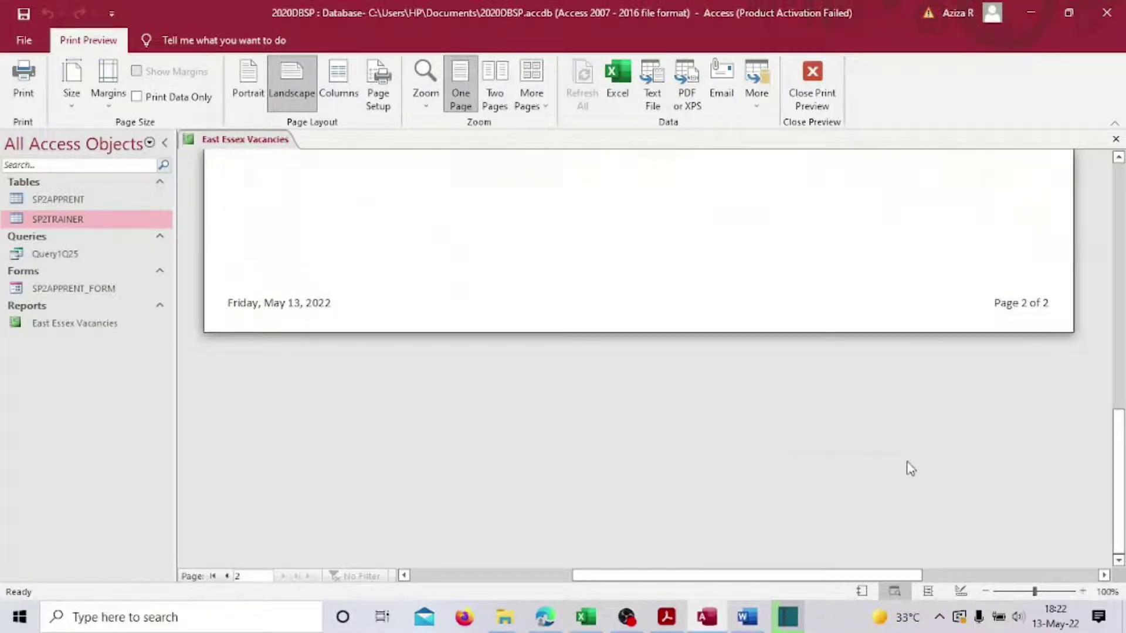
{"action": "scroll", "coordinate": [911, 469], "scroll_direction": "up", "scroll_amount": 10}
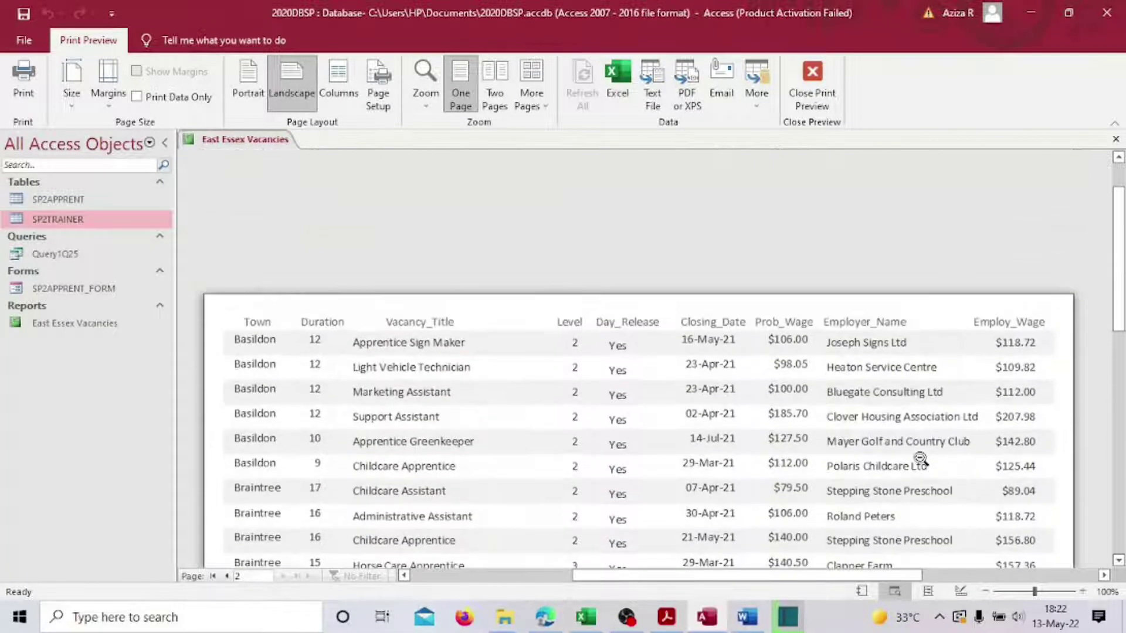
{"action": "scroll", "coordinate": [920, 460], "scroll_direction": "down", "scroll_amount": 3}
{"action": "scroll", "coordinate": [920, 459], "scroll_direction": "down", "scroll_amount": 8}
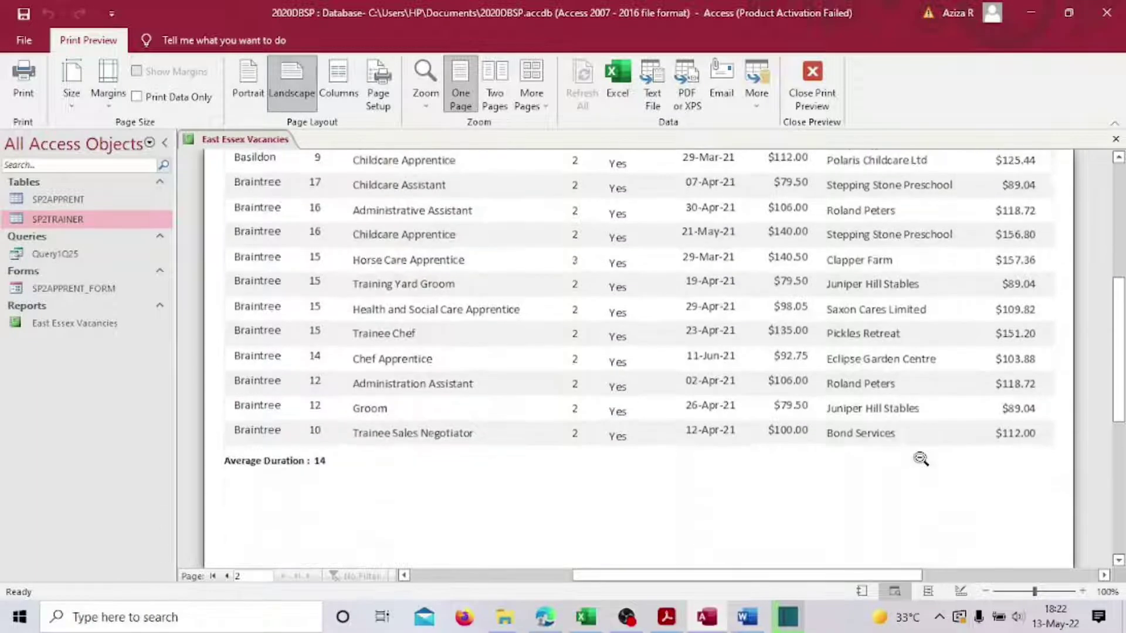
{"action": "scroll", "coordinate": [921, 458], "scroll_direction": "up", "scroll_amount": 12}
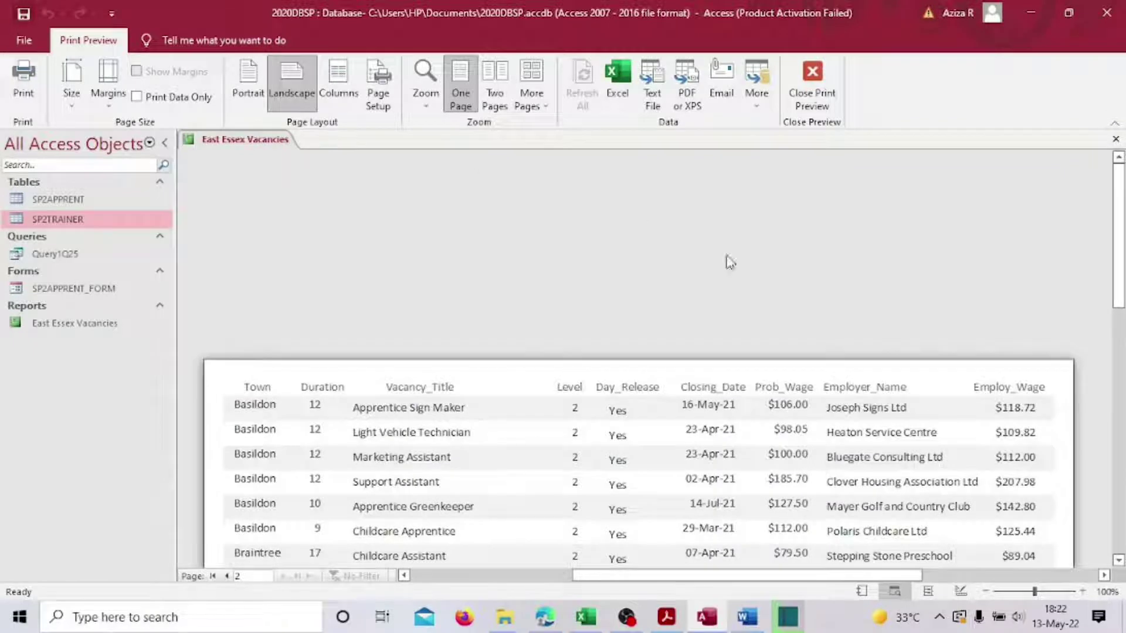
{"action": "left_click", "coordinate": [814, 82]}
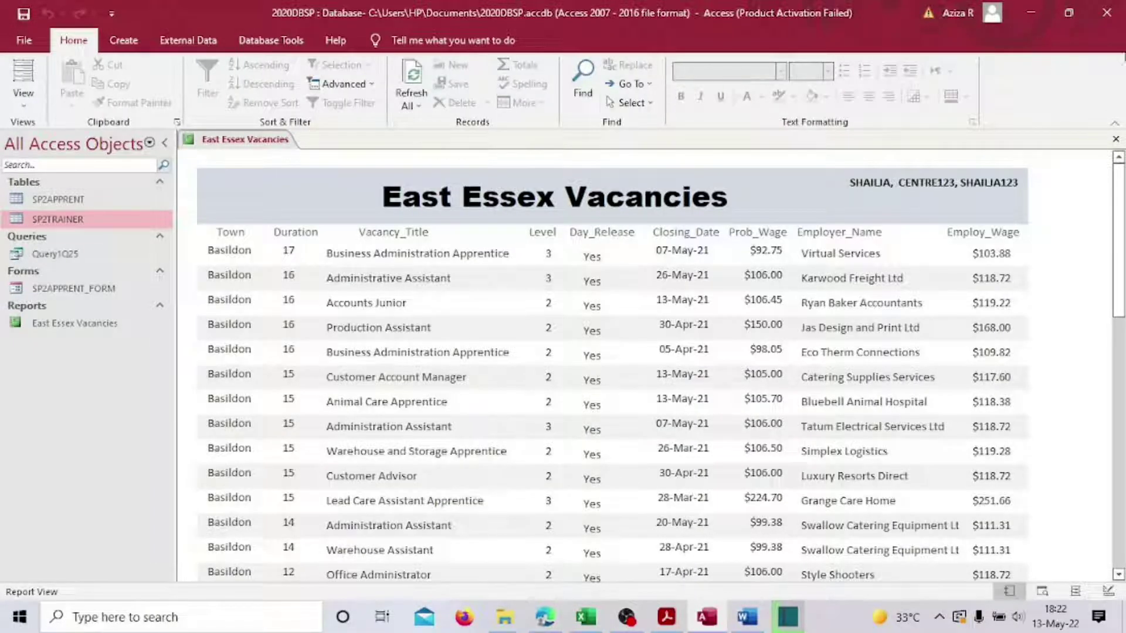
{"action": "left_click", "coordinate": [667, 617]}
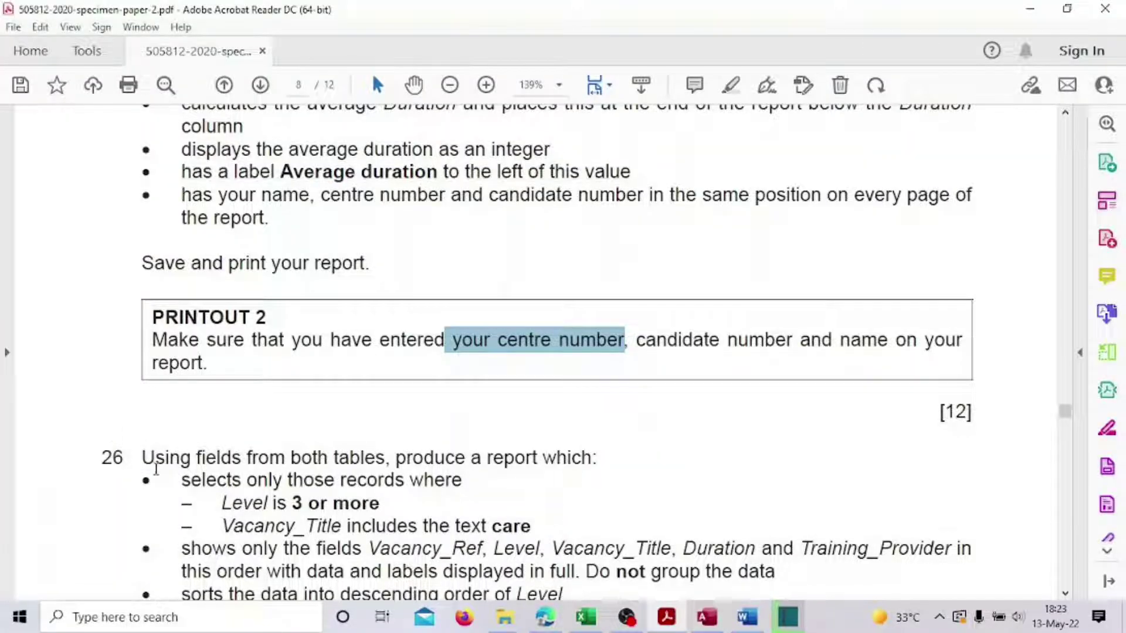
- Close the East Essex Vacancies report and scroll the exam paper to question 26
{"action": "left_click", "coordinate": [713, 613]}
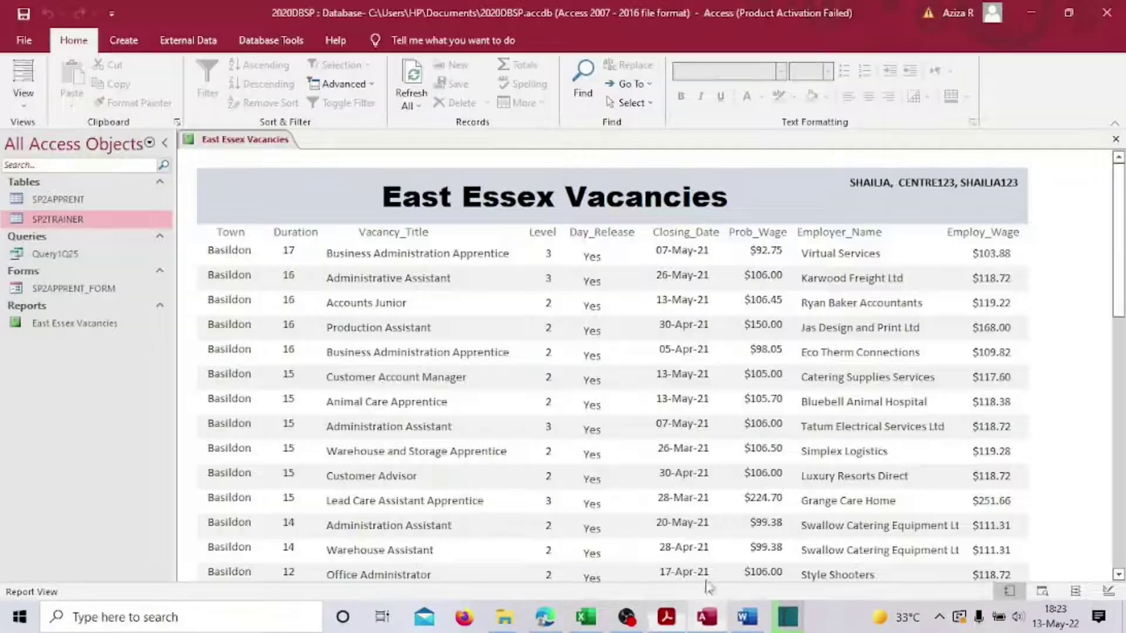
{"action": "left_click", "coordinate": [1118, 141]}
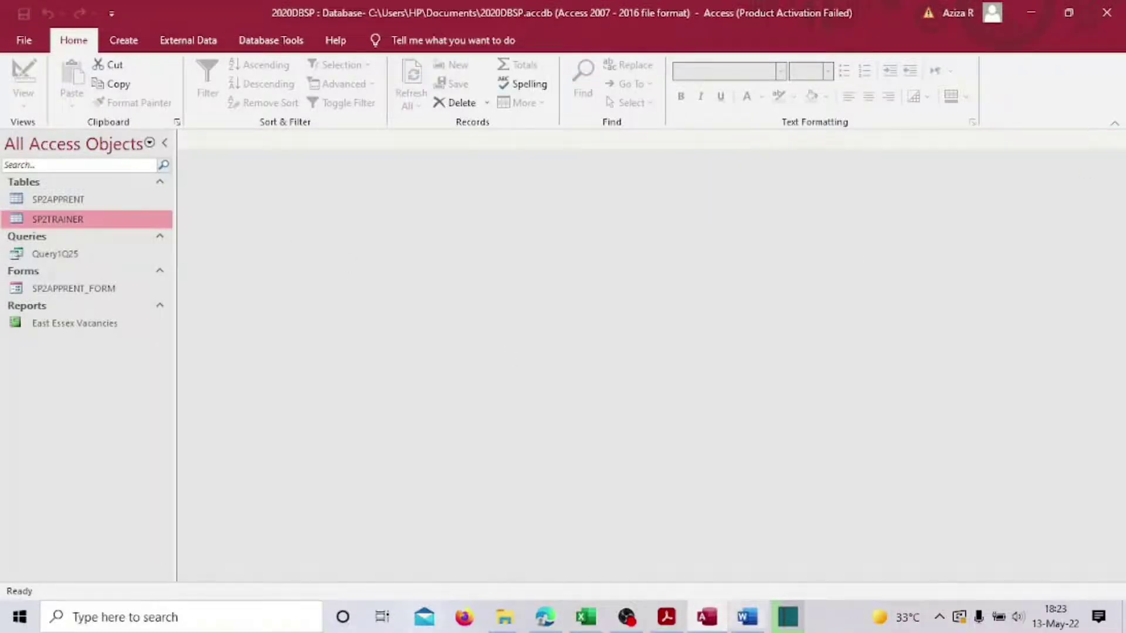
{"action": "left_click", "coordinate": [667, 616]}
{"action": "scroll", "coordinate": [421, 459], "scroll_direction": "down", "scroll_amount": 5}
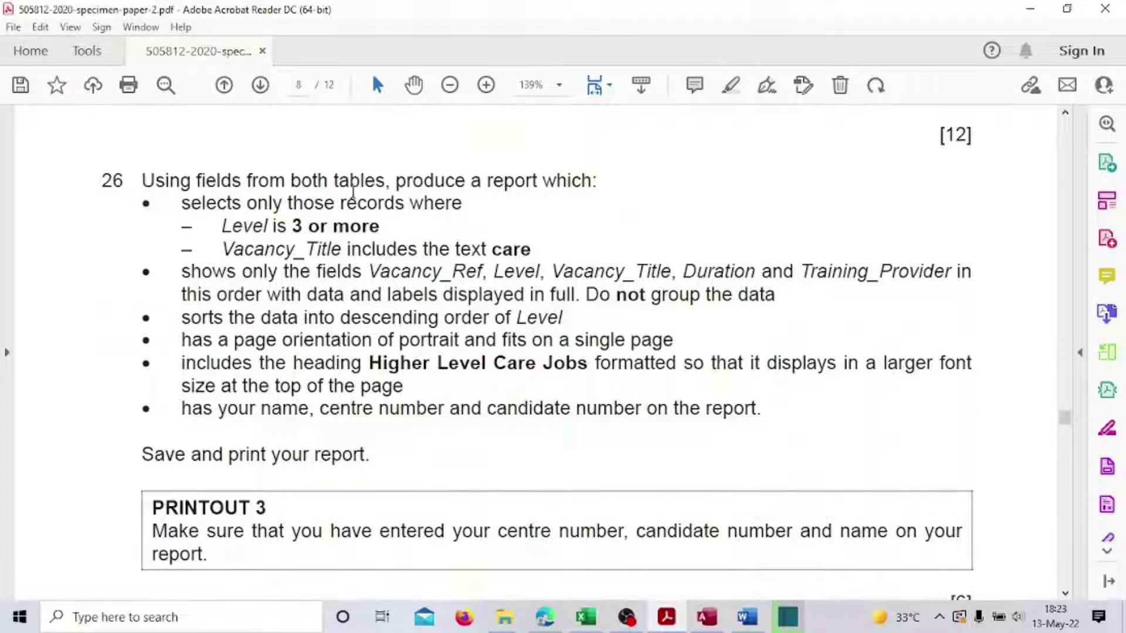
- Highlight question 26's report requirement and required field list, then return to Access
{"action": "left_click_drag", "start_coordinate": [395, 180], "coordinate": [592, 180]}
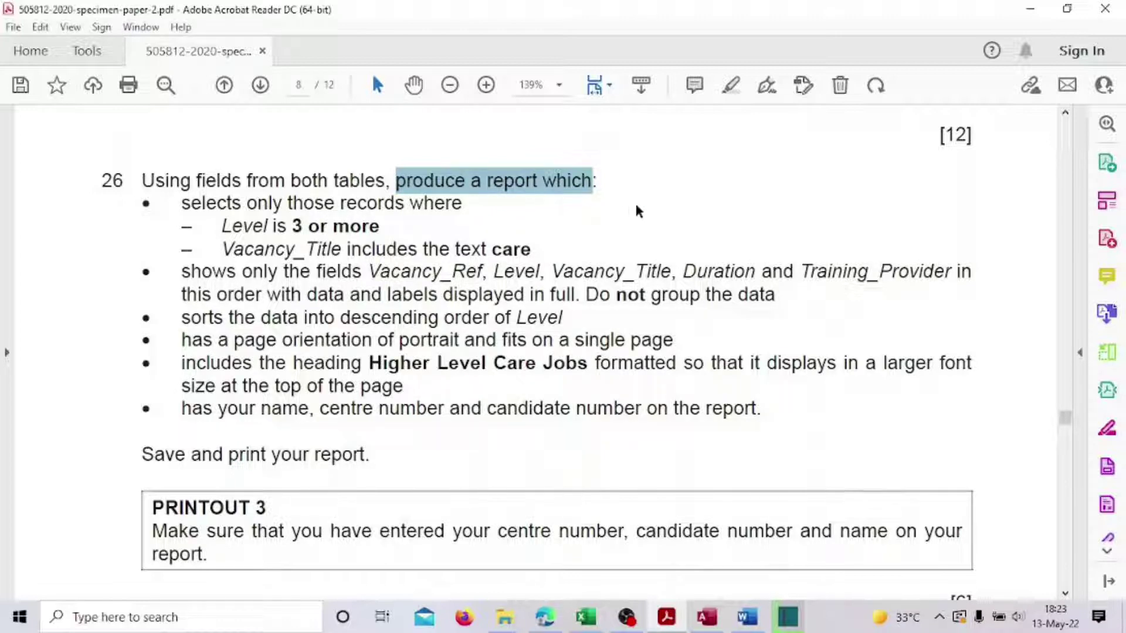
{"action": "left_click", "coordinate": [356, 226]}
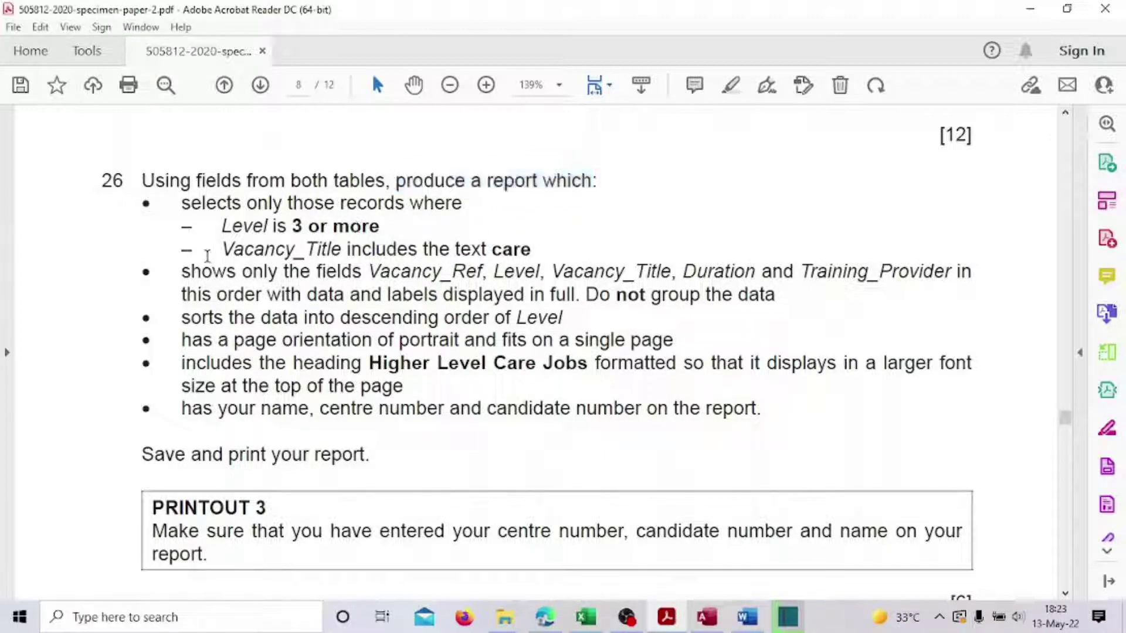
{"action": "left_click_drag", "start_coordinate": [201, 269], "coordinate": [673, 296]}
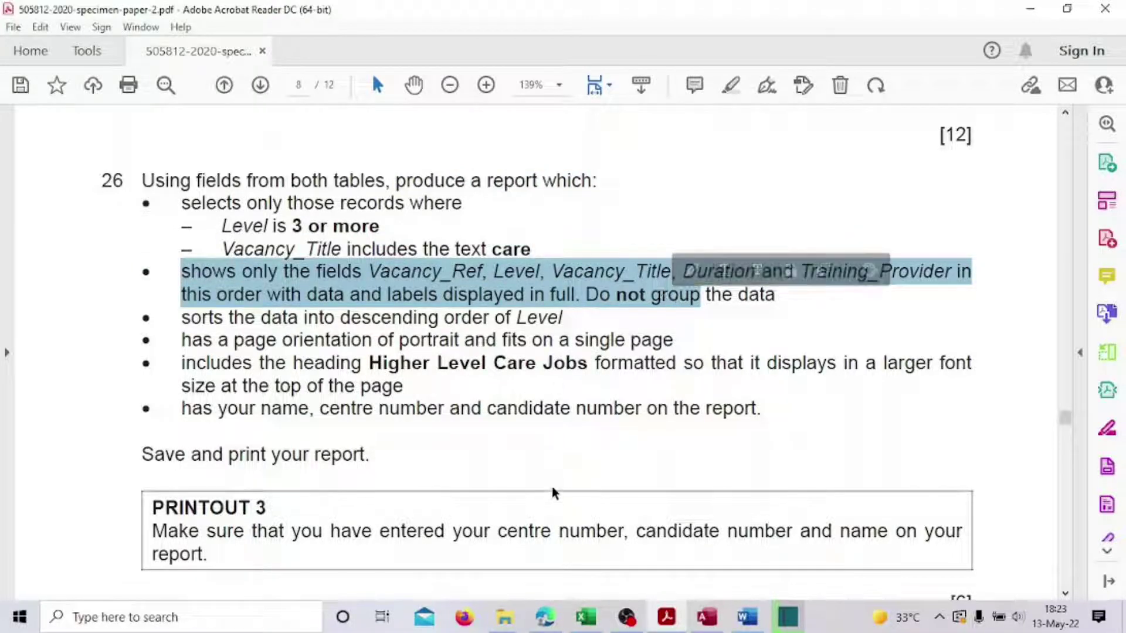
{"action": "left_click", "coordinate": [701, 616]}
{"action": "left_click", "coordinate": [127, 43]}
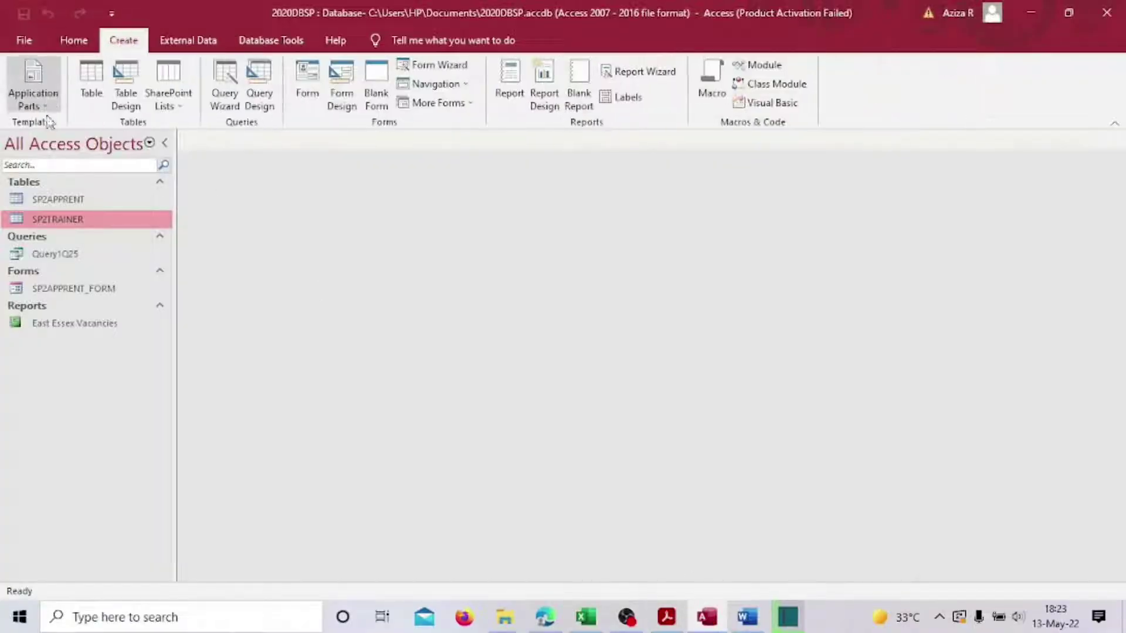
- Start a new design-view query containing the SP2APPRENT and SP2TRAINER tables
{"action": "left_click", "coordinate": [261, 91]}
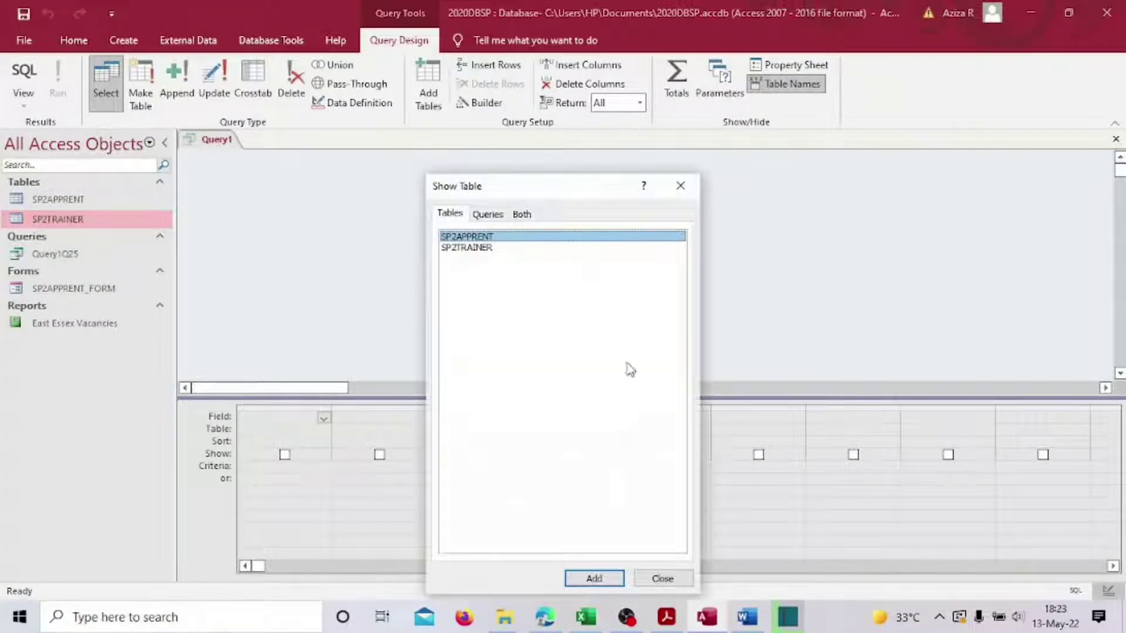
{"action": "double_click", "coordinate": [476, 237]}
{"action": "double_click", "coordinate": [478, 248]}
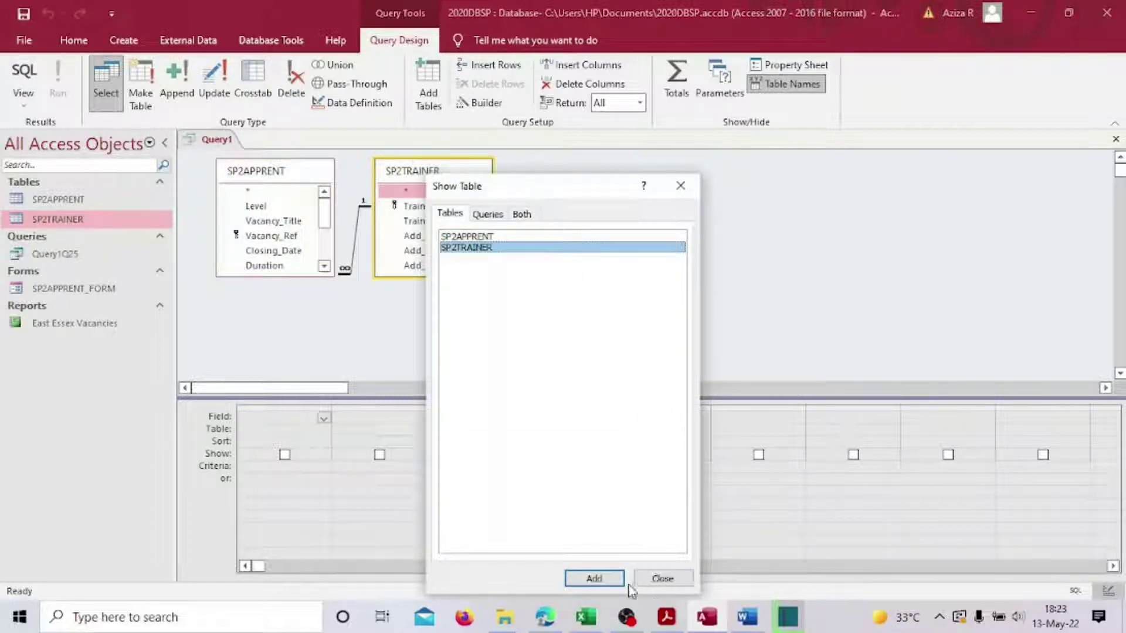
{"action": "left_click", "coordinate": [662, 579]}
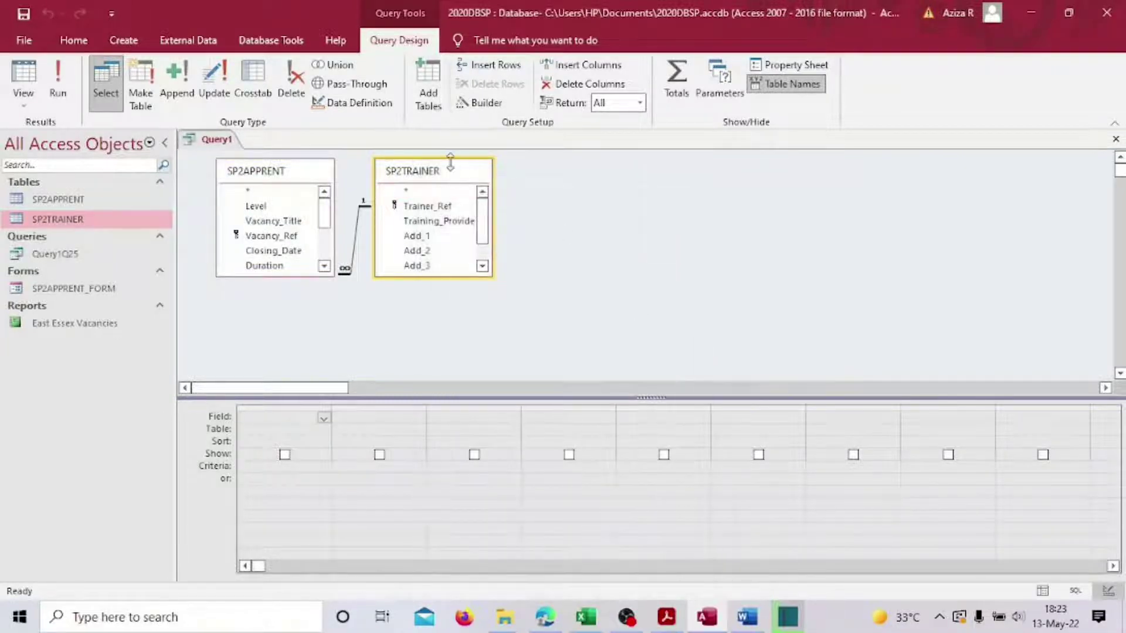
{"action": "left_click_drag", "start_coordinate": [454, 179], "coordinate": [493, 180]}
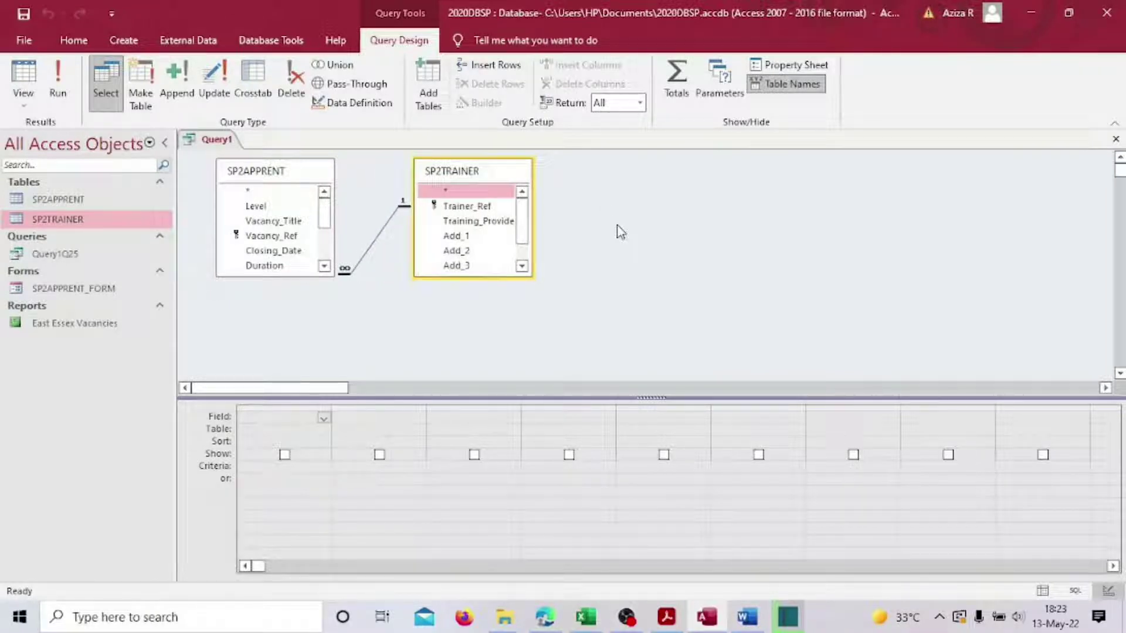
{"action": "left_click", "coordinate": [667, 617]}
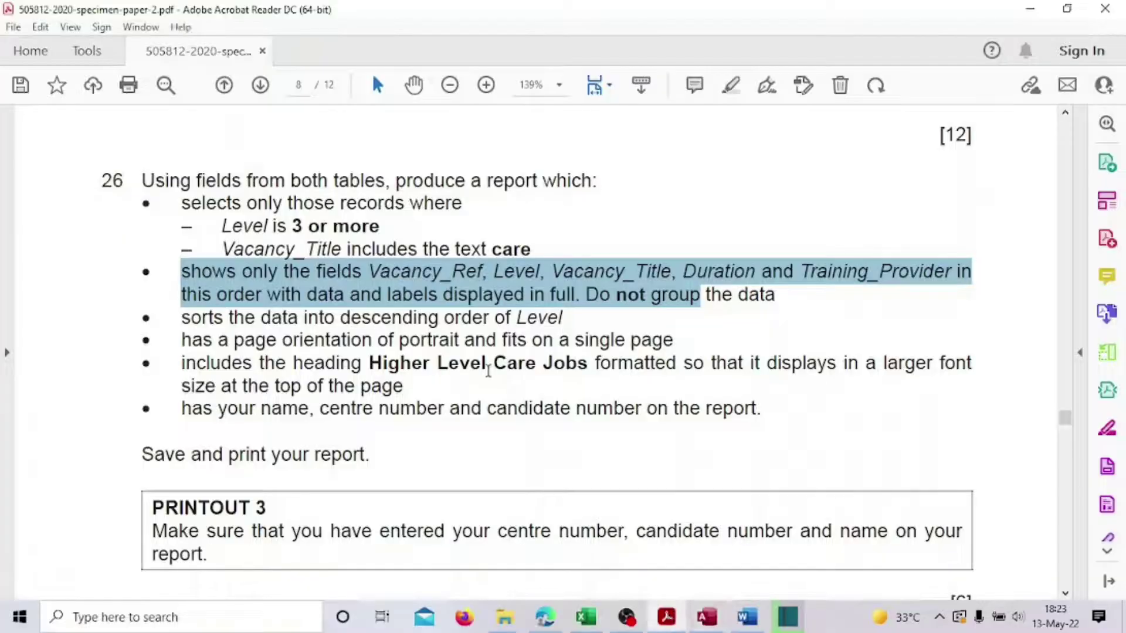
{"action": "left_click", "coordinate": [478, 296]}
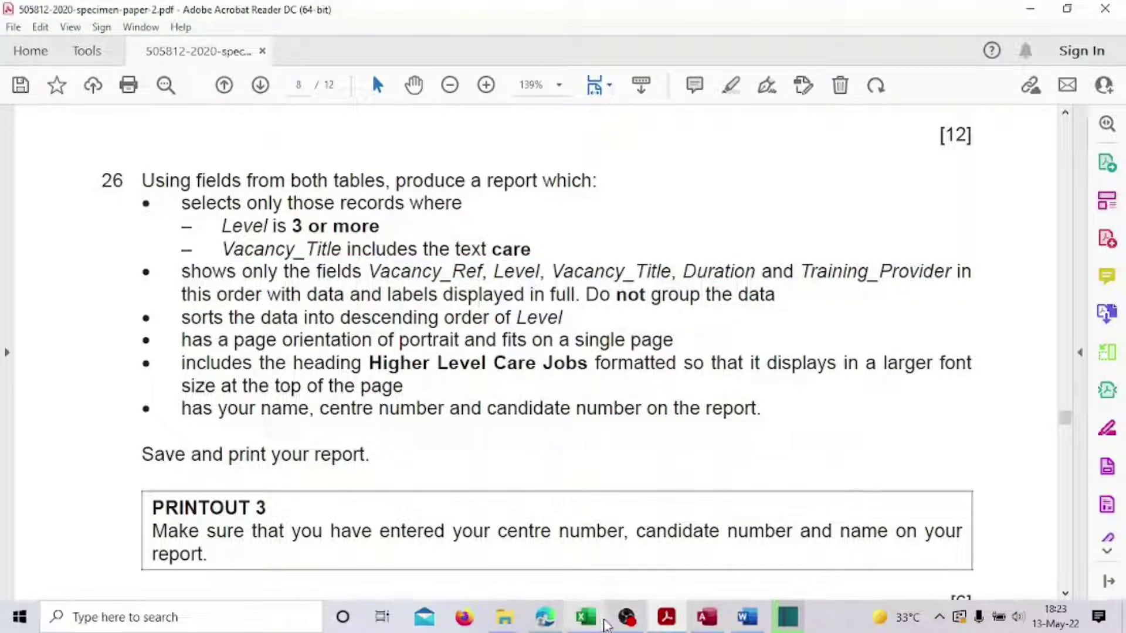
{"action": "left_click", "coordinate": [706, 617]}
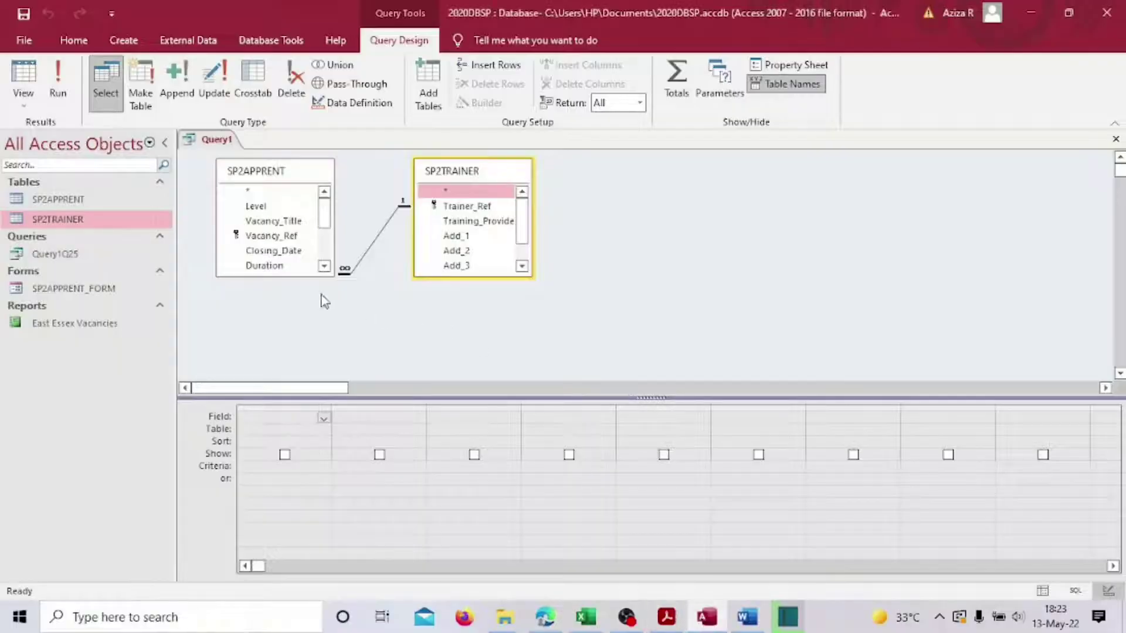
- Add Vacancy_Ref, Level, Vacancy_Title, Duration and Training_Provider to the query grid
{"action": "double_click", "coordinate": [285, 237]}
{"action": "double_click", "coordinate": [256, 206]}
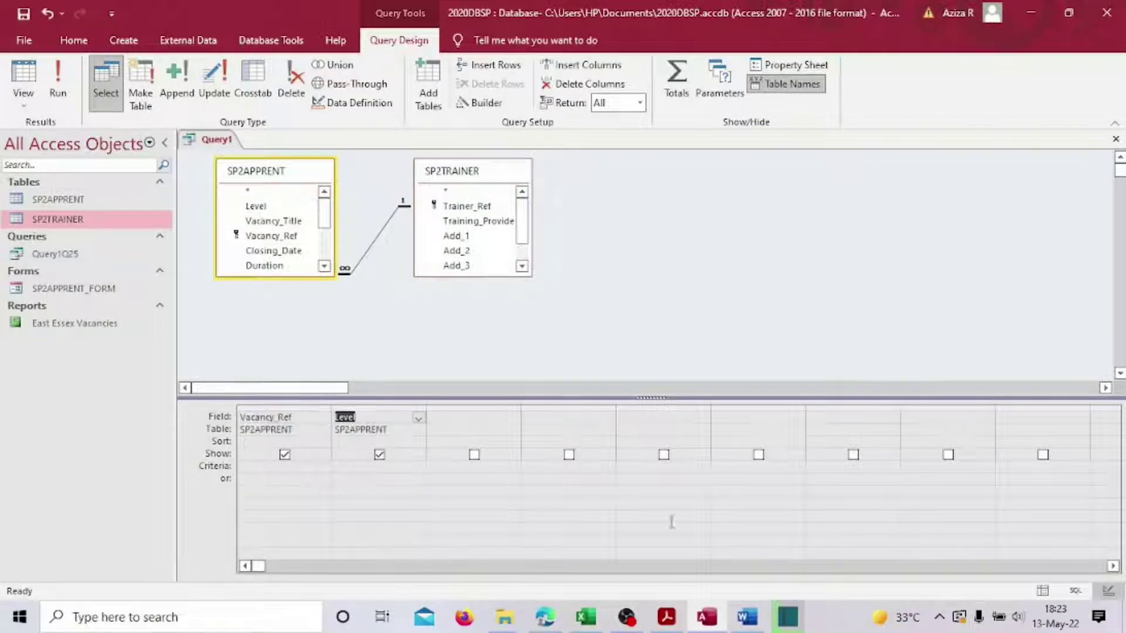
{"action": "left_click", "coordinate": [667, 617]}
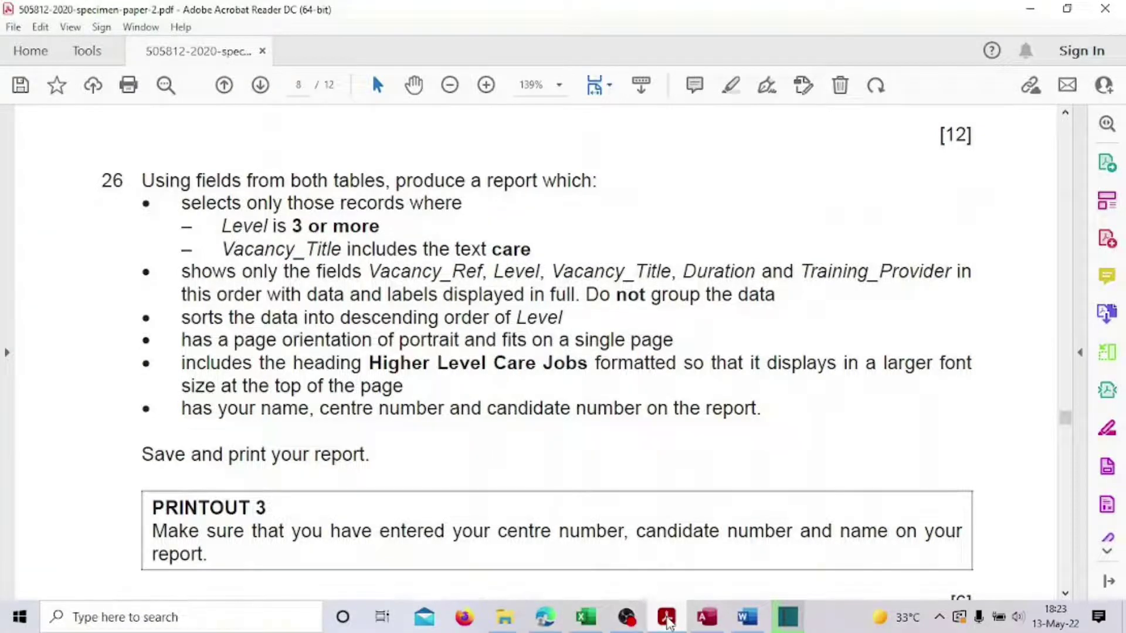
{"action": "left_click", "coordinate": [667, 617]}
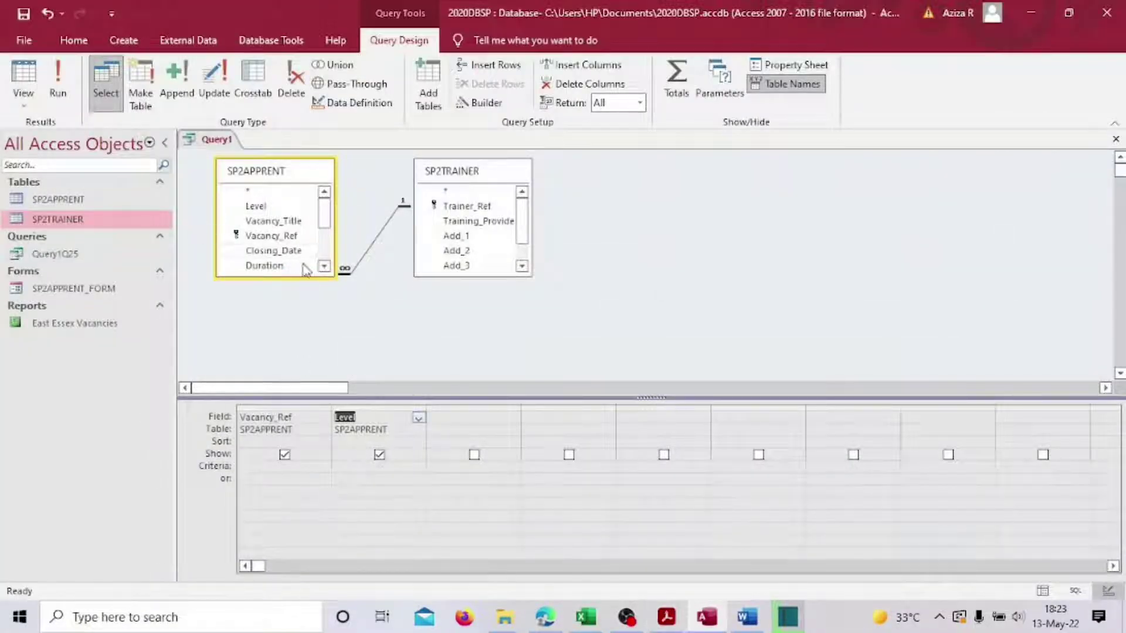
{"action": "double_click", "coordinate": [293, 221]}
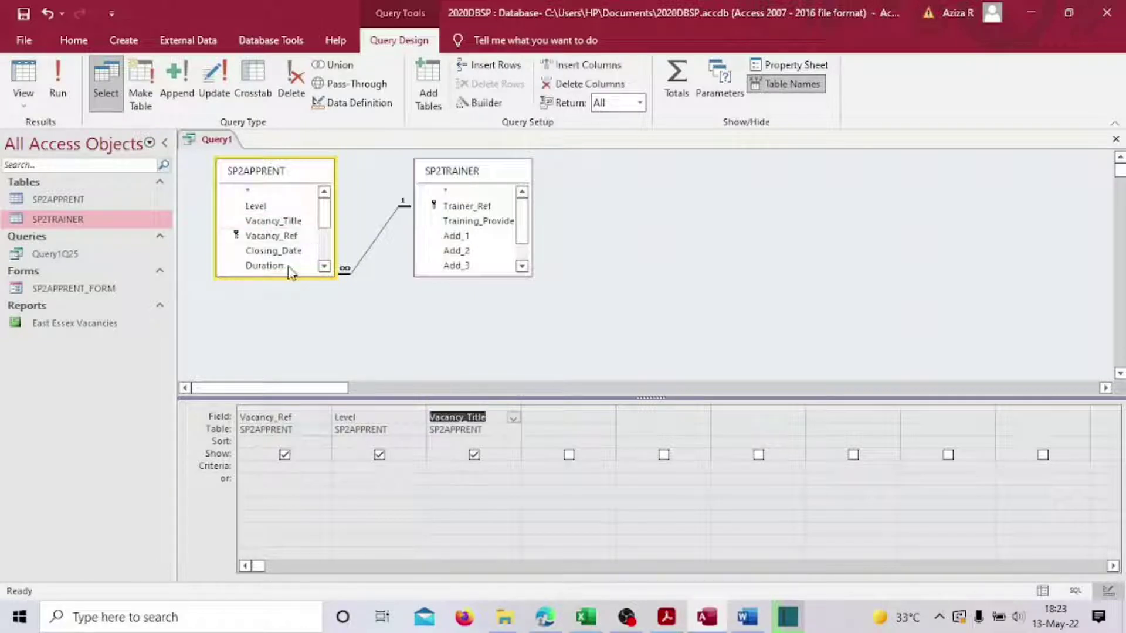
{"action": "double_click", "coordinate": [289, 268]}
{"action": "left_click", "coordinate": [666, 617]}
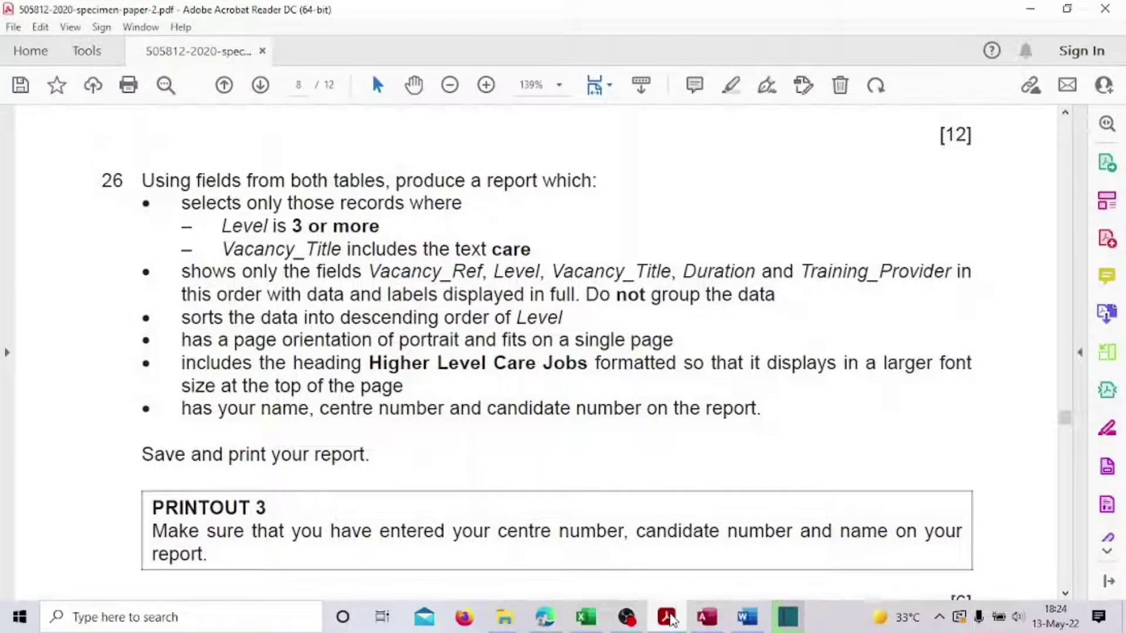
{"action": "left_click", "coordinate": [668, 617]}
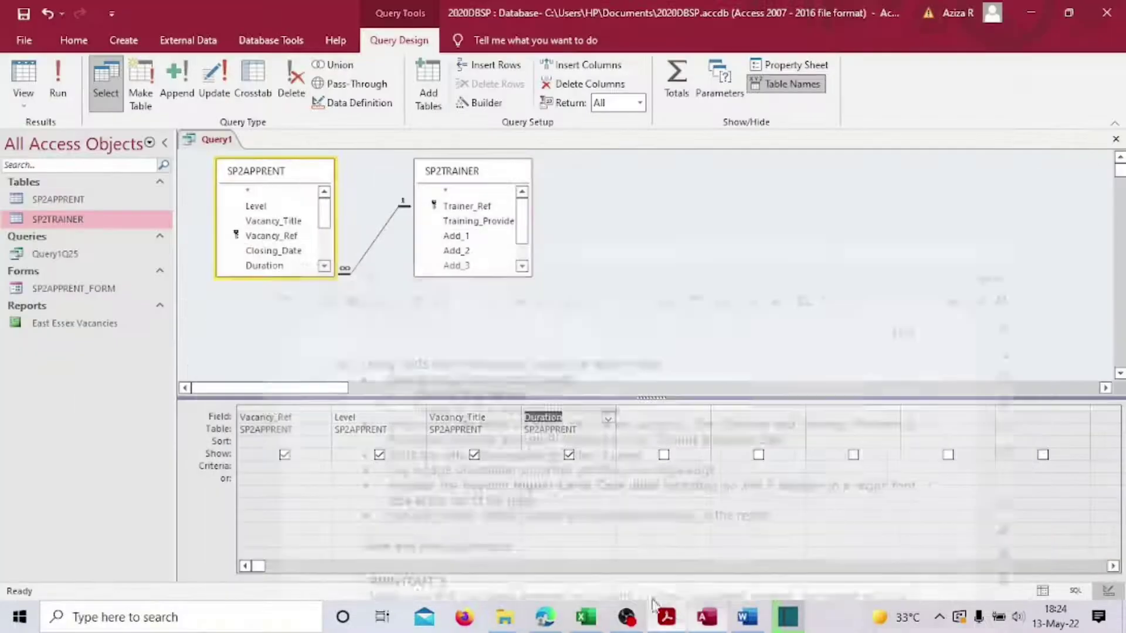
{"action": "double_click", "coordinate": [486, 222]}
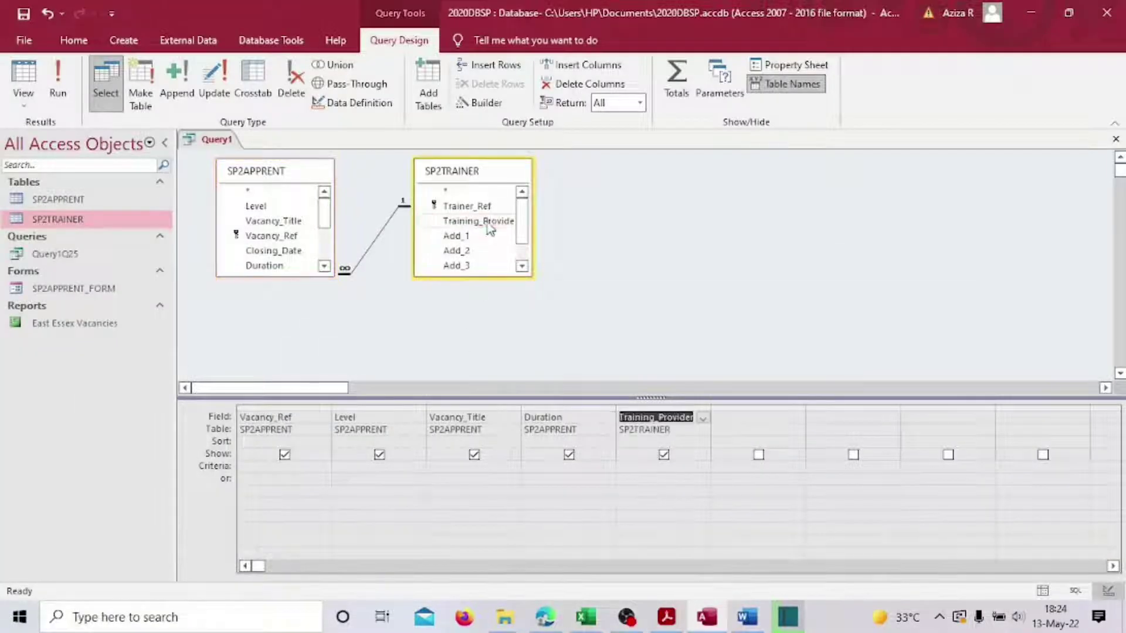
{"action": "left_click", "coordinate": [312, 271]}
{"action": "left_click_drag", "start_coordinate": [311, 282], "coordinate": [331, 367]}
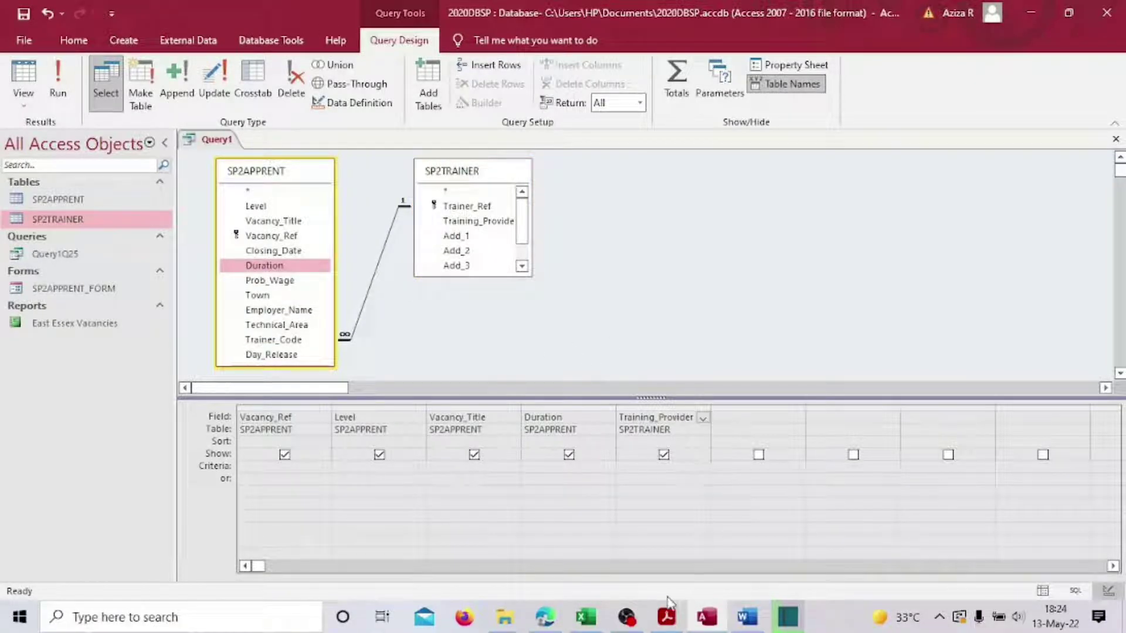
- Enter the criterion >=3 for Level
{"action": "left_click", "coordinate": [667, 618]}
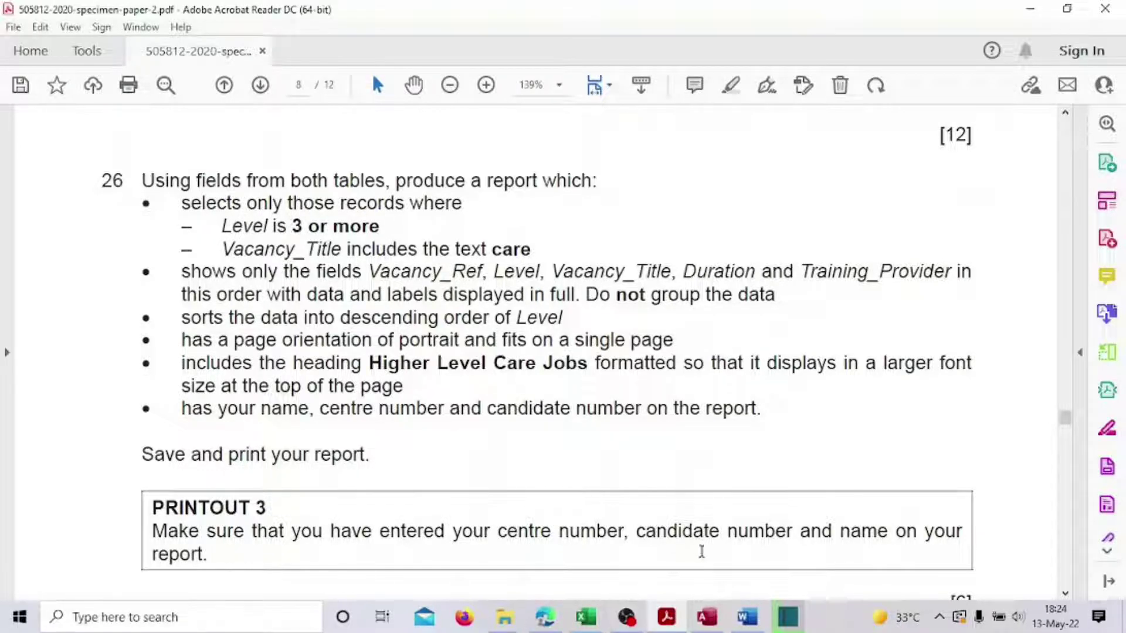
{"action": "left_click", "coordinate": [694, 619]}
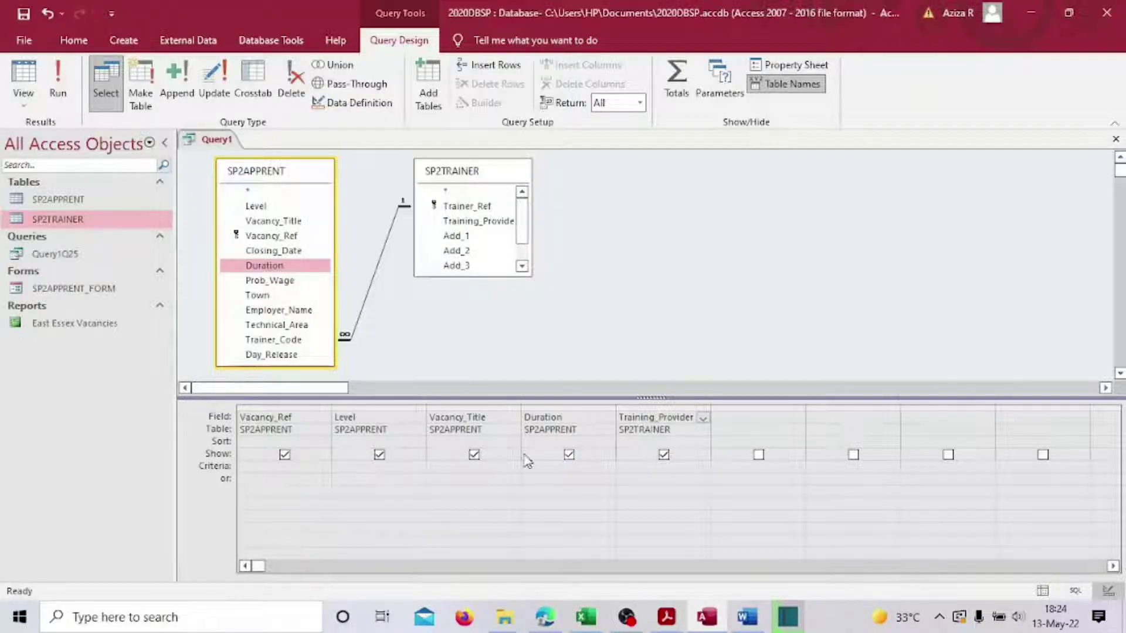
{"action": "left_click", "coordinate": [367, 468]}
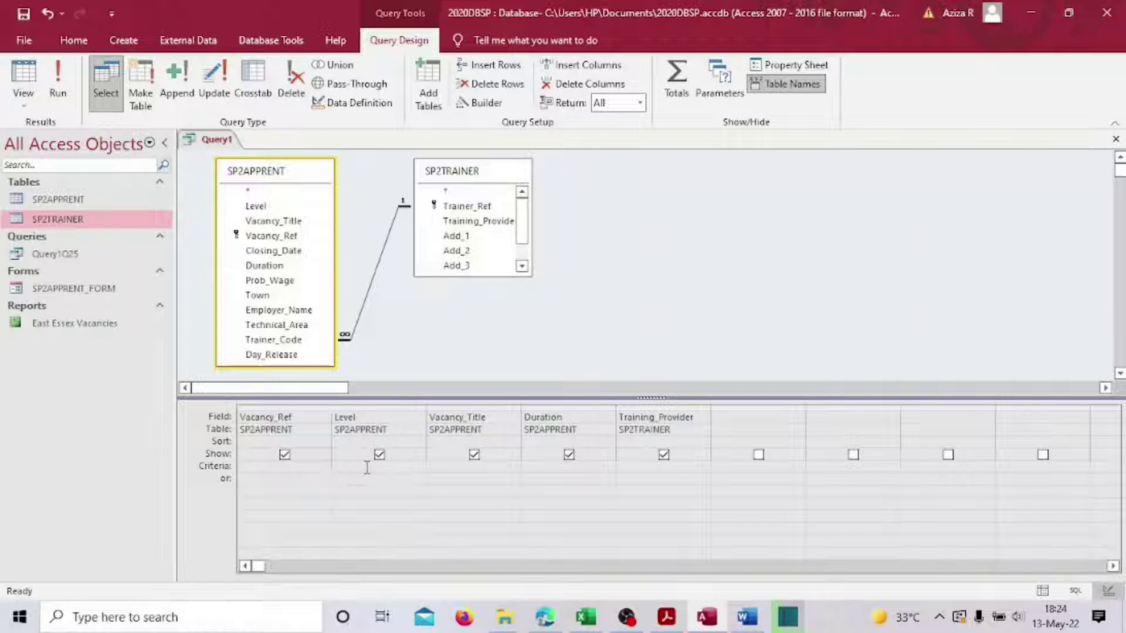
{"action": "type", "text": "<"}
{"action": "left_click", "coordinate": [662, 529]}
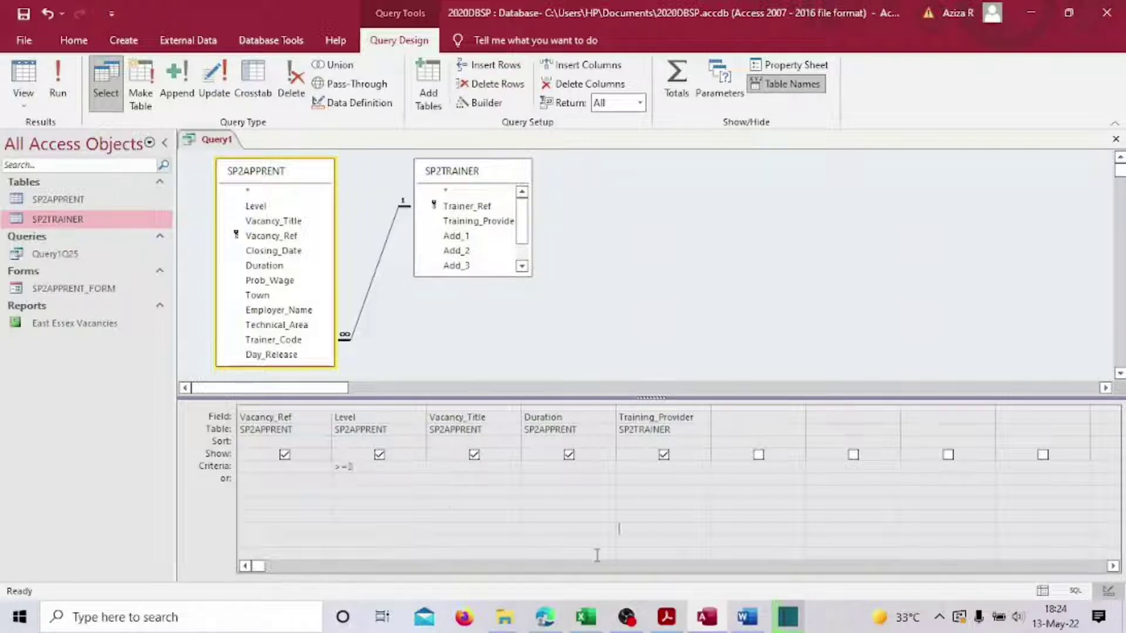
- Save the new query as Query1Q26
{"action": "left_click", "coordinate": [24, 13]}
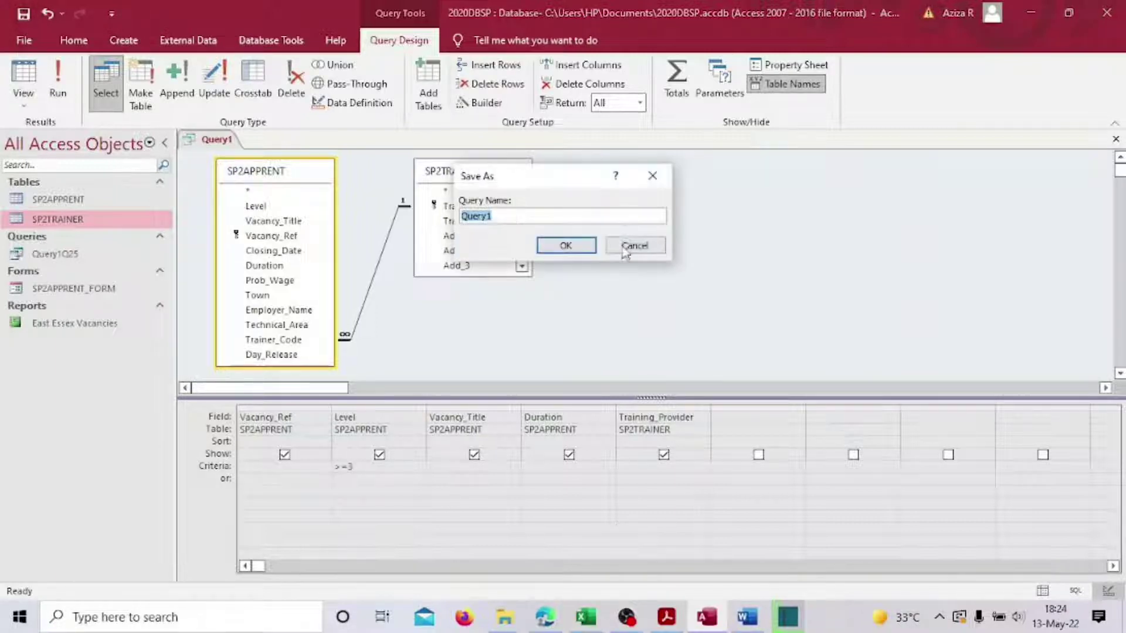
{"action": "left_click", "coordinate": [537, 214]}
{"action": "type", "text": "Q"}
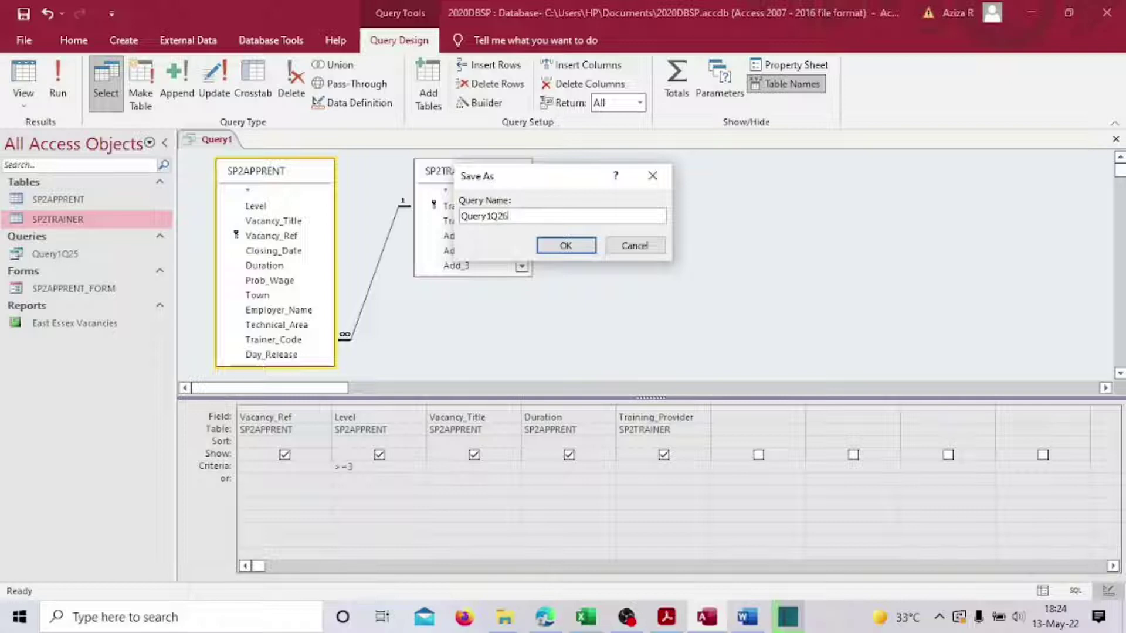
{"action": "type", "text": "26"}
{"action": "key", "text": "Return"}
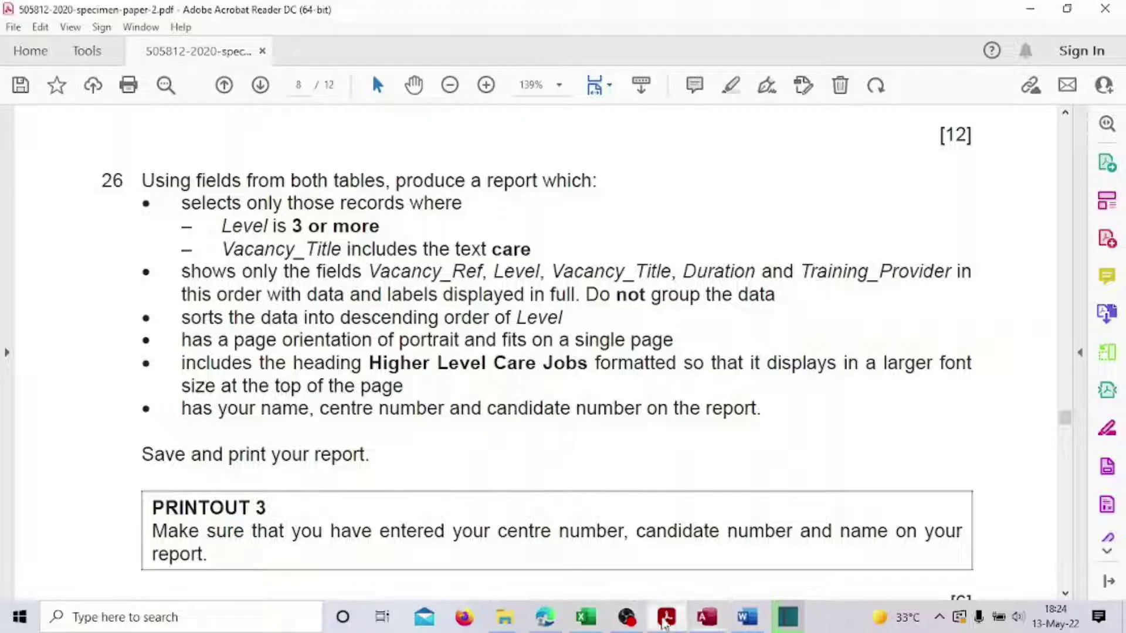
- Add the criterion Like "*care*" to Vacancy_Title alongside Level's >=3
{"action": "left_click", "coordinate": [674, 625]}
{"action": "left_click", "coordinate": [707, 616]}
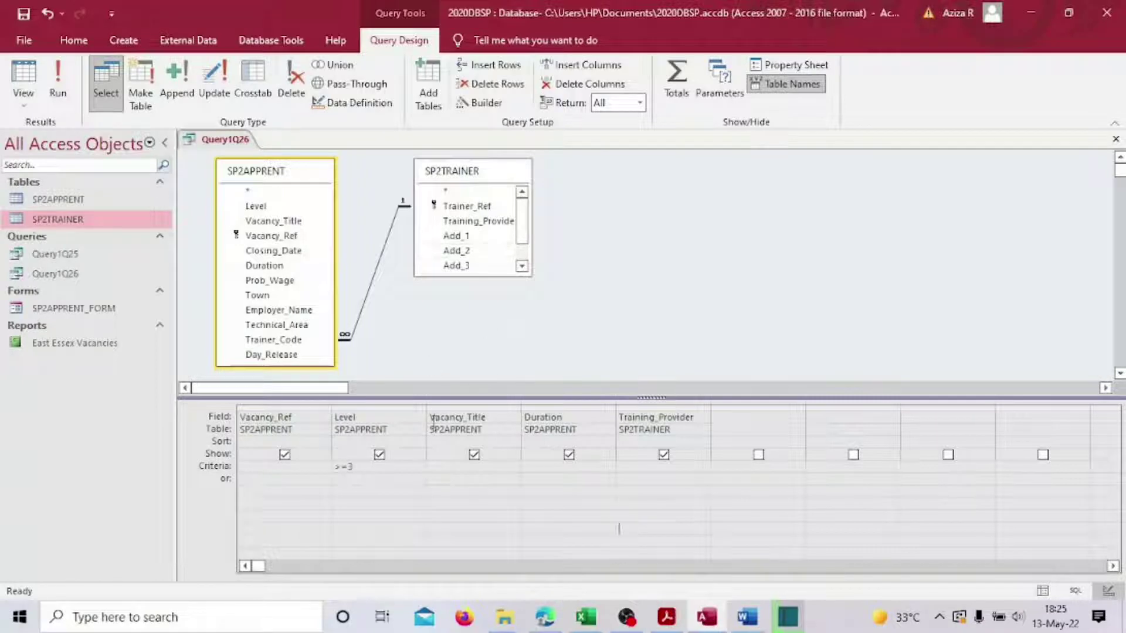
{"action": "left_click", "coordinate": [667, 617]}
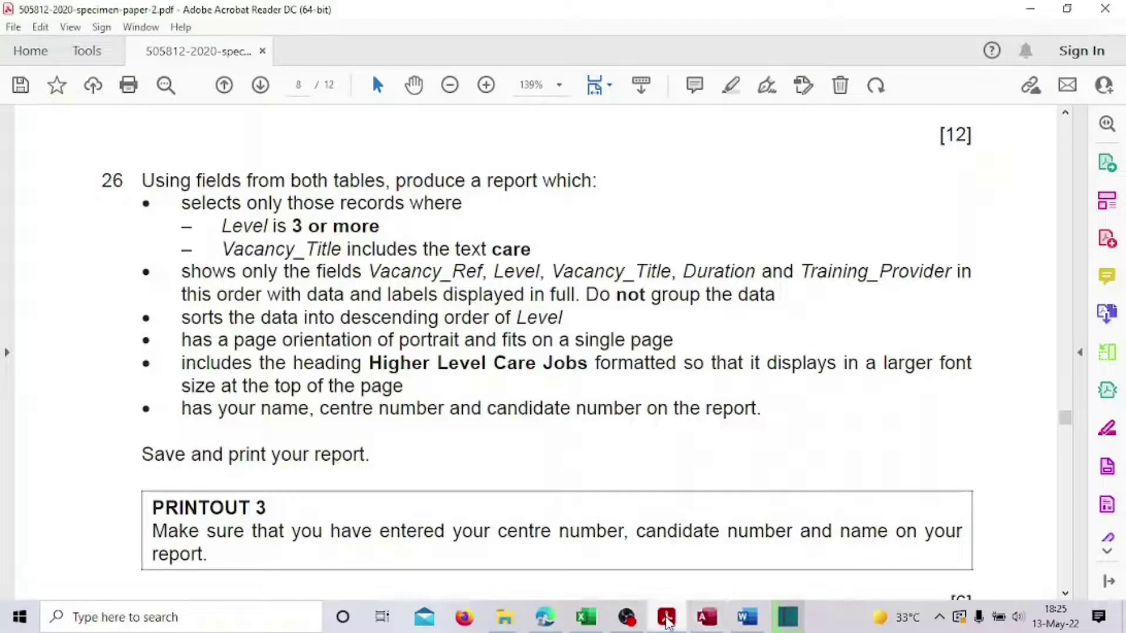
{"action": "left_click", "coordinate": [666, 617]}
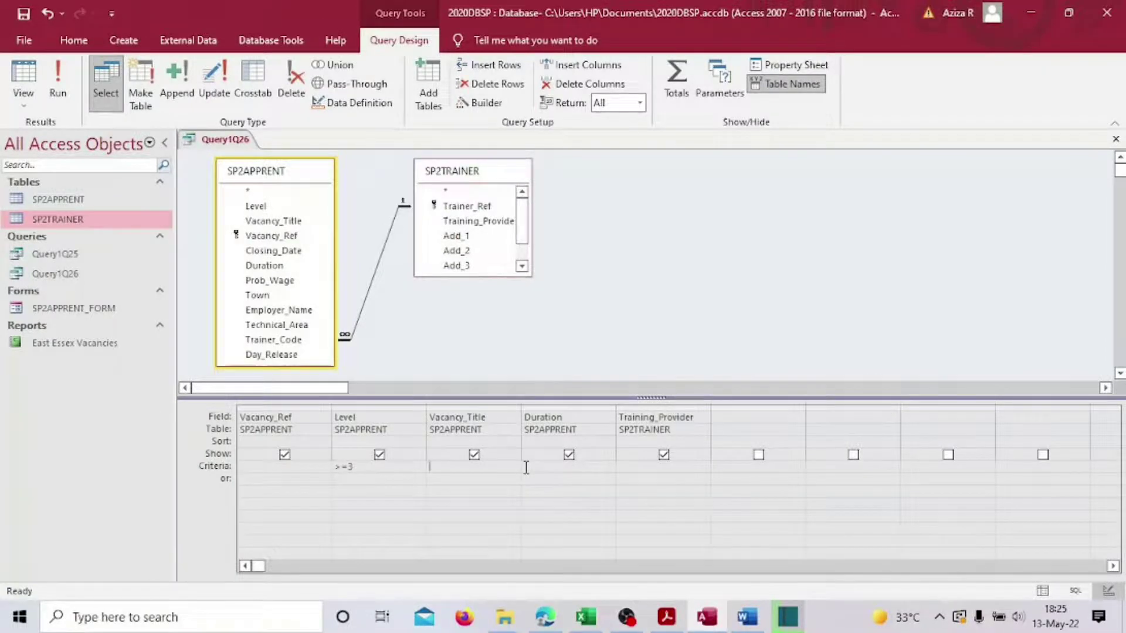
{"action": "type", "text": "i"}
{"action": "type", "text": "are*\""}
{"action": "left_click", "coordinate": [523, 472]}
- Run Query1Q26 and confirm the 31 titles, such as Senior Carer and Care Assistant, contain care
{"action": "left_click", "coordinate": [58, 82]}
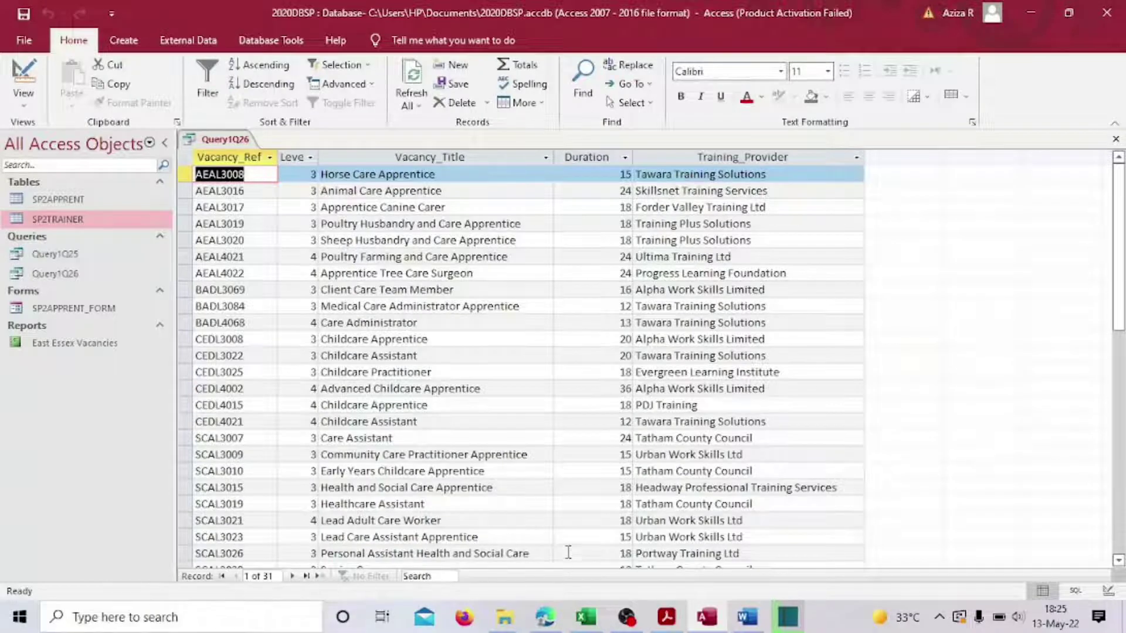
{"action": "scroll", "coordinate": [560, 536], "scroll_direction": "down", "scroll_amount": 1}
{"action": "scroll", "coordinate": [625, 480], "scroll_direction": "up", "scroll_amount": 1}
{"action": "scroll", "coordinate": [446, 247], "scroll_direction": "down", "scroll_amount": 5}
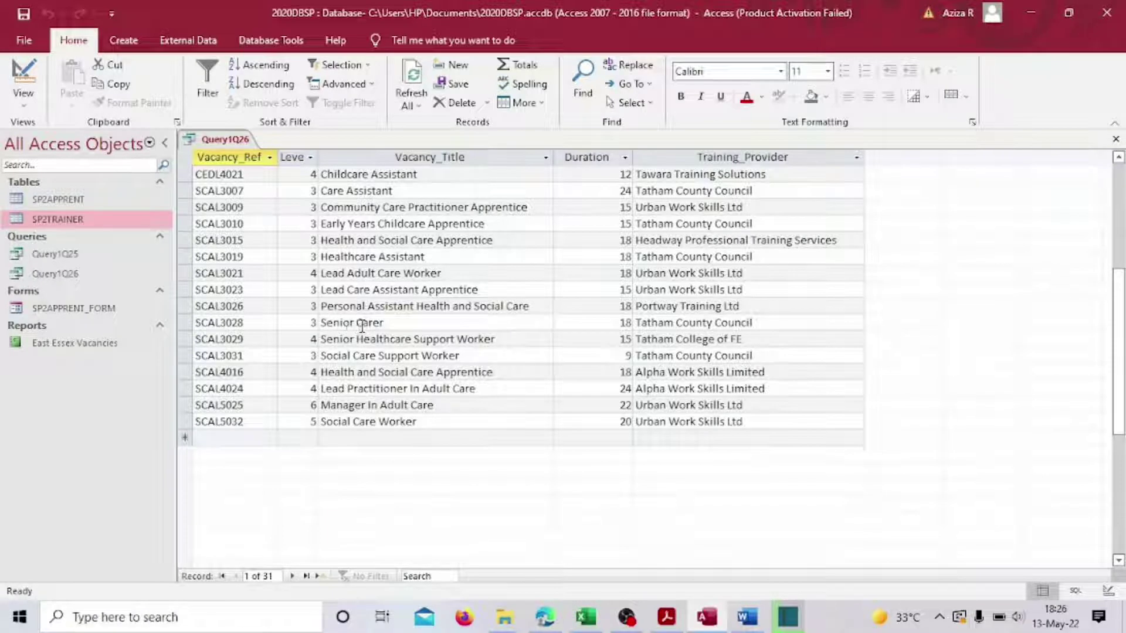
{"action": "left_click_drag", "start_coordinate": [363, 324], "coordinate": [381, 324]}
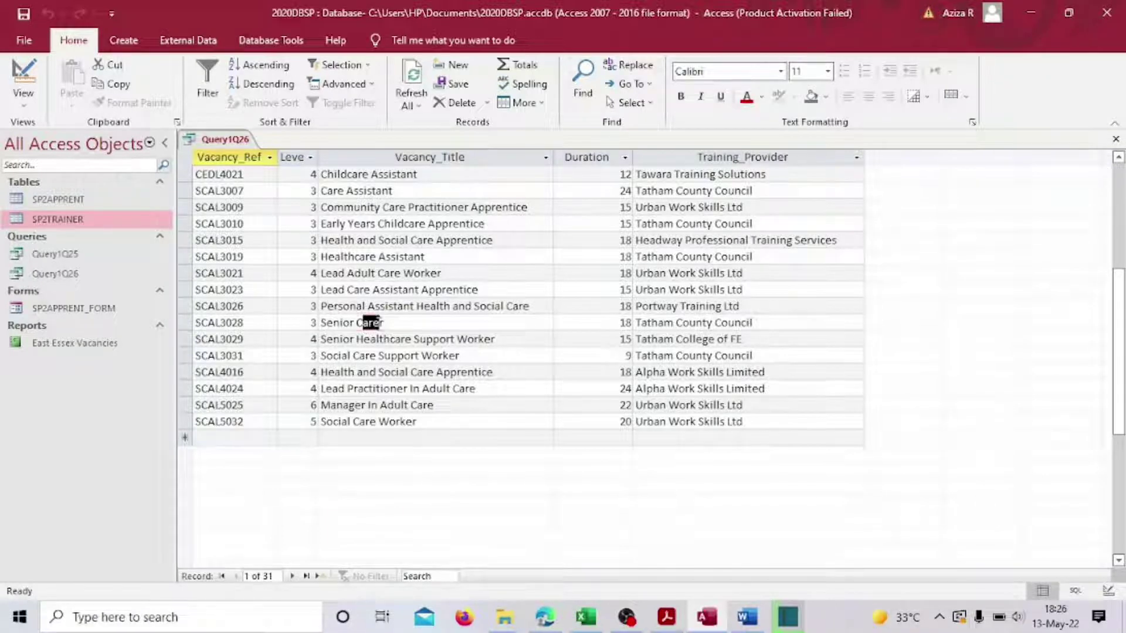
{"action": "left_click", "coordinate": [387, 273]}
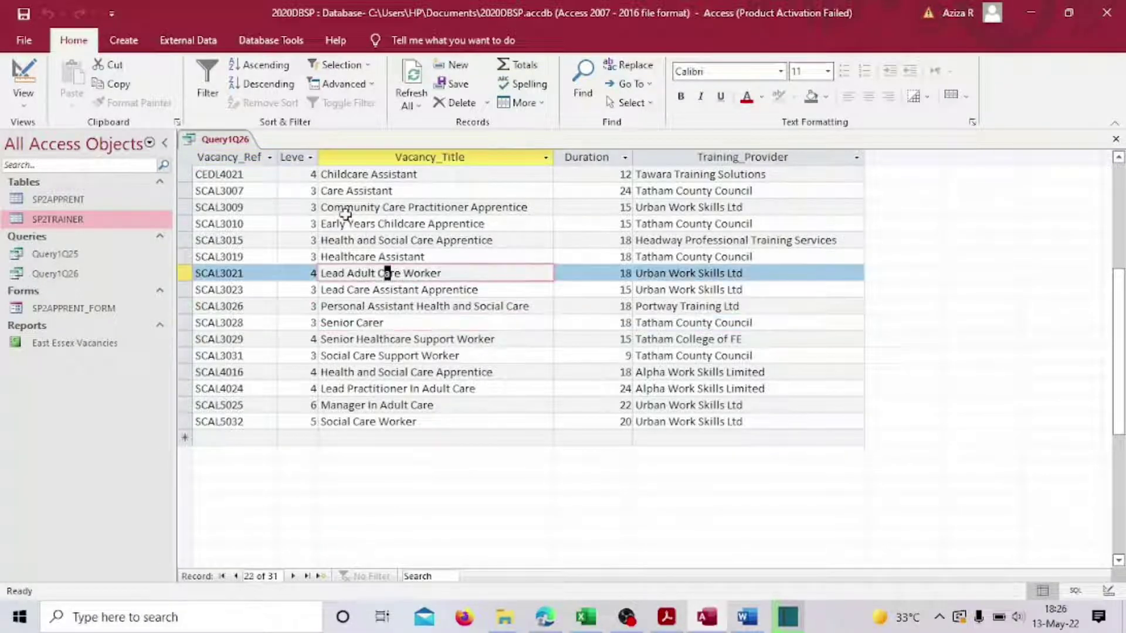
{"action": "left_click", "coordinate": [335, 189]}
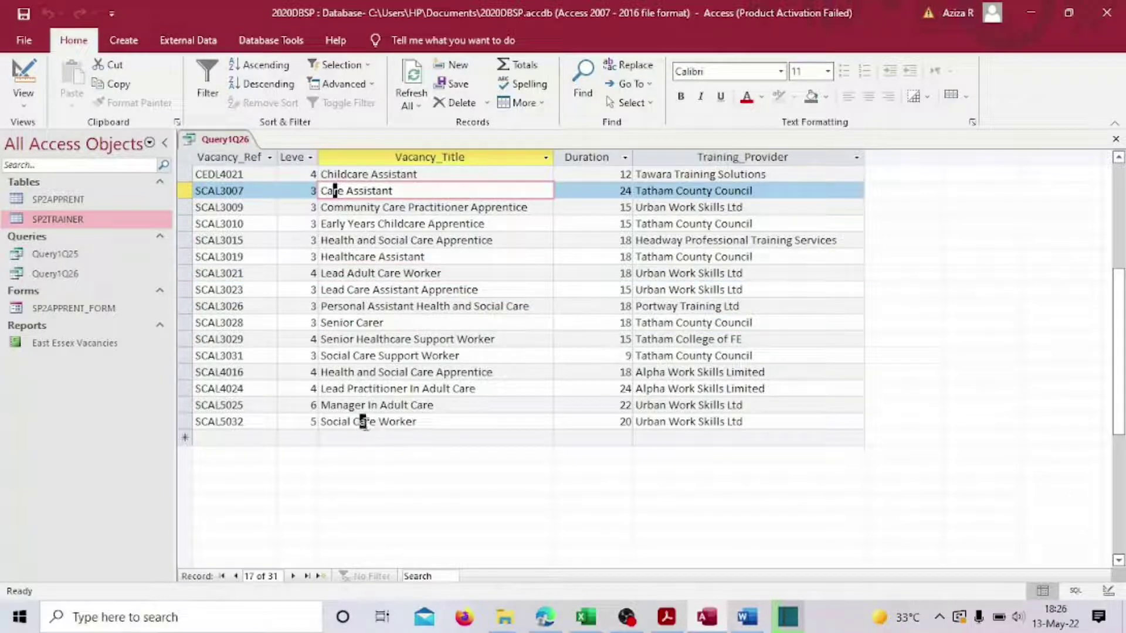
{"action": "left_click_drag", "start_coordinate": [359, 422], "coordinate": [378, 421]}
{"action": "left_click", "coordinate": [424, 404]}
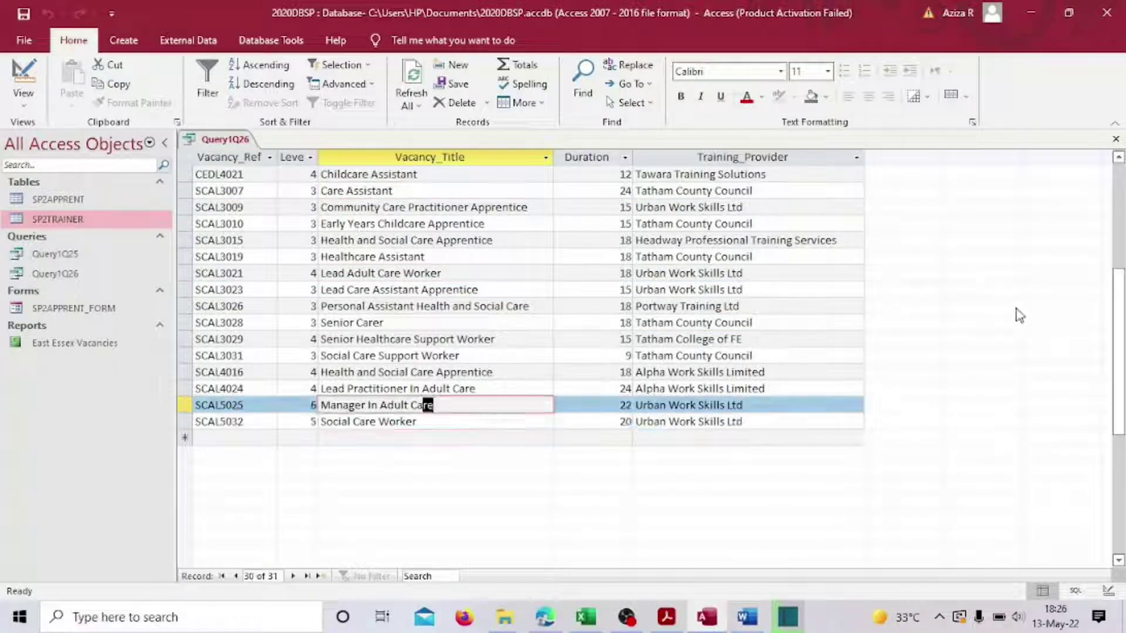
{"action": "scroll", "coordinate": [1019, 314], "scroll_direction": "up", "scroll_amount": 5}
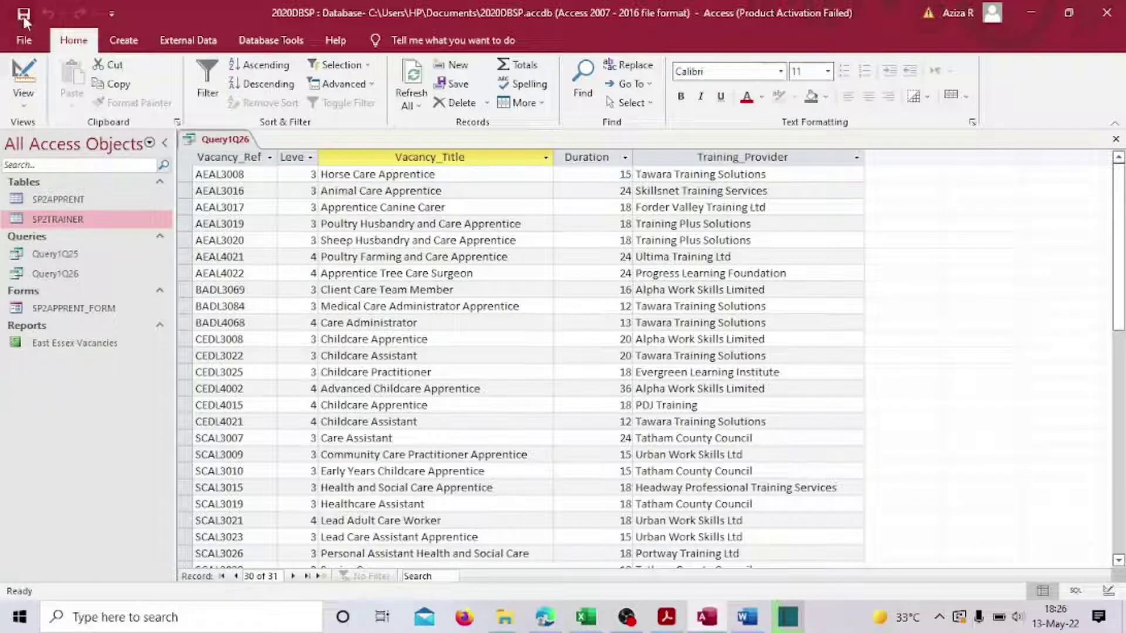
- Highlight the completed requirements yellow in the exam paper, then close the query results
{"action": "left_click", "coordinate": [667, 617]}
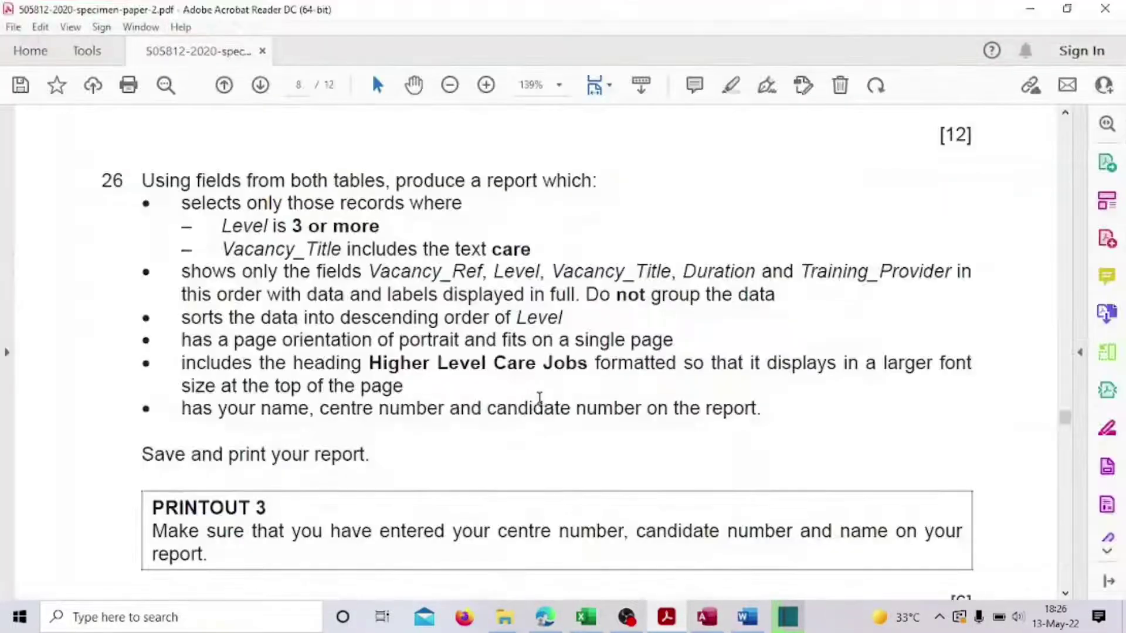
{"action": "scroll", "coordinate": [539, 399], "scroll_direction": "down", "scroll_amount": 1}
{"action": "left_click_drag", "start_coordinate": [145, 162], "coordinate": [791, 279]}
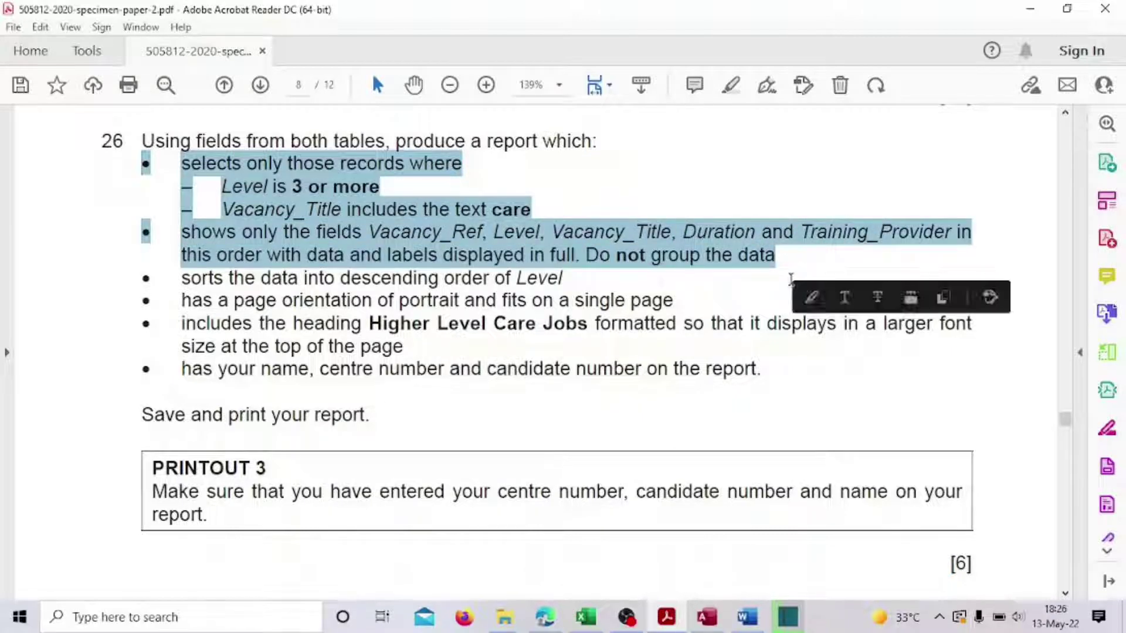
{"action": "left_click", "coordinate": [810, 297]}
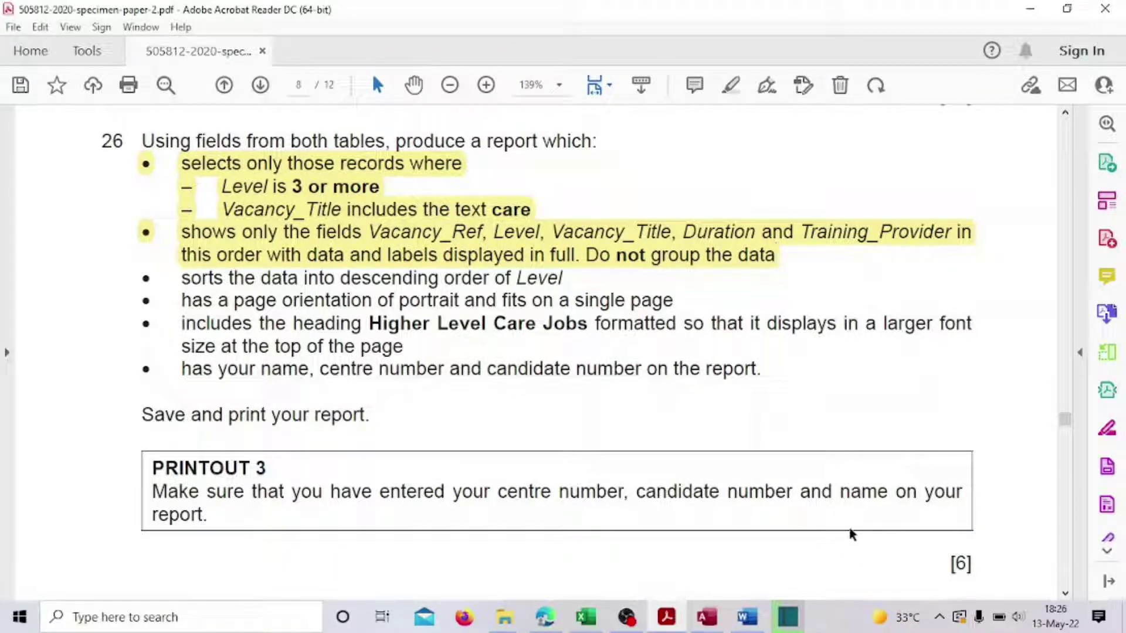
{"action": "left_click", "coordinate": [740, 622]}
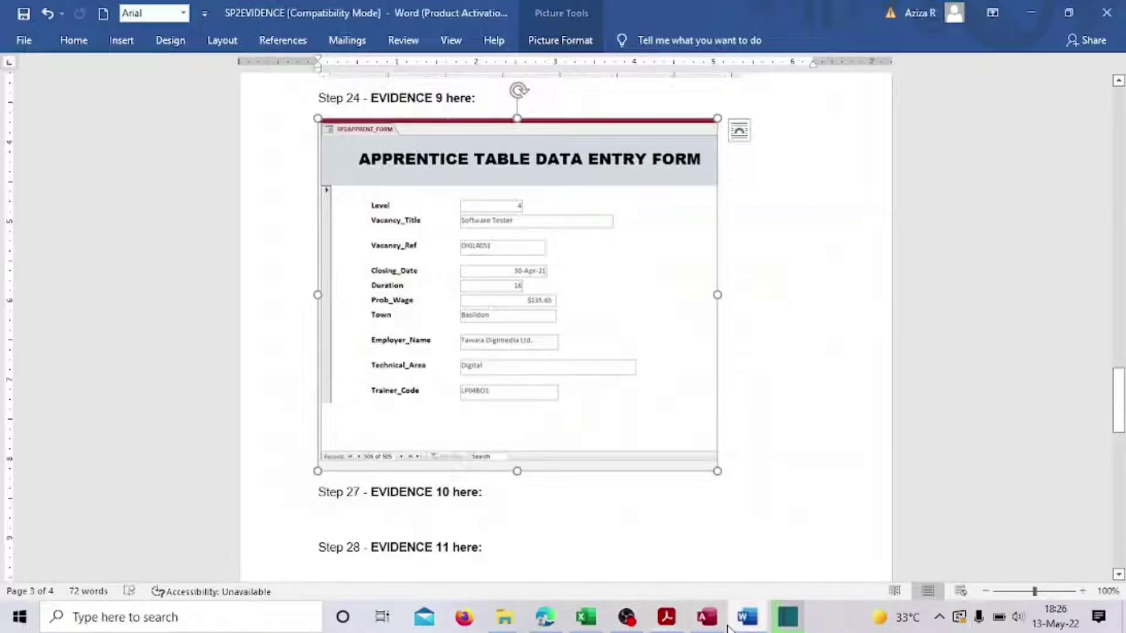
{"action": "left_click", "coordinate": [707, 620]}
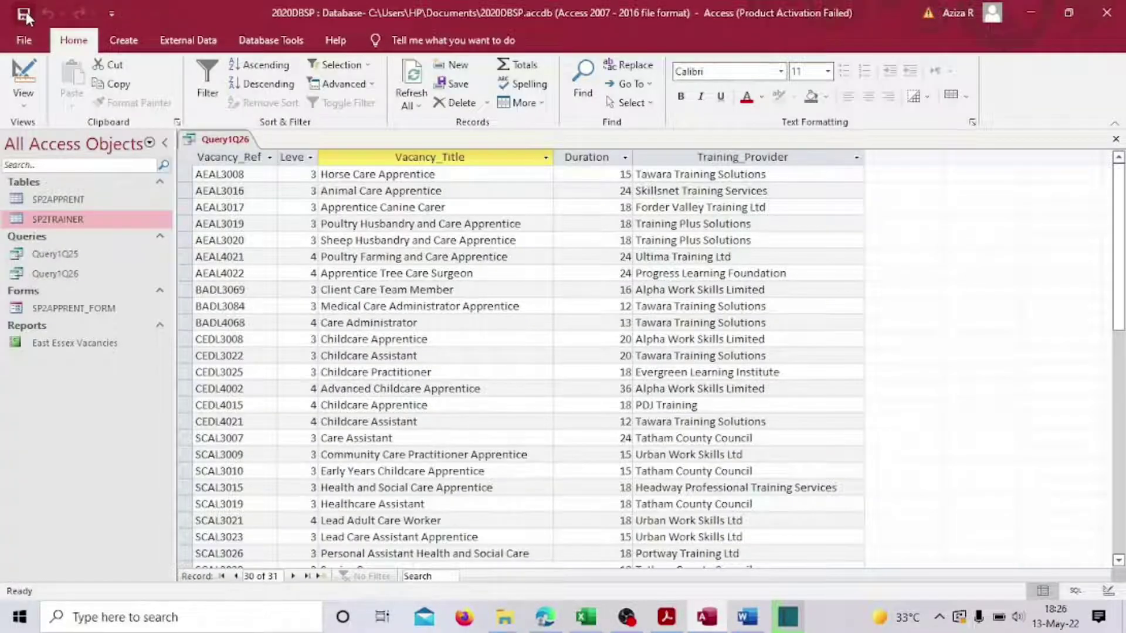
{"action": "left_click", "coordinate": [1116, 138]}
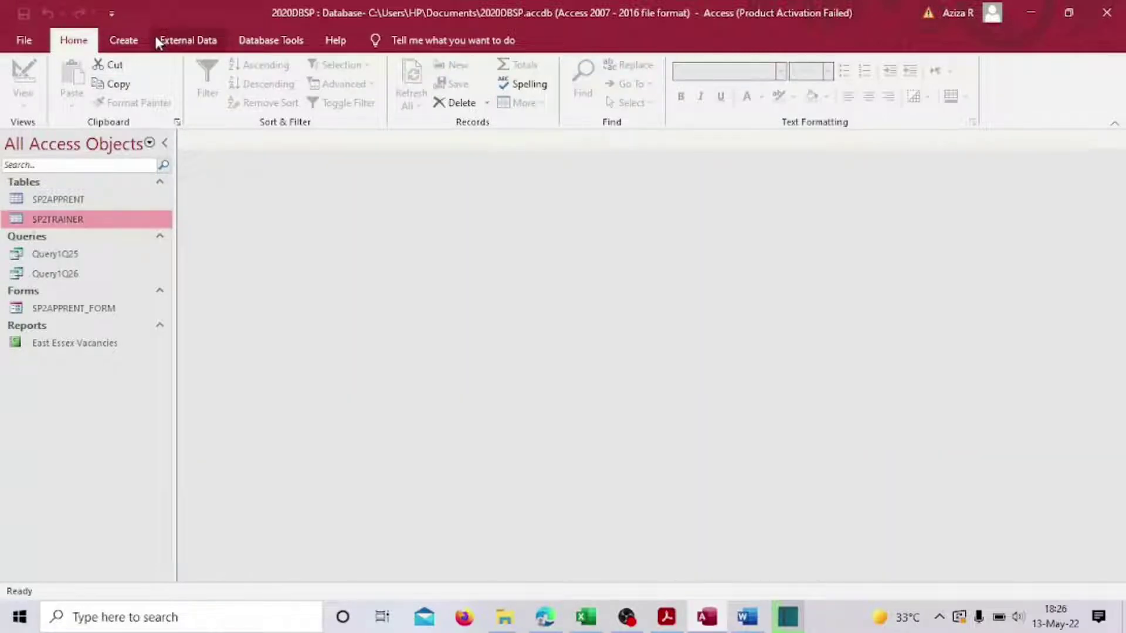
- Start a Report Wizard report on Query1Q26 with all five fields
{"action": "left_click", "coordinate": [134, 42]}
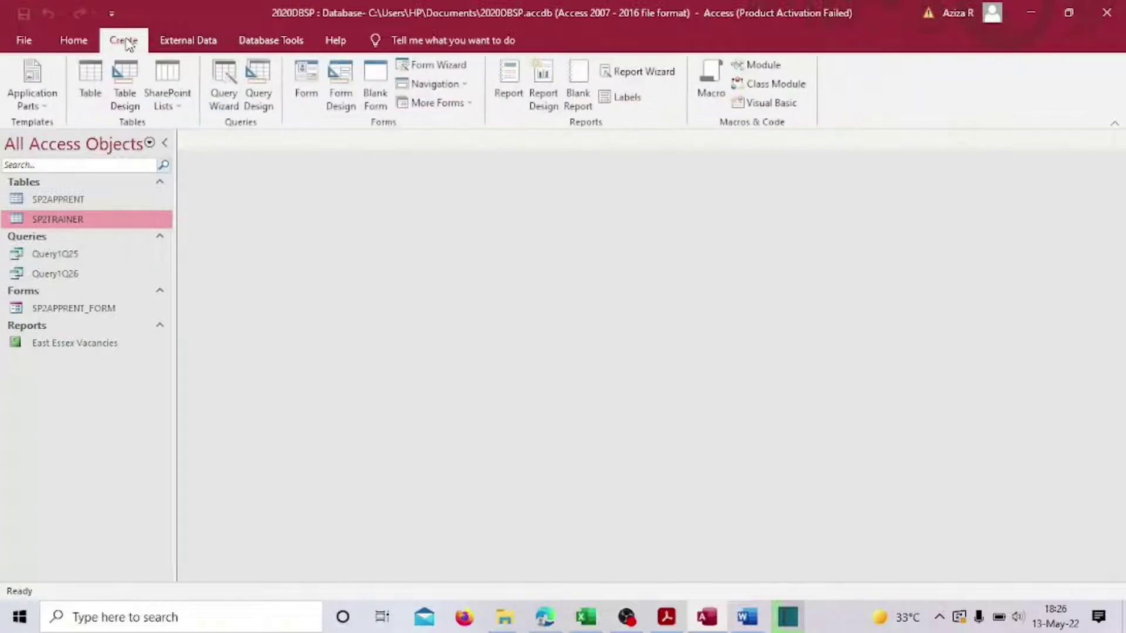
{"action": "left_click", "coordinate": [642, 71]}
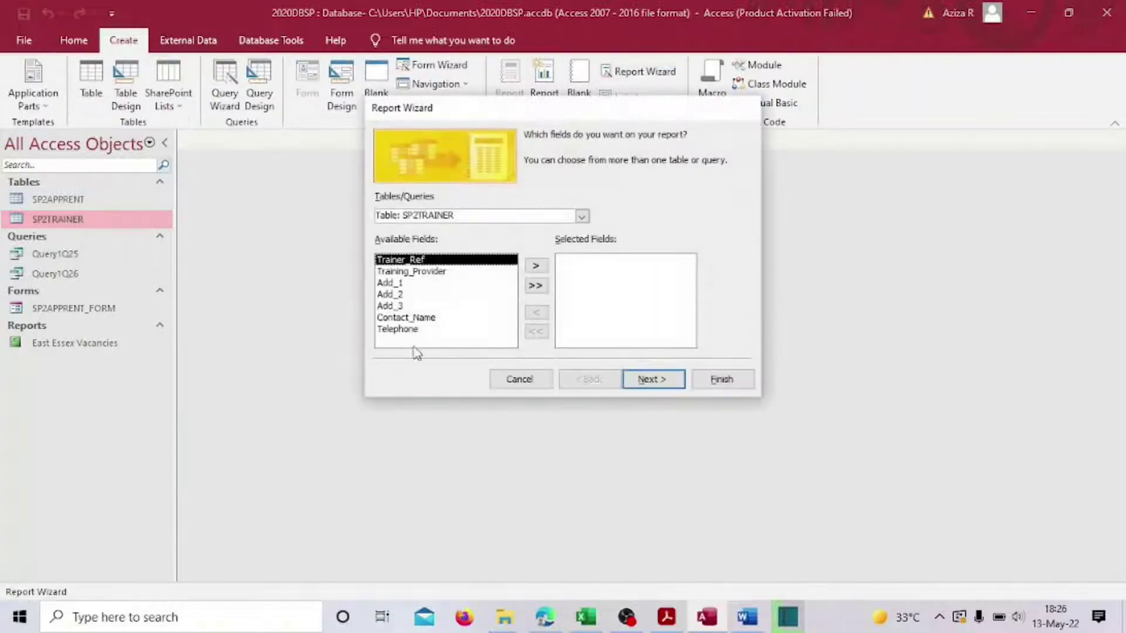
{"action": "left_click", "coordinate": [580, 217]}
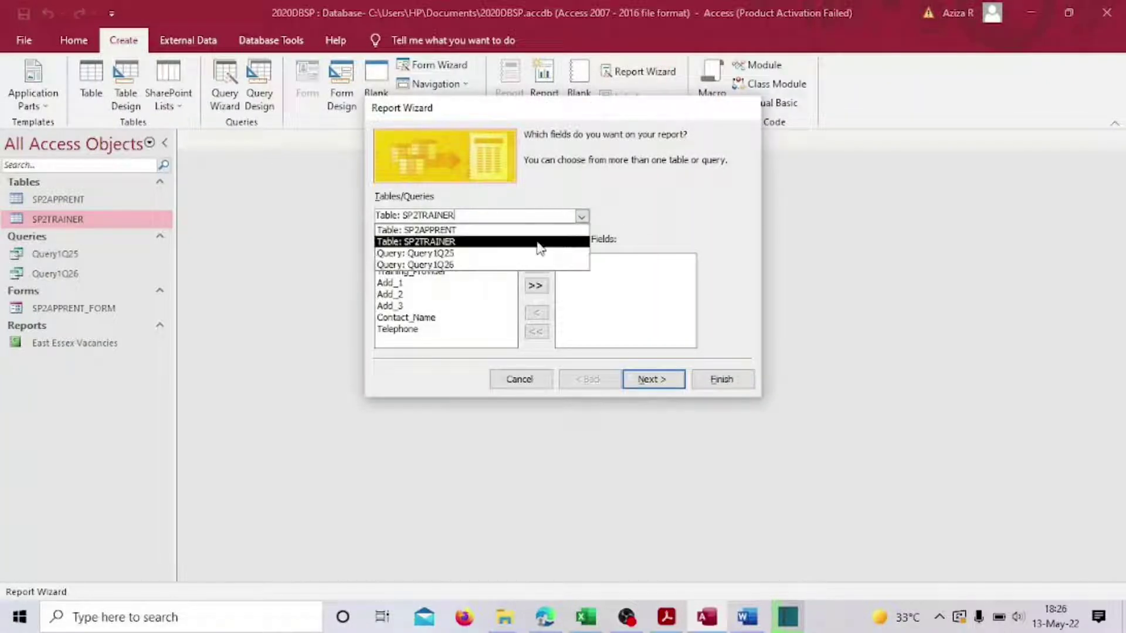
{"action": "left_click", "coordinate": [515, 264]}
{"action": "left_click", "coordinate": [538, 287]}
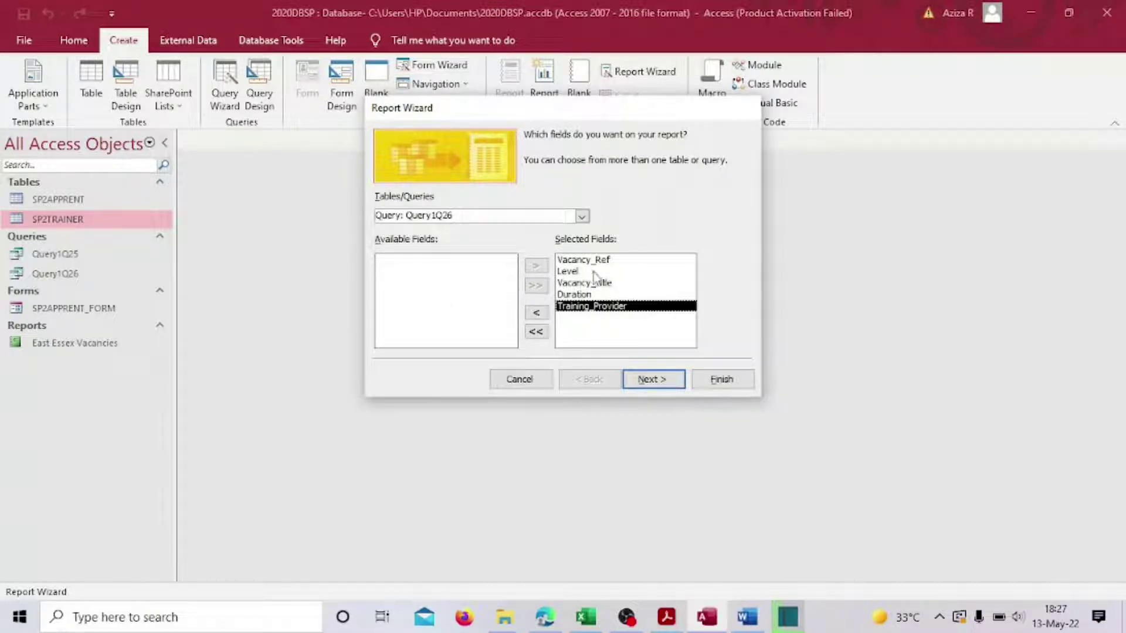
- Skip grouping and sort the report by Level descending
{"action": "left_click", "coordinate": [649, 379]}
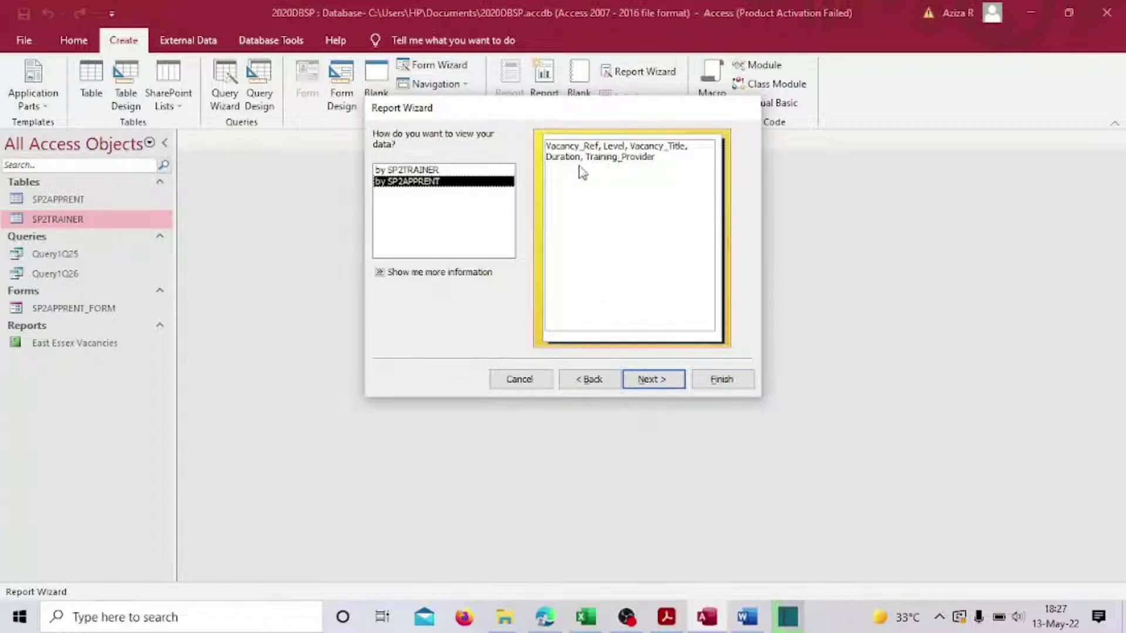
{"action": "left_click", "coordinate": [658, 381]}
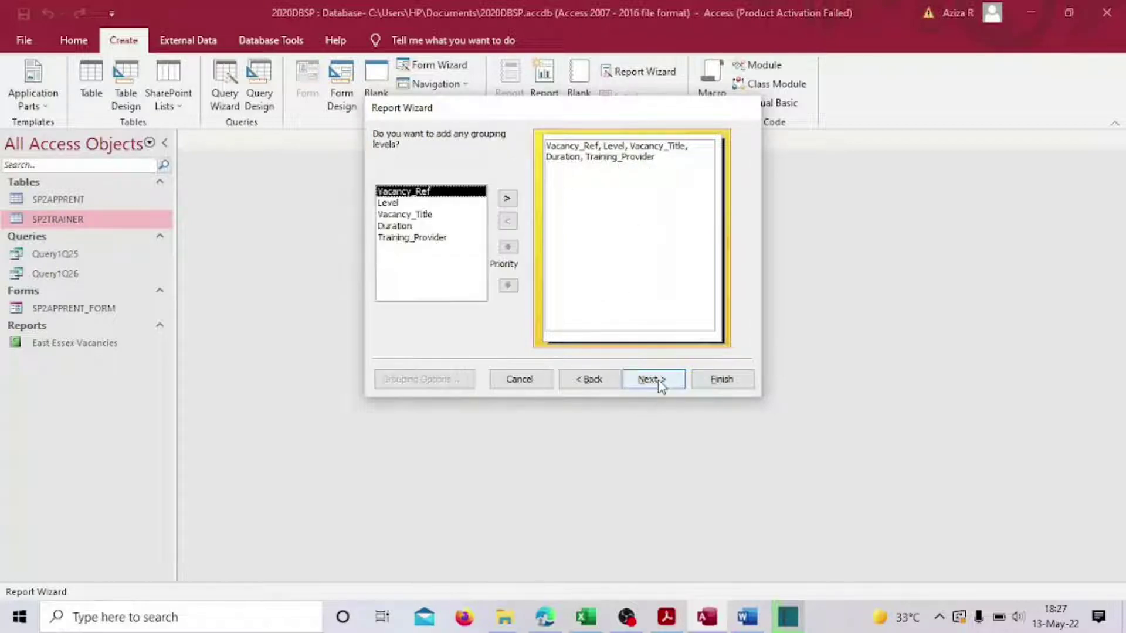
{"action": "left_click", "coordinate": [658, 381]}
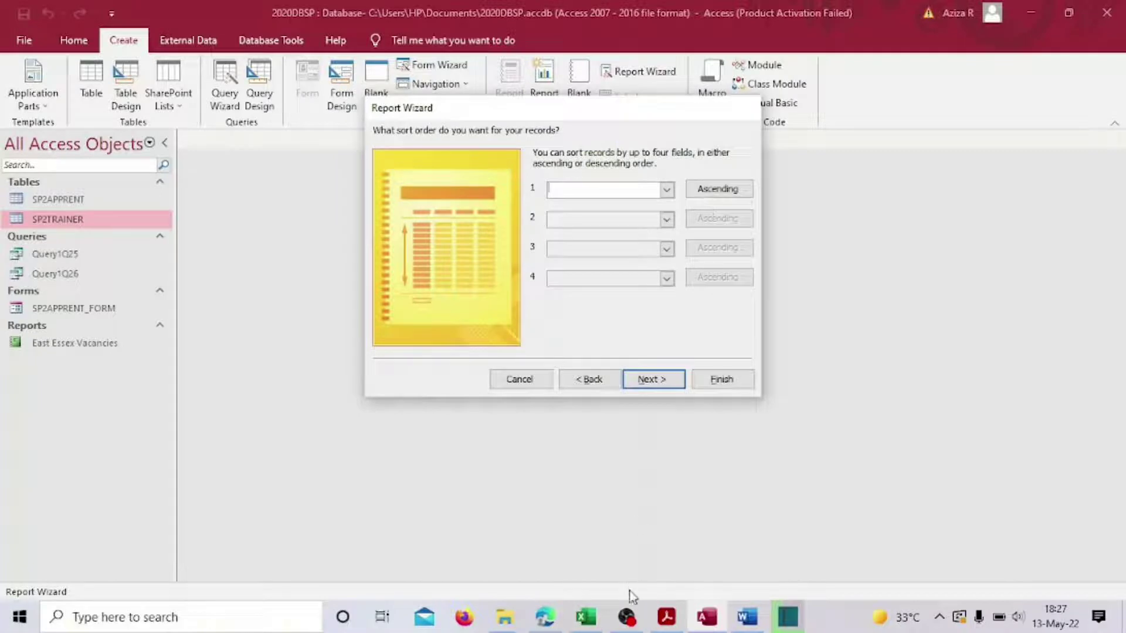
{"action": "left_click", "coordinate": [666, 616]}
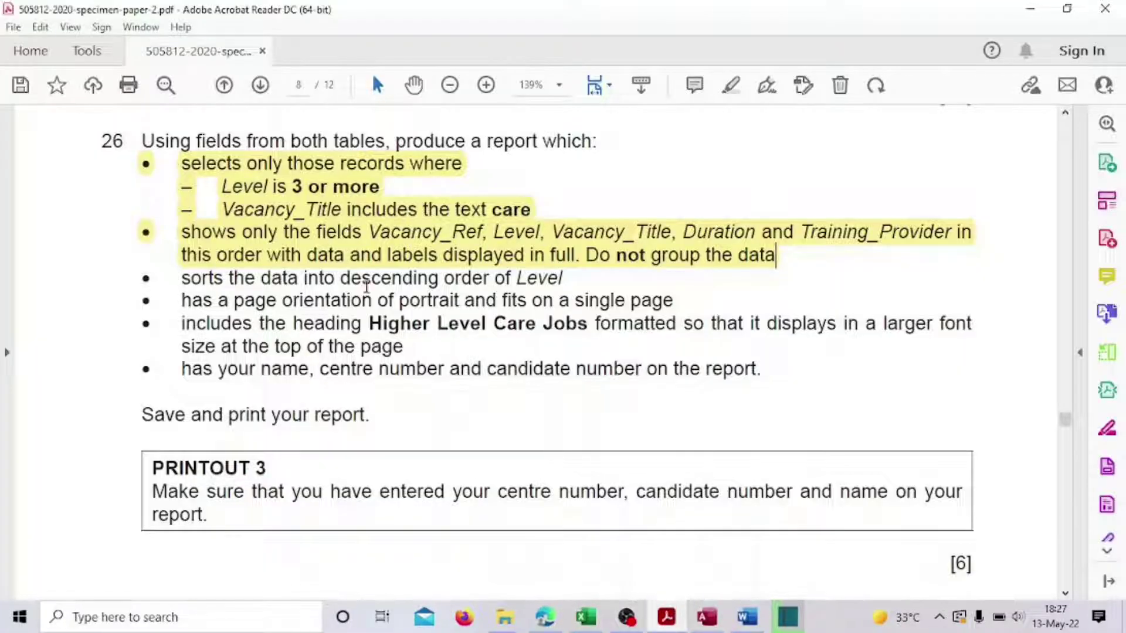
{"action": "left_click", "coordinate": [707, 617]}
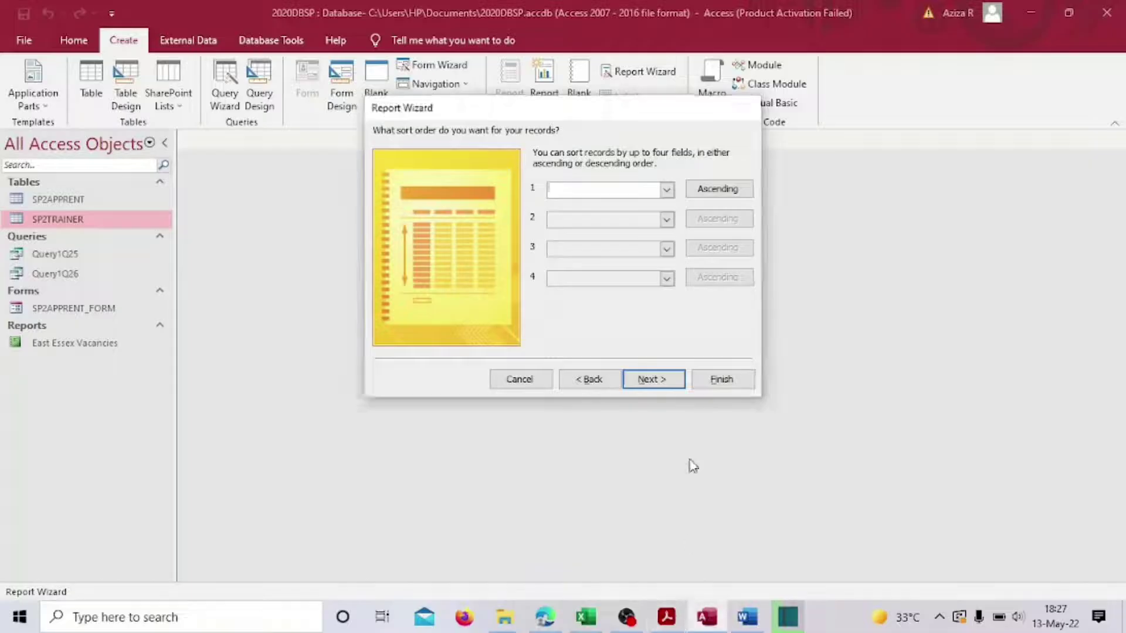
{"action": "left_click", "coordinate": [719, 190]}
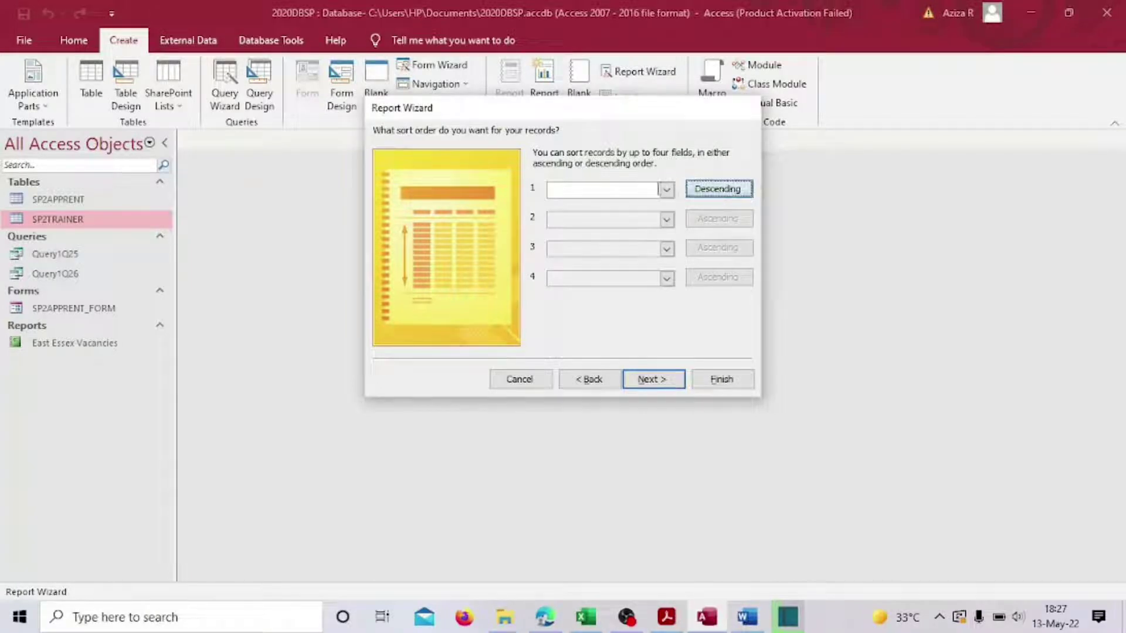
{"action": "left_click", "coordinate": [666, 190]}
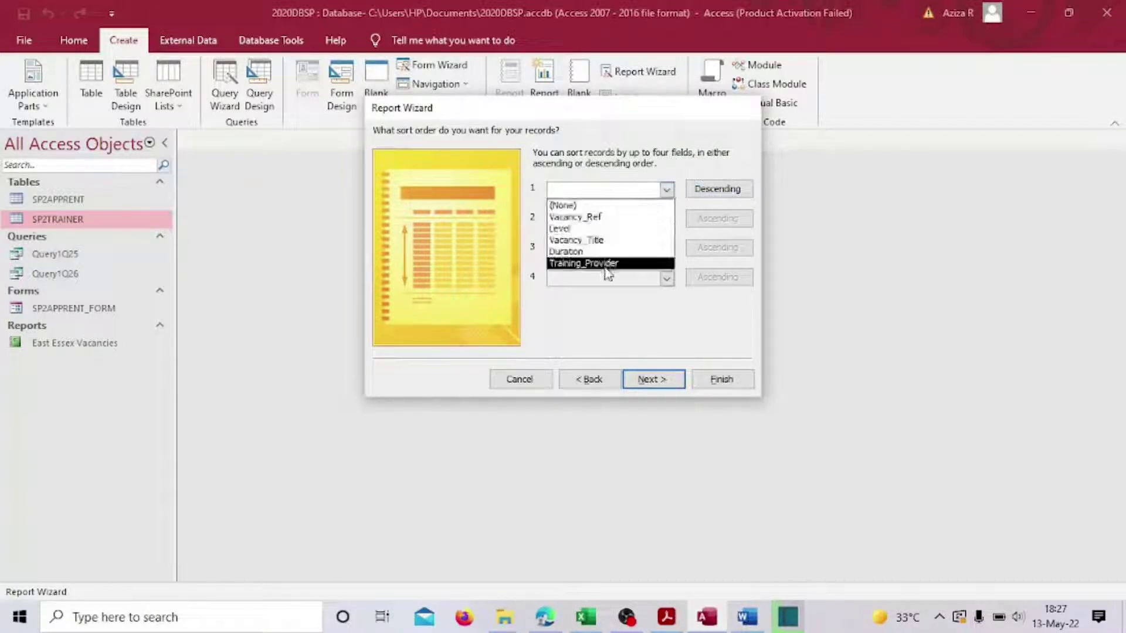
{"action": "left_click", "coordinate": [607, 229]}
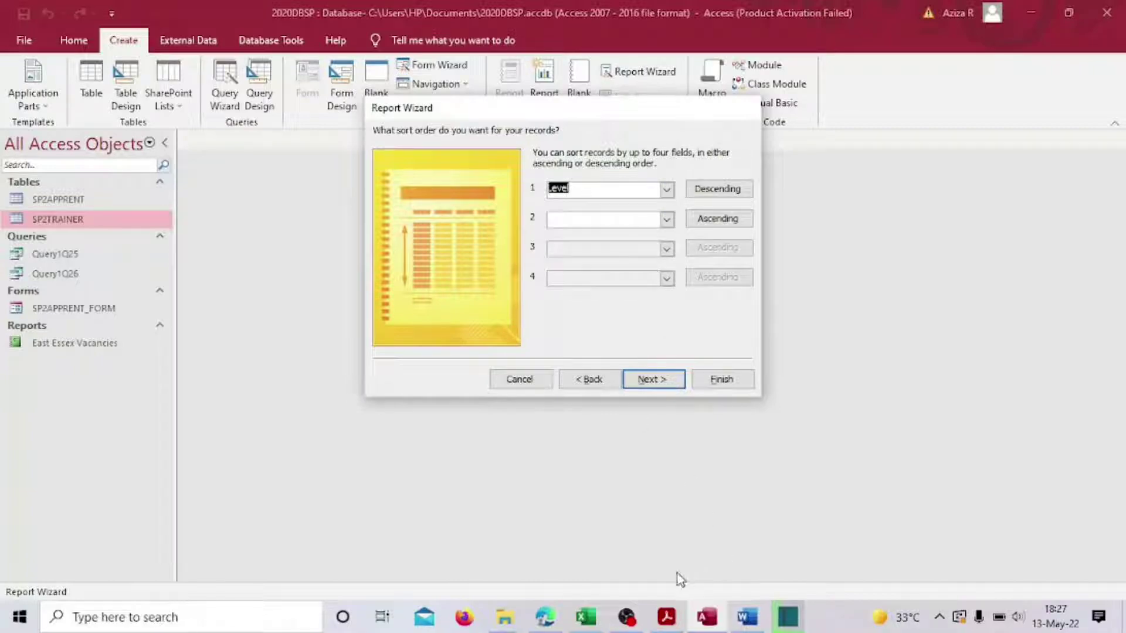
{"action": "left_click", "coordinate": [666, 617]}
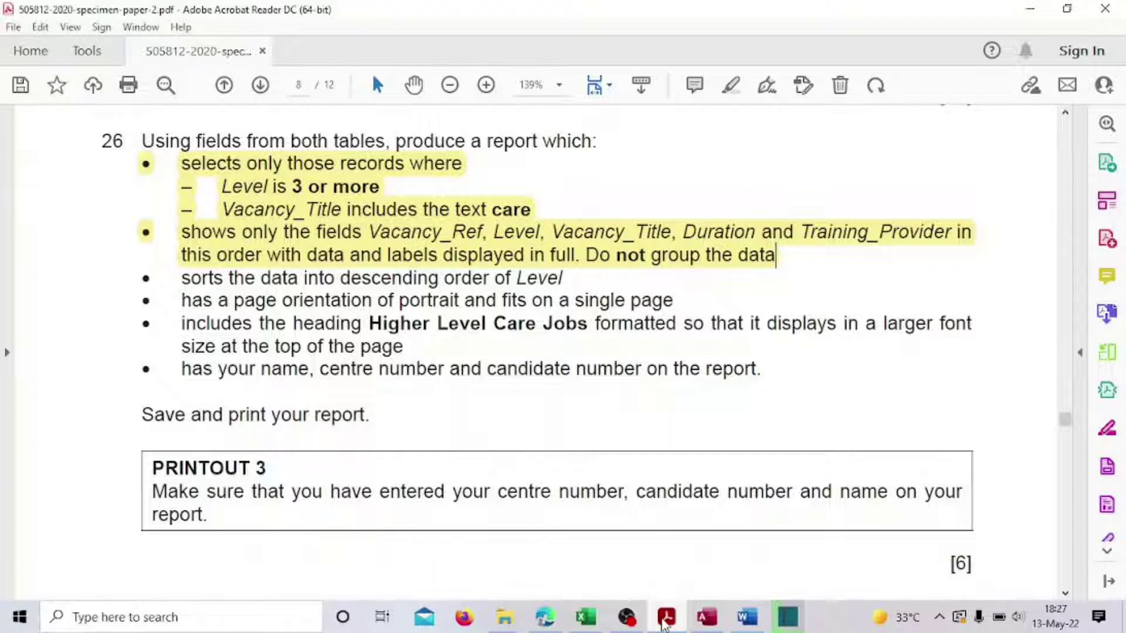
{"action": "left_click", "coordinate": [664, 619]}
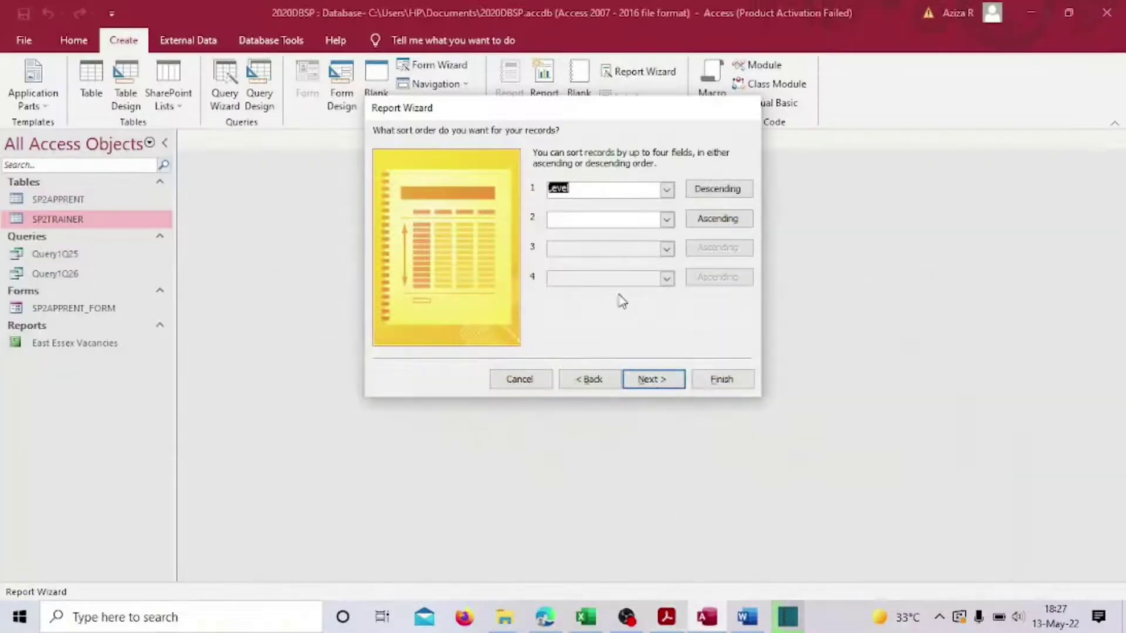
{"action": "left_click", "coordinate": [667, 380]}
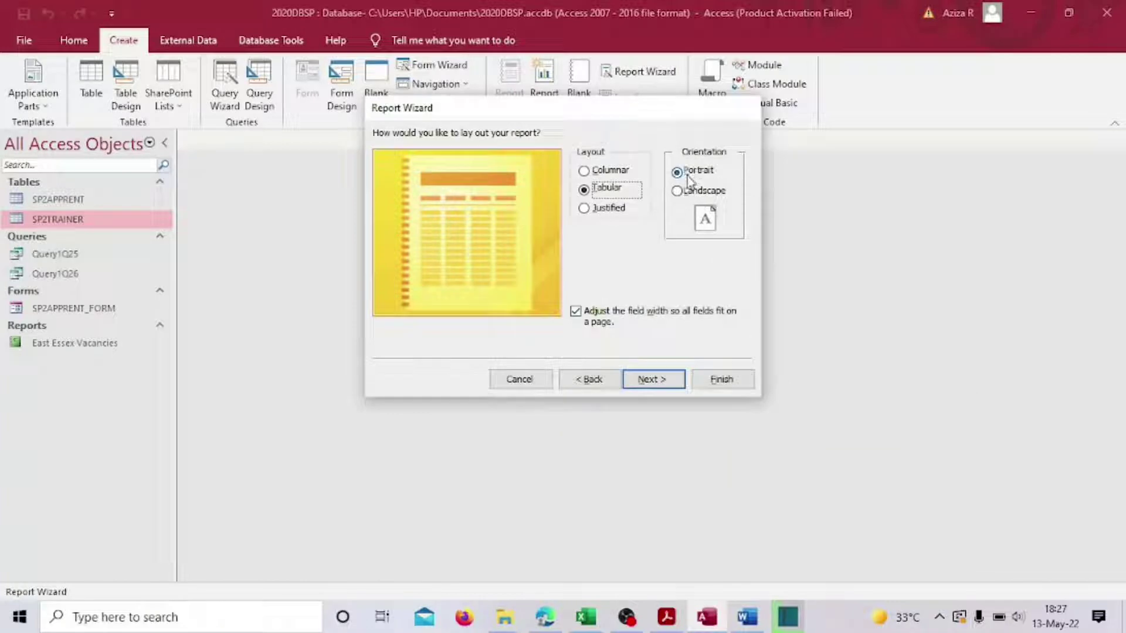
- Title the report 'Higher Leverl Care Jobs' and choose to modify its design afterwards
{"action": "left_click", "coordinate": [650, 380]}
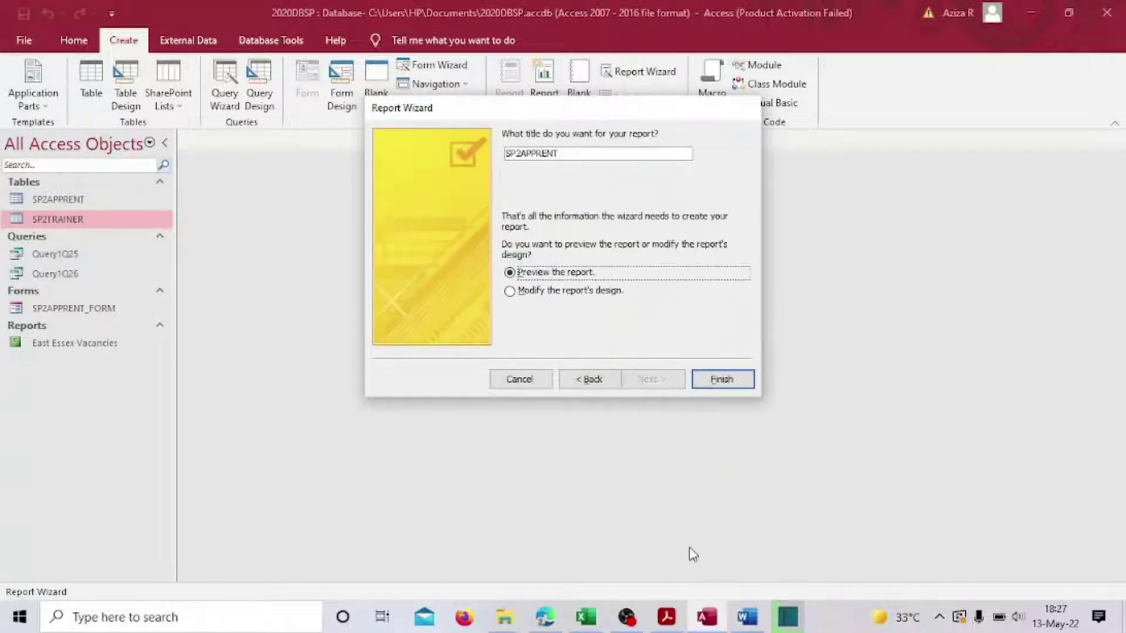
{"action": "left_click", "coordinate": [666, 620]}
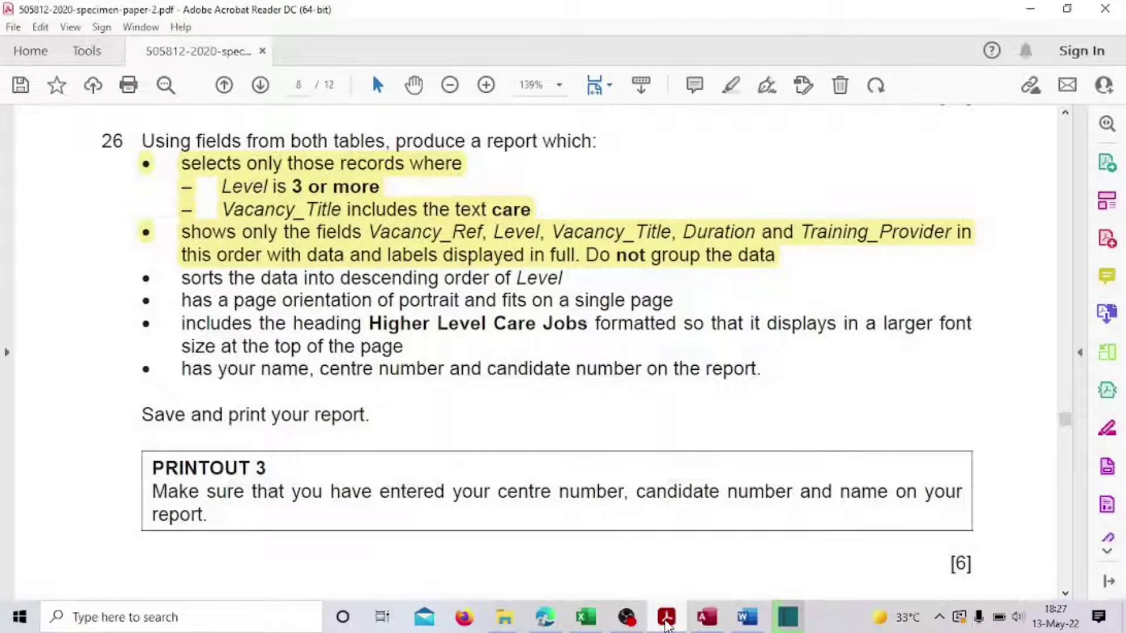
{"action": "left_click", "coordinate": [666, 625]}
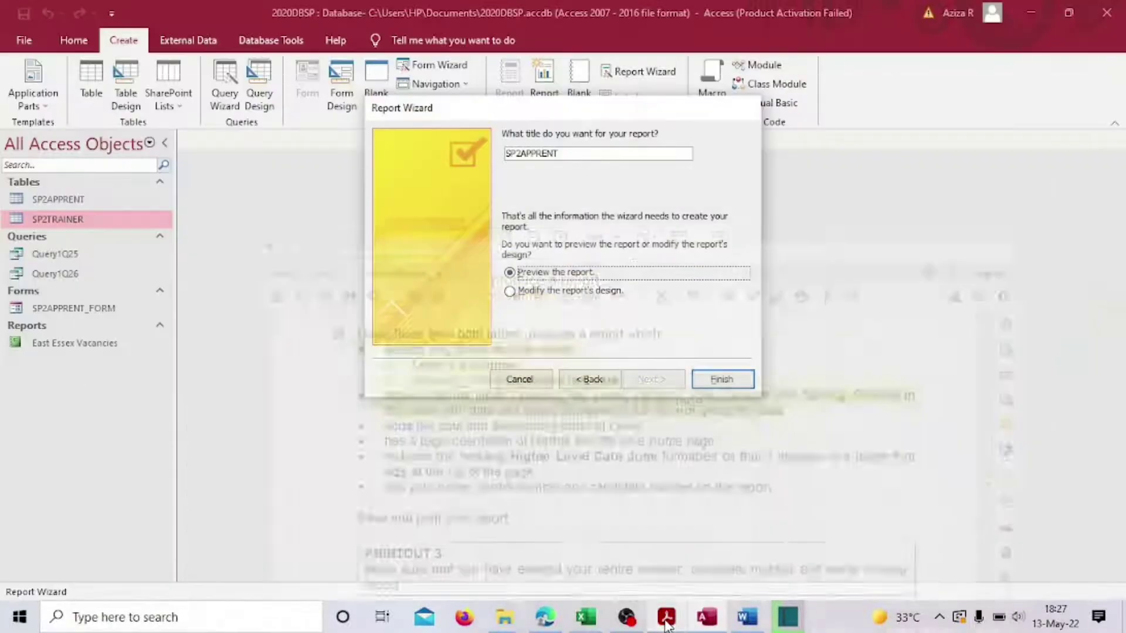
{"action": "double_click", "coordinate": [567, 153]}
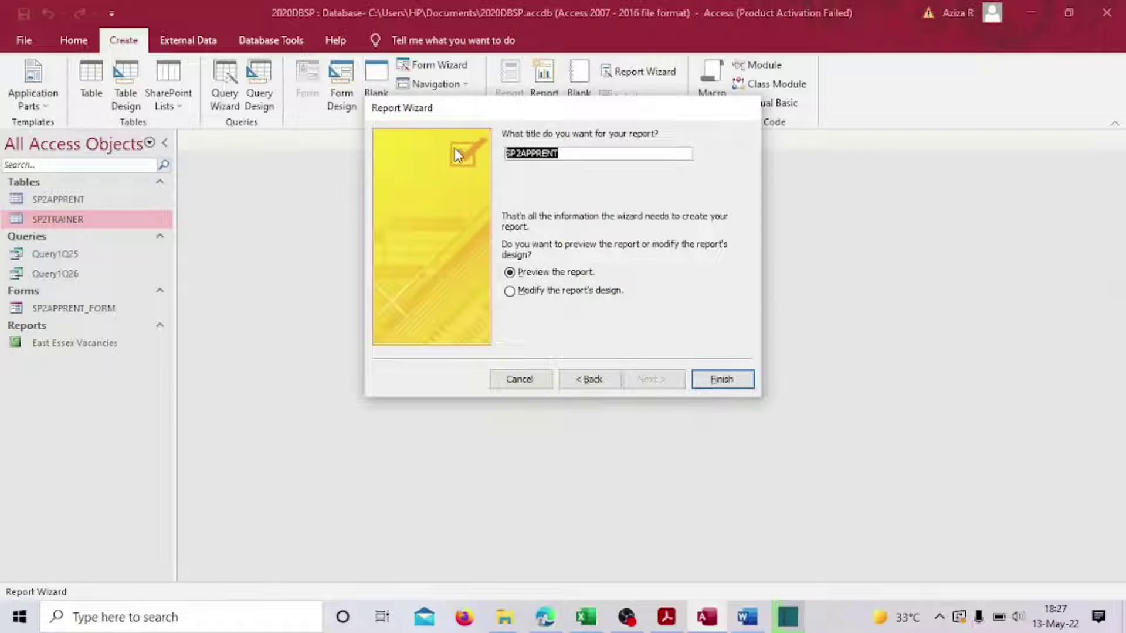
{"action": "type", "text": "H"}
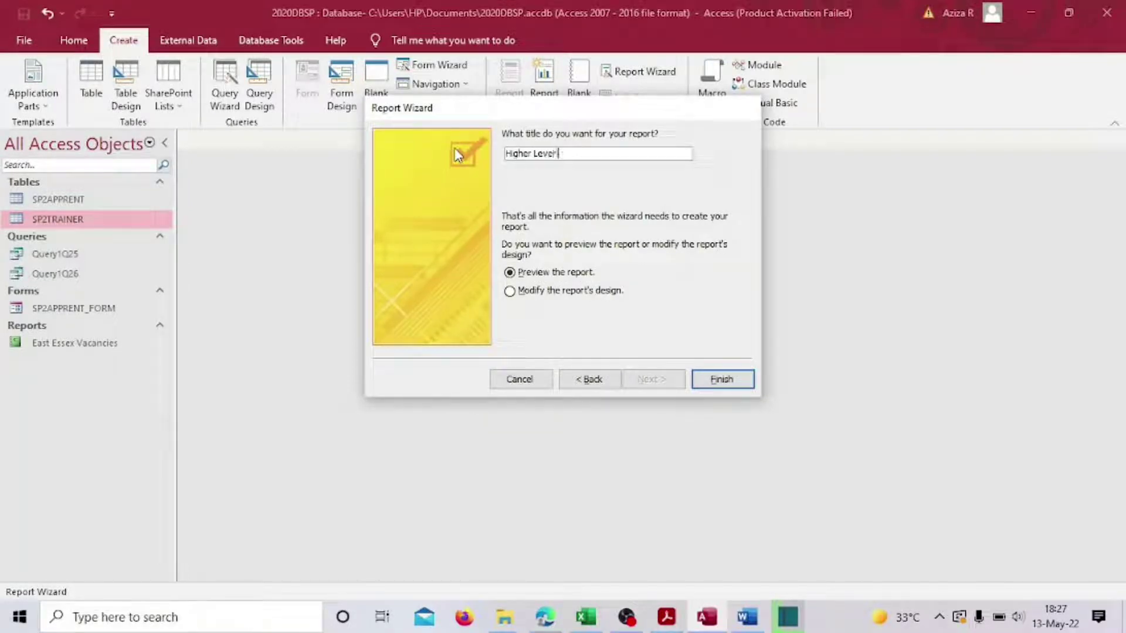
{"action": "type", "text": "igher Leverl Care Jobs"}
{"action": "left_click", "coordinate": [509, 292]}
- Finish the wizard and drag the Report Footer down to give it height in design view
{"action": "left_click", "coordinate": [722, 378]}
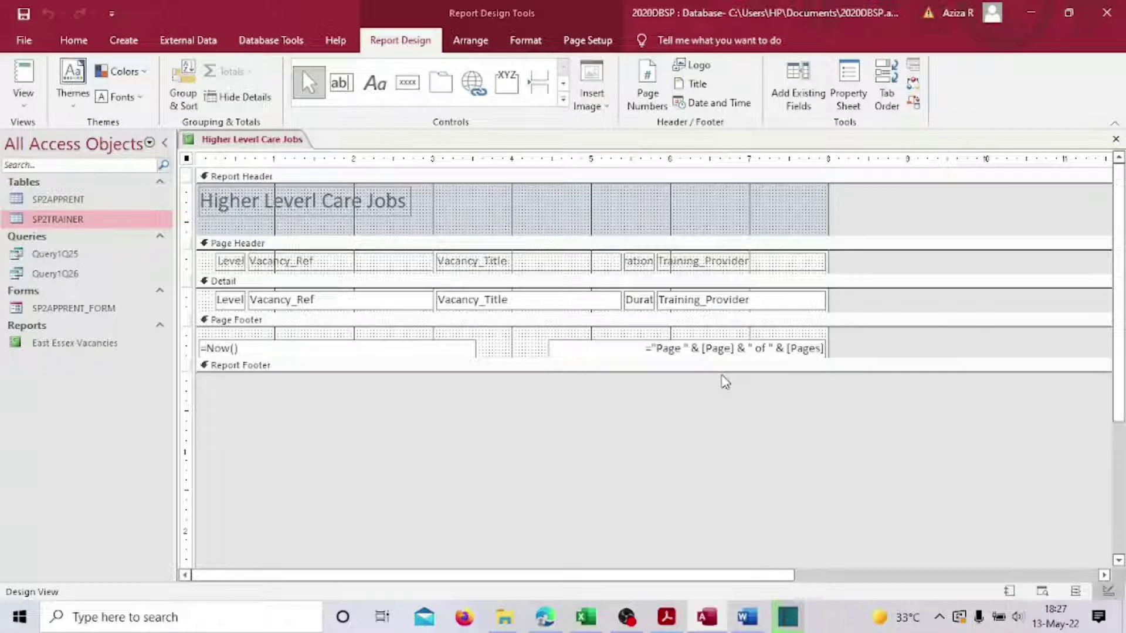
{"action": "left_click_drag", "start_coordinate": [721, 373], "coordinate": [645, 412]}
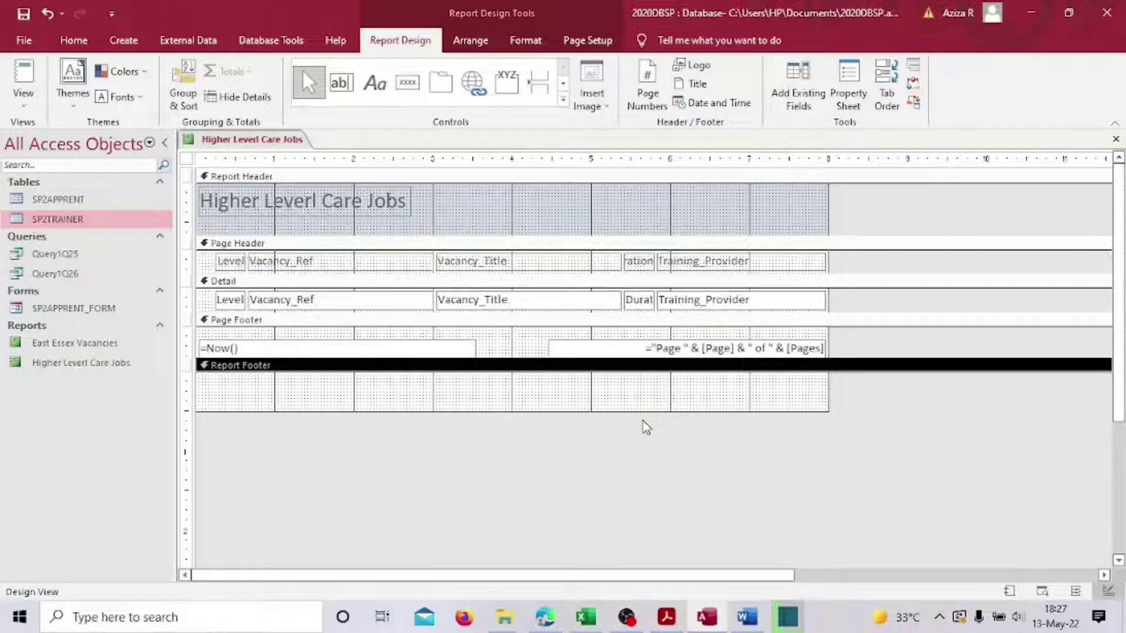
{"action": "left_click", "coordinate": [24, 101]}
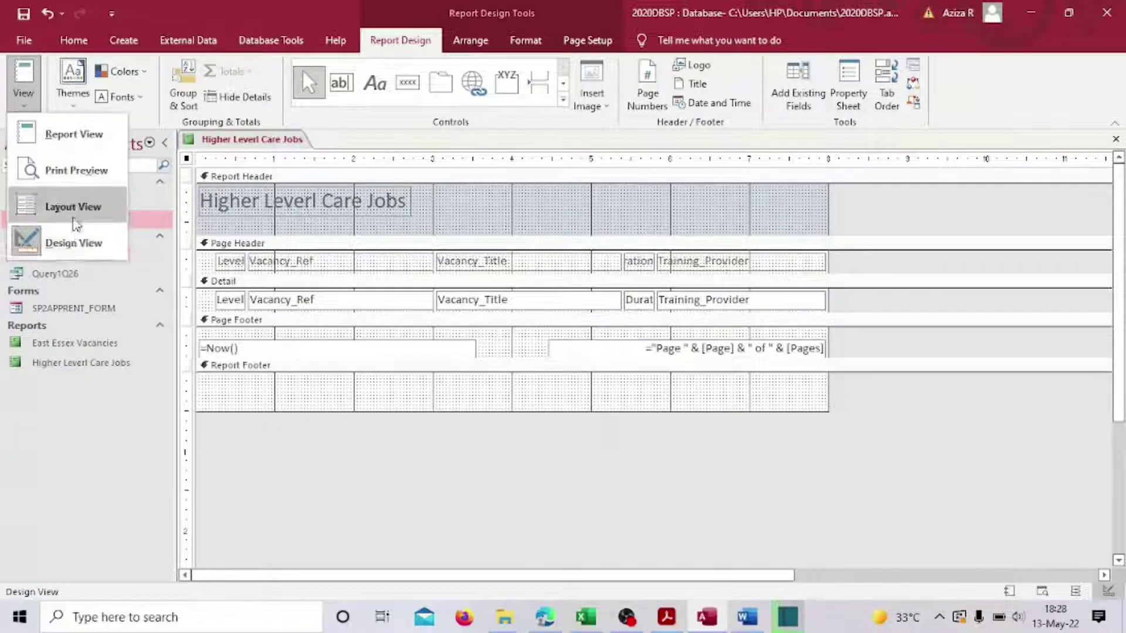
- Switch the report to Layout View, widen the Level column and narrow the Vacancy_Ref column
{"action": "left_click", "coordinate": [76, 212]}
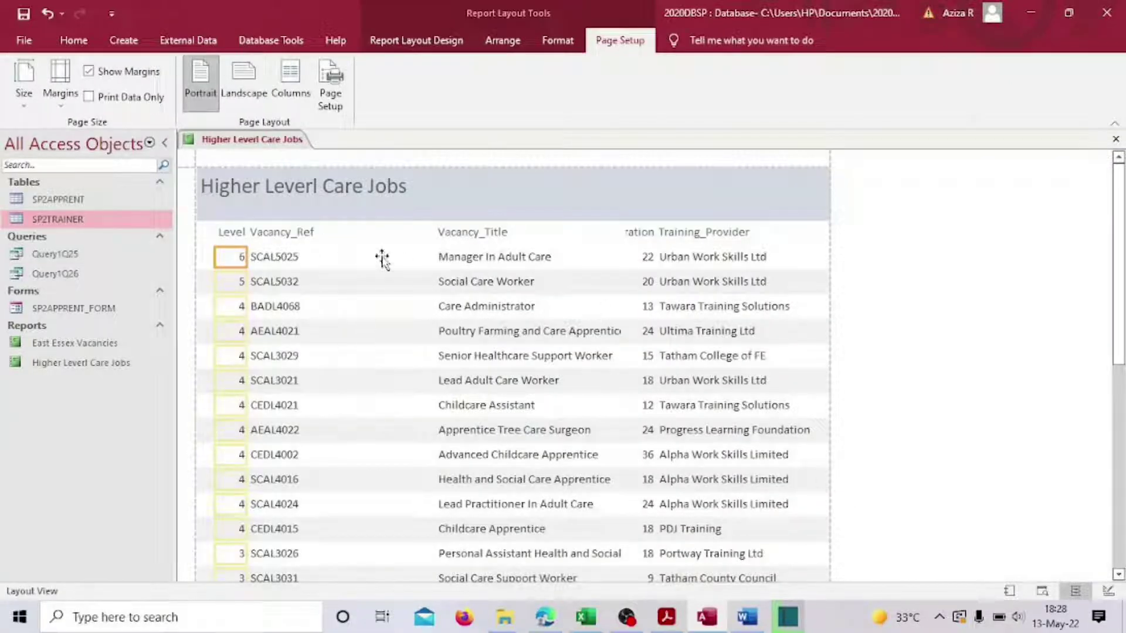
{"action": "left_click", "coordinate": [267, 257]}
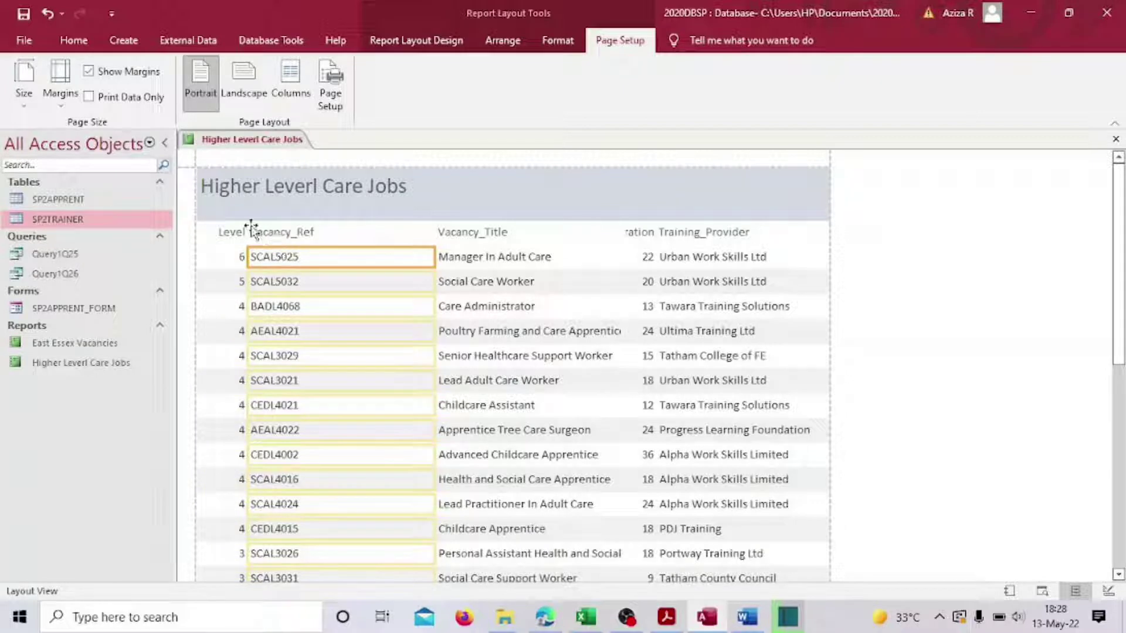
{"action": "left_click", "coordinate": [258, 232]}
{"action": "left_click", "coordinate": [262, 232]}
{"action": "key", "text": "Escape"}
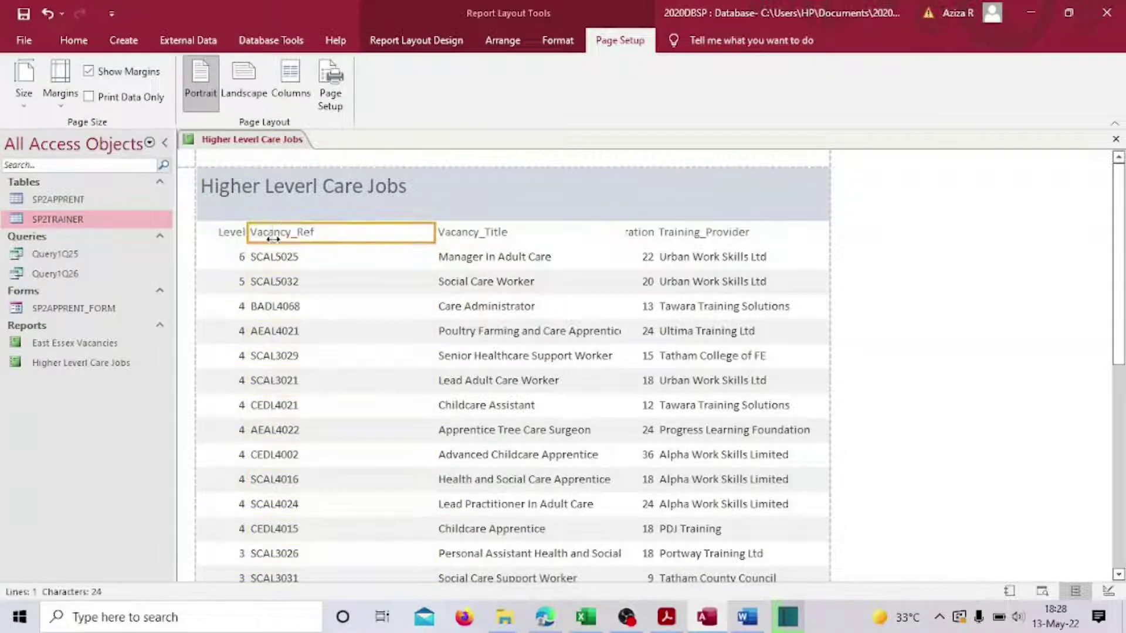
{"action": "left_click", "coordinate": [249, 234]}
{"action": "left_click_drag", "start_coordinate": [250, 233], "coordinate": [275, 233]}
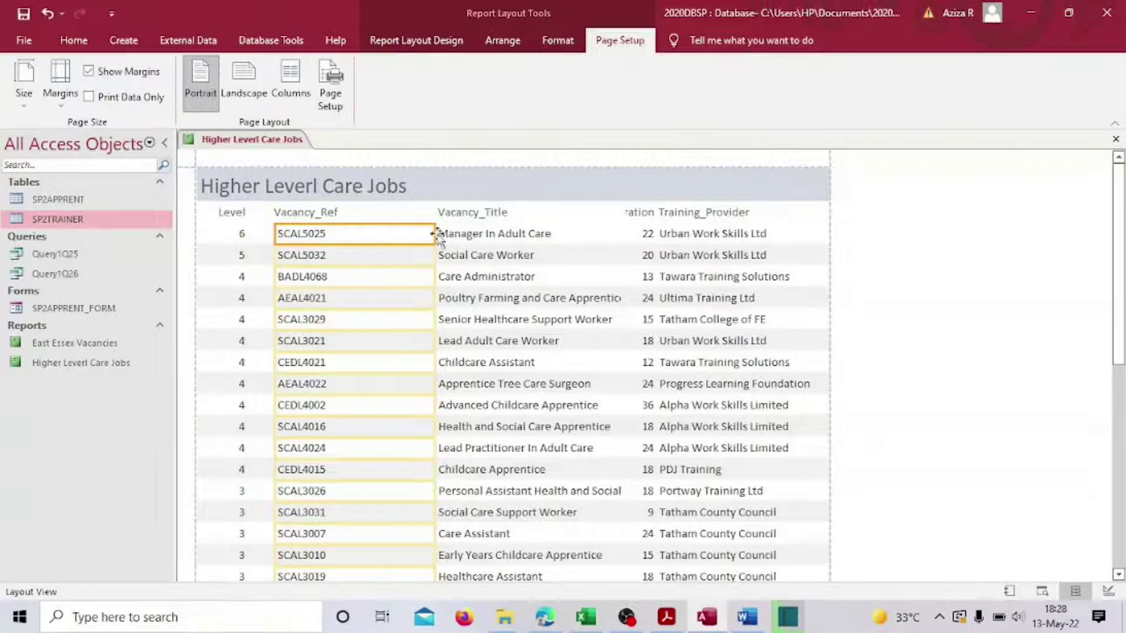
{"action": "left_click_drag", "start_coordinate": [435, 234], "coordinate": [356, 235]}
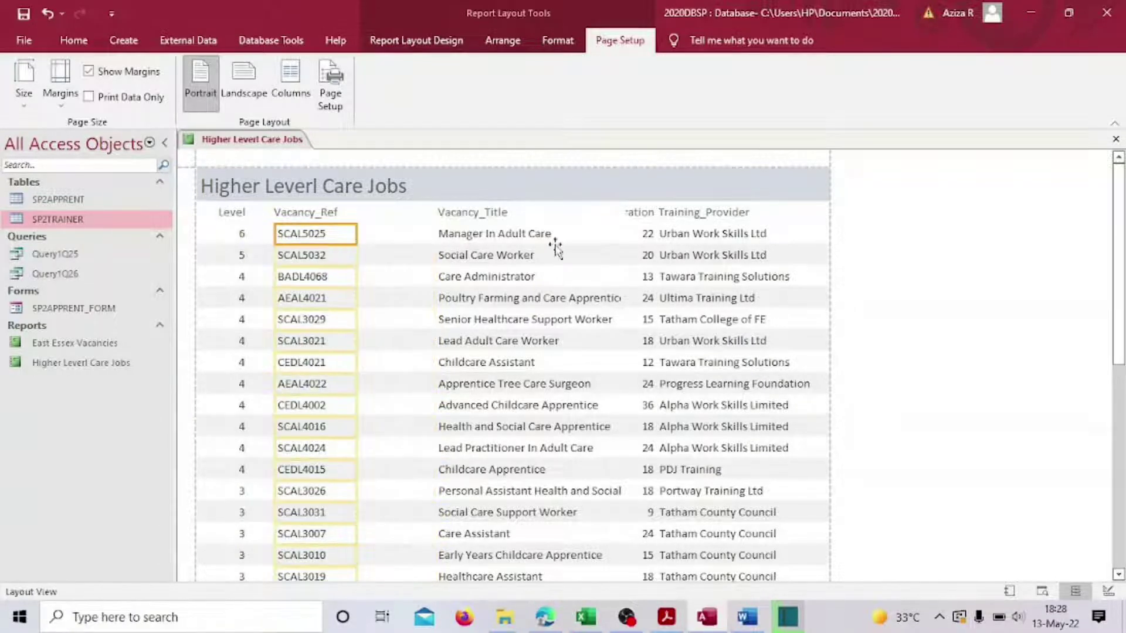
- Move the Vacancy_Title column left beside Vacancy_Ref, widen it and align its header
{"action": "left_click", "coordinate": [464, 235]}
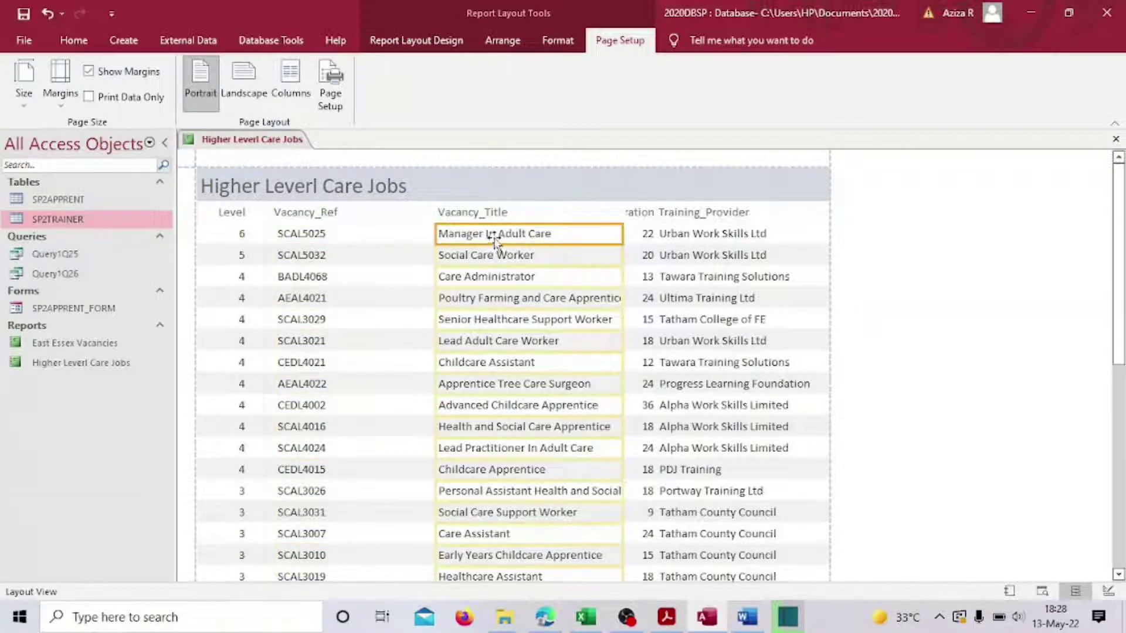
{"action": "left_click_drag", "start_coordinate": [495, 241], "coordinate": [425, 215]}
{"action": "left_click", "coordinate": [424, 242]}
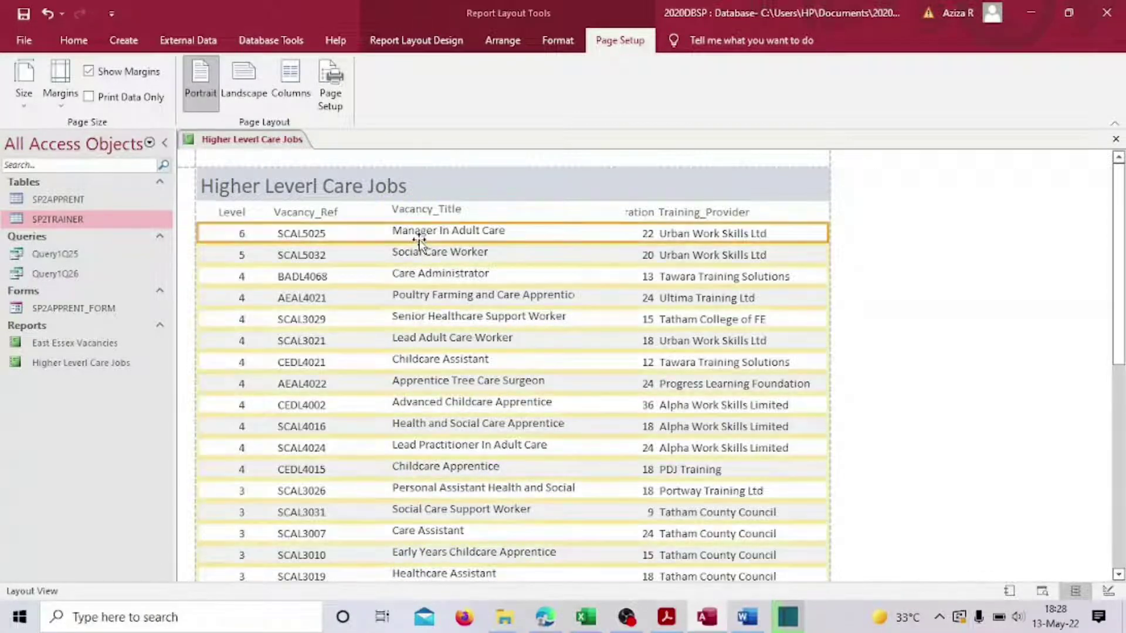
{"action": "left_click", "coordinate": [441, 233]}
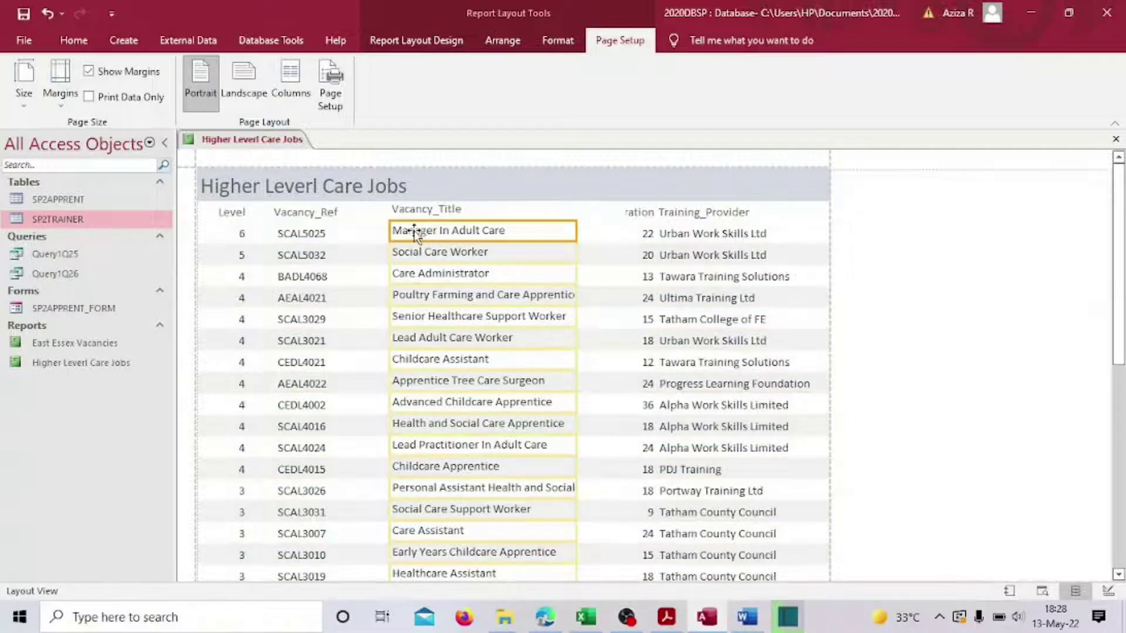
{"action": "left_click_drag", "start_coordinate": [441, 233], "coordinate": [414, 233]}
{"action": "left_click_drag", "start_coordinate": [553, 231], "coordinate": [562, 233]}
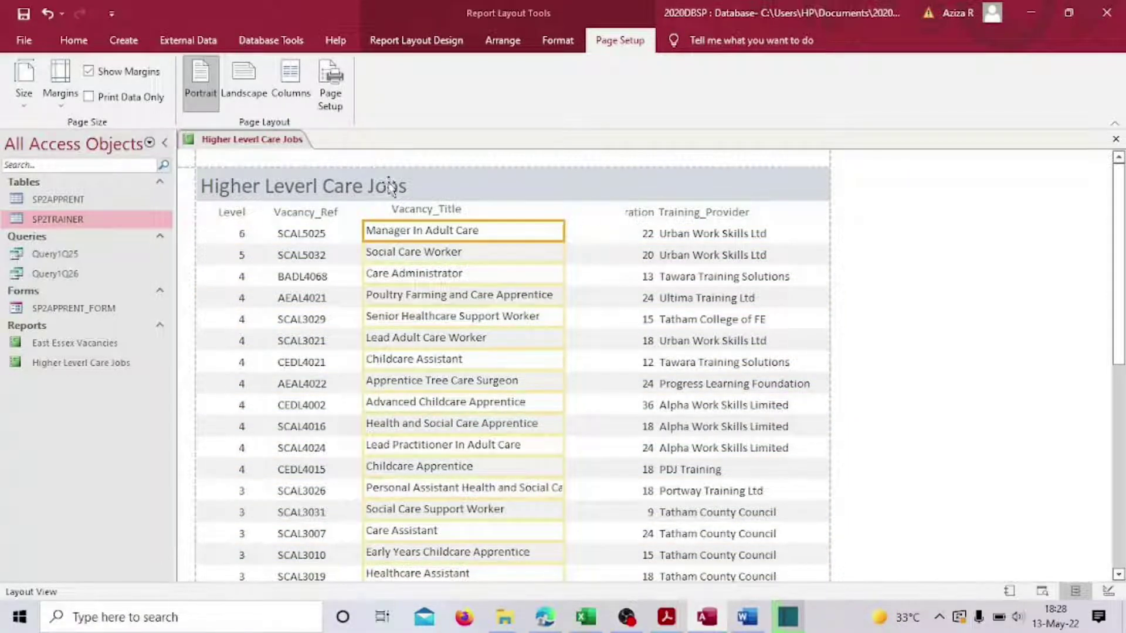
{"action": "left_click_drag", "start_coordinate": [406, 208], "coordinate": [382, 210]}
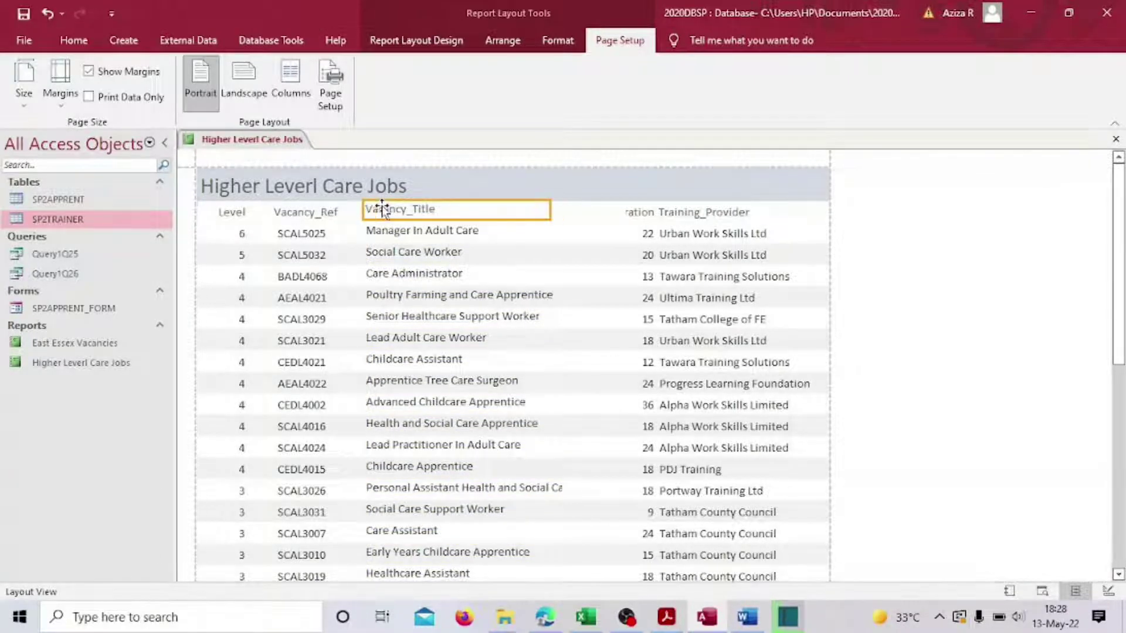
- Narrow the Duration column and align its values under the header so training provider names fit
{"action": "left_click", "coordinate": [642, 216]}
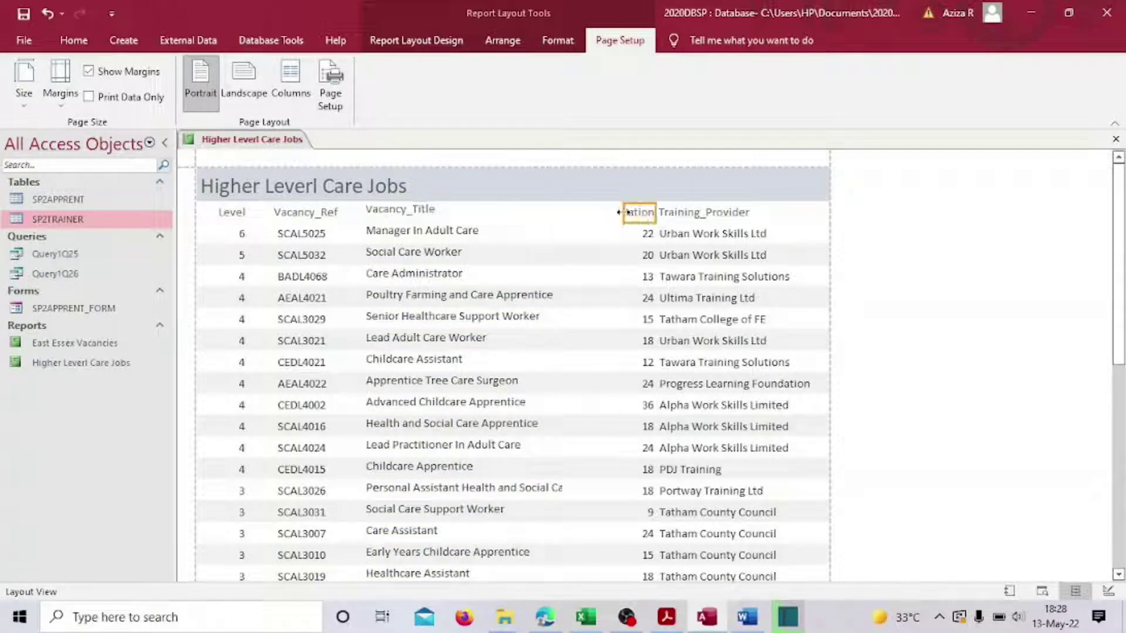
{"action": "left_click_drag", "start_coordinate": [620, 215], "coordinate": [578, 213]}
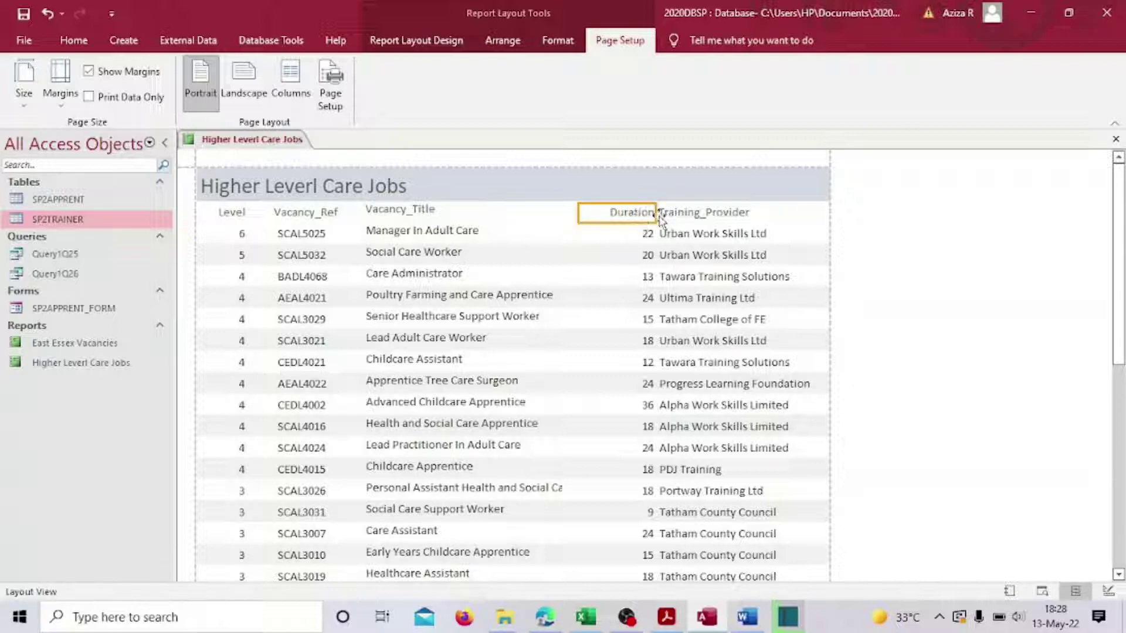
{"action": "left_click", "coordinate": [638, 212]}
{"action": "key", "text": "Return"}
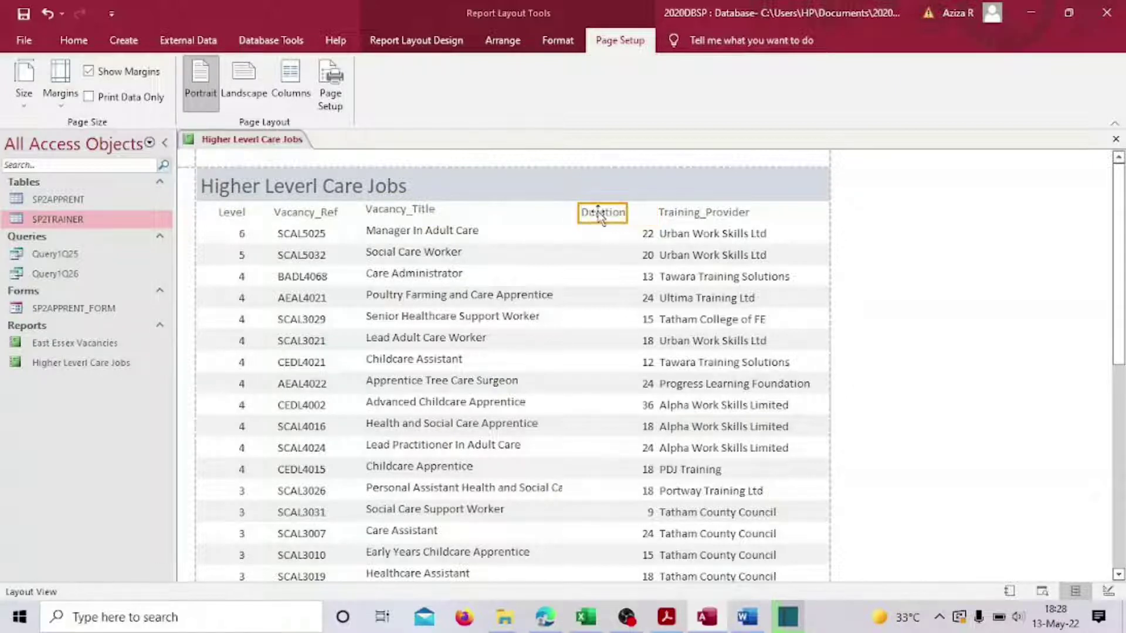
{"action": "left_click", "coordinate": [643, 235]}
{"action": "left_click_drag", "start_coordinate": [645, 234], "coordinate": [610, 234]}
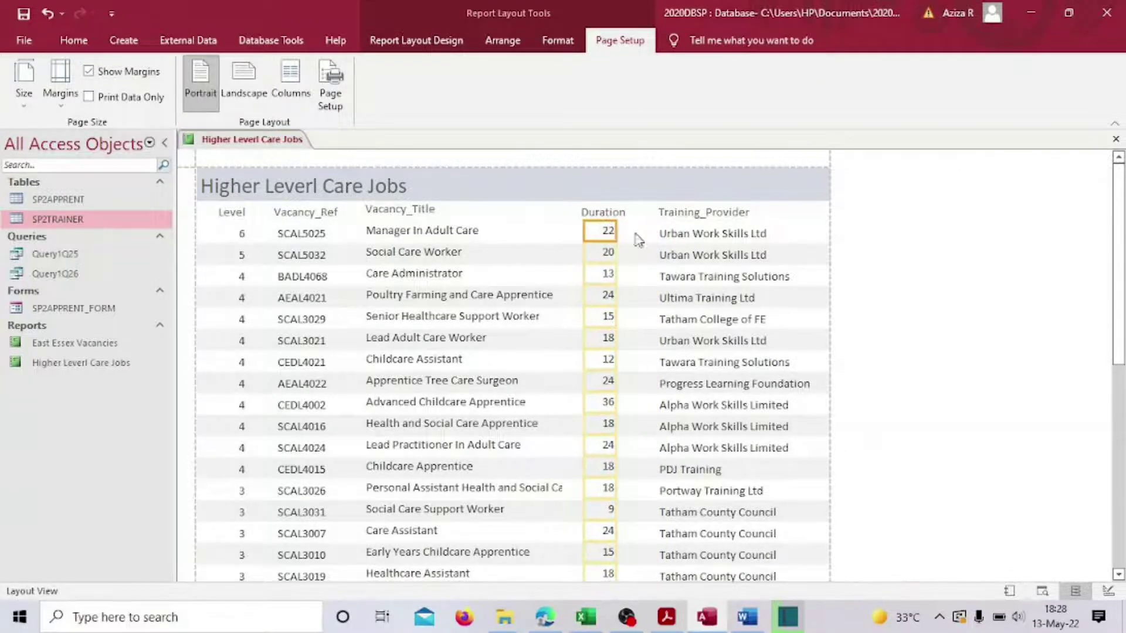
{"action": "left_click", "coordinate": [680, 253]}
{"action": "left_click", "coordinate": [693, 218]}
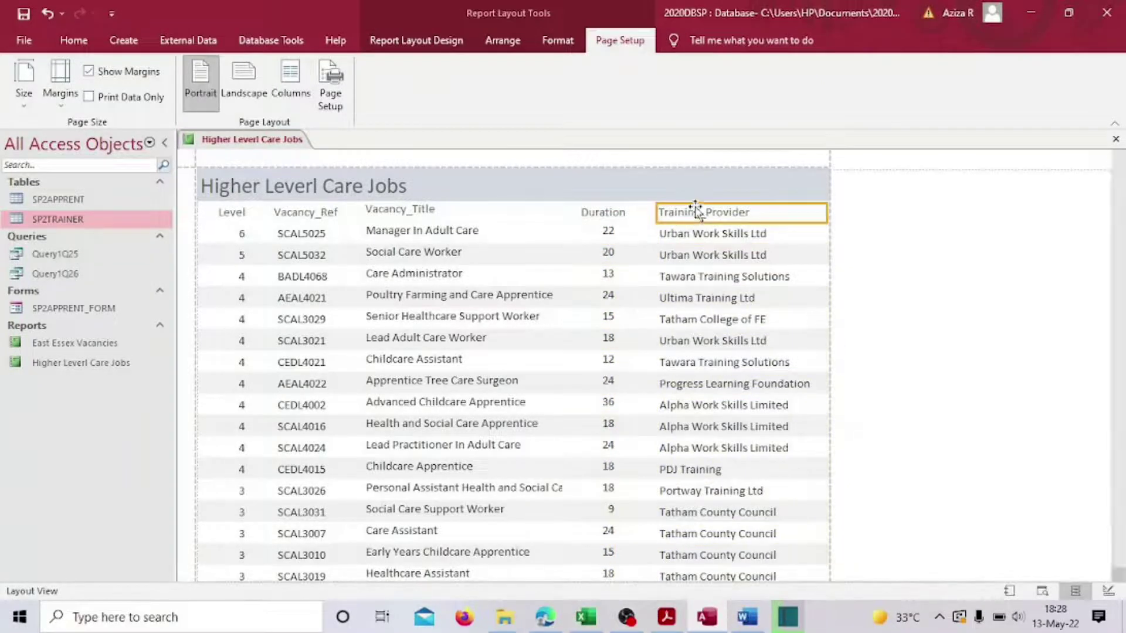
{"action": "left_click", "coordinate": [674, 316]}
- Widen the Vacancy_Title column further so long job titles show in full
{"action": "scroll", "coordinate": [880, 360], "scroll_direction": "down", "scroll_amount": 5}
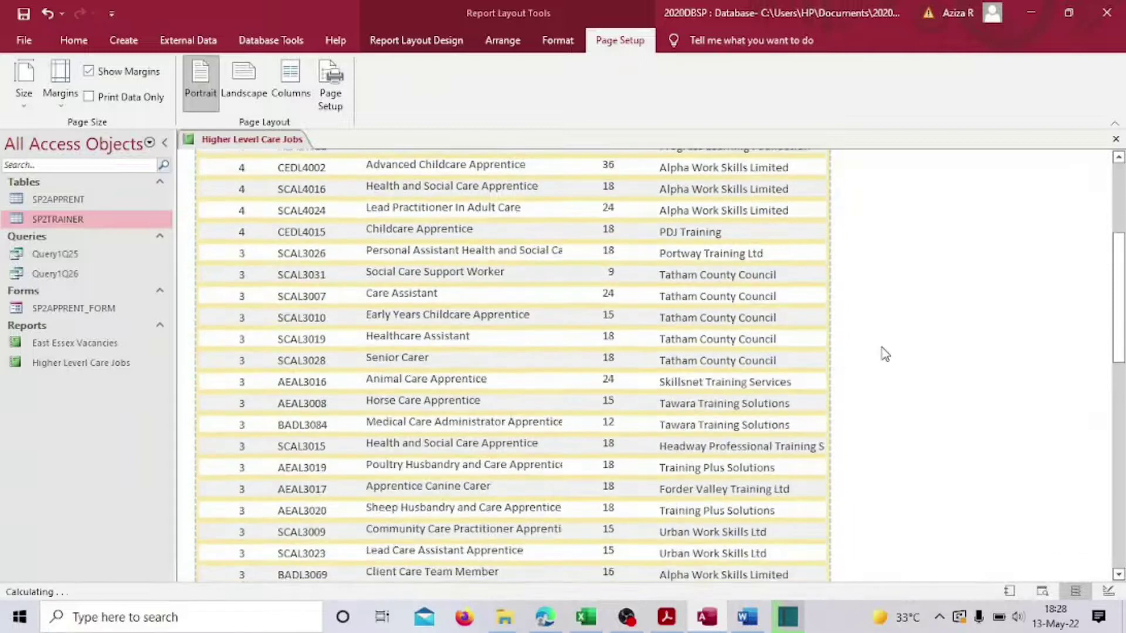
{"action": "left_click", "coordinate": [520, 246]}
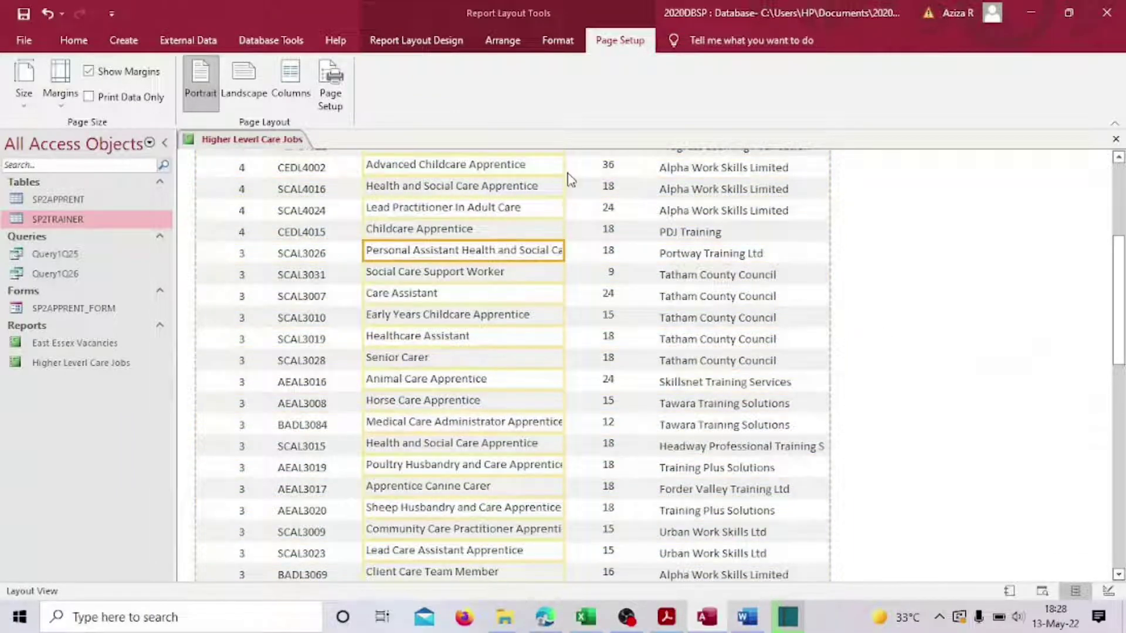
{"action": "left_click_drag", "start_coordinate": [565, 254], "coordinate": [578, 254]}
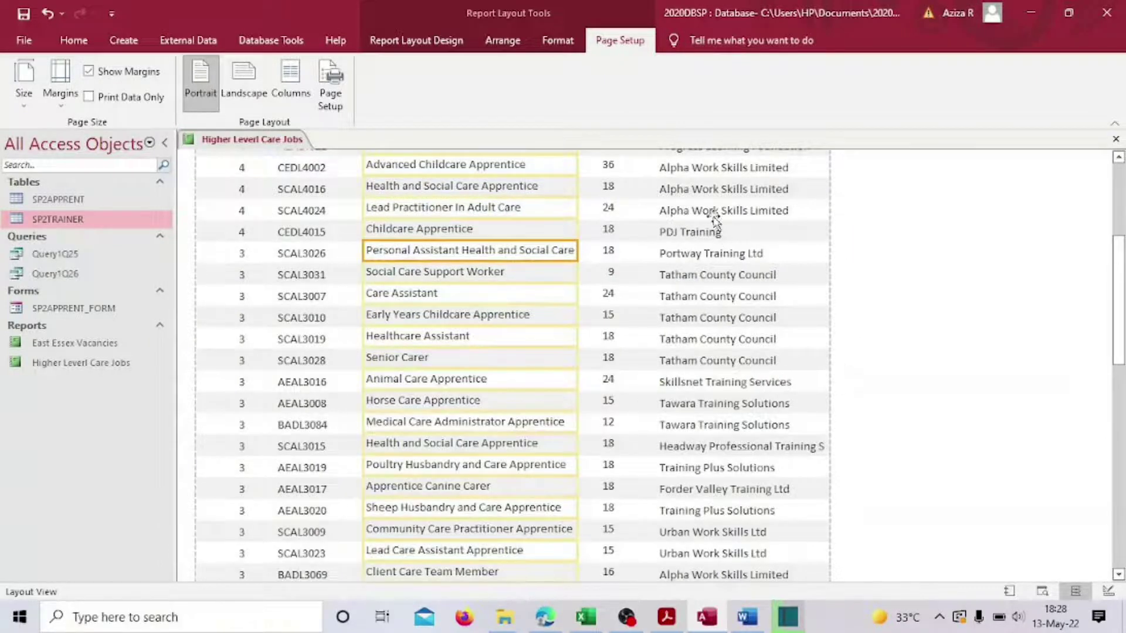
{"action": "scroll", "coordinate": [744, 245], "scroll_direction": "up", "scroll_amount": 2}
{"action": "scroll", "coordinate": [744, 245], "scroll_direction": "up", "scroll_amount": 2}
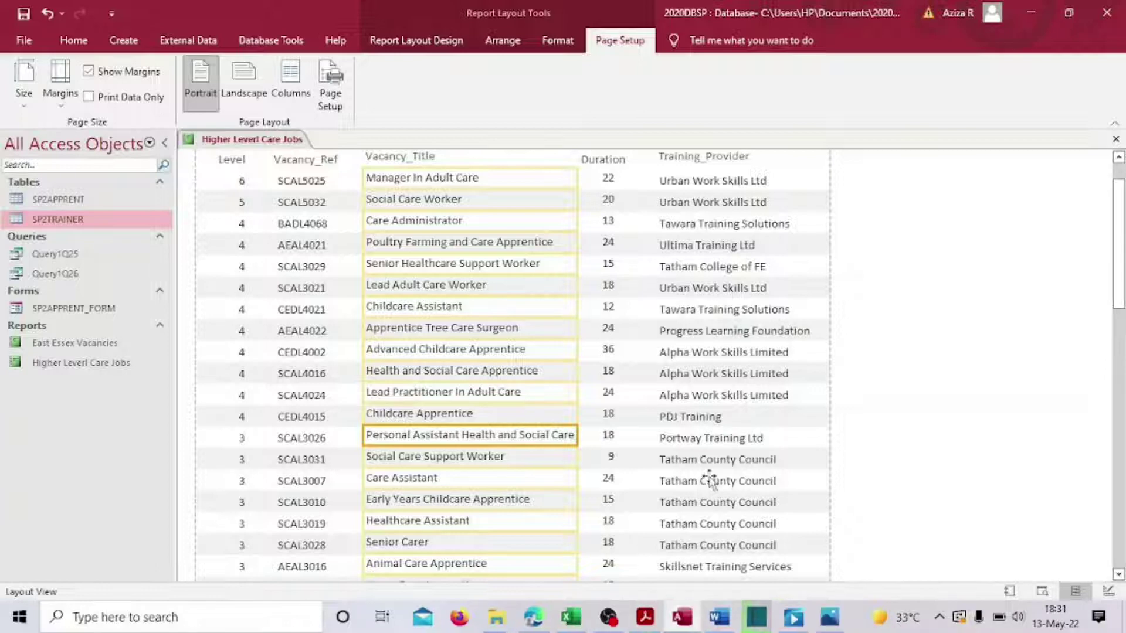
- Bring the exam paper PDF to the front and scroll to the report requirements
{"action": "left_click", "coordinate": [973, 354]}
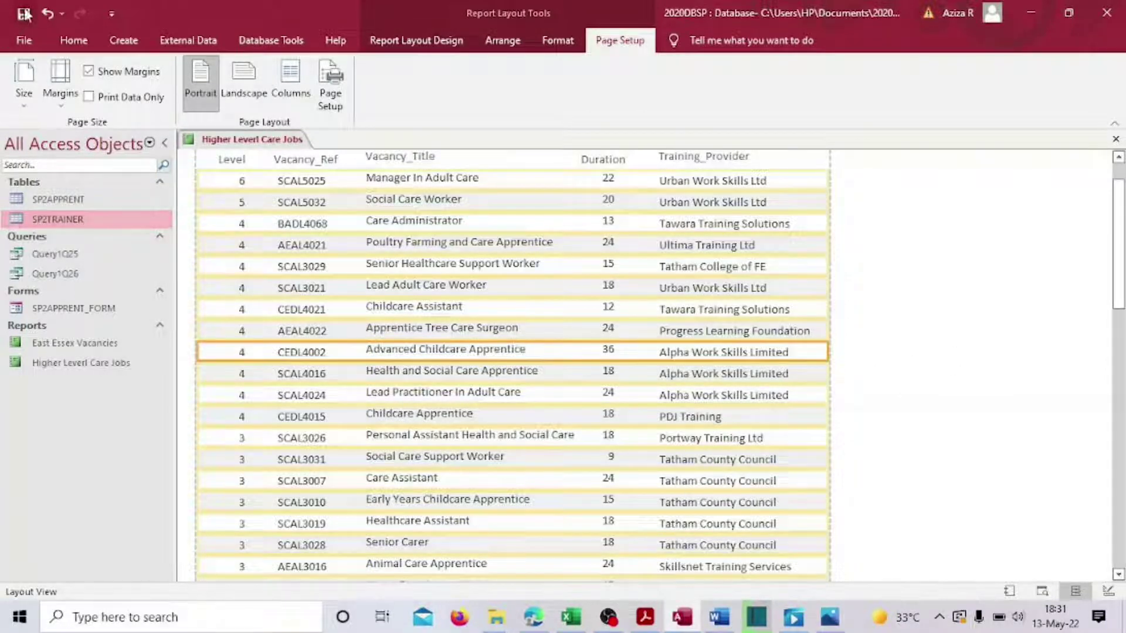
{"action": "left_click", "coordinate": [645, 618]}
{"action": "scroll", "coordinate": [521, 387], "scroll_direction": "down", "scroll_amount": 1}
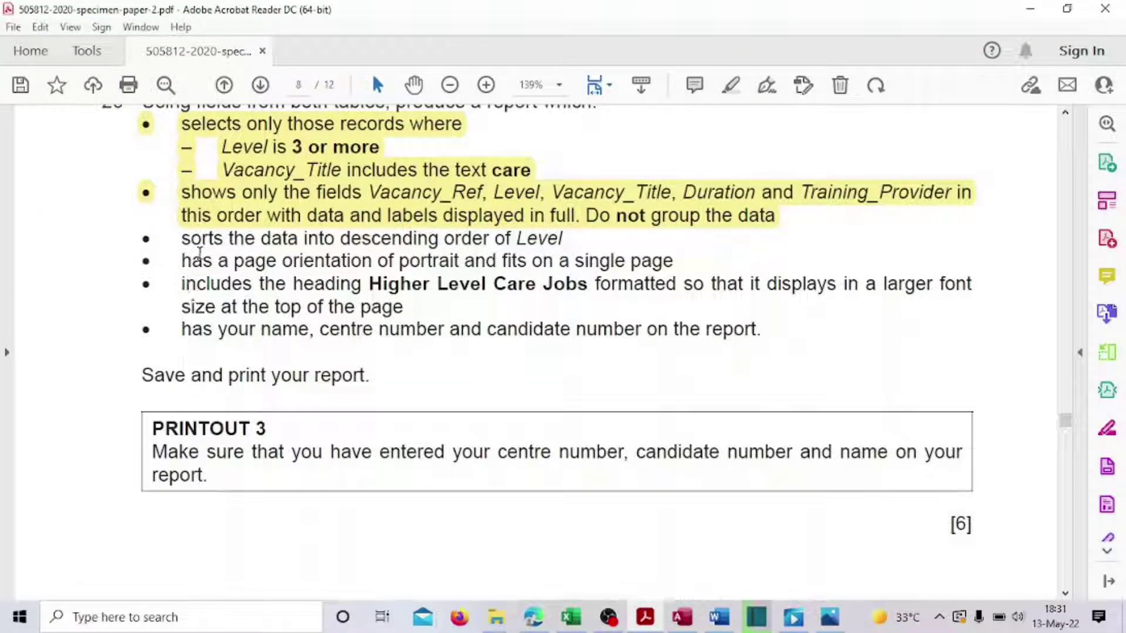
- Mark the single-page and larger-font heading requirements in the PDF, then return to Access
{"action": "left_click_drag", "start_coordinate": [212, 260], "coordinate": [277, 260]}
{"action": "left_click", "coordinate": [277, 261]}
{"action": "left_click_drag", "start_coordinate": [712, 284], "coordinate": [874, 286]}
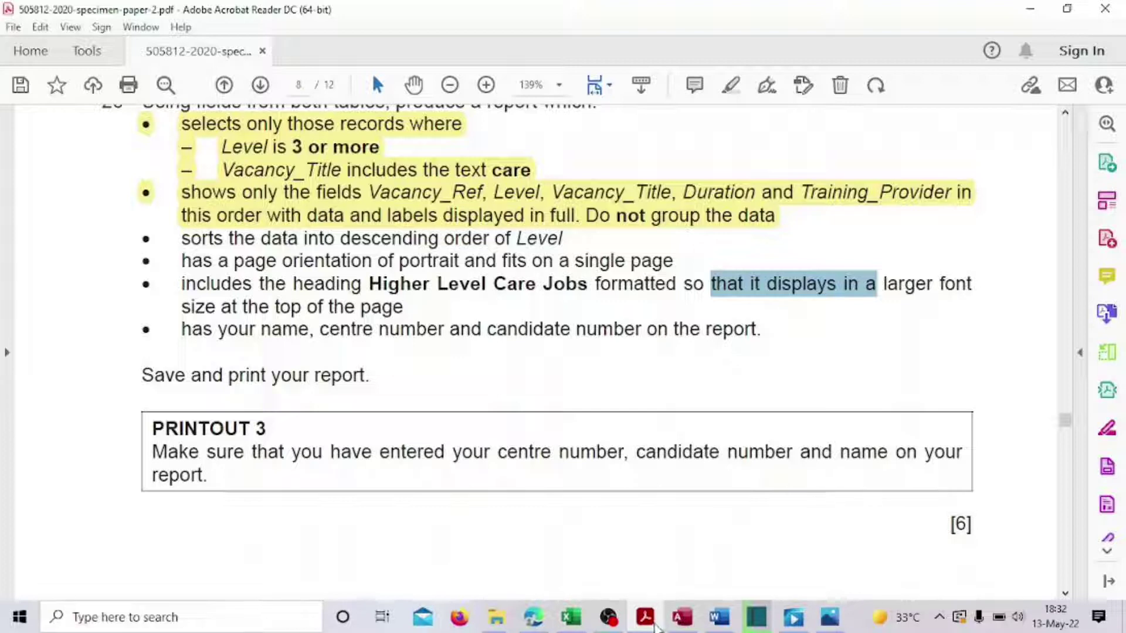
{"action": "left_click", "coordinate": [681, 617]}
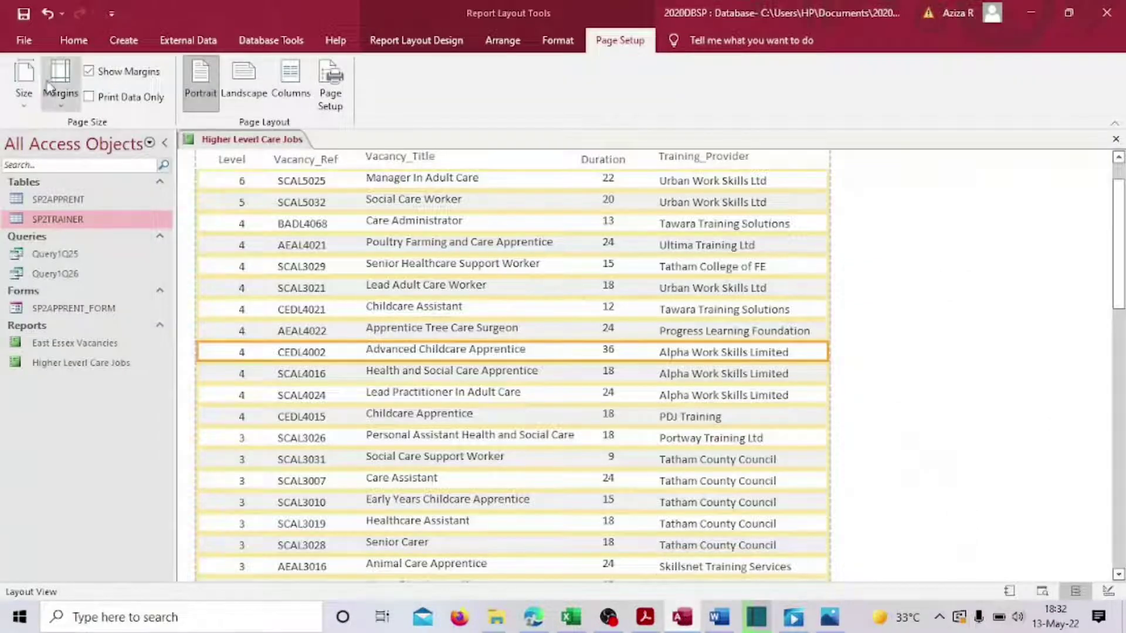
- Switch the report to Design View and make the Report Header section taller
{"action": "left_click", "coordinate": [73, 40]}
{"action": "left_click", "coordinate": [26, 108]}
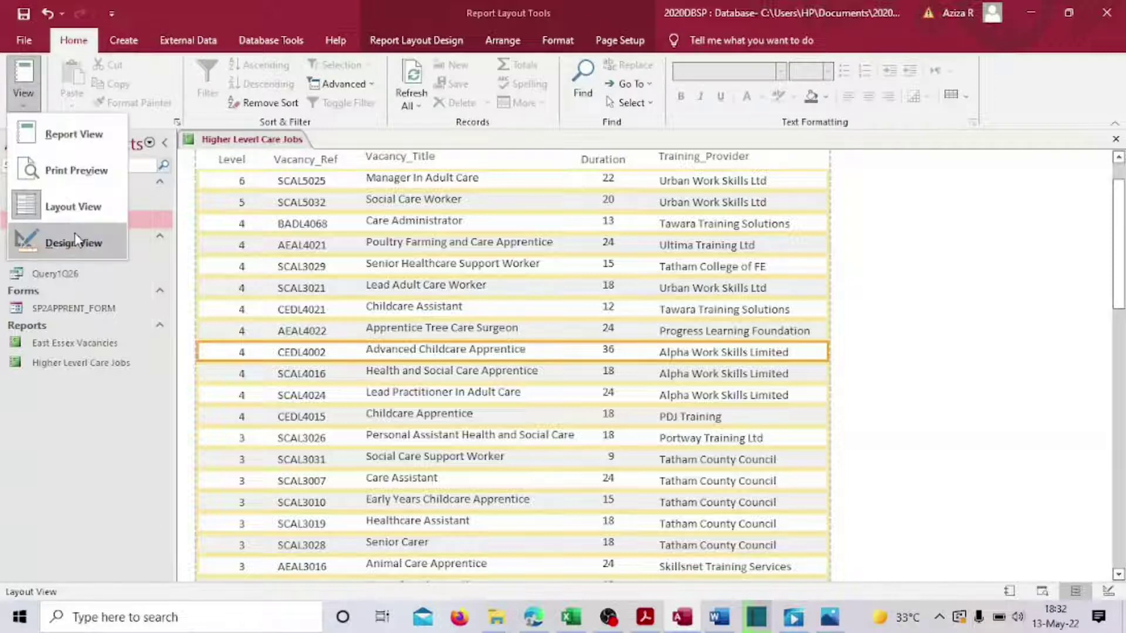
{"action": "left_click", "coordinate": [75, 233]}
{"action": "left_click", "coordinate": [316, 199]}
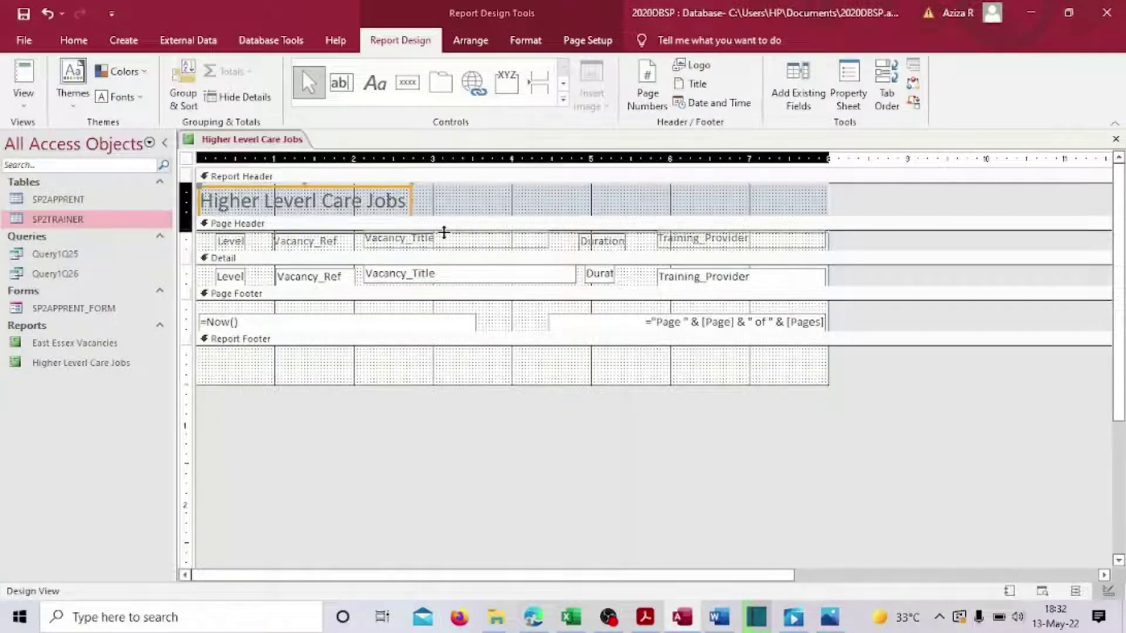
{"action": "left_click_drag", "start_coordinate": [440, 218], "coordinate": [434, 235]}
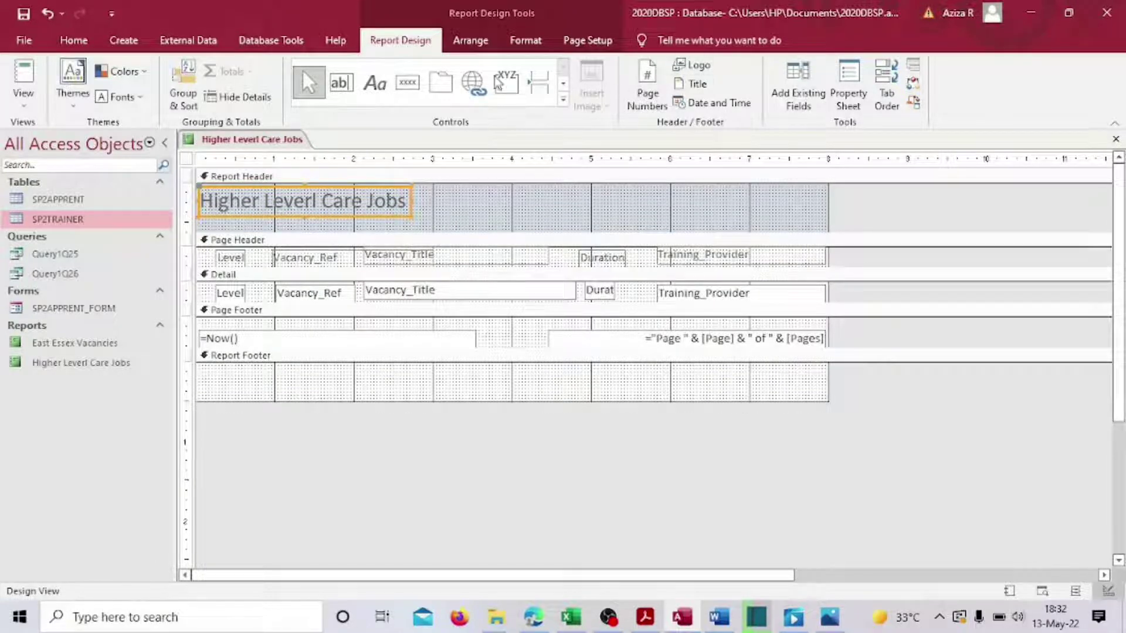
- Format the title label as Arial Black 24 and widen it to show the whole heading
{"action": "left_click", "coordinate": [76, 38]}
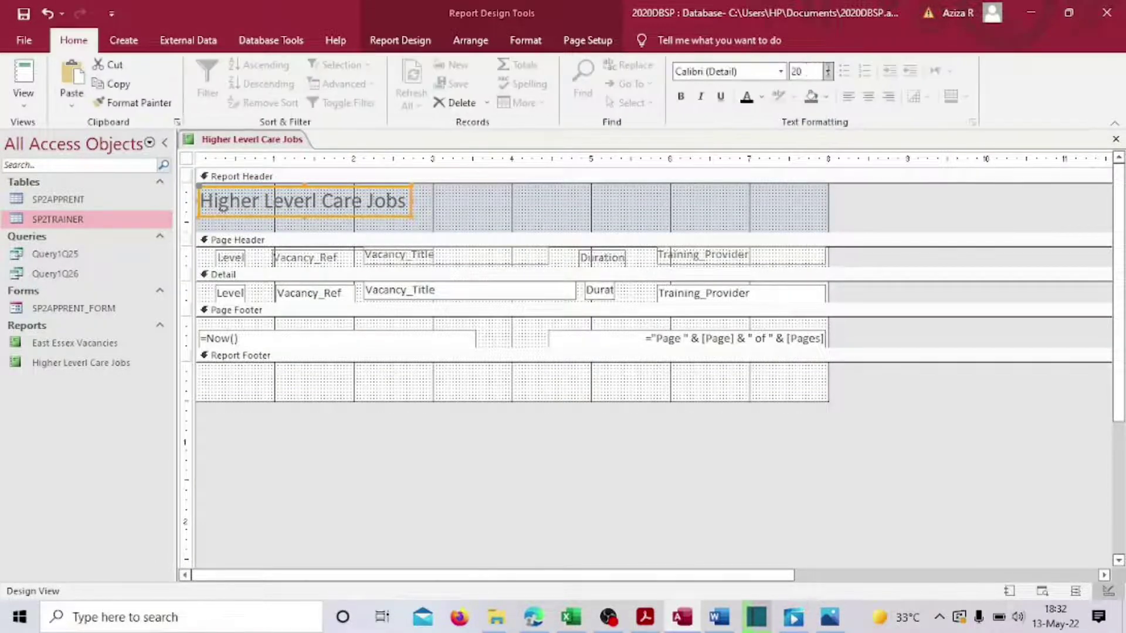
{"action": "left_click", "coordinate": [827, 71]}
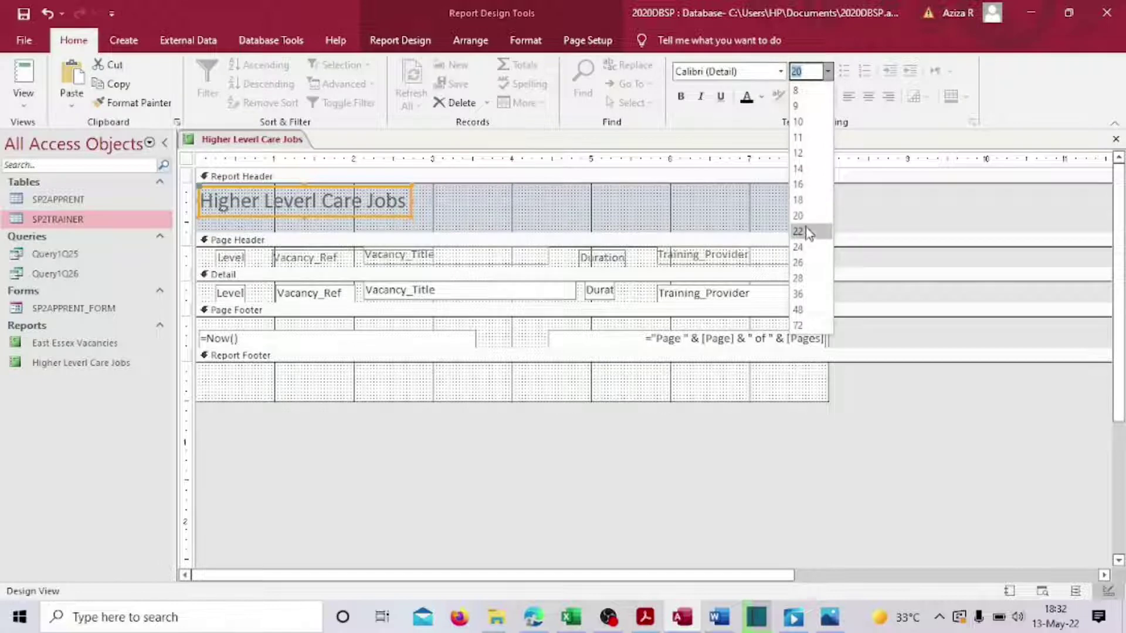
{"action": "left_click", "coordinate": [808, 250]}
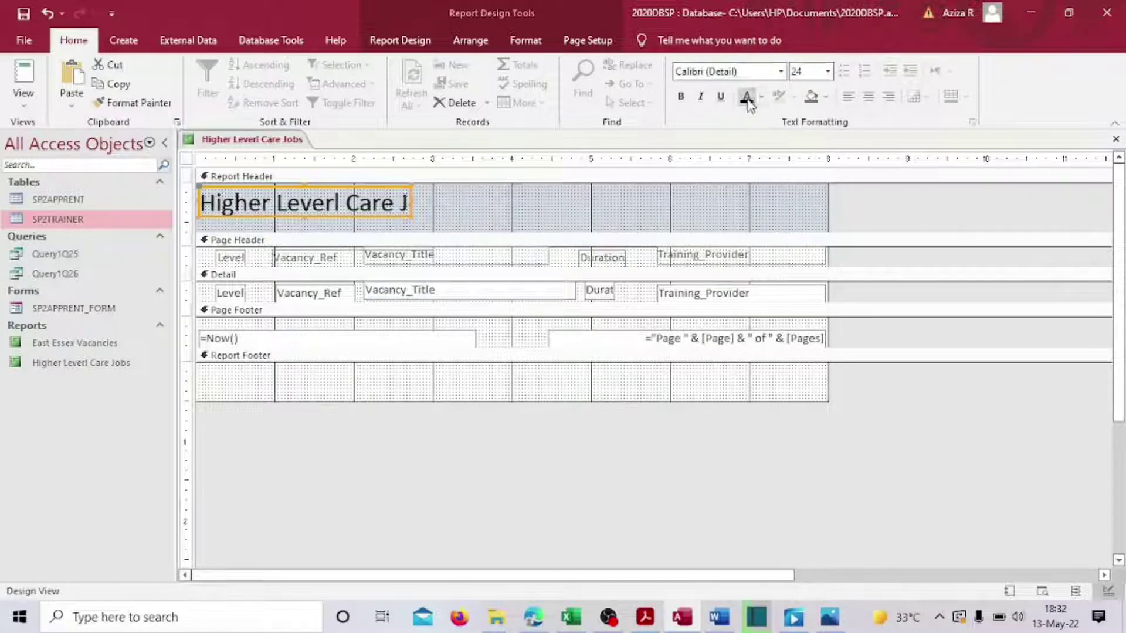
{"action": "left_click", "coordinate": [781, 71]}
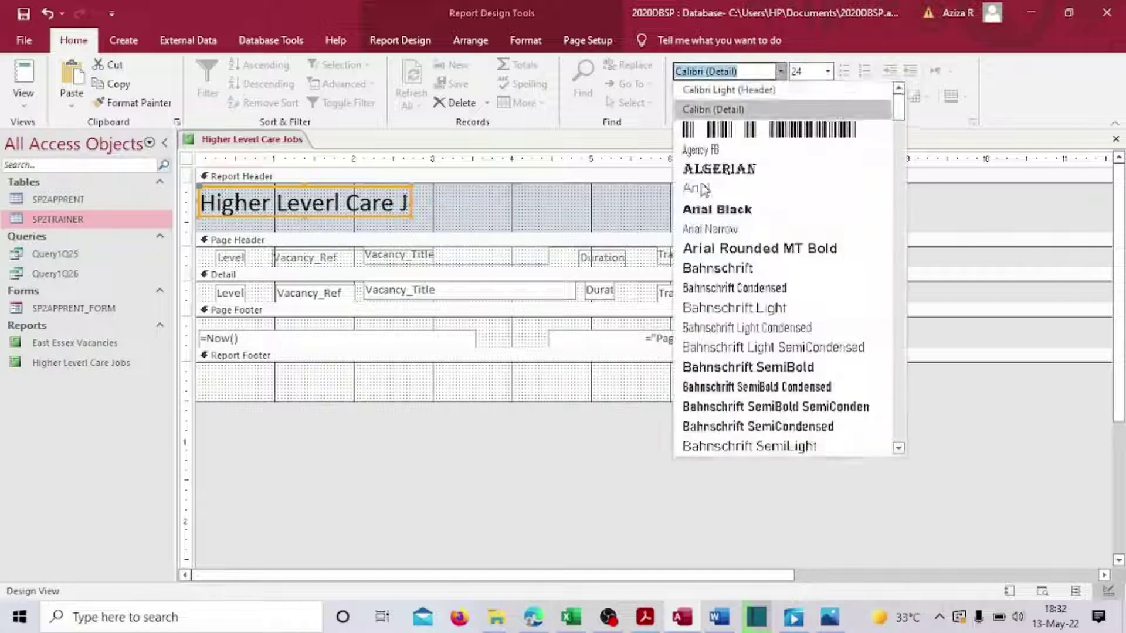
{"action": "left_click", "coordinate": [713, 211]}
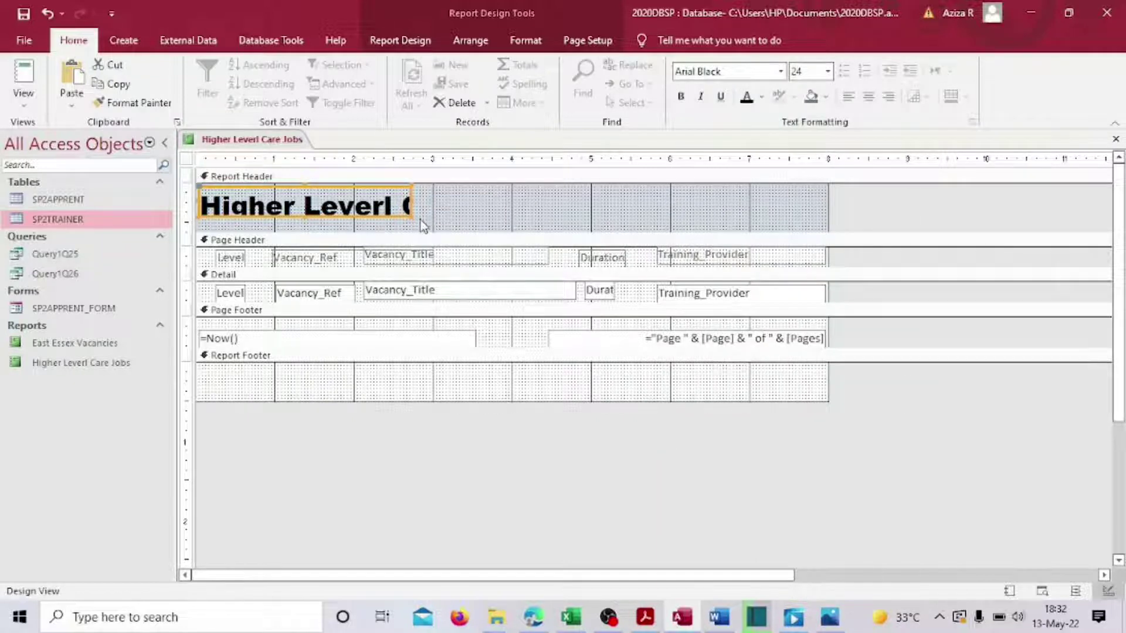
{"action": "left_click_drag", "start_coordinate": [413, 209], "coordinate": [574, 209]}
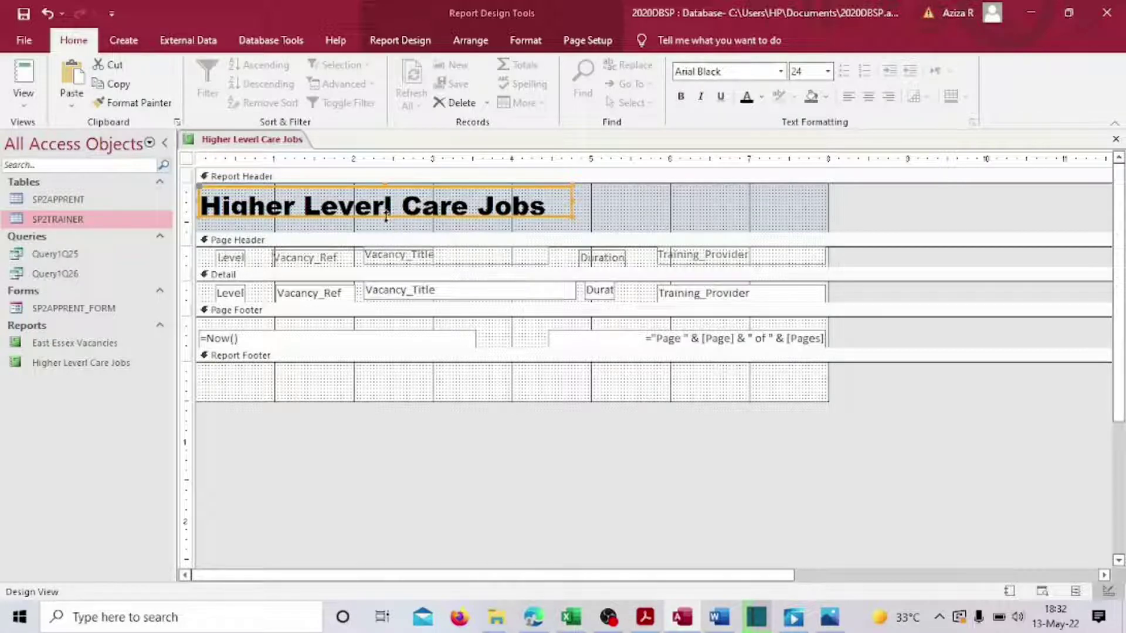
- Delete the stray 'r' so the title reads 'Higher Level Care Jobs'
{"action": "left_click", "coordinate": [482, 218]}
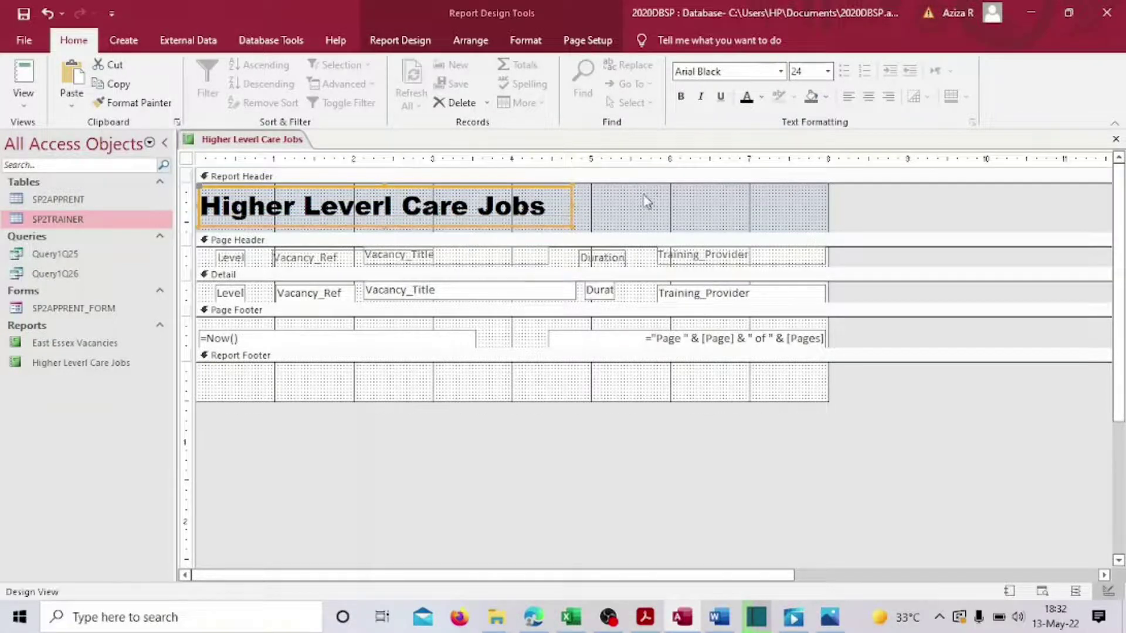
{"action": "left_click", "coordinate": [687, 210]}
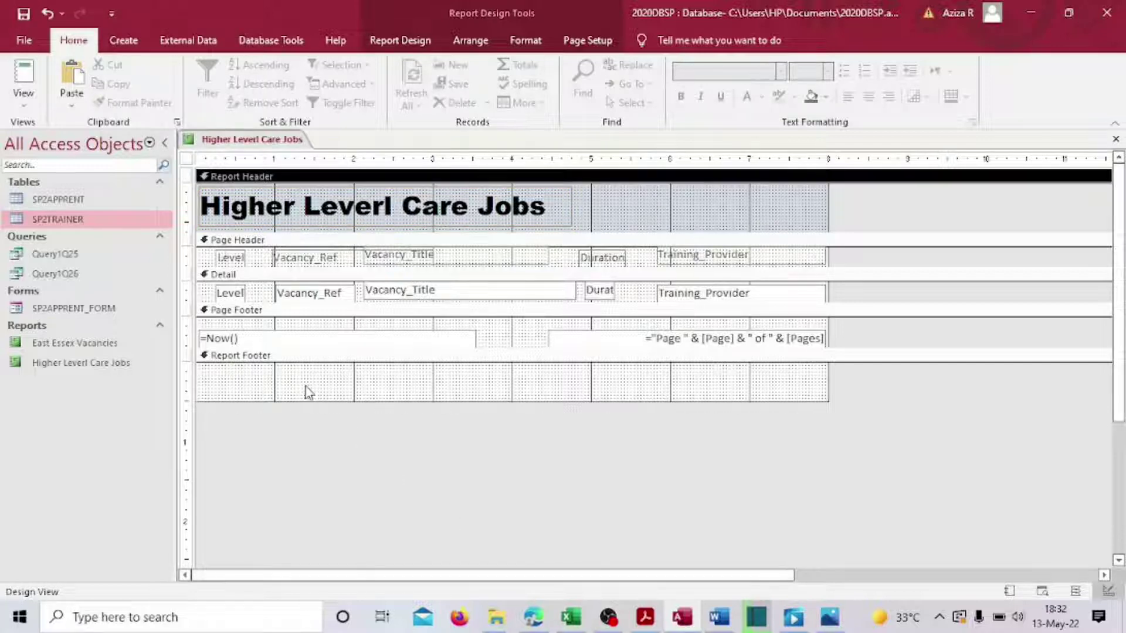
{"action": "left_click", "coordinate": [400, 202]}
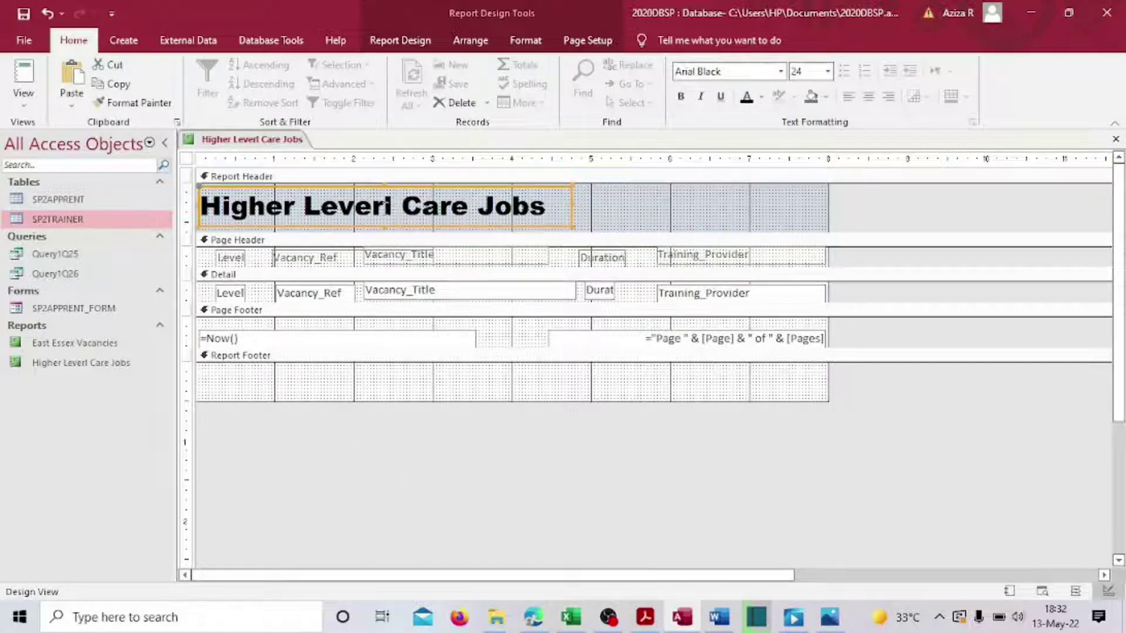
{"action": "left_click", "coordinate": [385, 206]}
{"action": "key", "text": "BackSpace"}
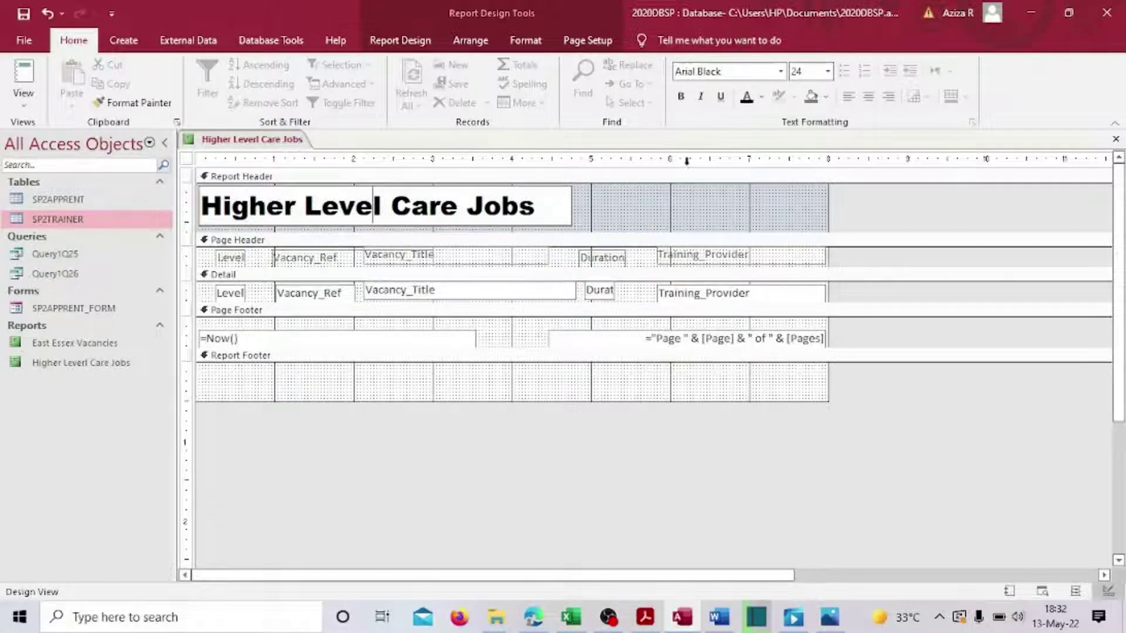
{"action": "left_click", "coordinate": [351, 176]}
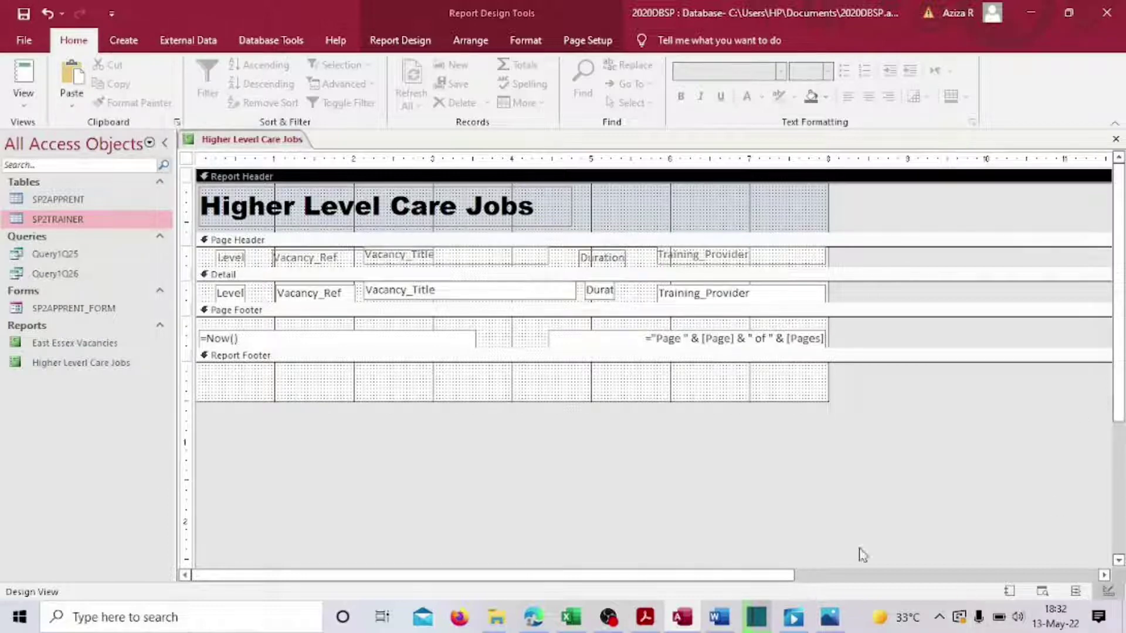
{"action": "left_click", "coordinate": [645, 616]}
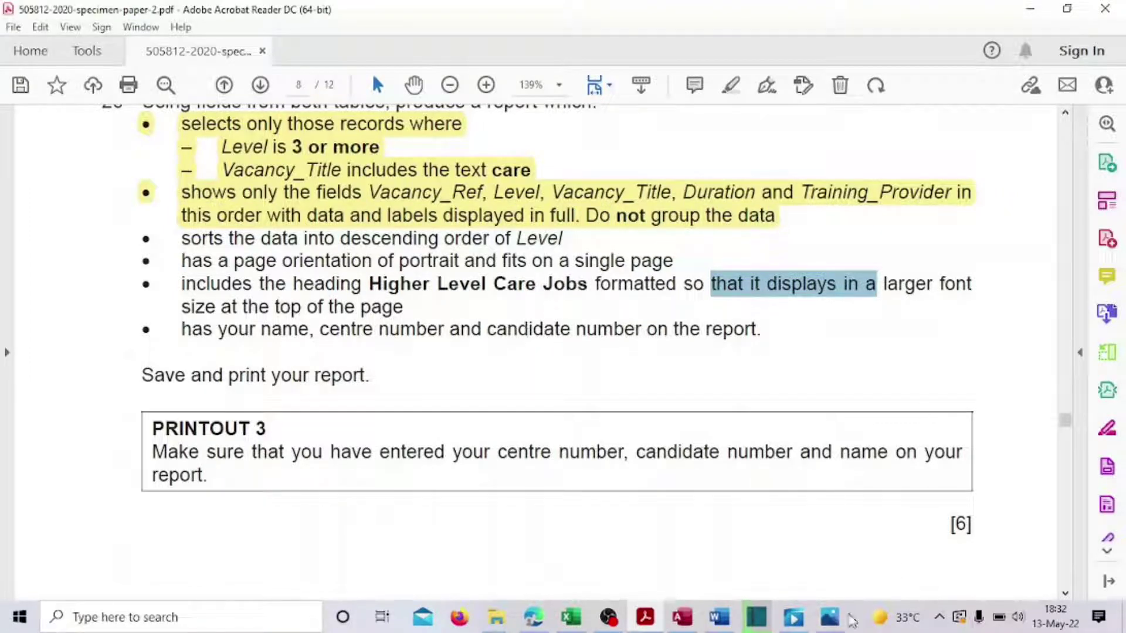
- Return from the exam PDF to the report design in Access
{"action": "left_click", "coordinate": [682, 616]}
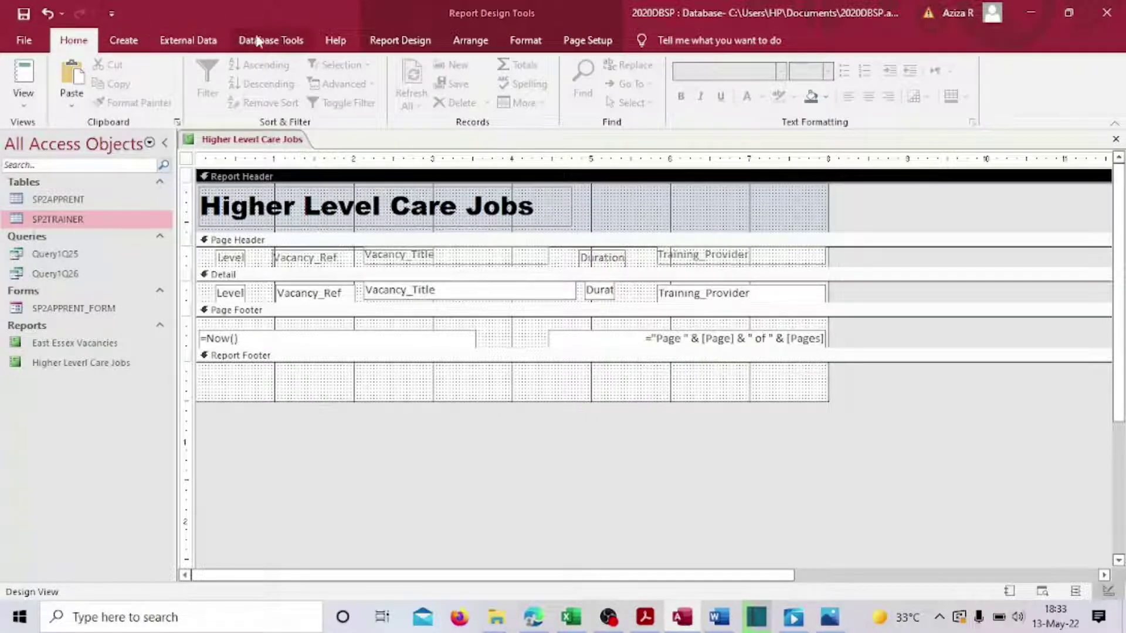
- Draw a label at the right of the Report Header containing the candidate's name and centre number
{"action": "left_click", "coordinate": [398, 41]}
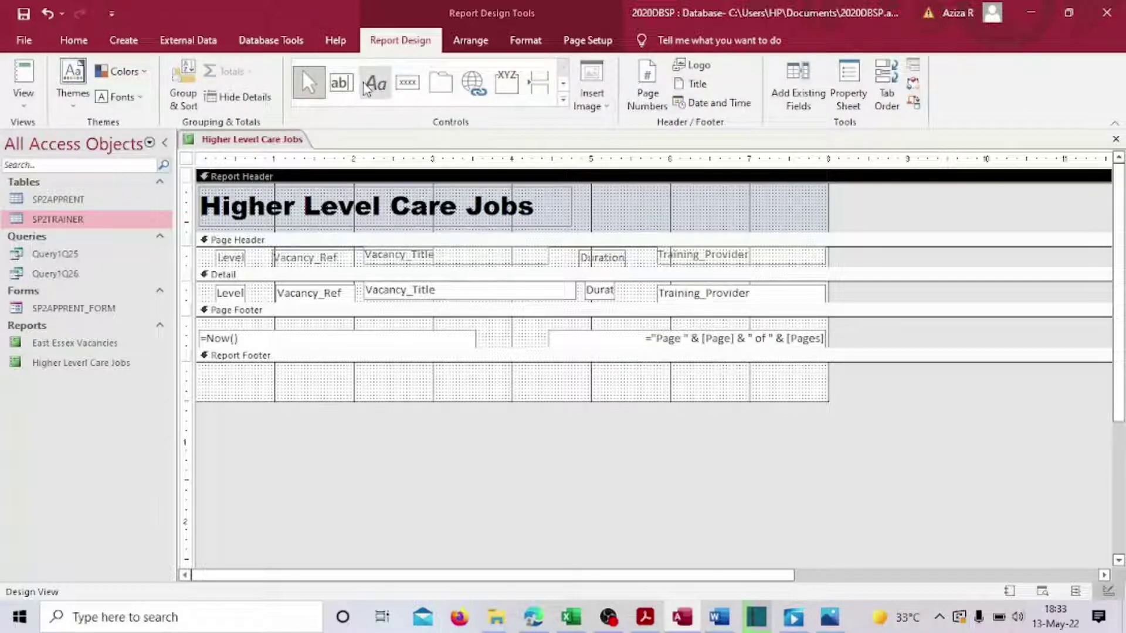
{"action": "left_click", "coordinate": [364, 86]}
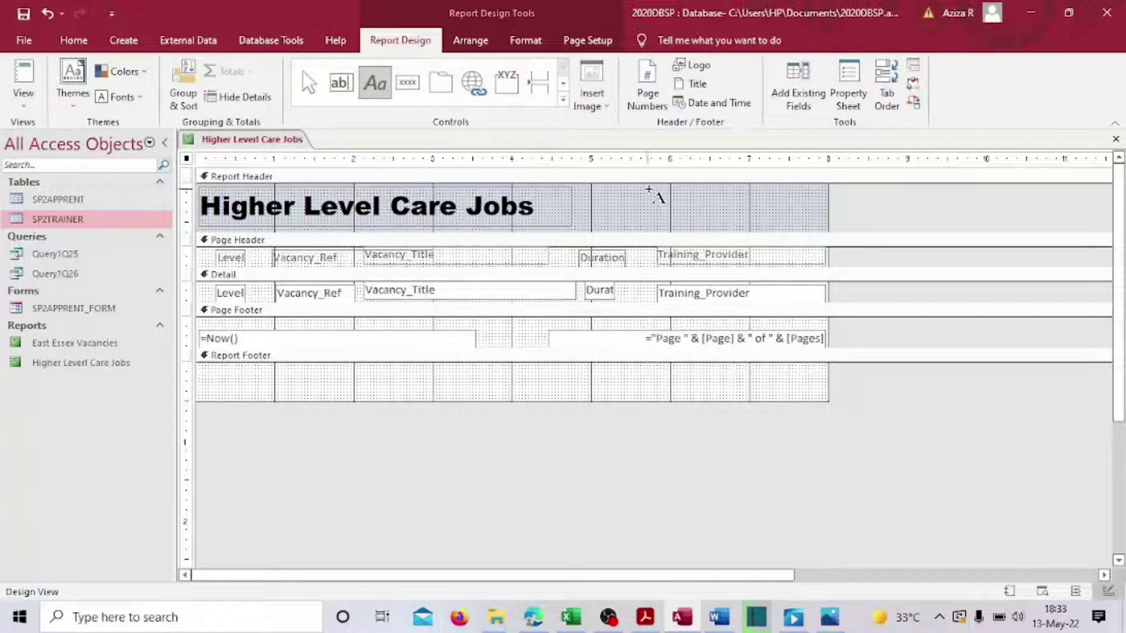
{"action": "left_click_drag", "start_coordinate": [648, 189], "coordinate": [819, 206]}
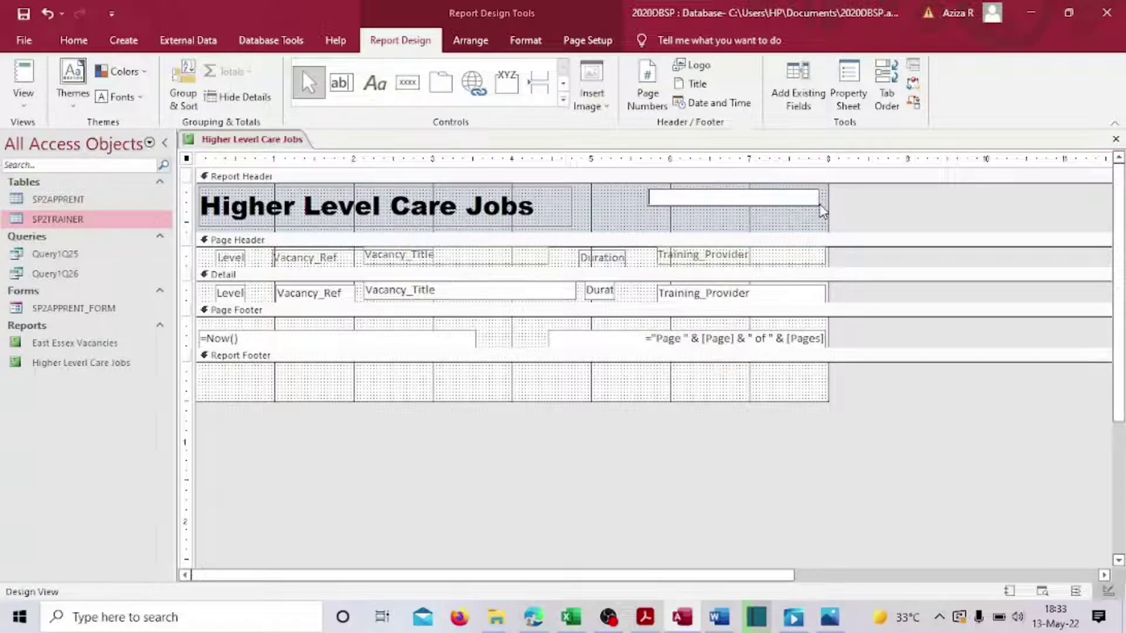
{"action": "type", "text": "SHA"}
{"action": "type", "text": "ILJA,"}
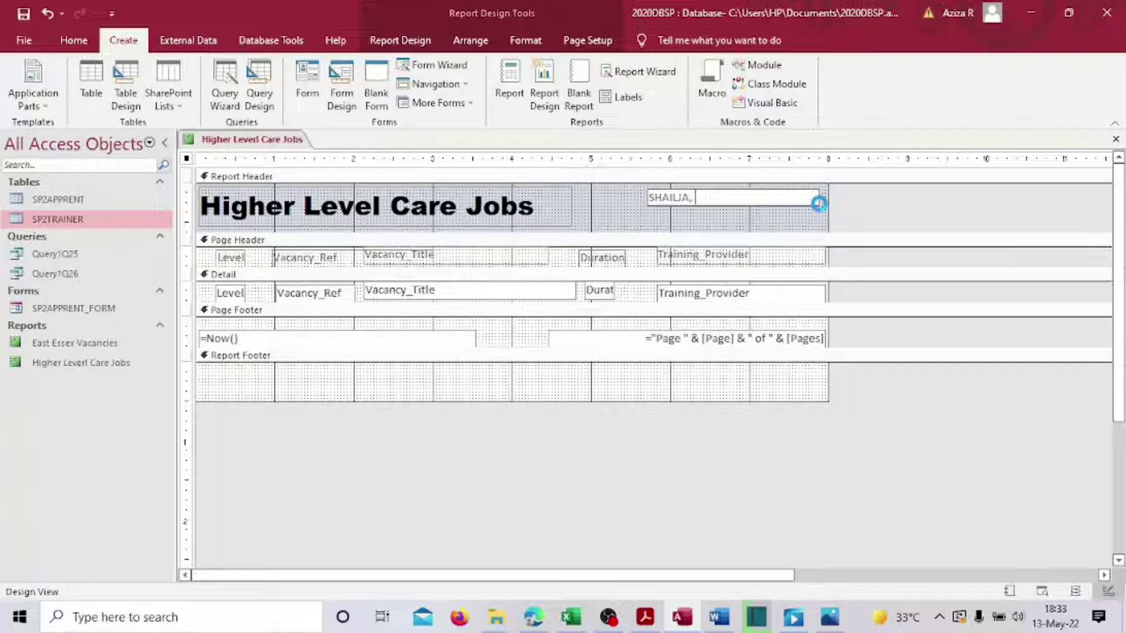
{"action": "type", "text": "CENTRE1"}
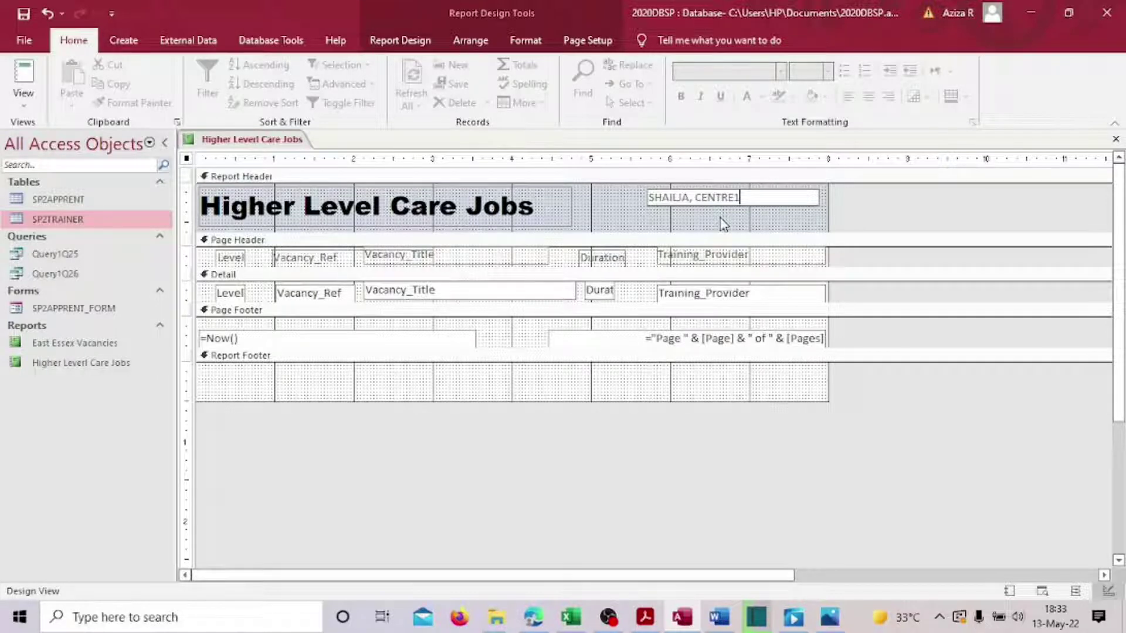
{"action": "key", "text": "alt+Tab"}
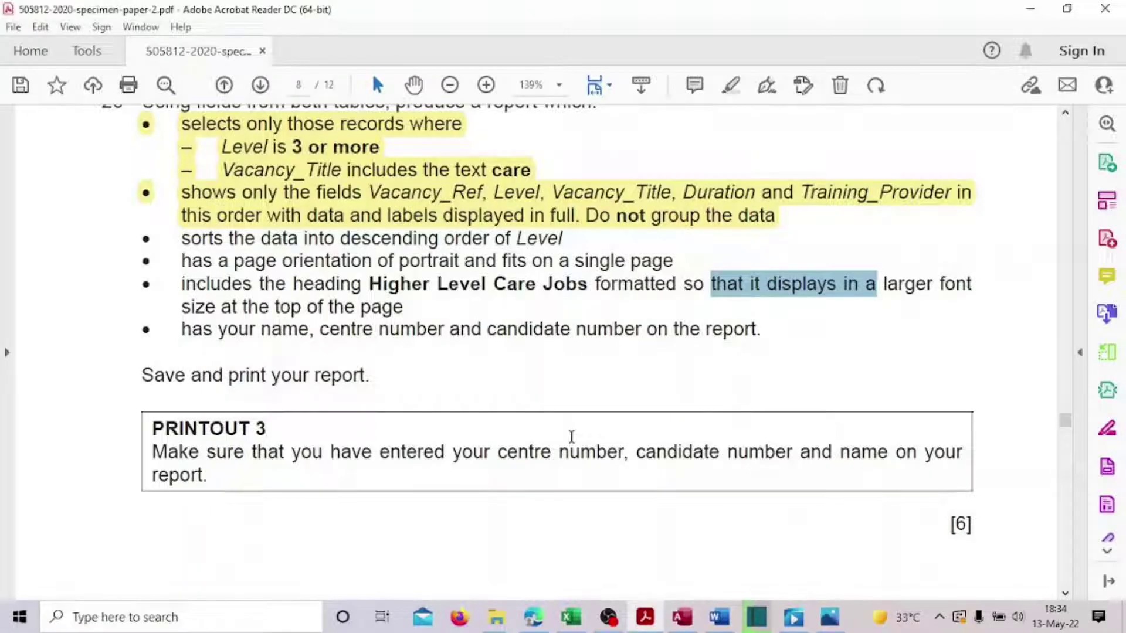